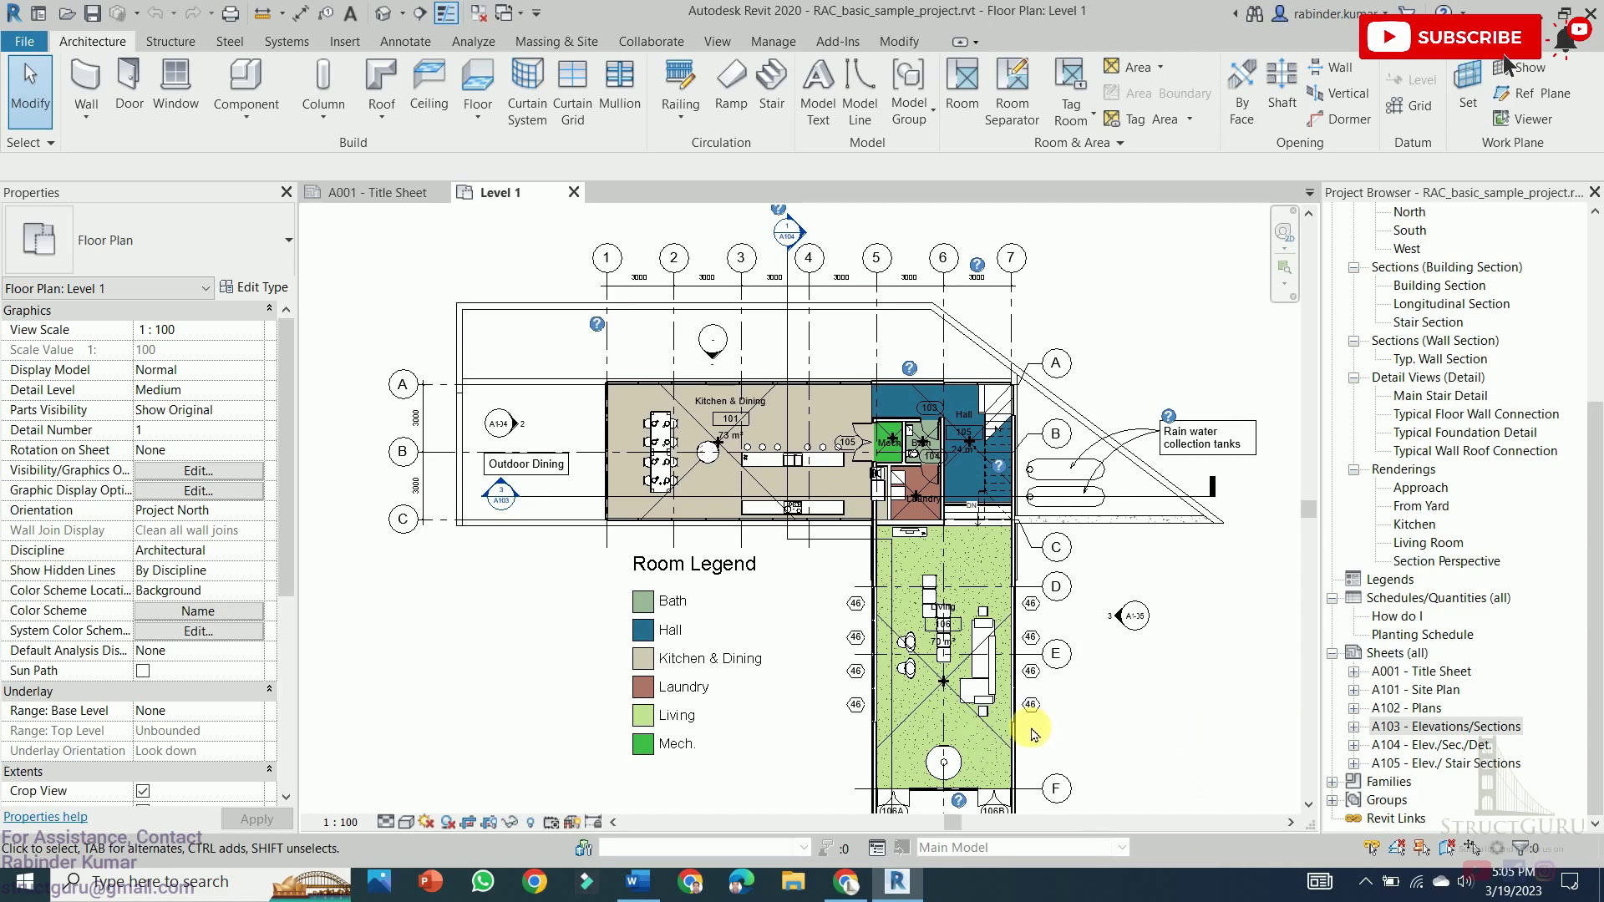
Search 'autodesk revit' in Chrome and open the first result, Autodesk's Revit overview page
left_click(845, 881)
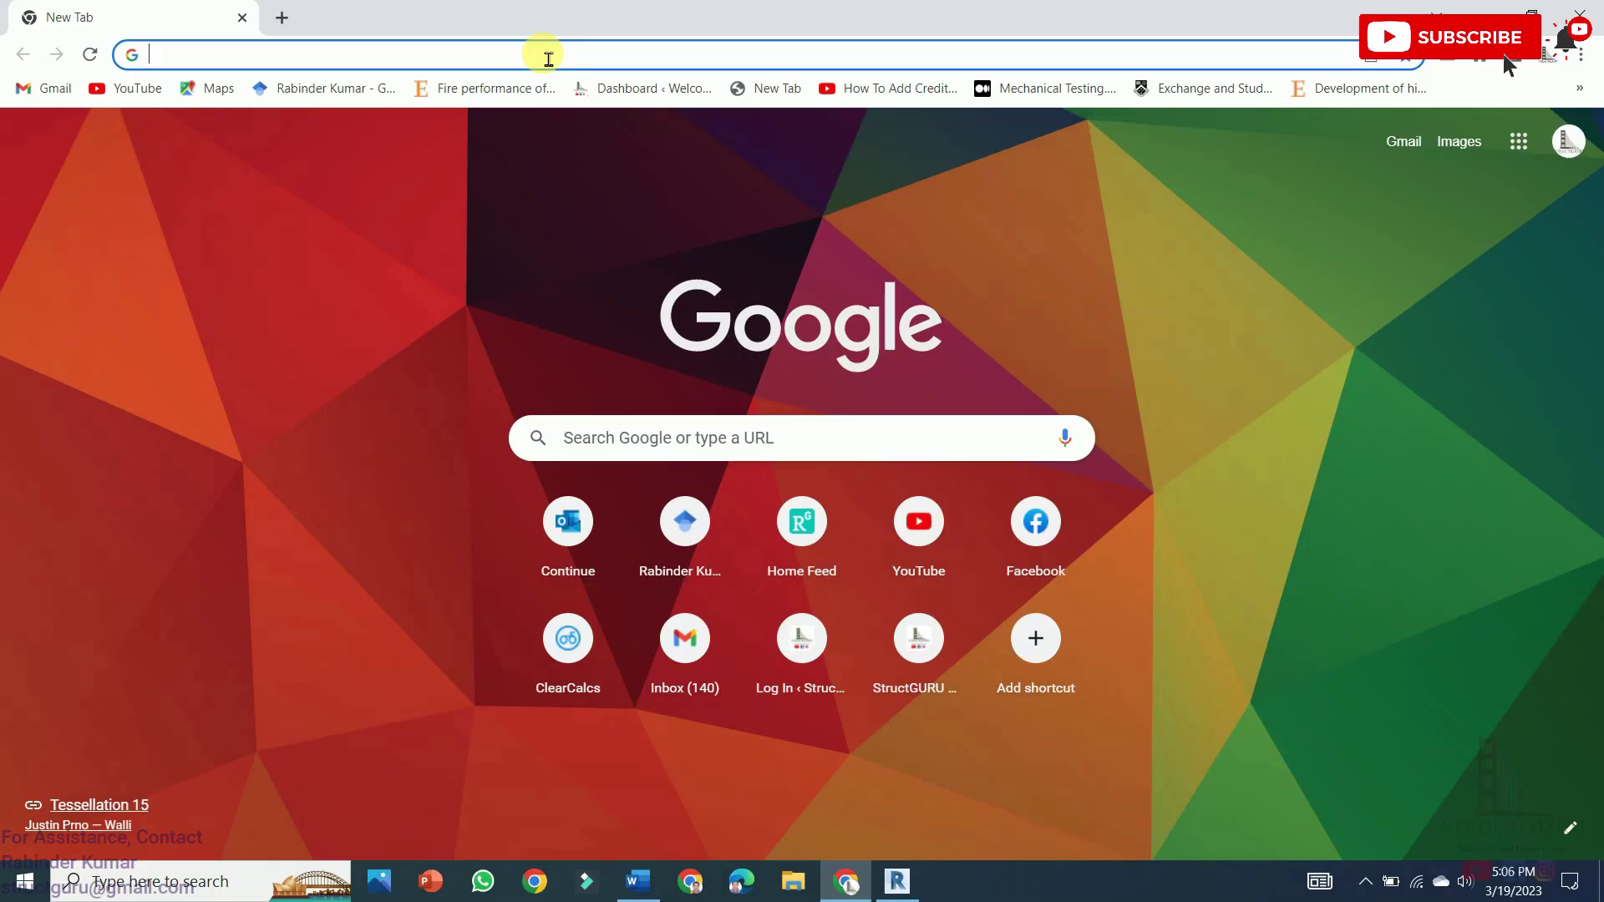
type("au")
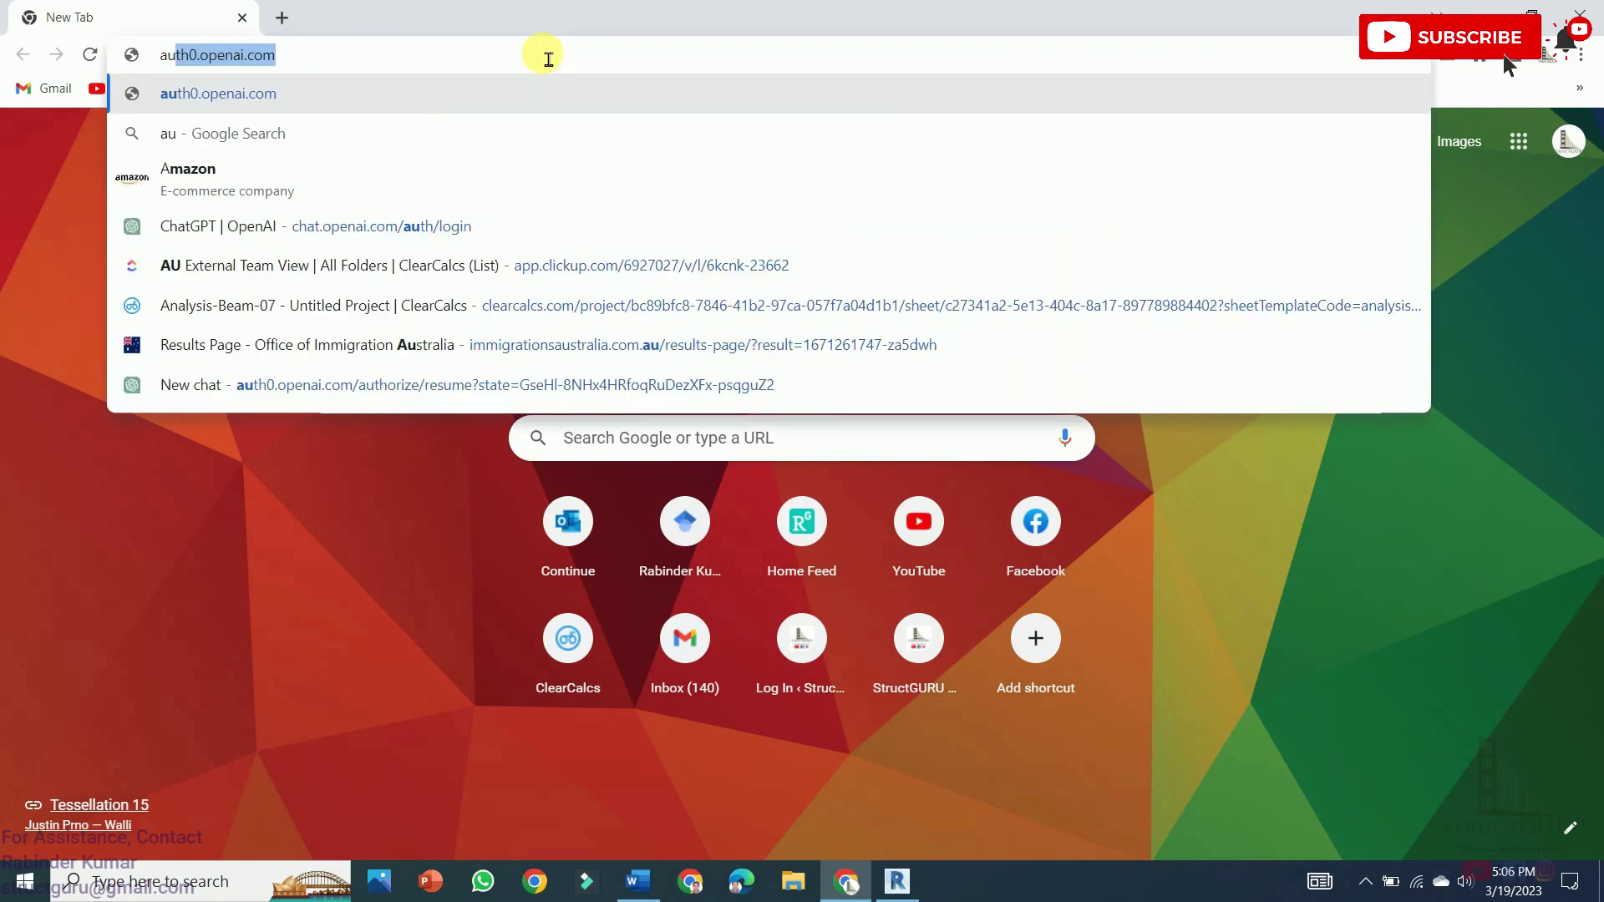
type("tidesk re")
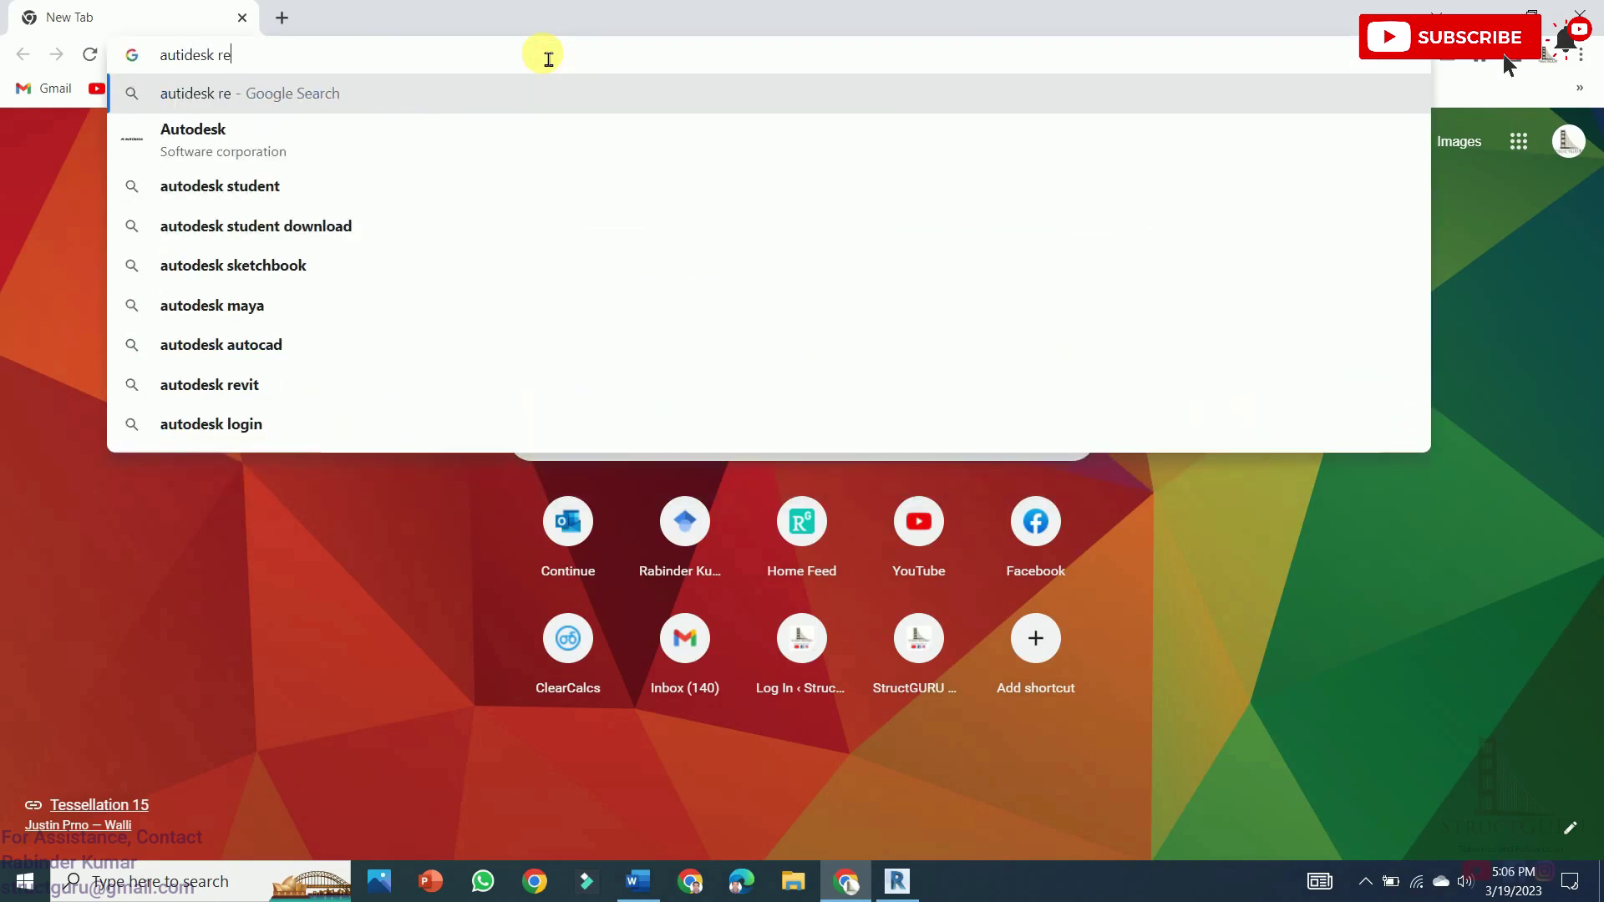
type("vit")
key("Return")
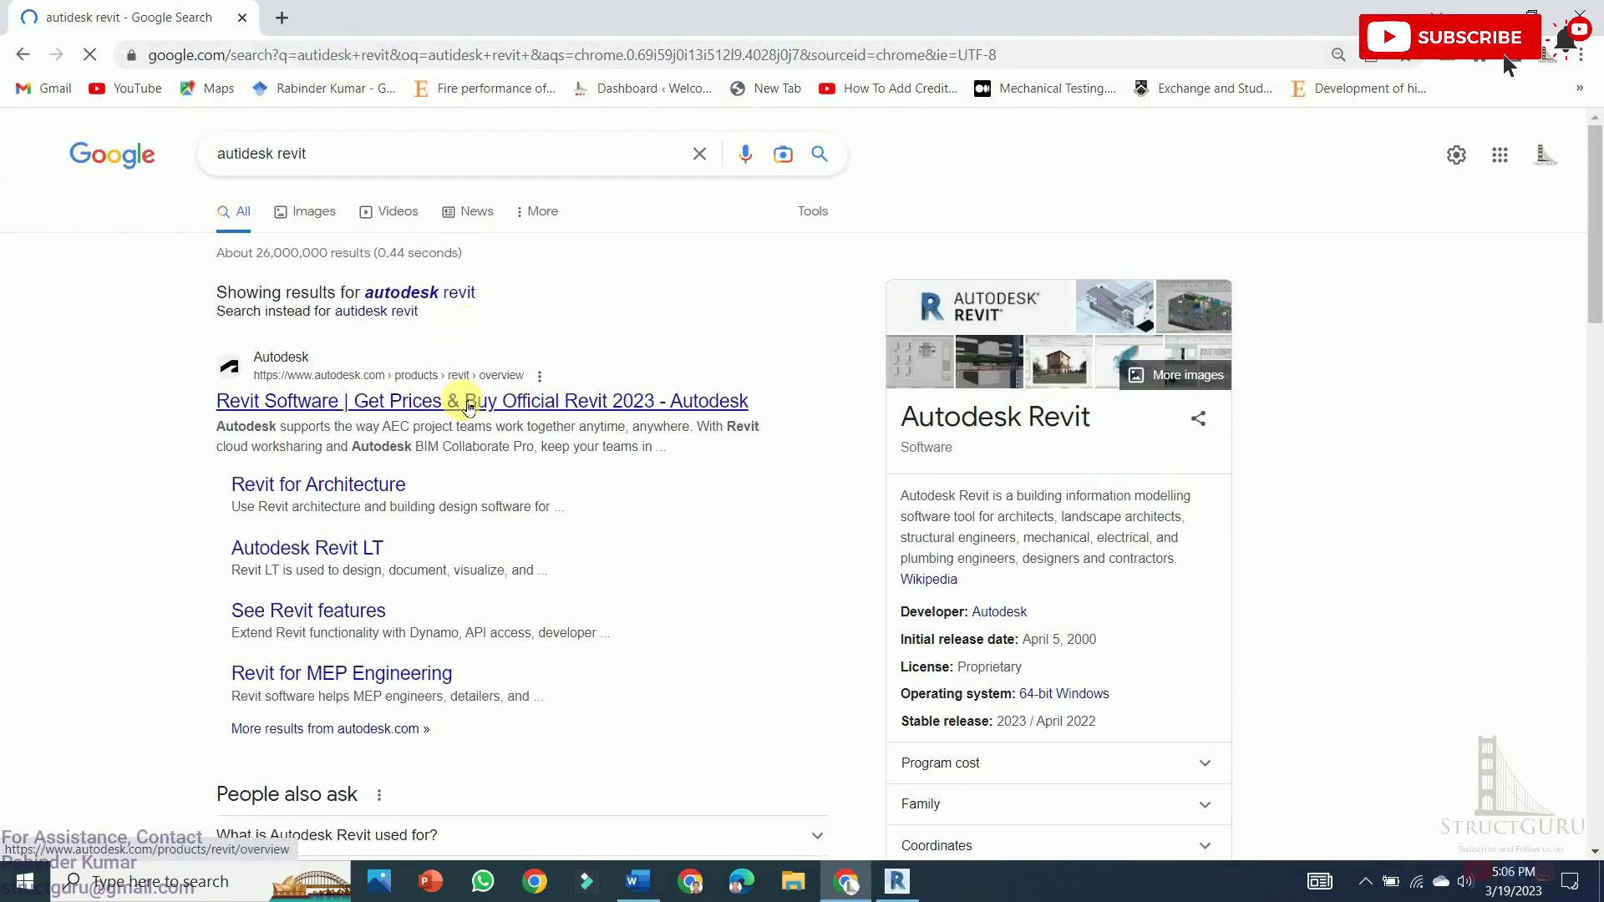
left_click(405, 401)
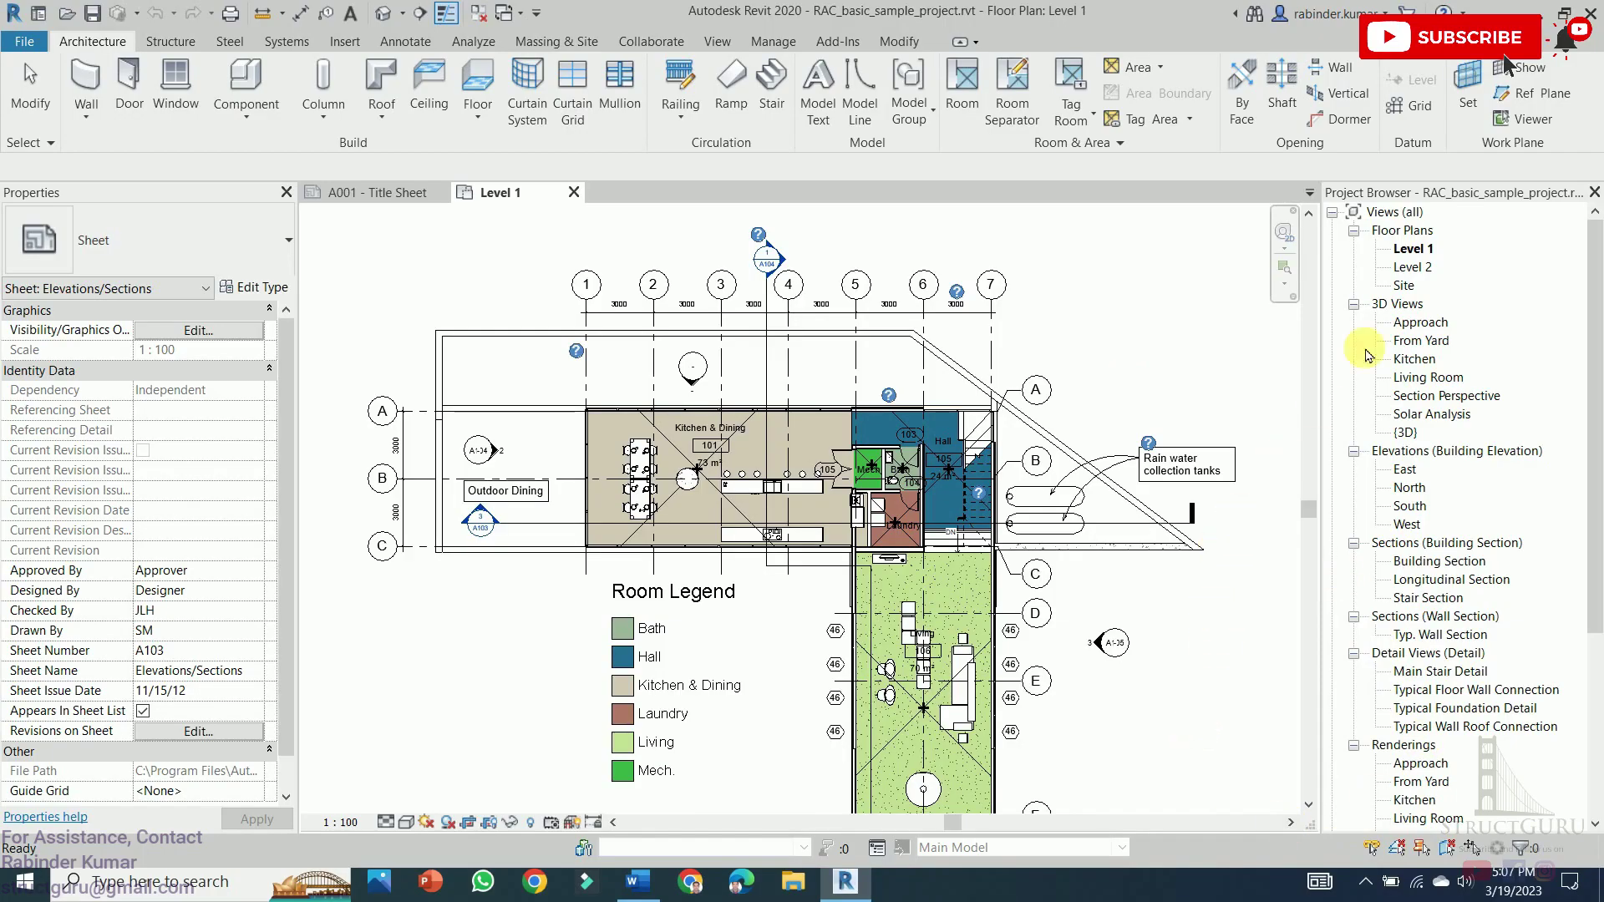
Open the Level 2 and Site floor plans and the Approach and From Yard 3D views
left_click(1403, 248)
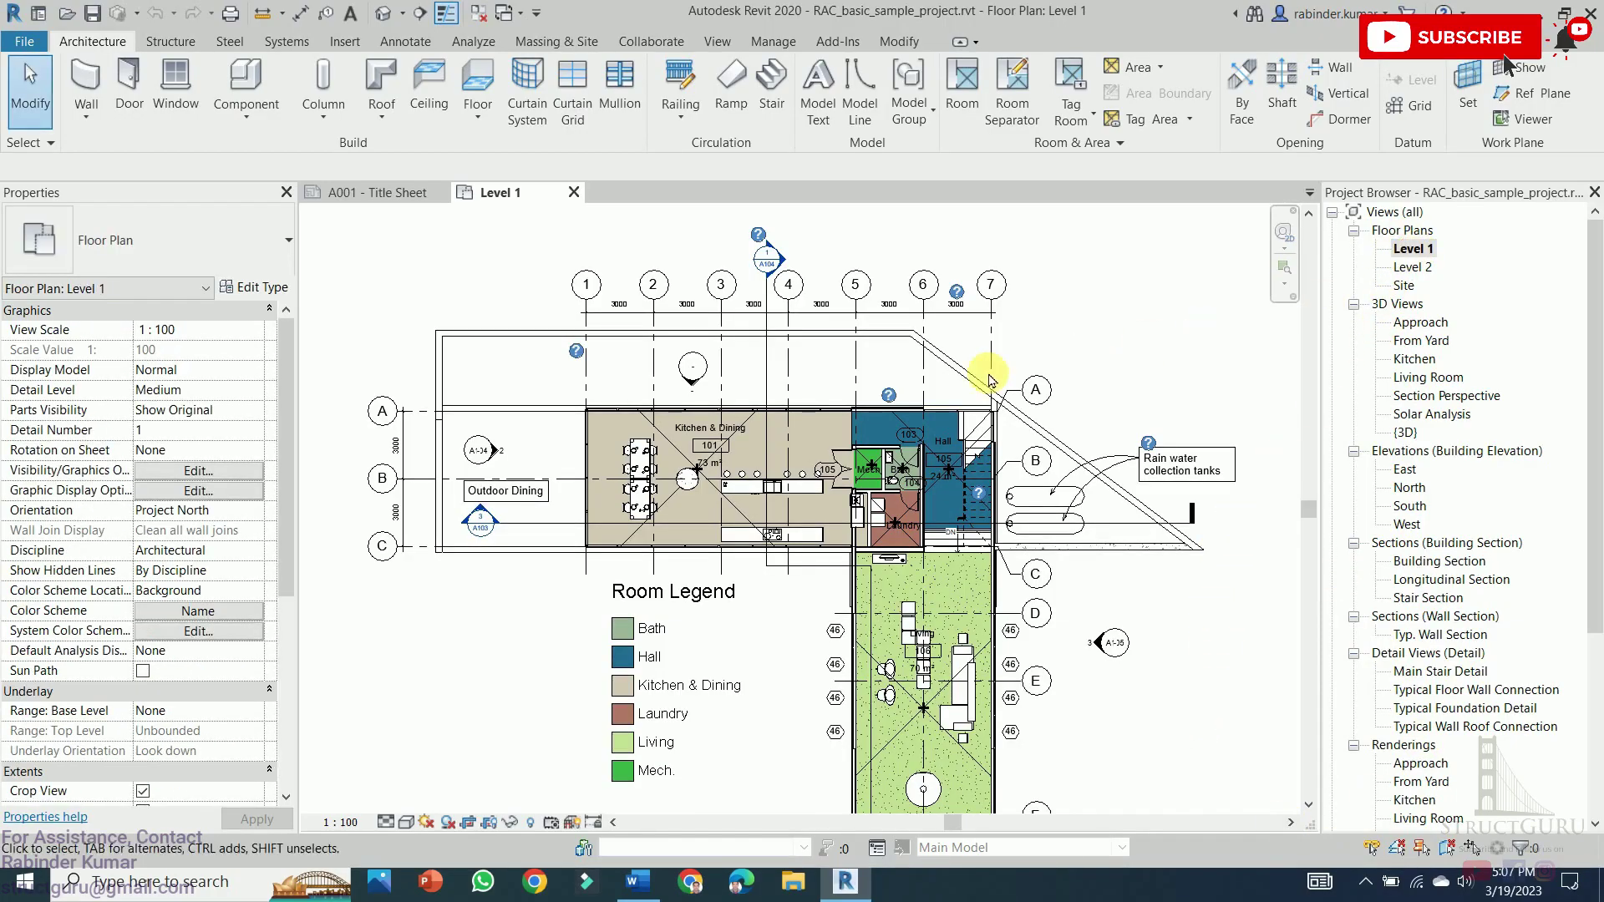
double_click(1412, 266)
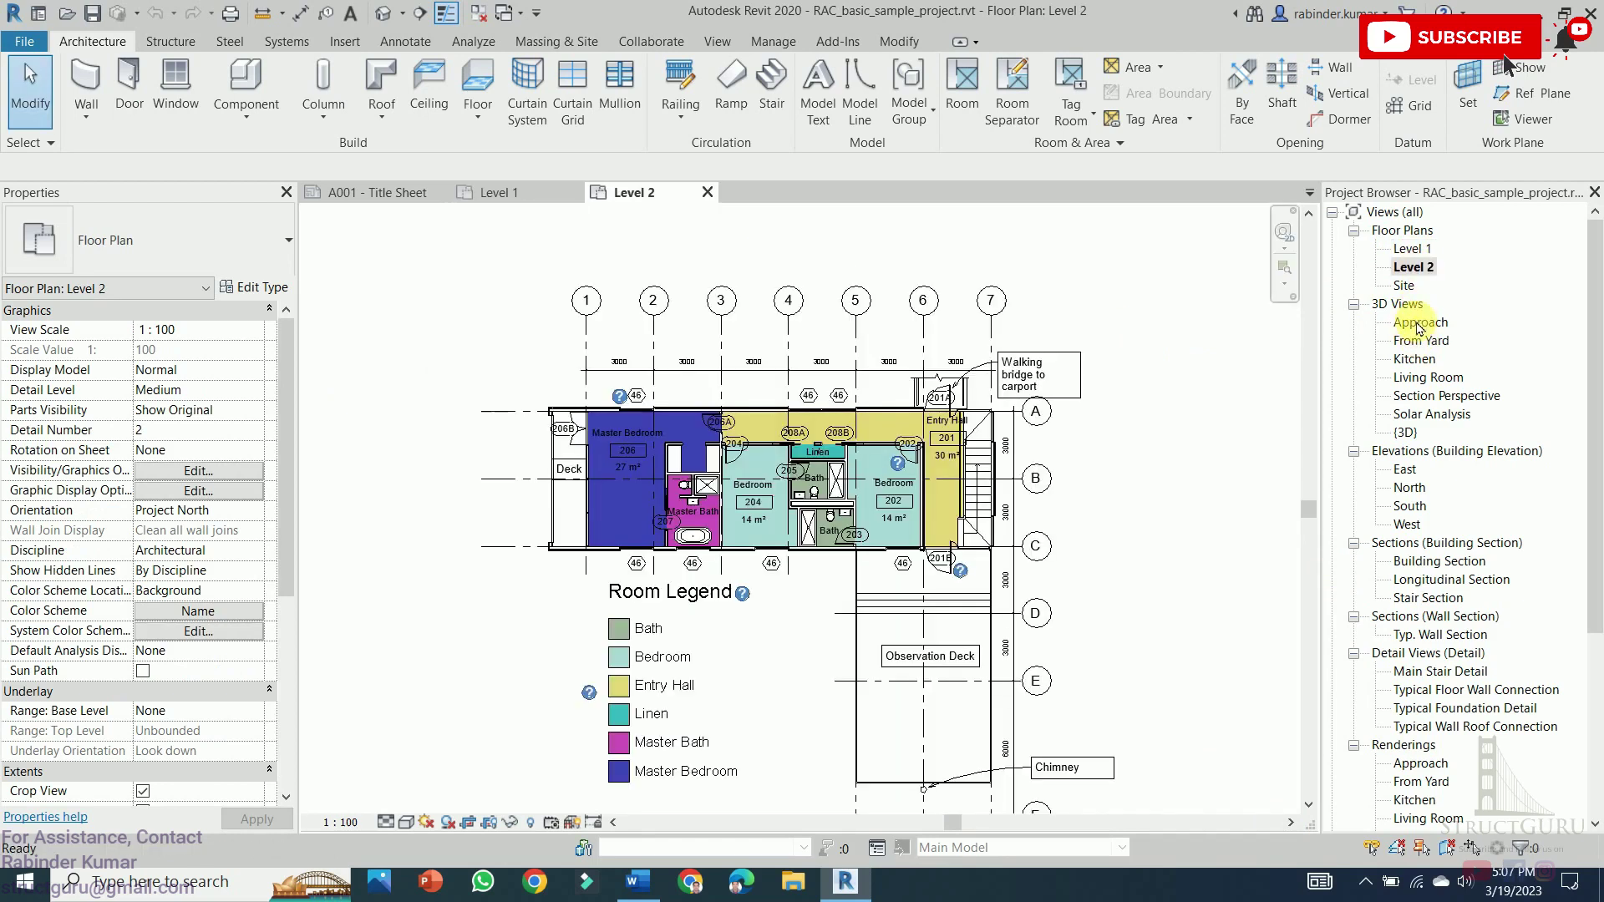
double_click(1409, 287)
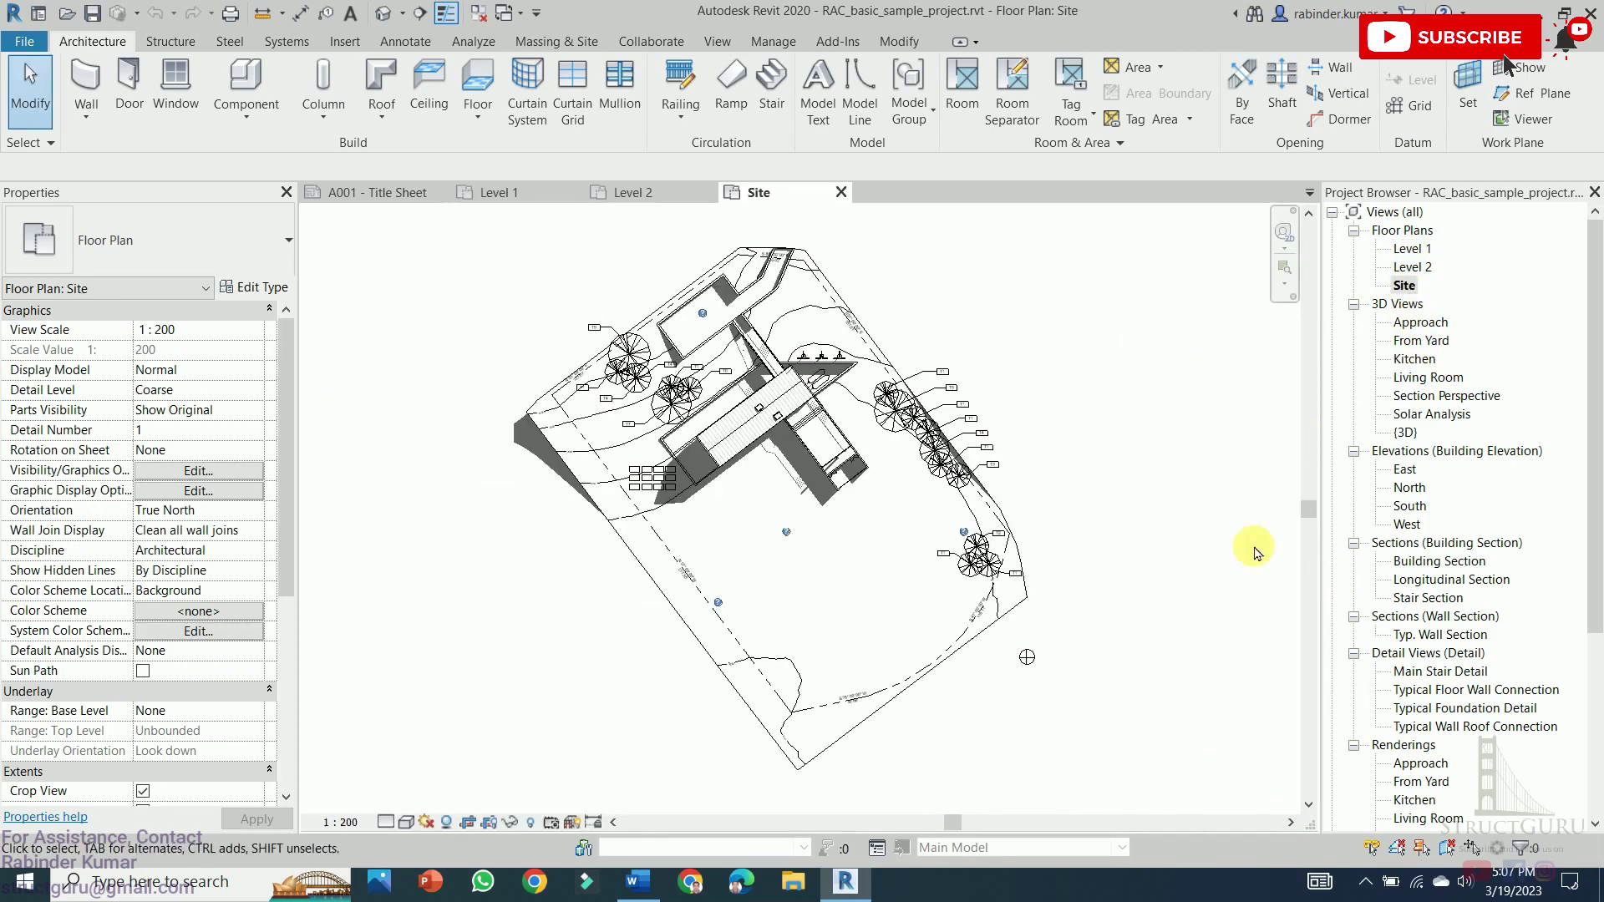
scroll(696, 301, "up", 3)
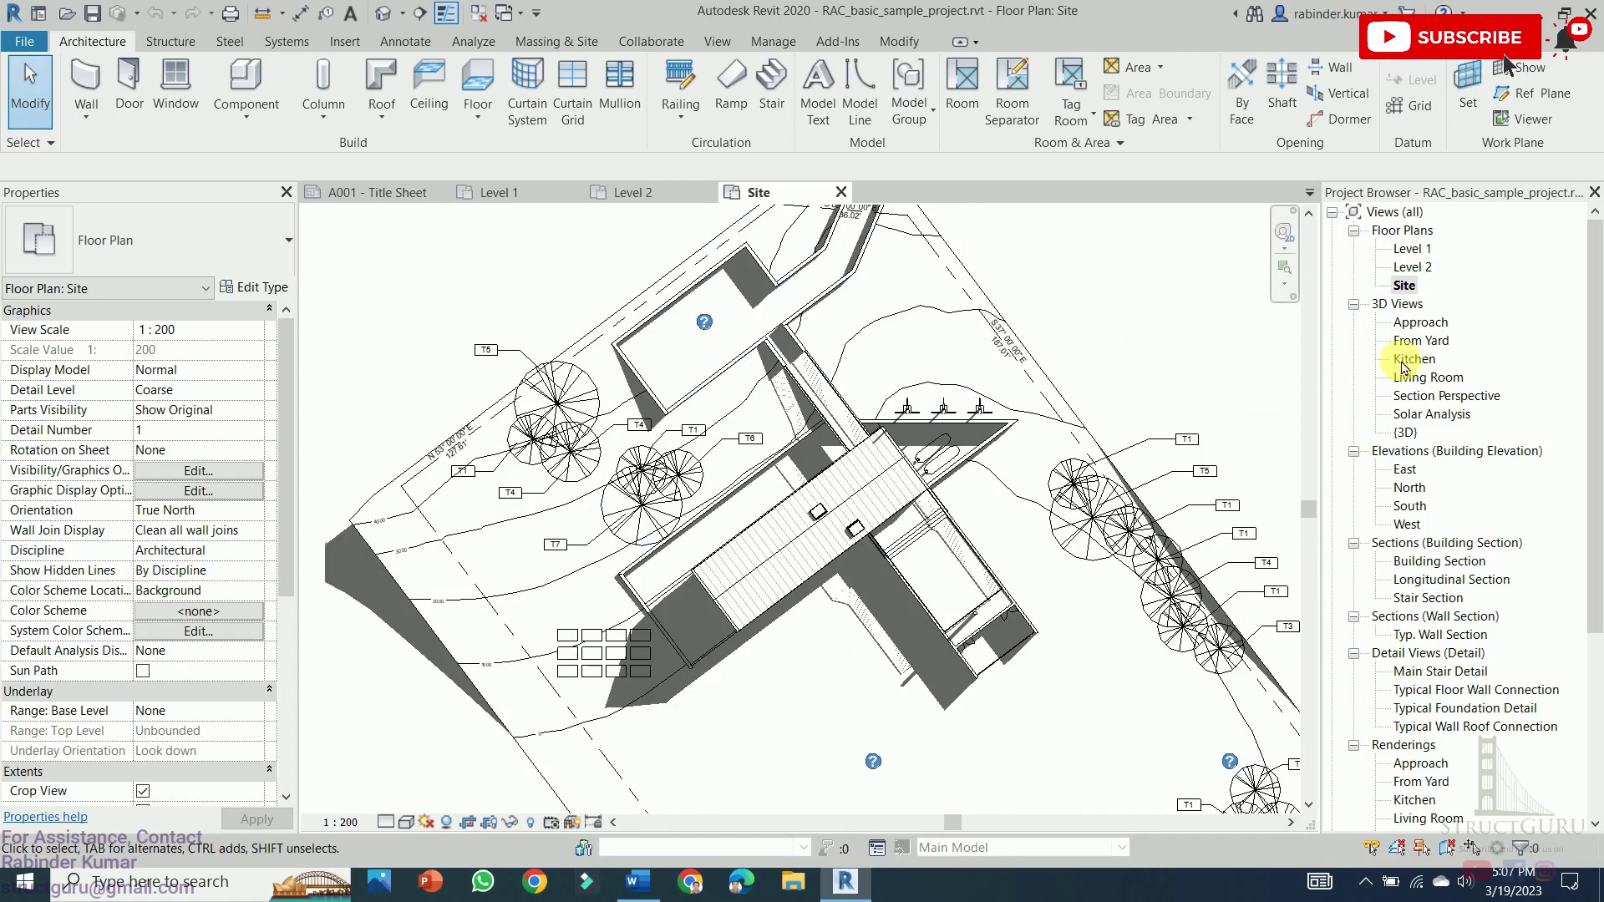
double_click(1421, 323)
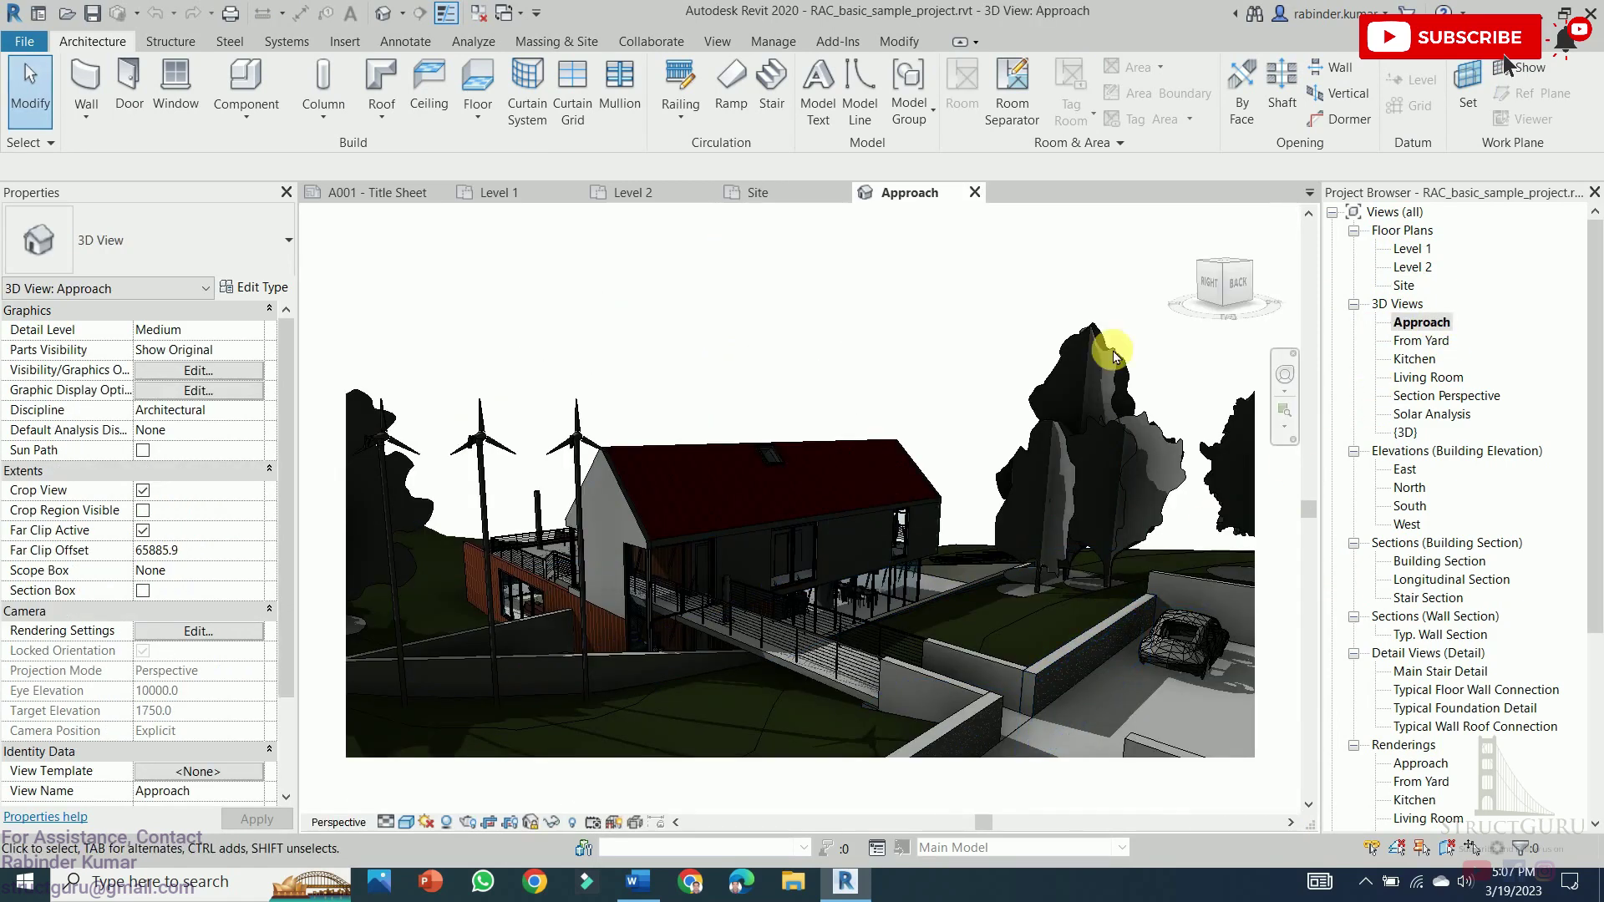
double_click(1423, 342)
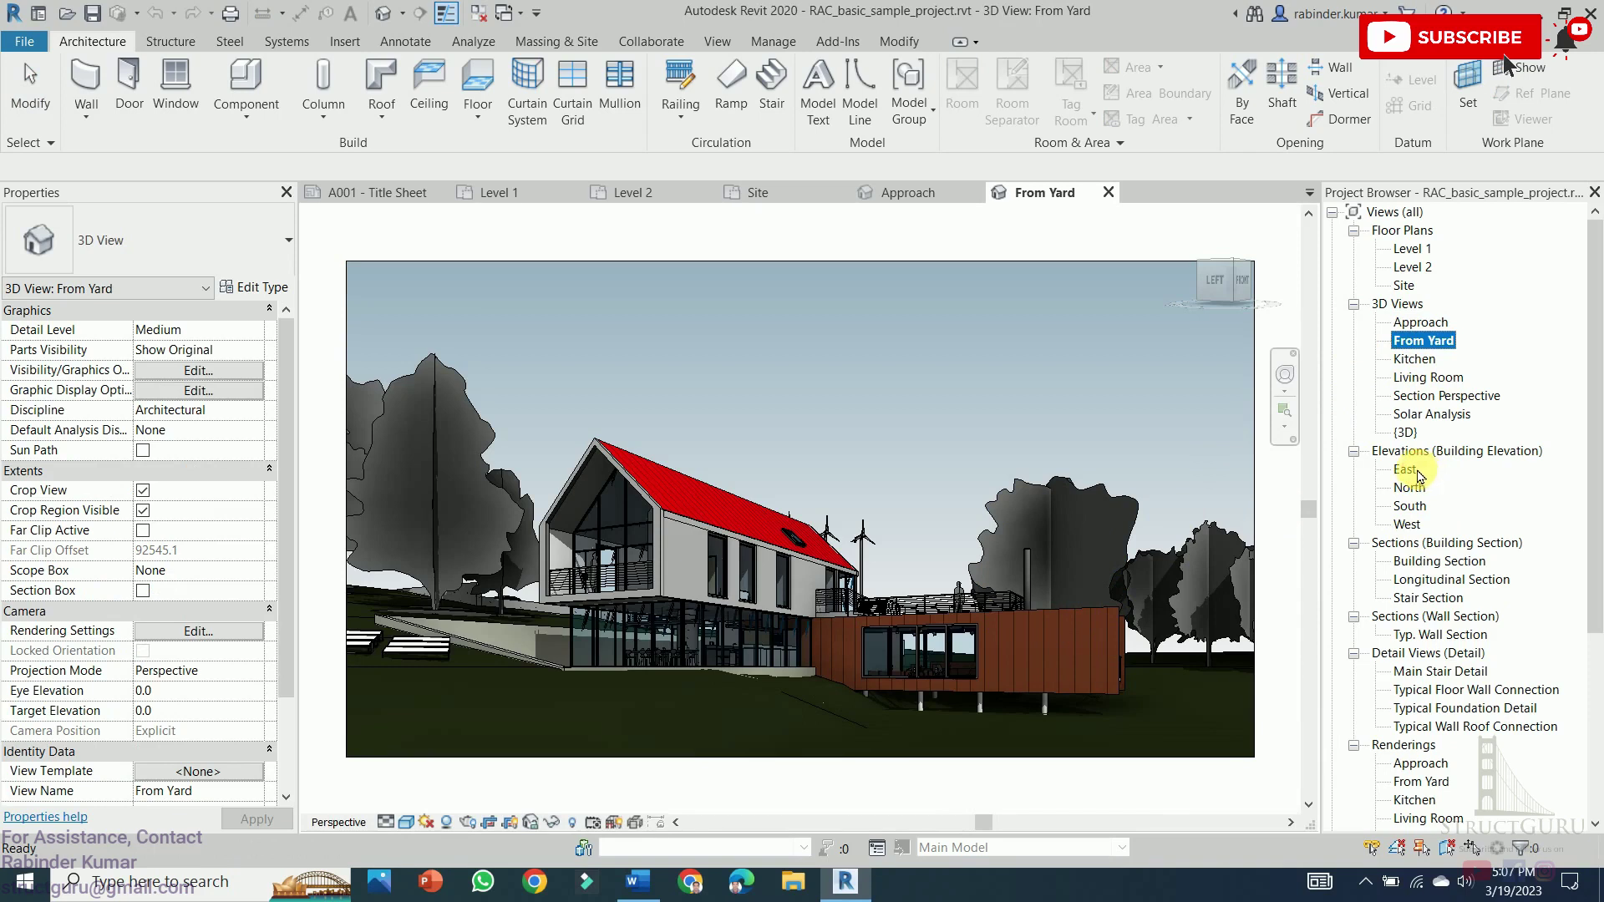
Open the East, North, South and West elevations
double_click(1412, 469)
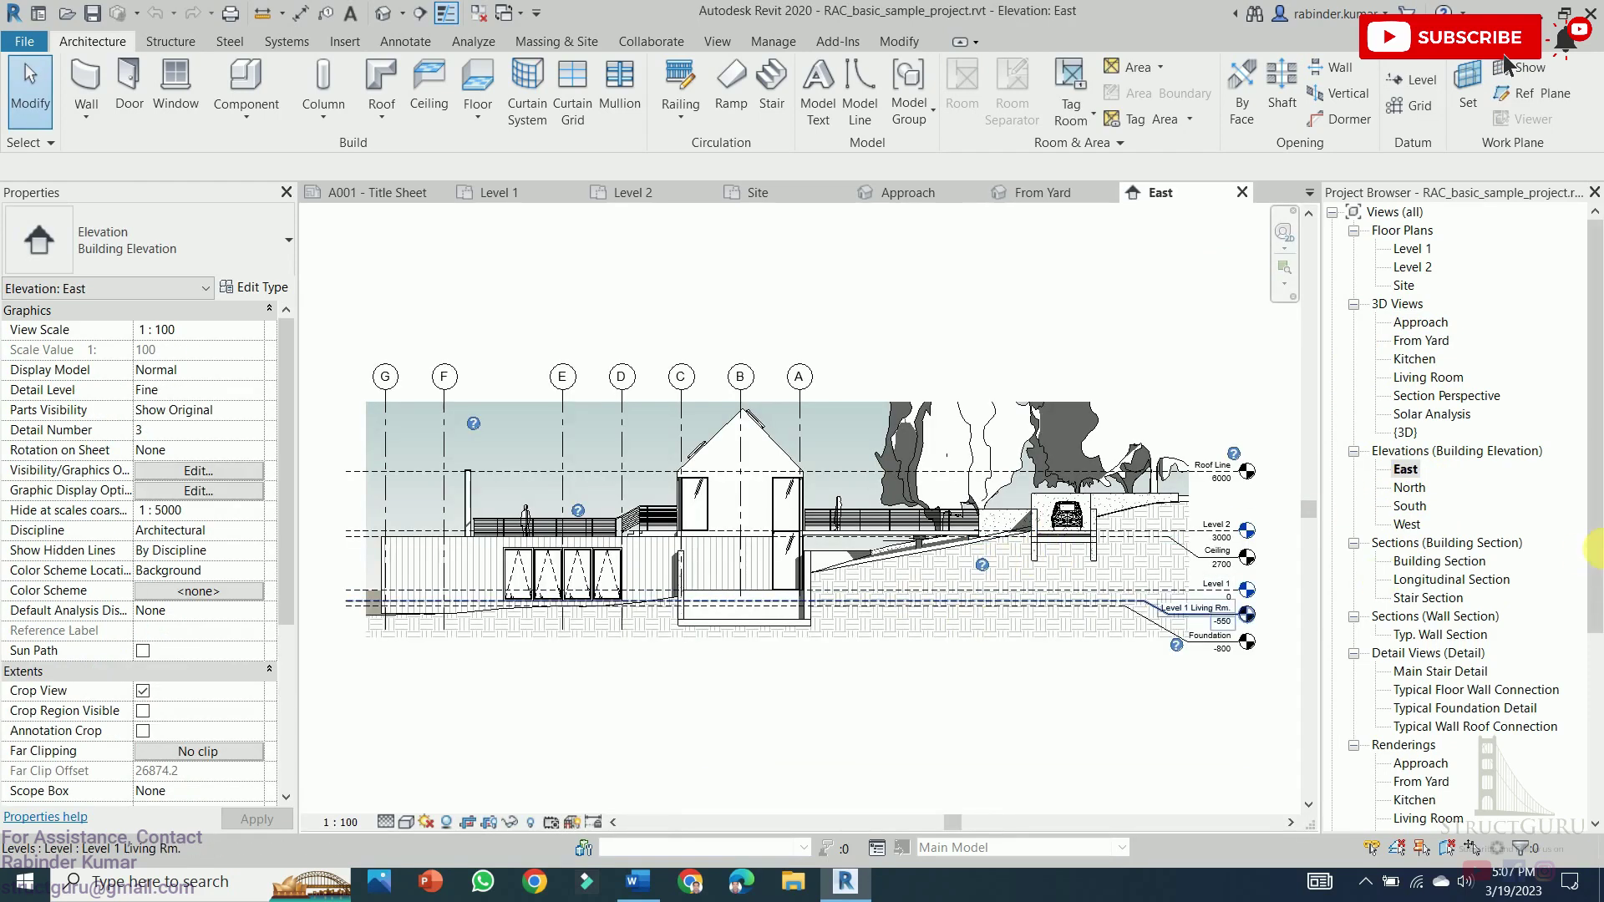
double_click(1410, 488)
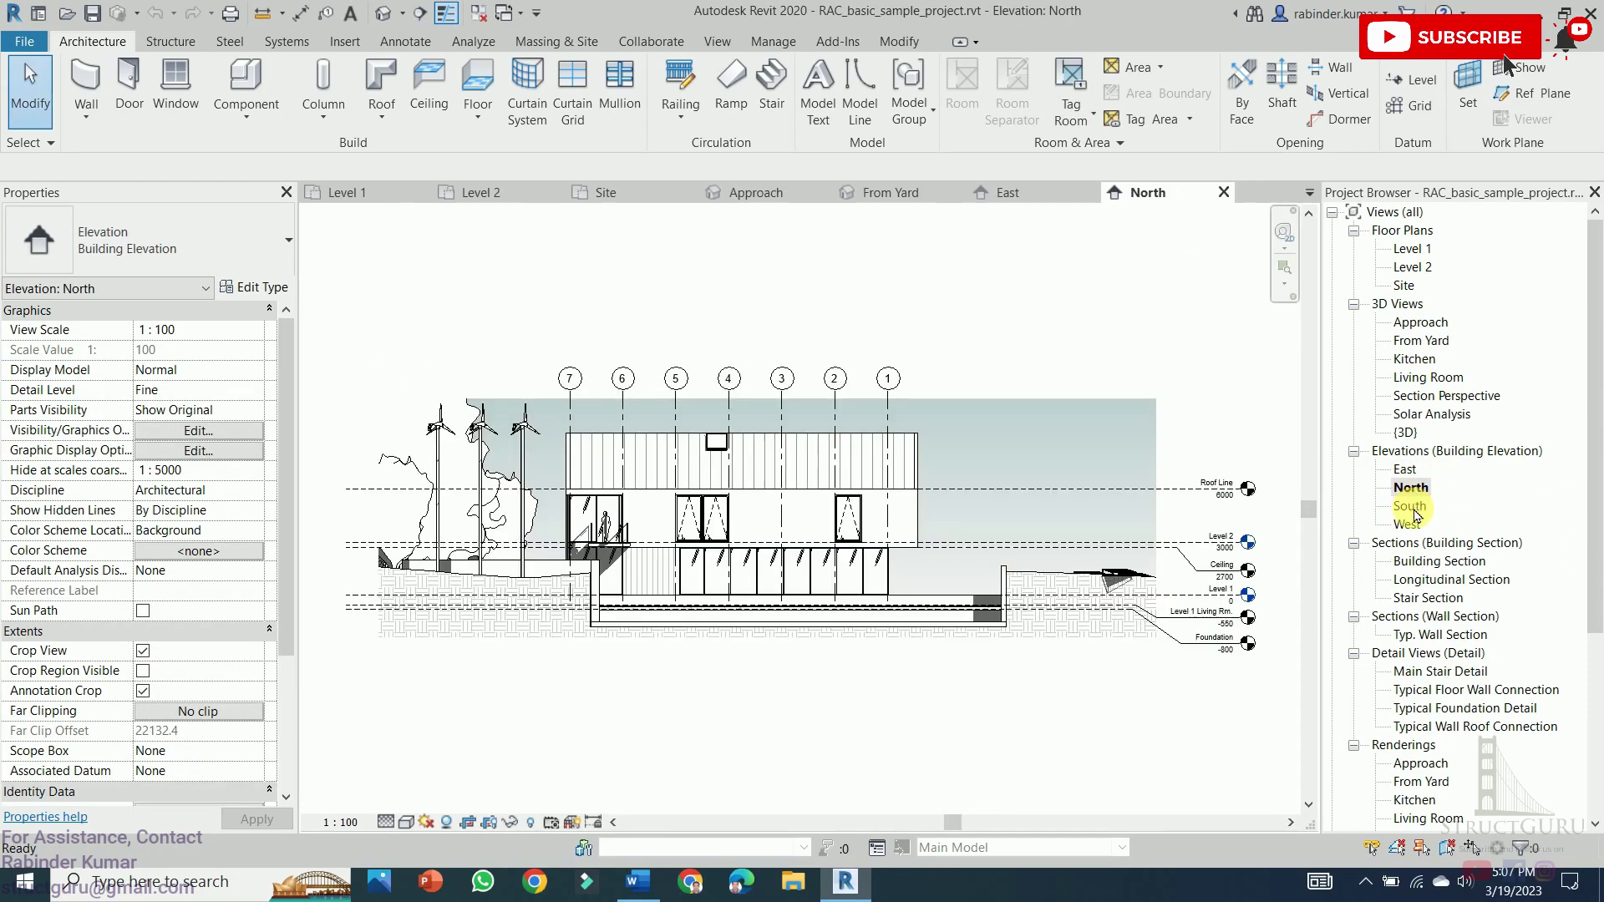
double_click(1412, 507)
double_click(1410, 525)
Open the Building, Longitudinal and Stair Section views
left_click(1435, 568)
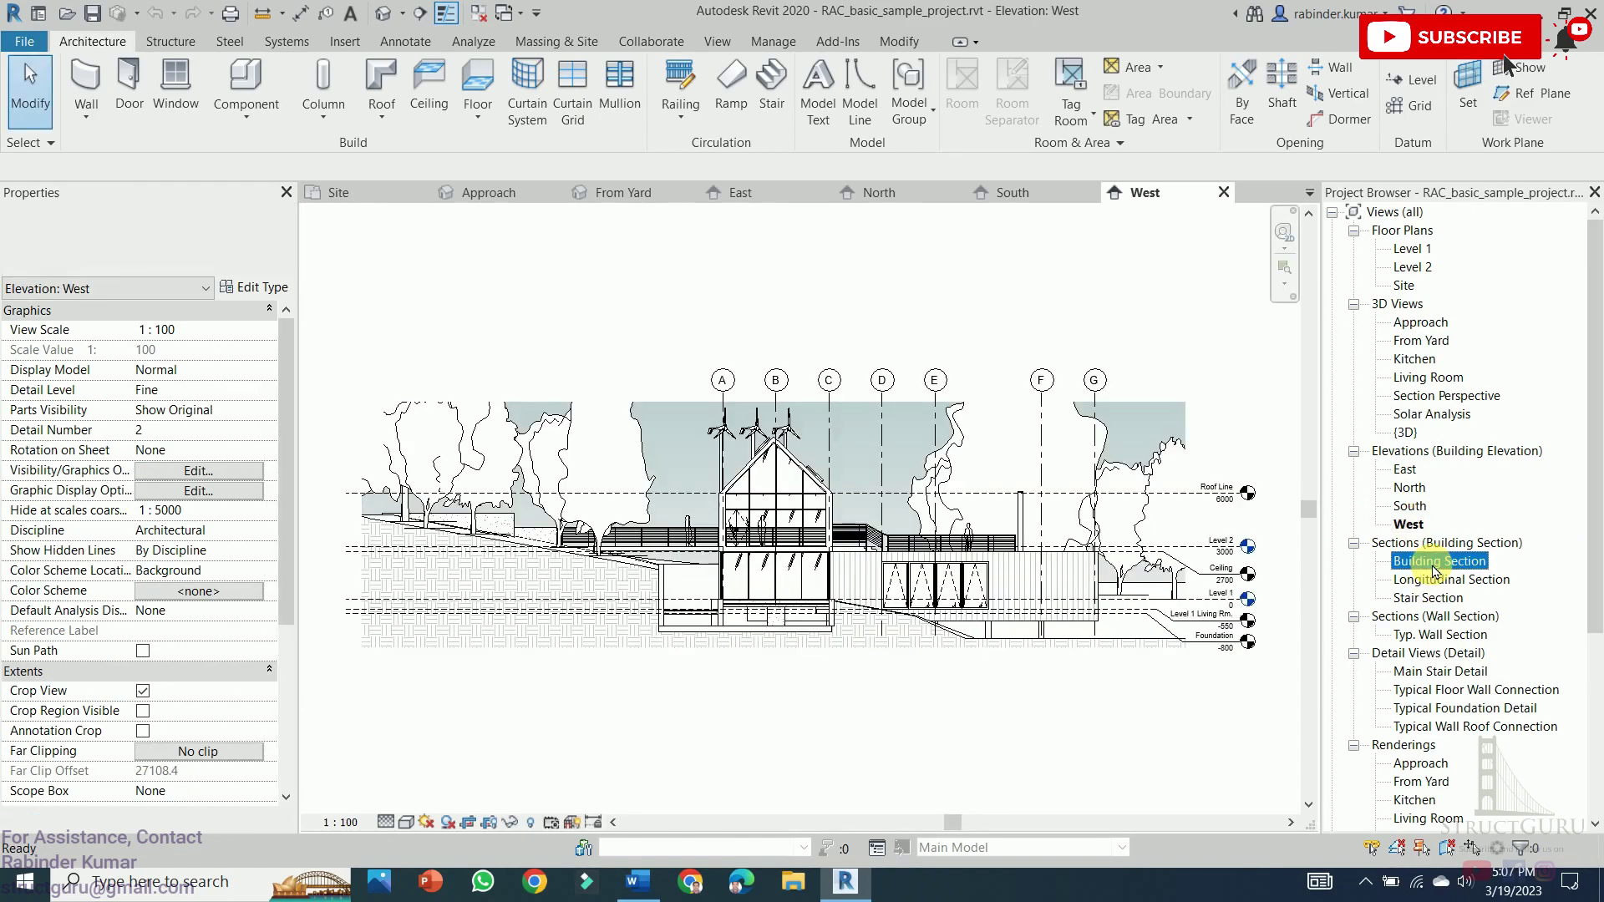
double_click(1435, 569)
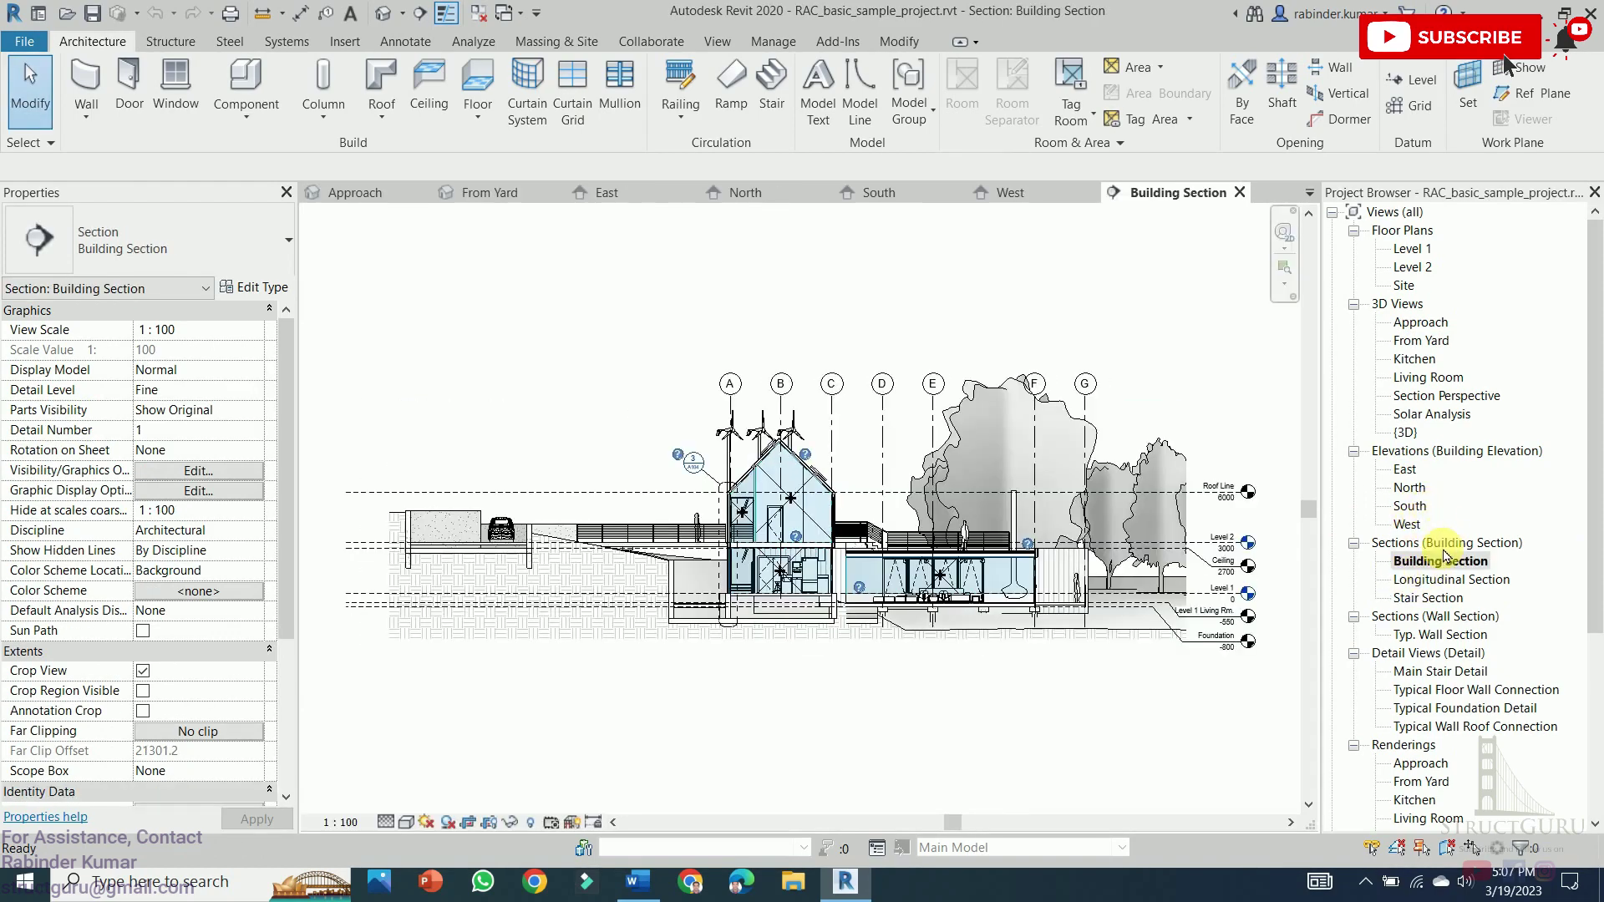
double_click(1452, 580)
double_click(1429, 598)
scroll(1420, 602, "down", 4)
left_click(1412, 673)
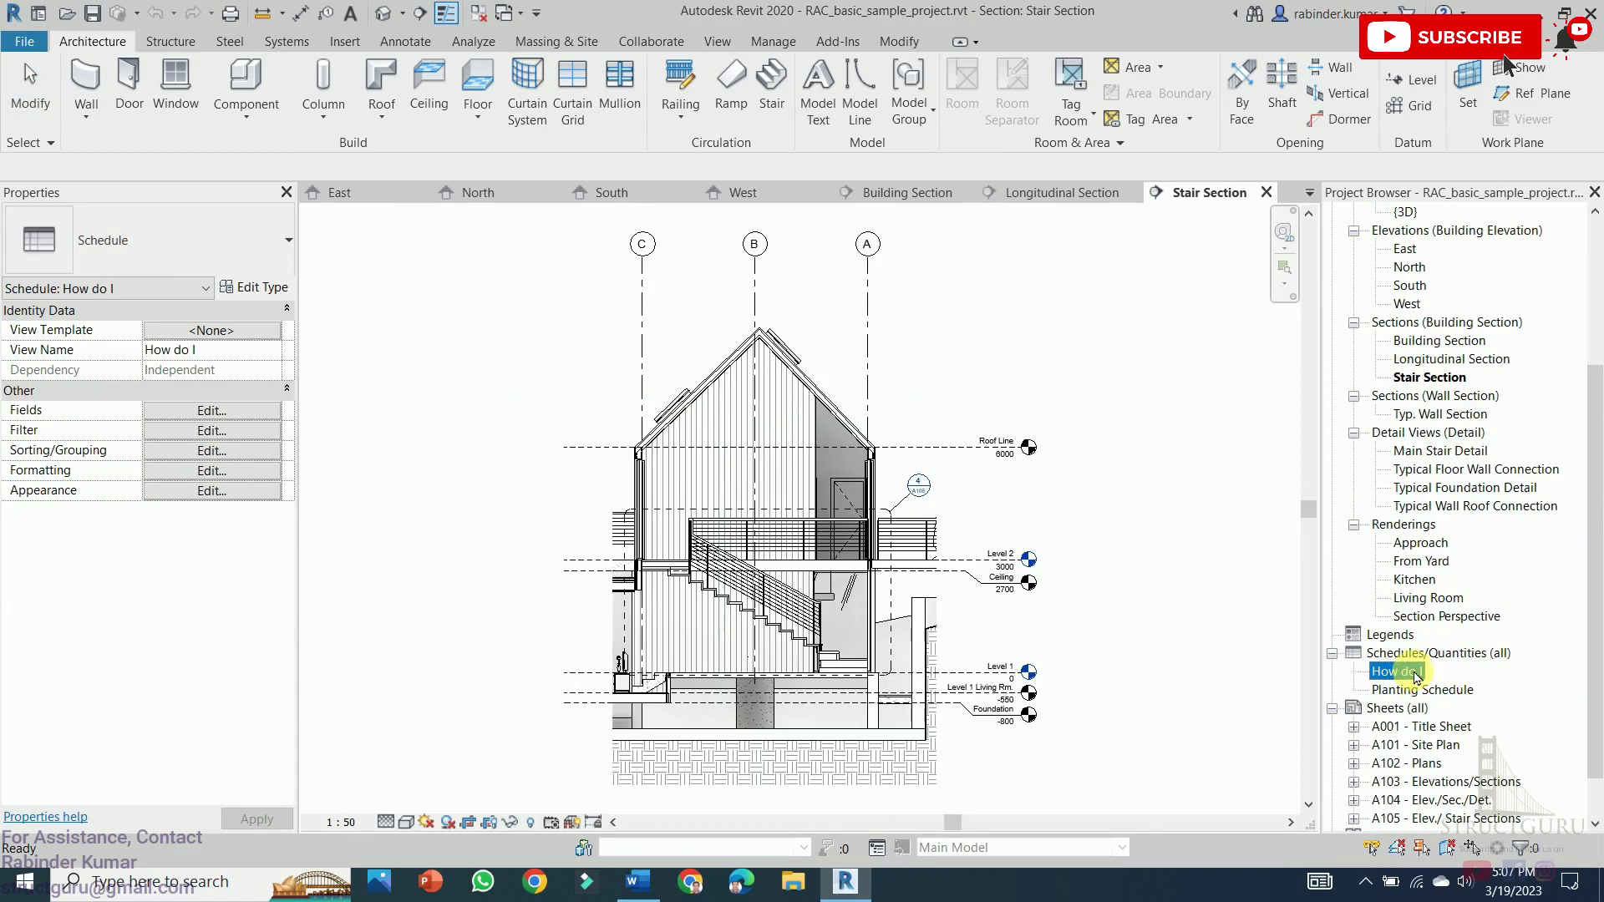
left_click(1415, 673)
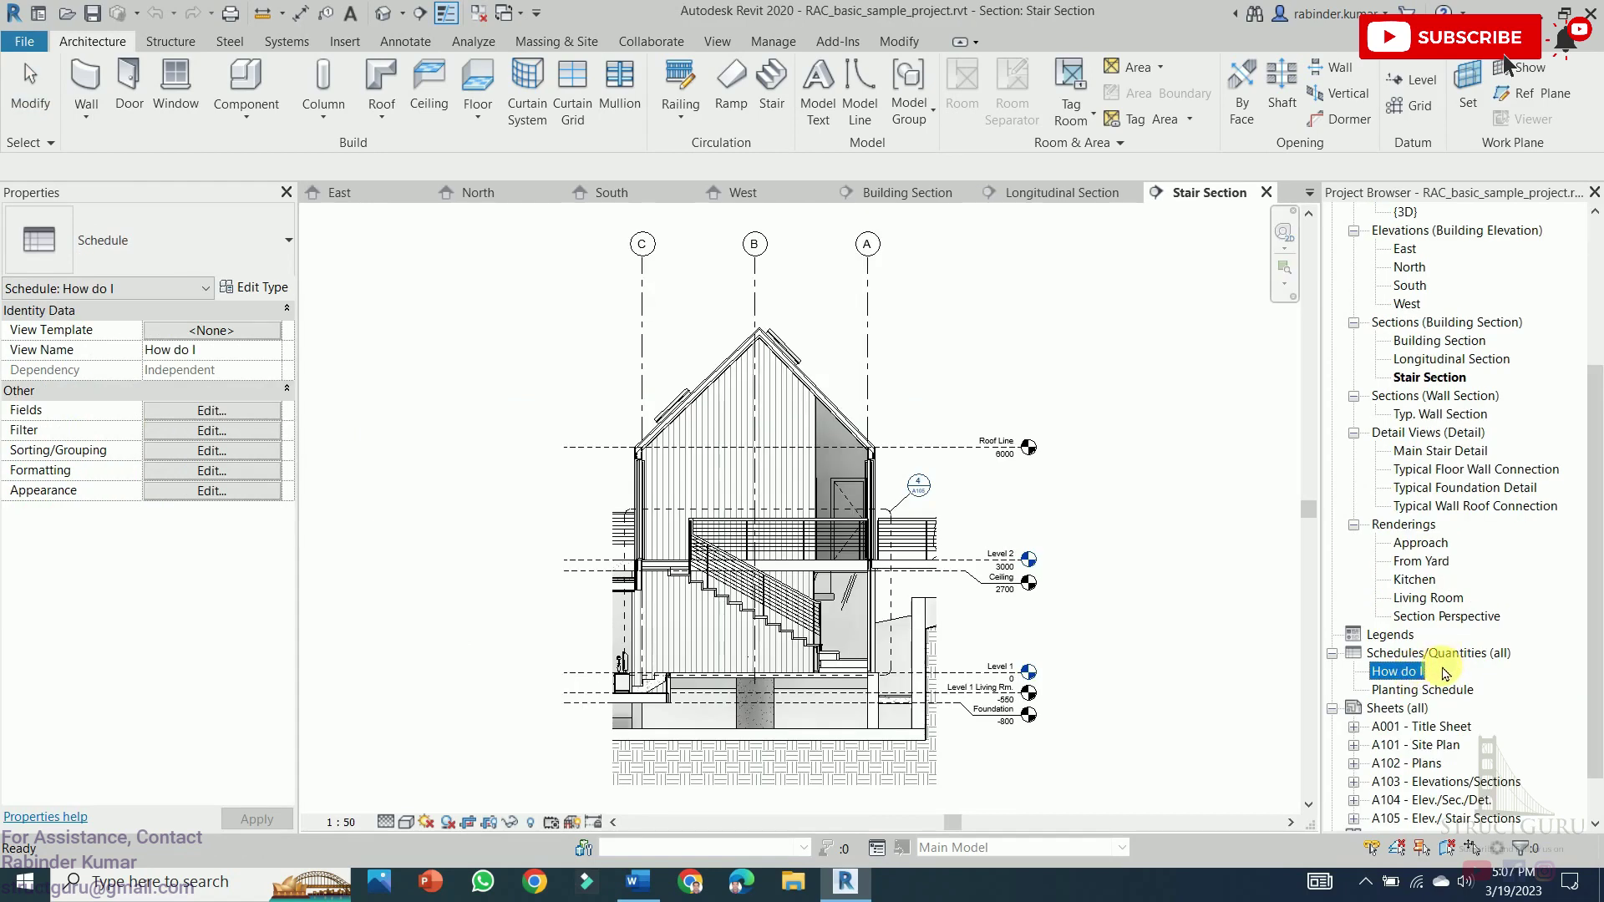
Open the How do I and Planting Schedule schedules, then sheets A001 Title Sheet through A105
double_click(1397, 673)
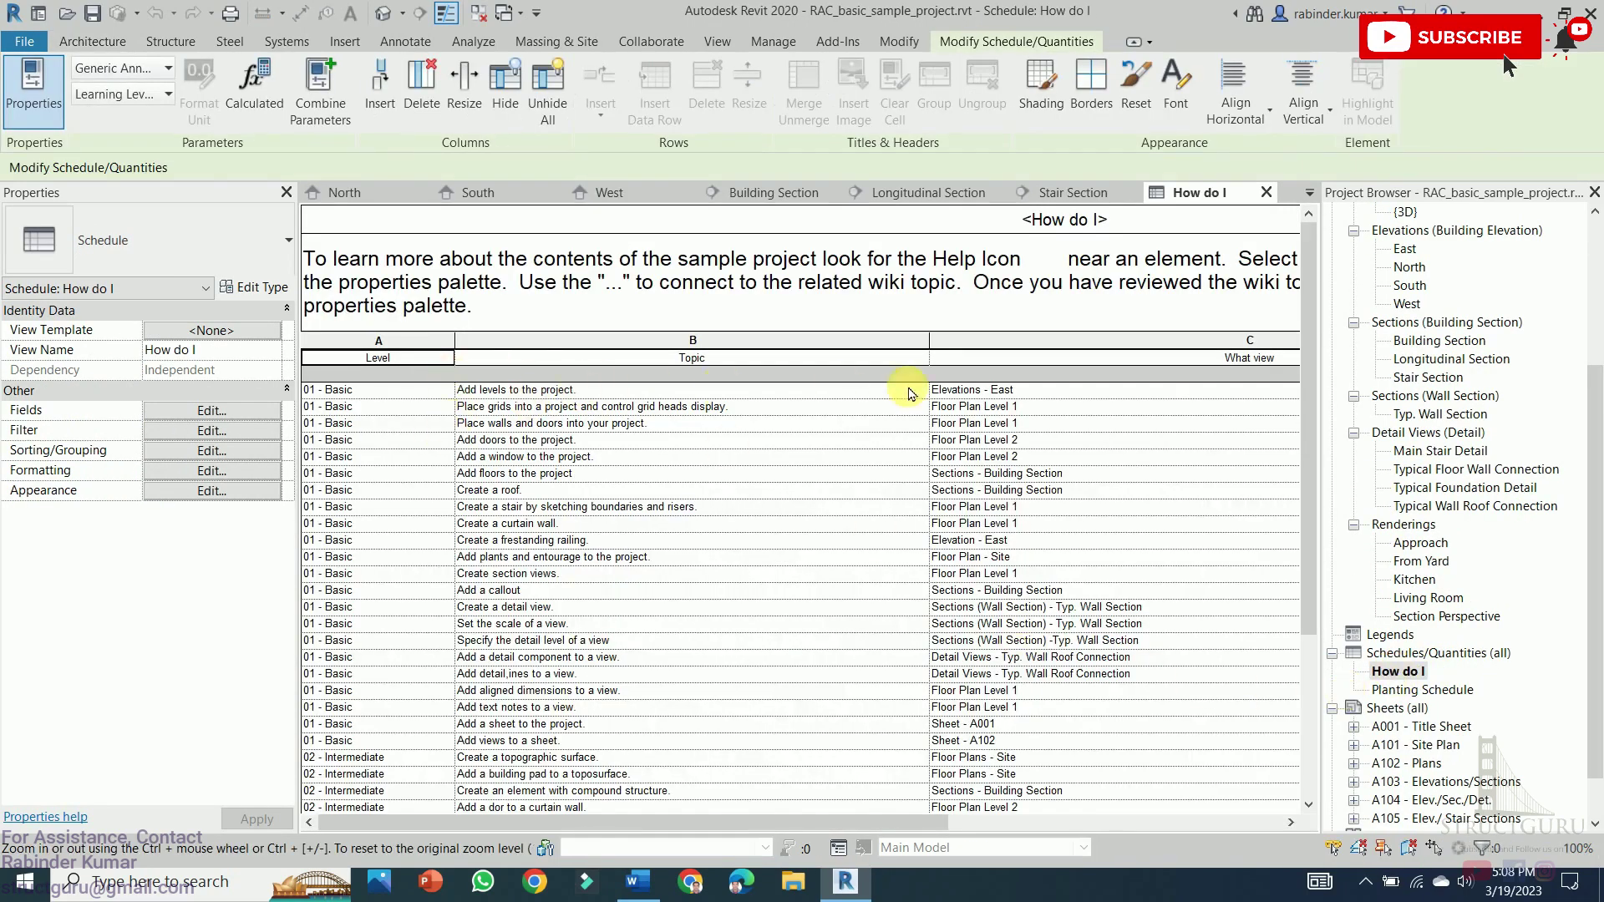
scroll(702, 443, "down", 5)
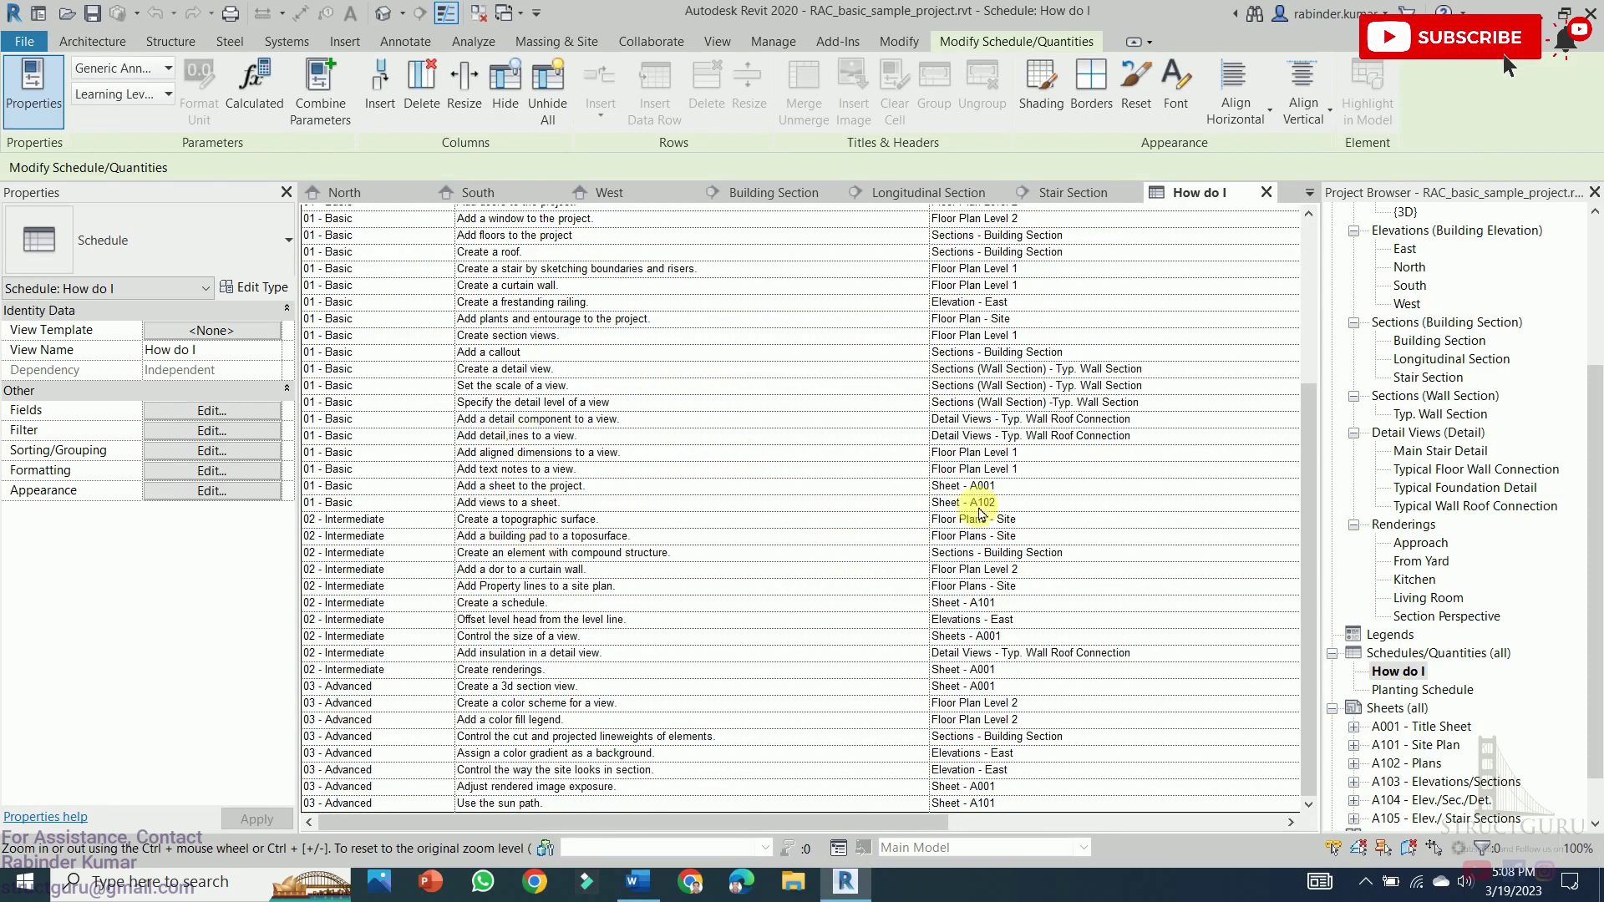
double_click(1423, 689)
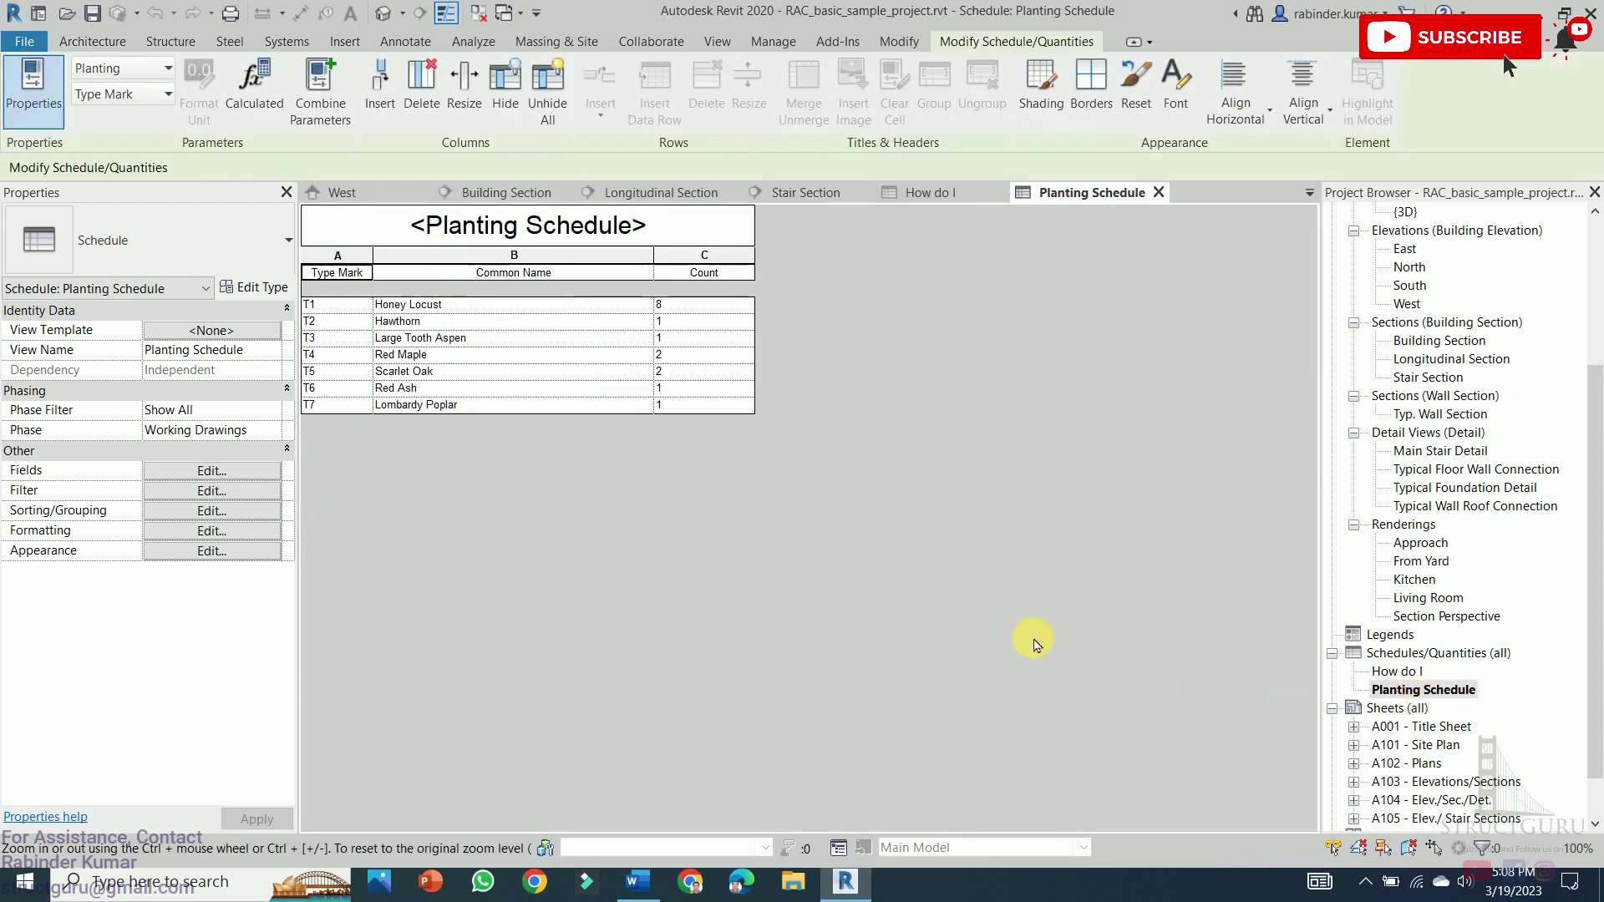
double_click(1427, 729)
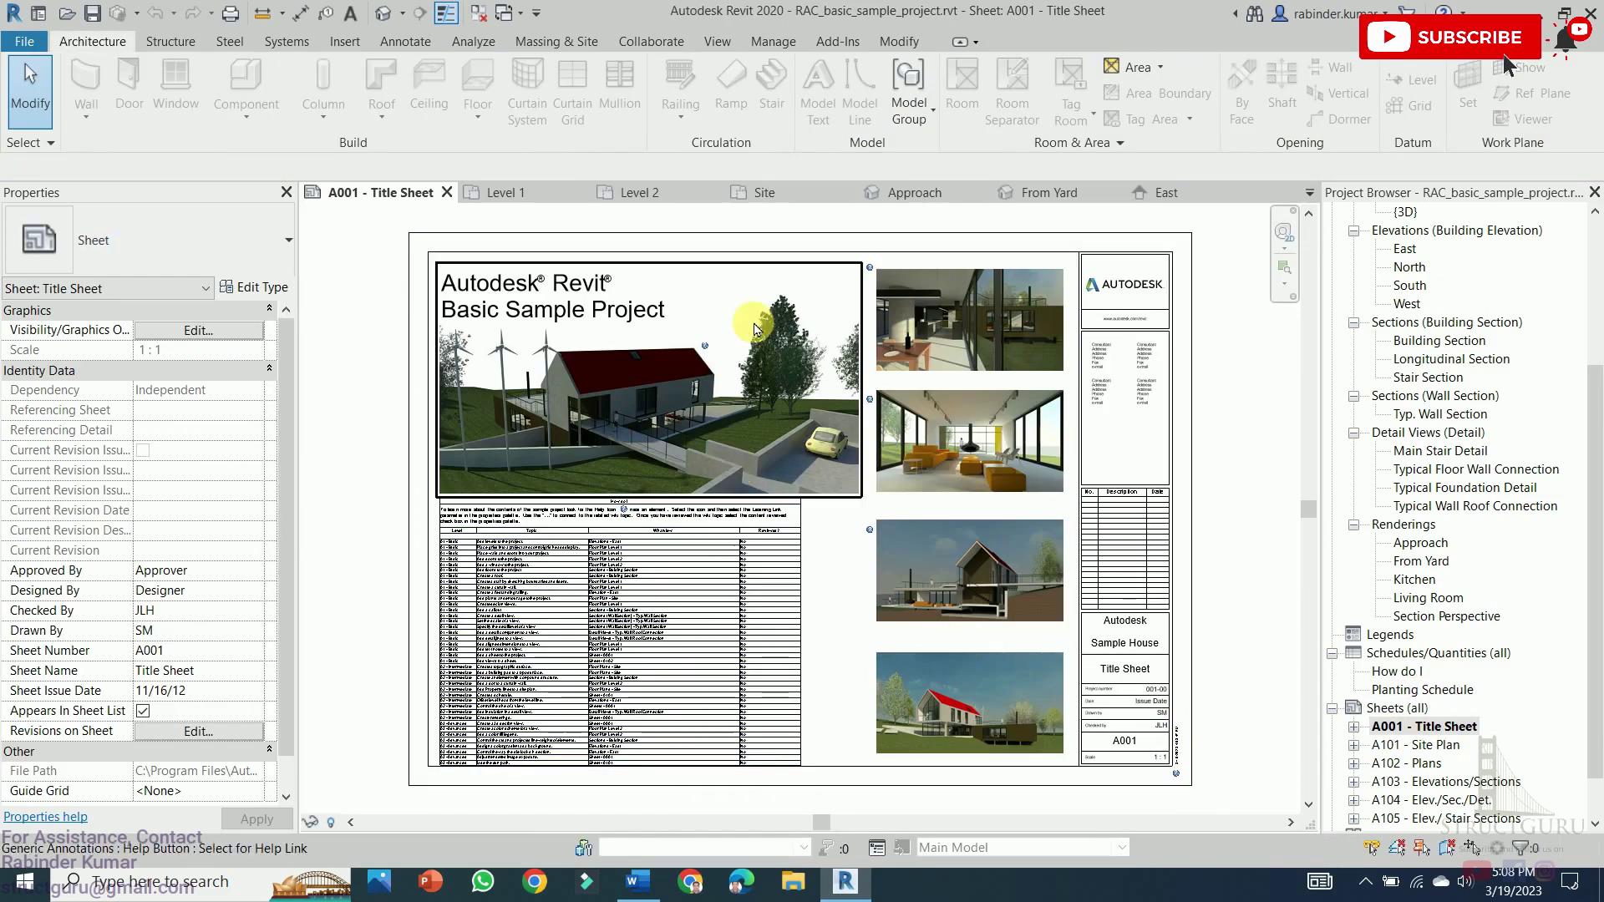
double_click(1407, 746)
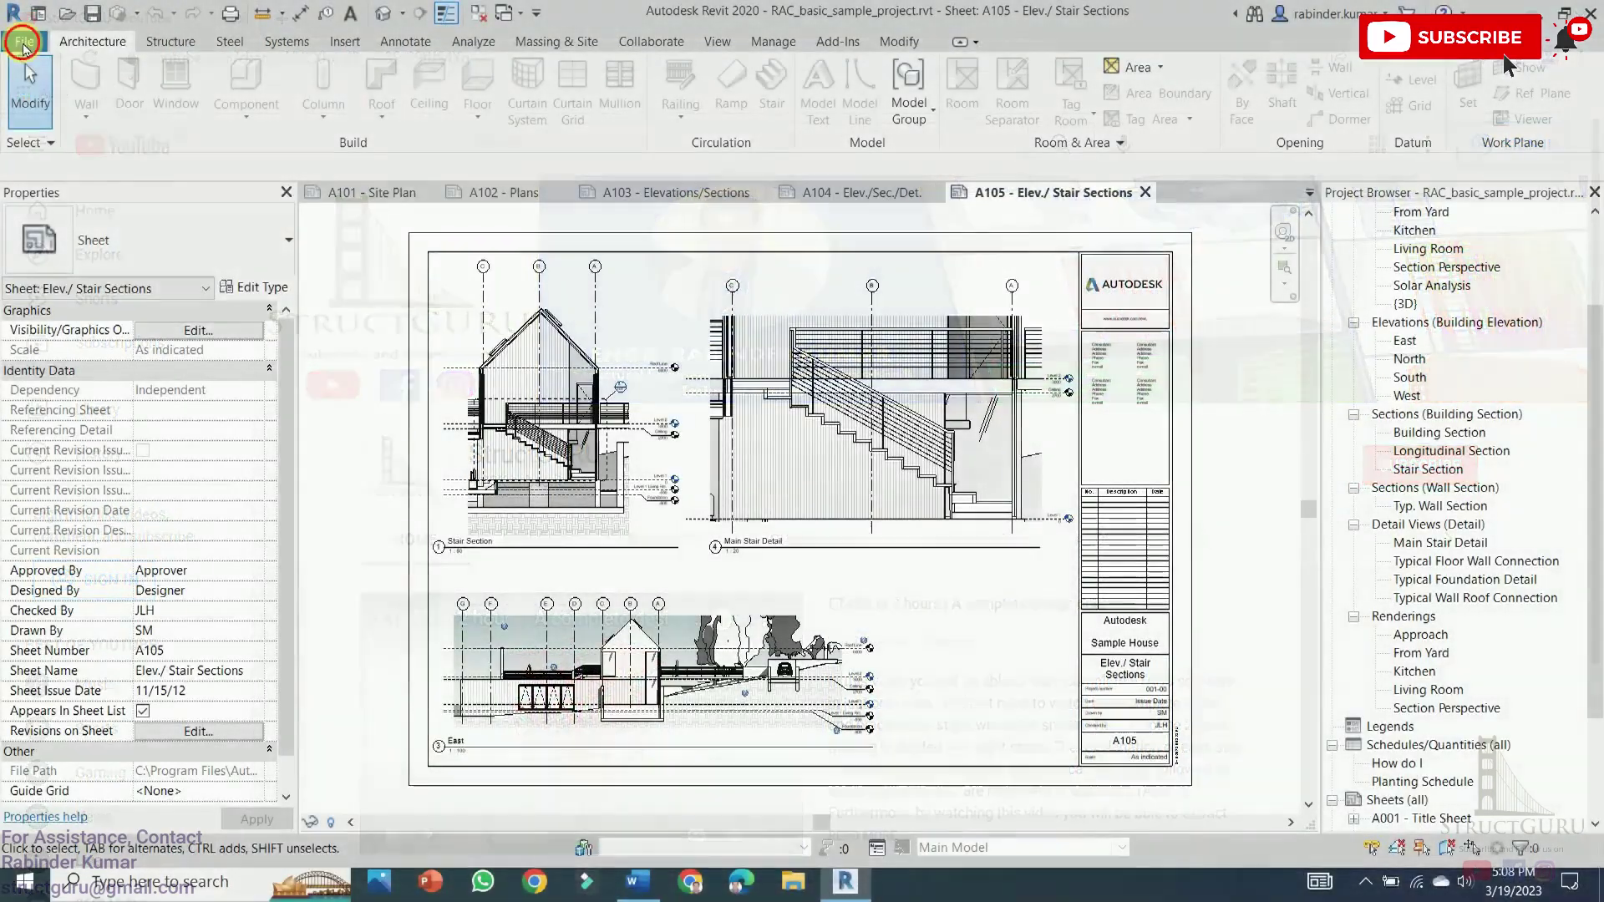
Create a new project (Project2) from the Architectural Template
left_click(24, 43)
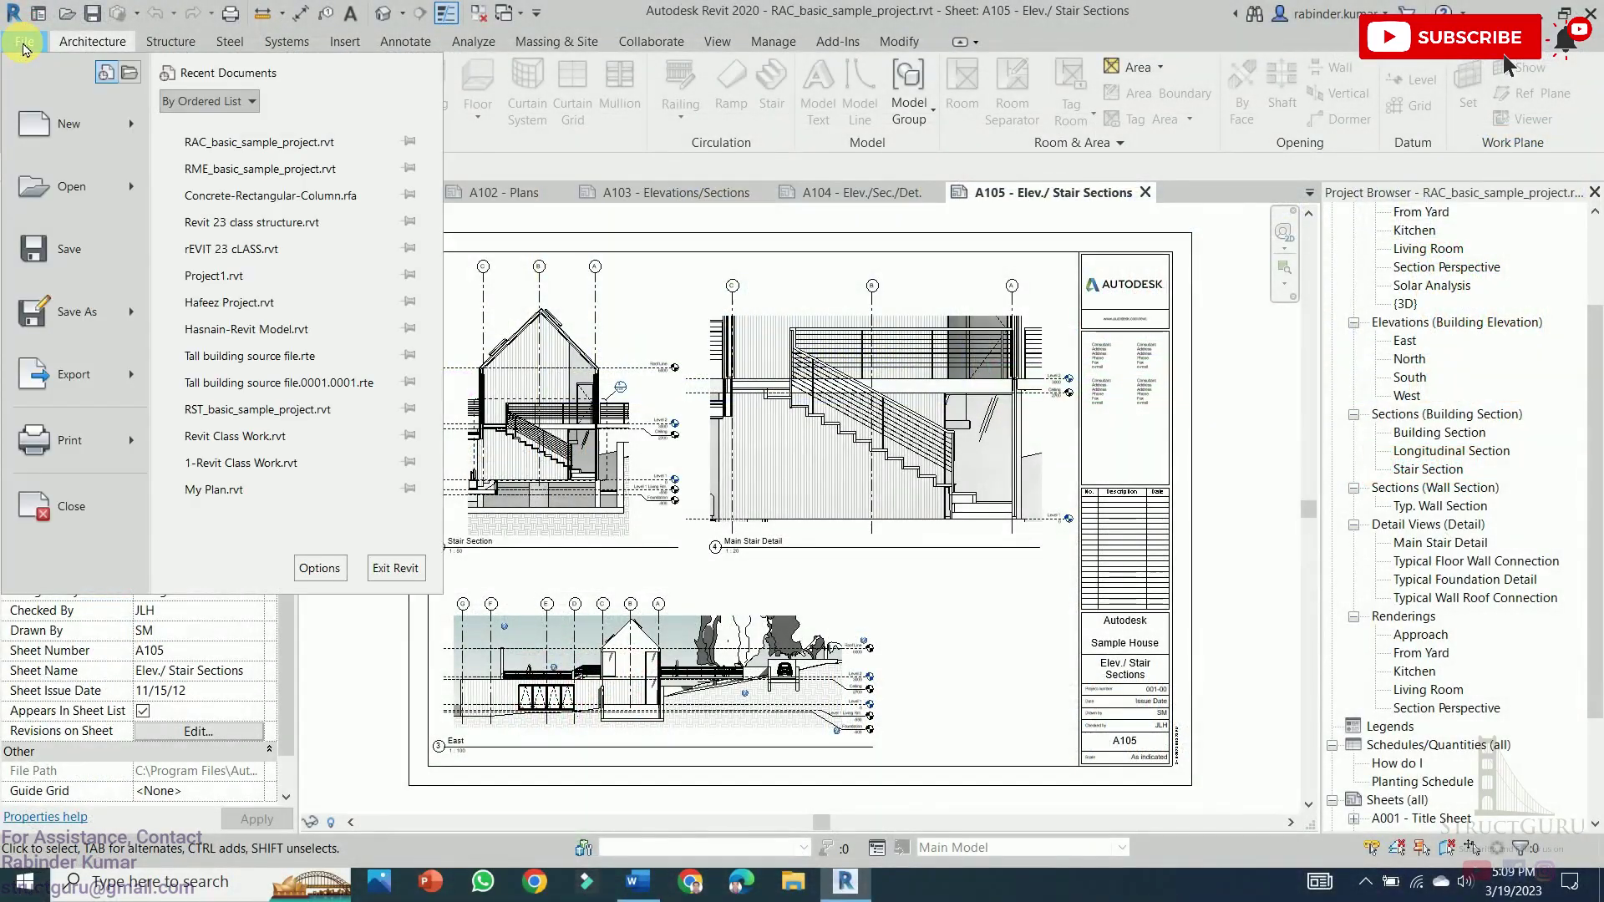
left_click(52, 127)
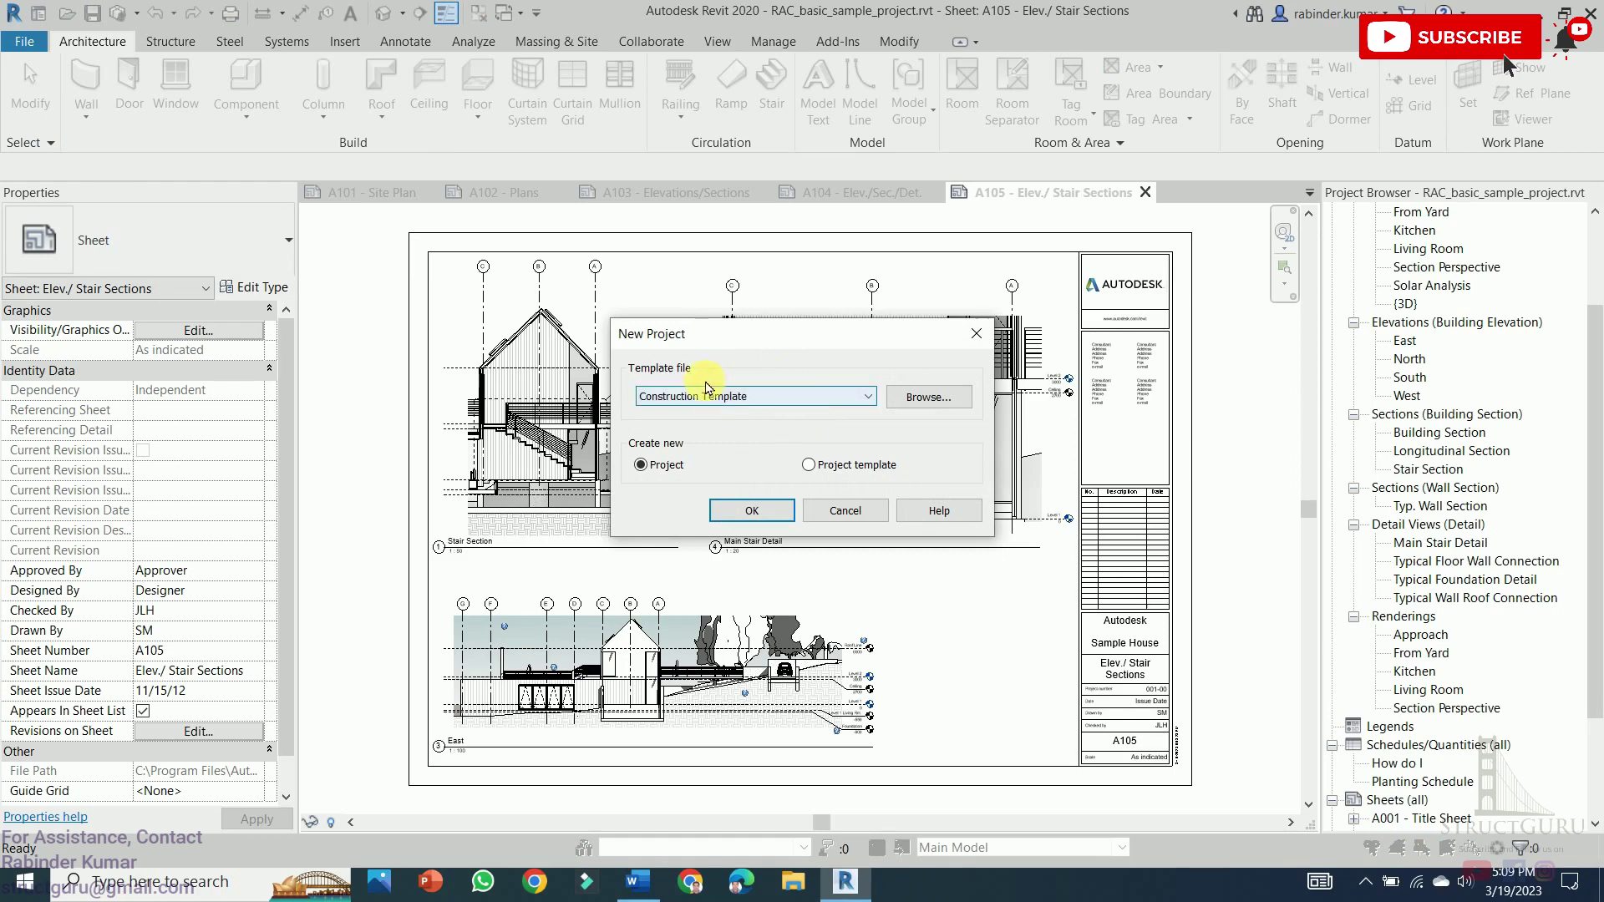
left_click(784, 405)
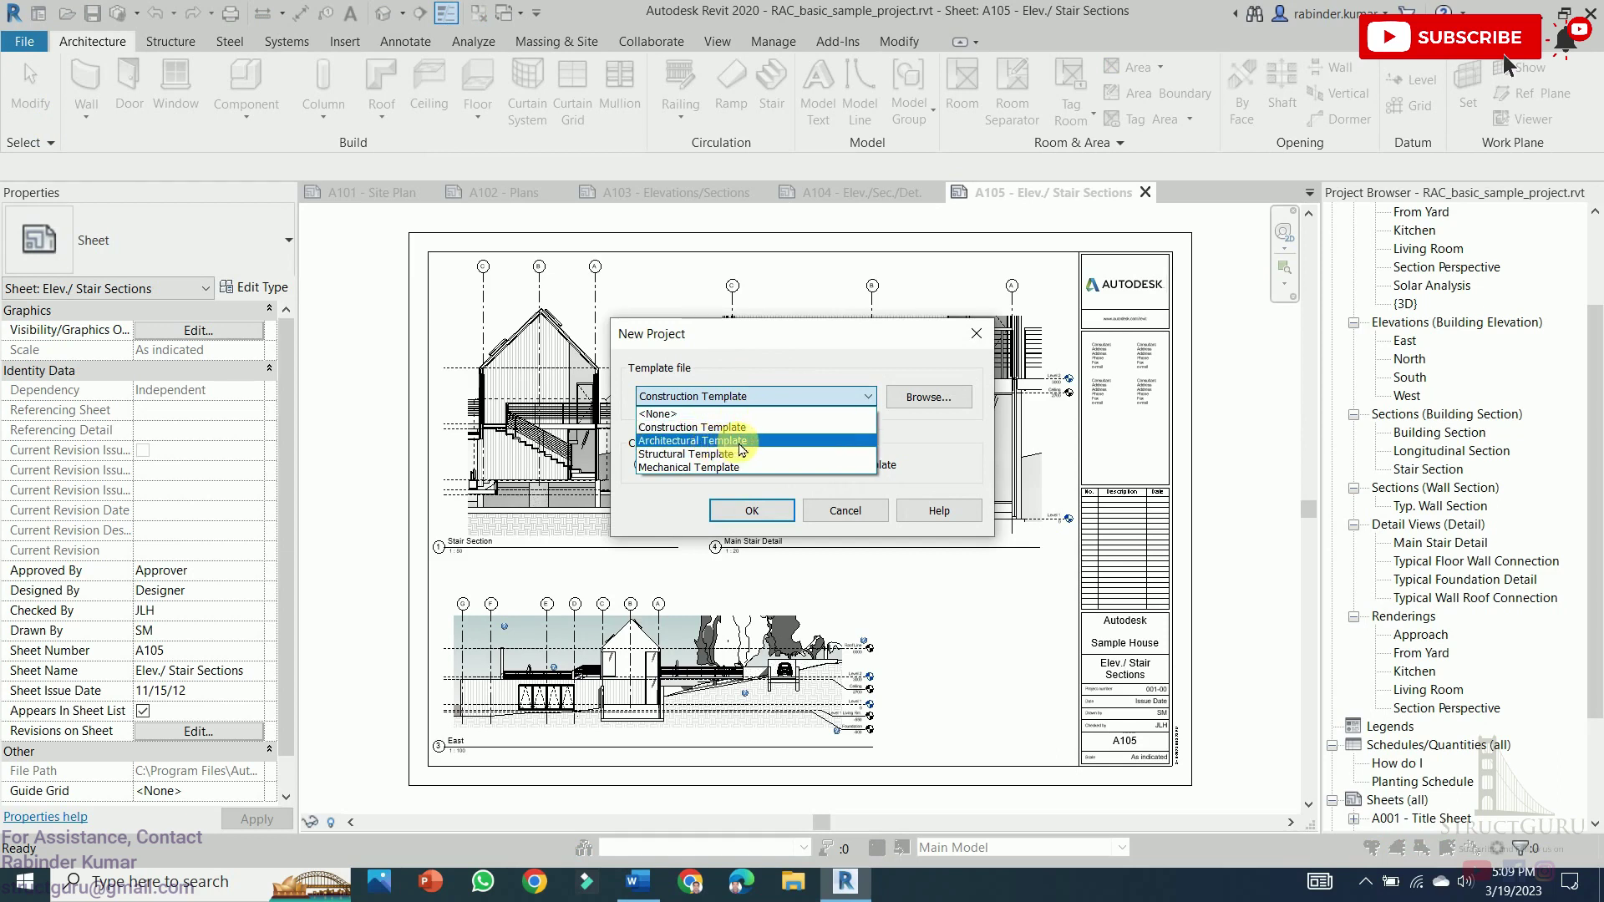
left_click(677, 441)
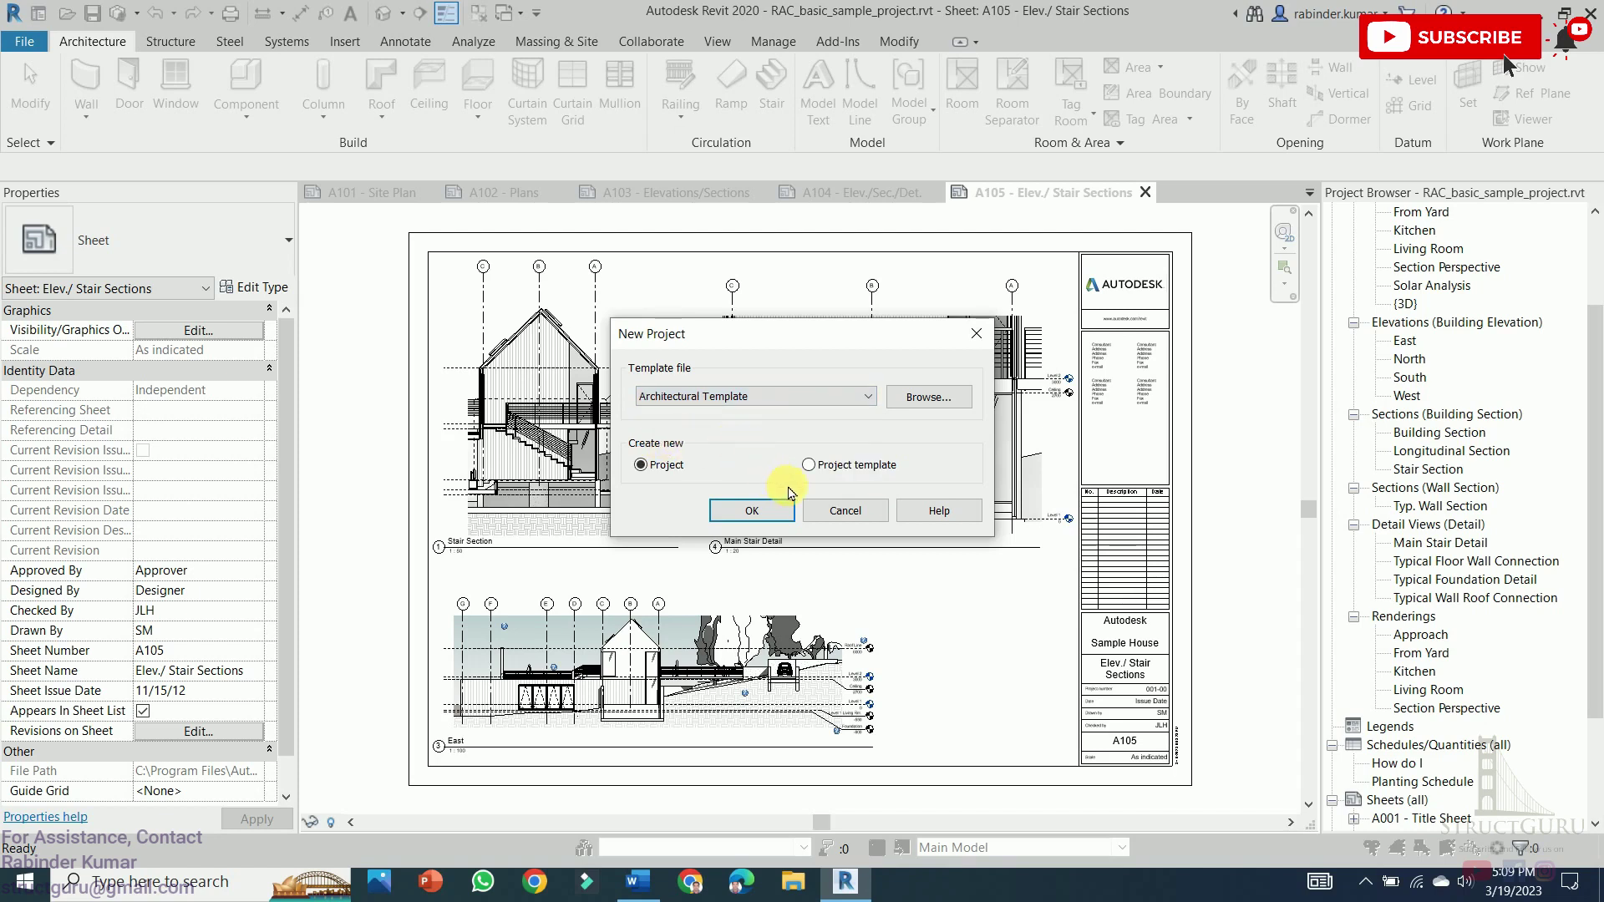
left_click(756, 511)
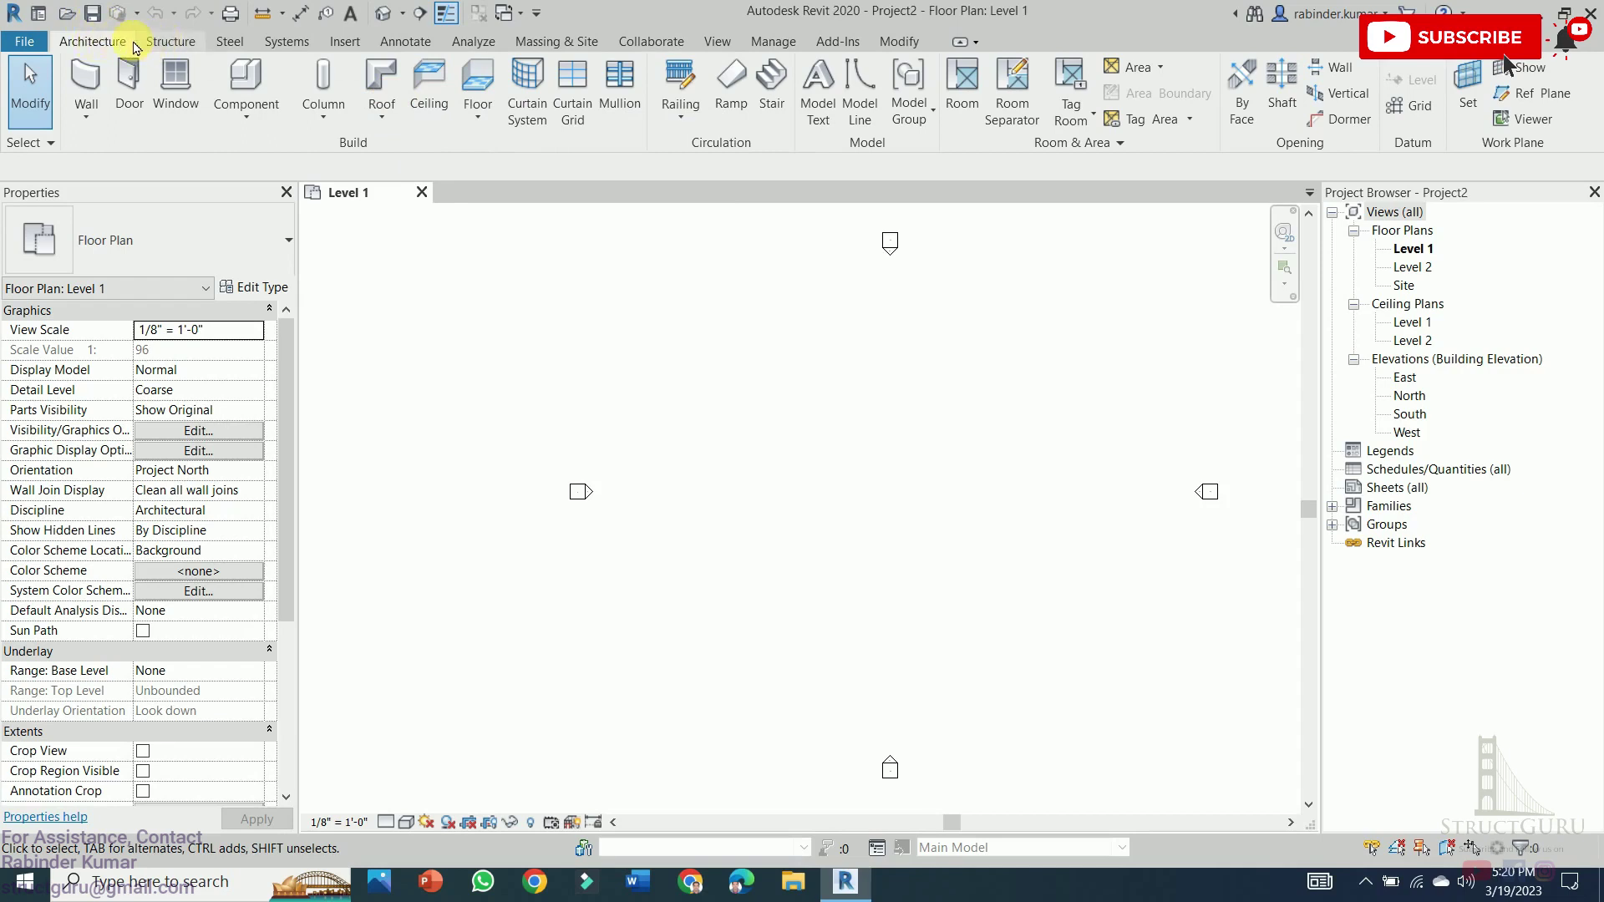
left_click(171, 44)
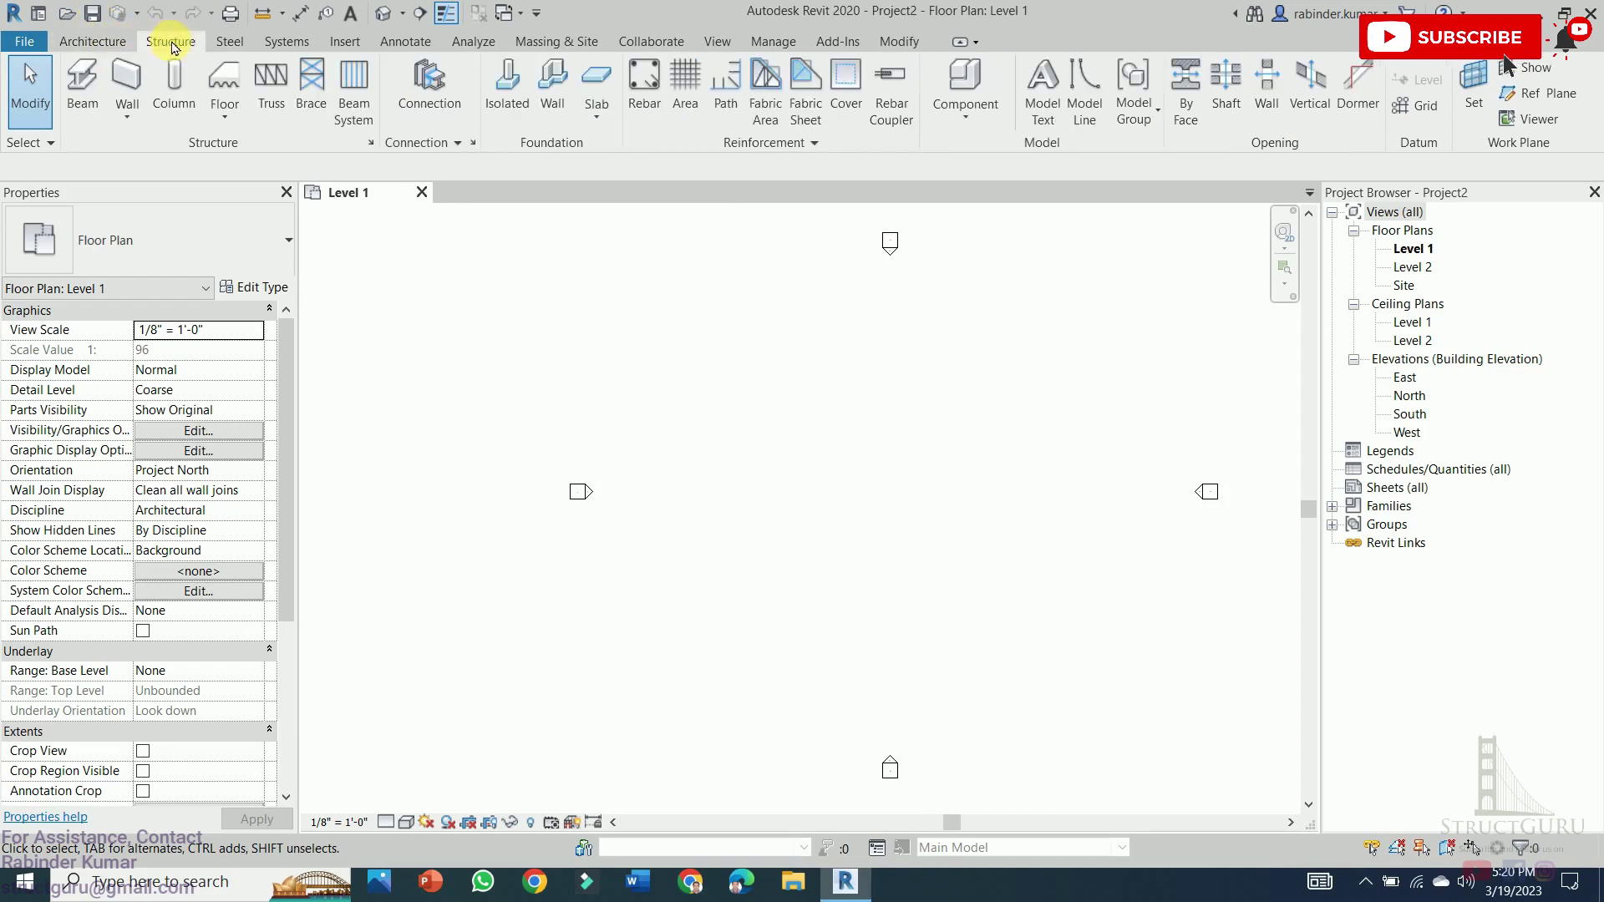
left_click(230, 49)
left_click(286, 48)
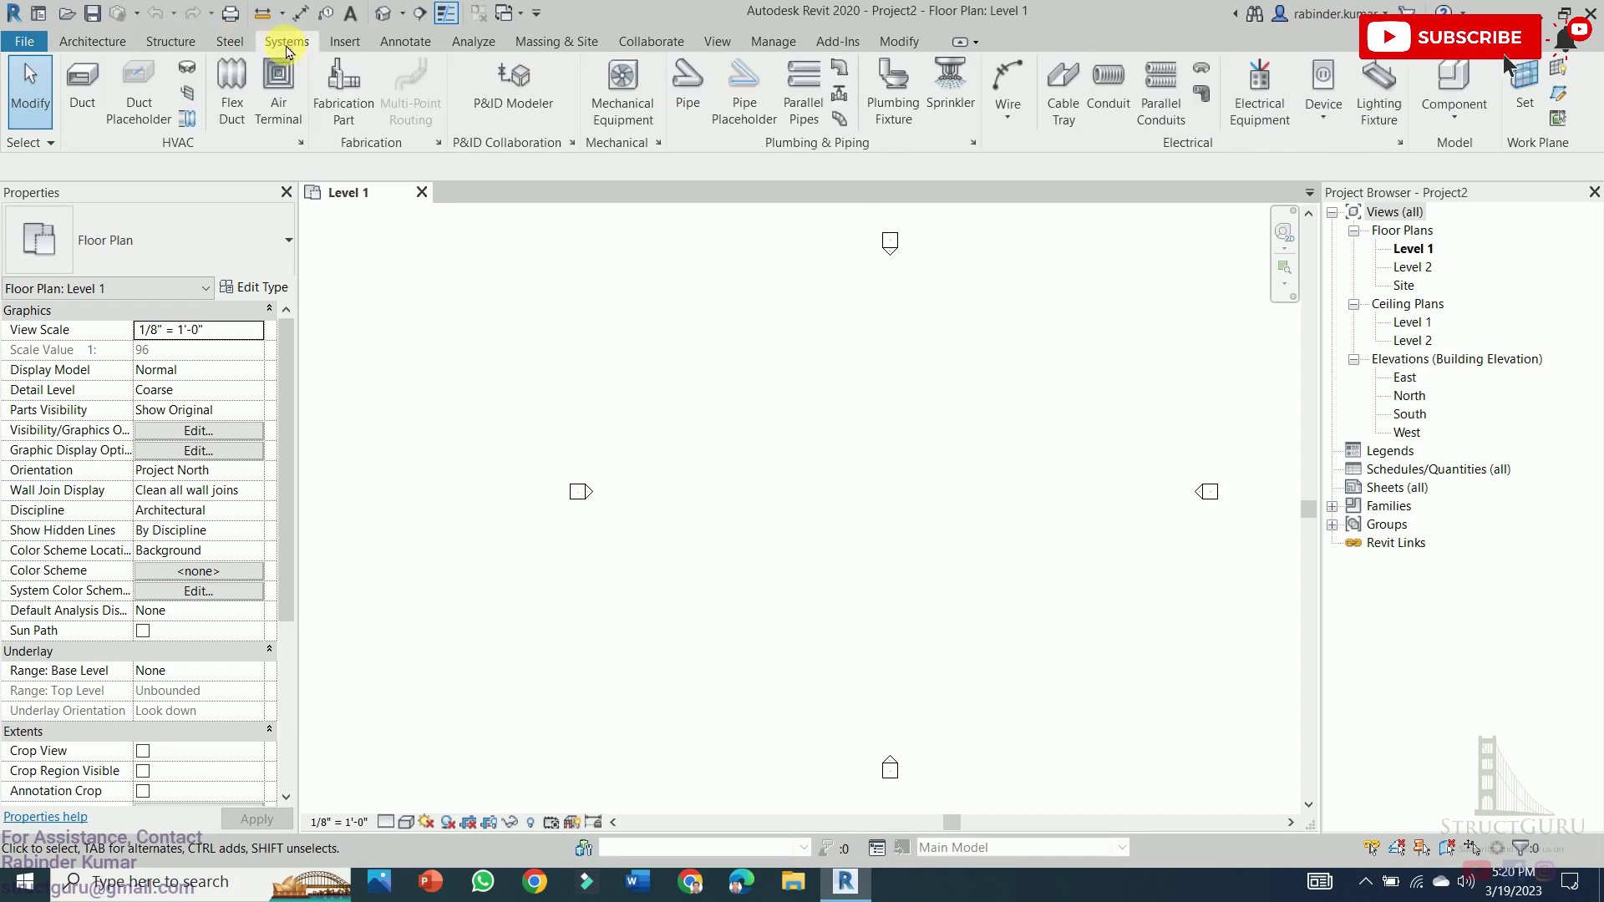
left_click(352, 50)
left_click(422, 50)
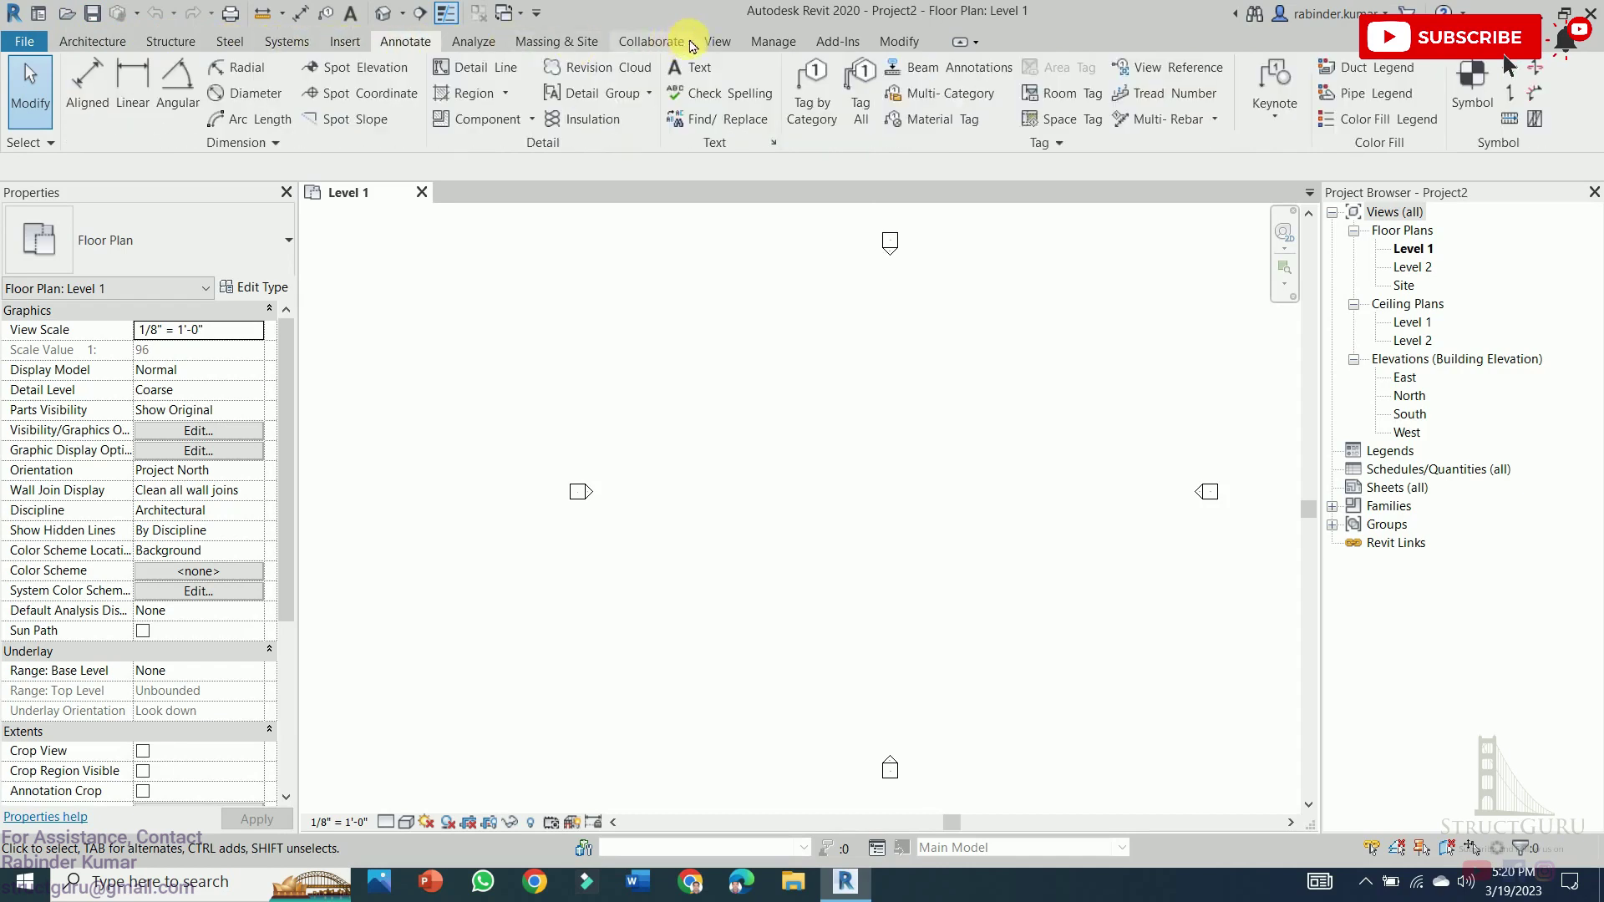
left_click(716, 42)
left_click(800, 43)
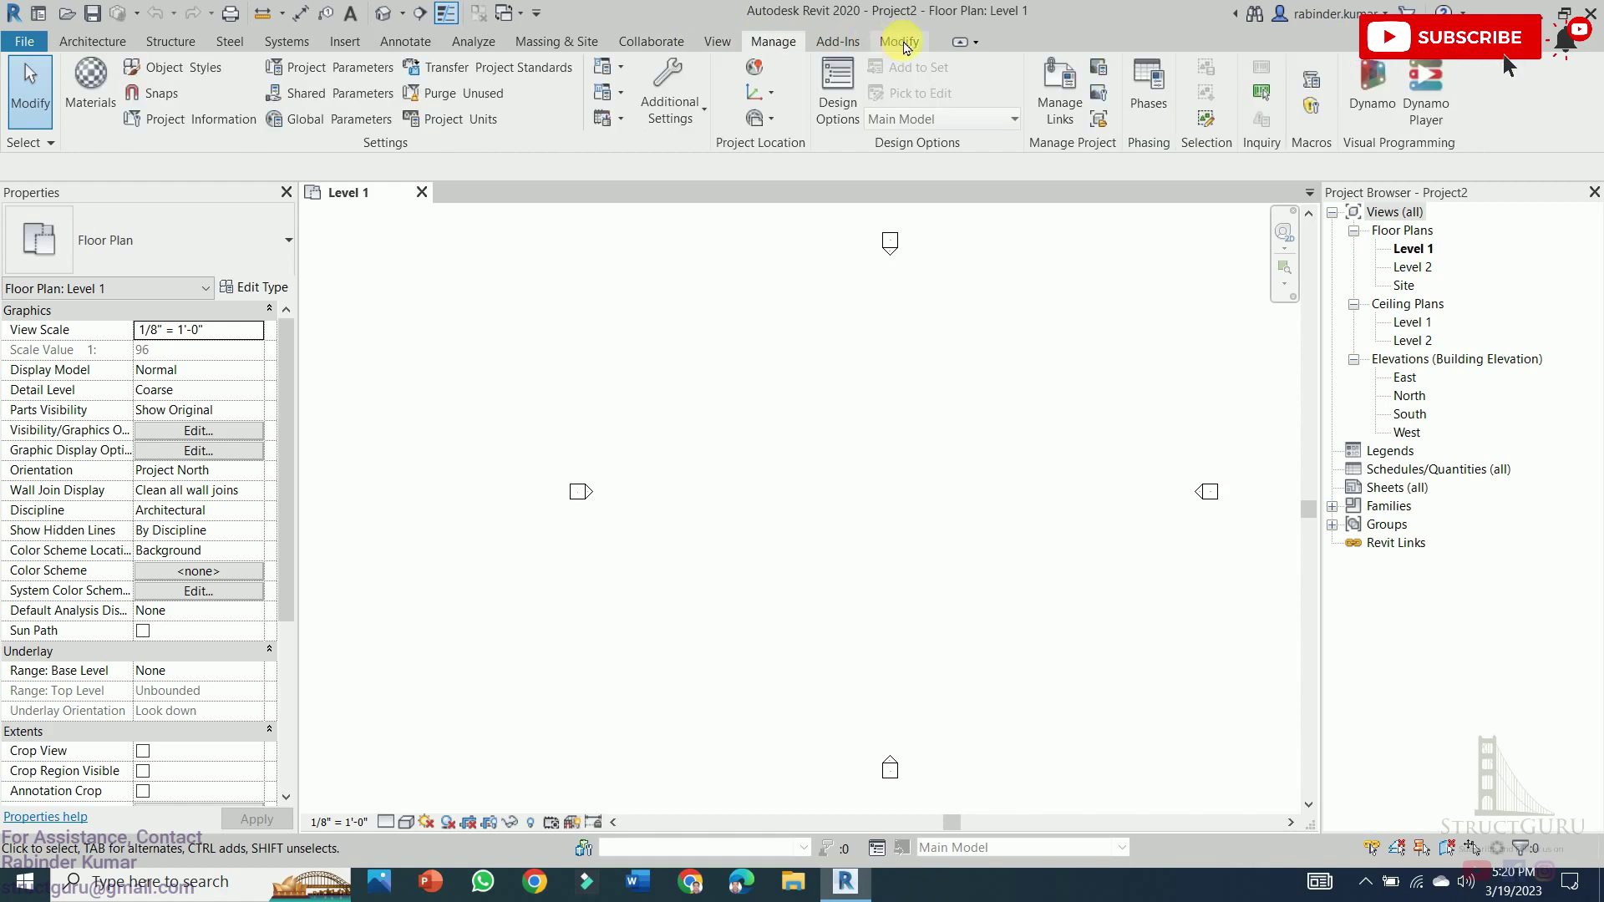
left_click(121, 44)
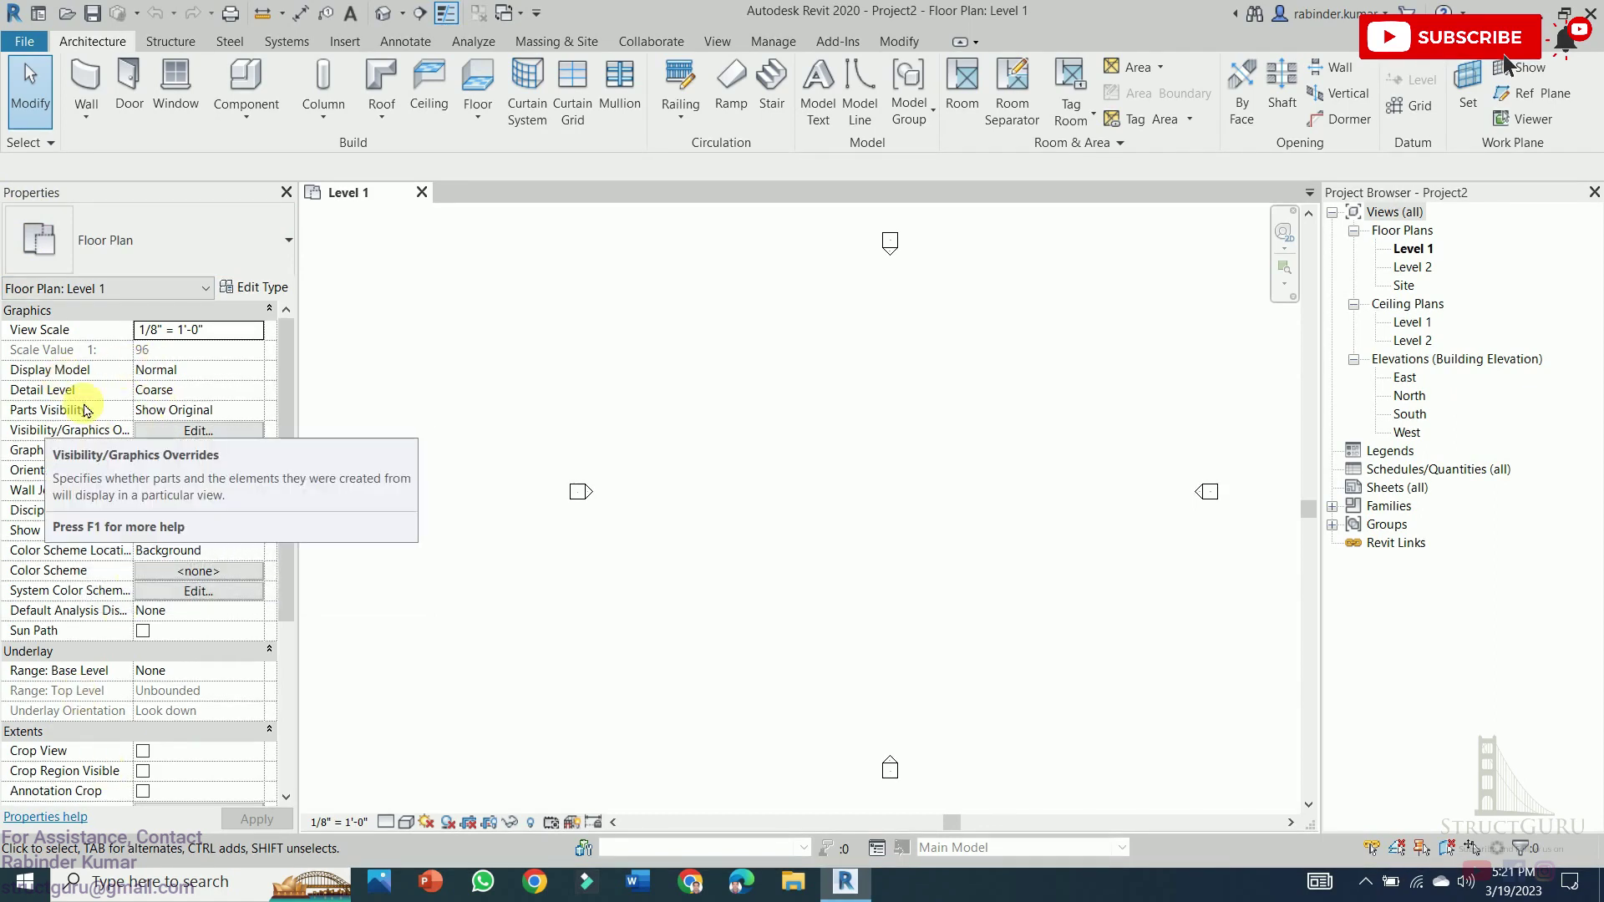
Try the WA wall and WN window shortcuts, then start a floor boundary sketch on Level 1
key("w")
key("a")
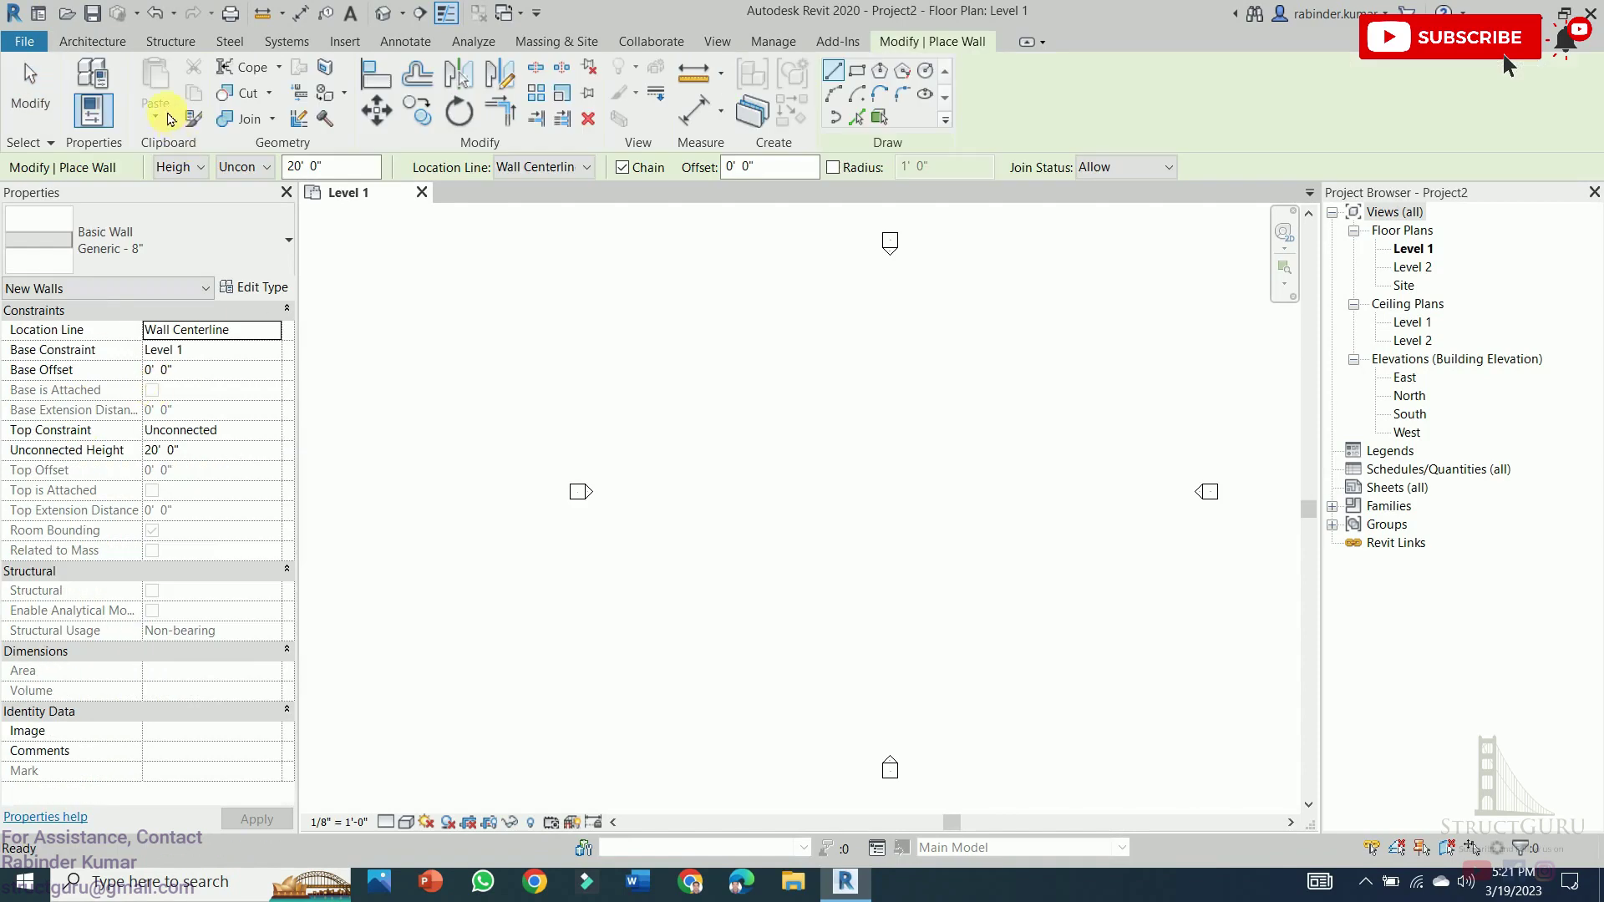
key("w")
key("n")
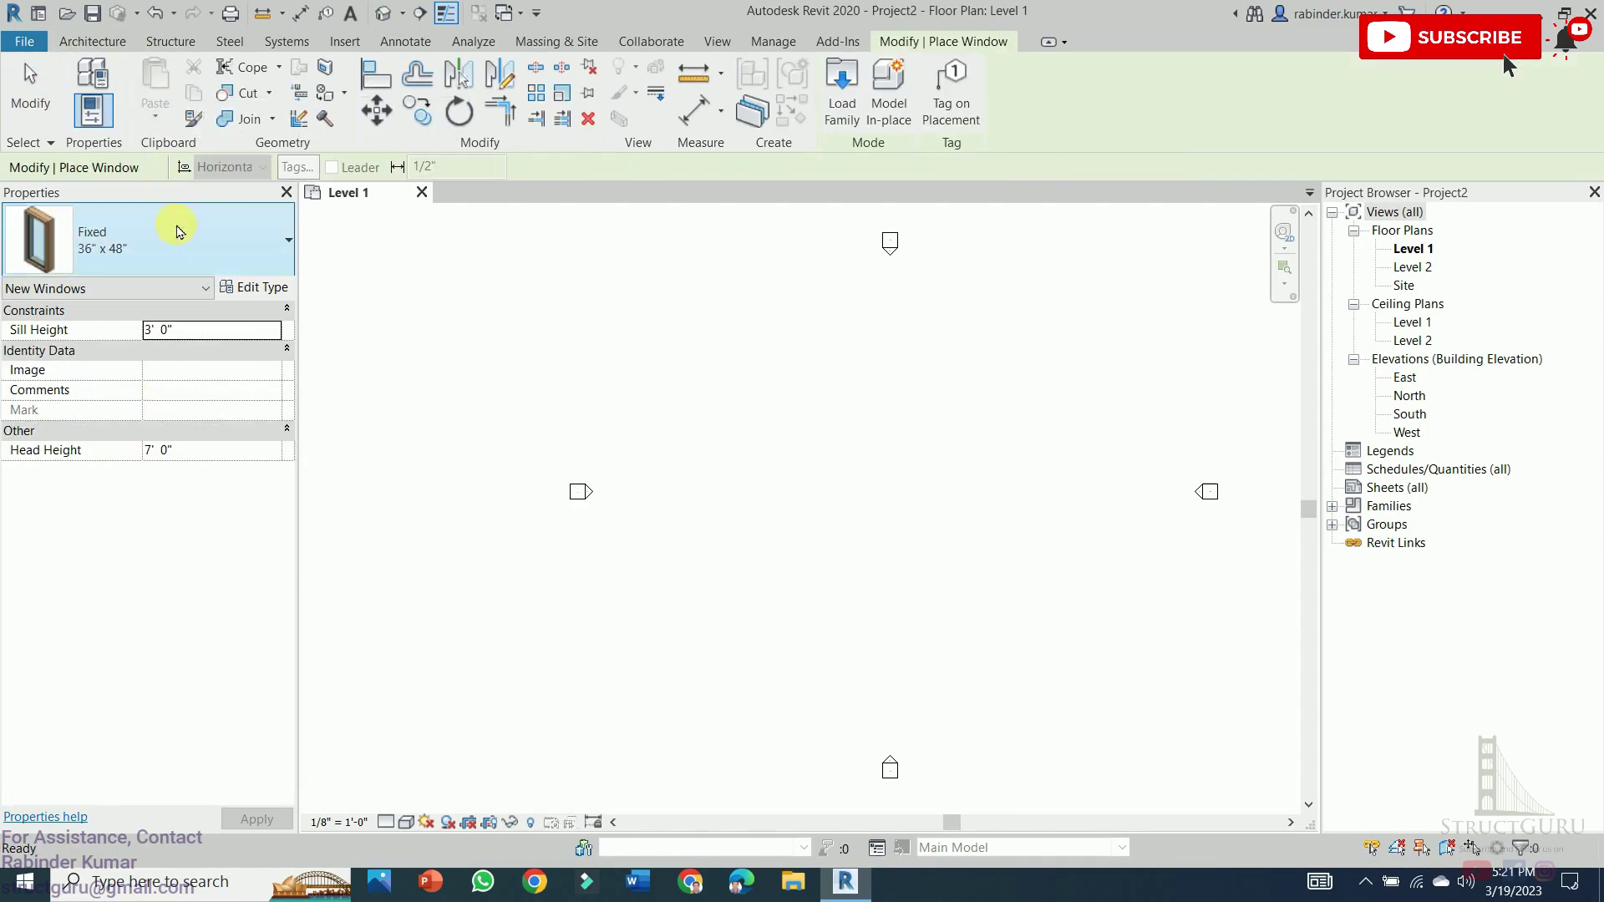
left_click(108, 42)
left_click(477, 84)
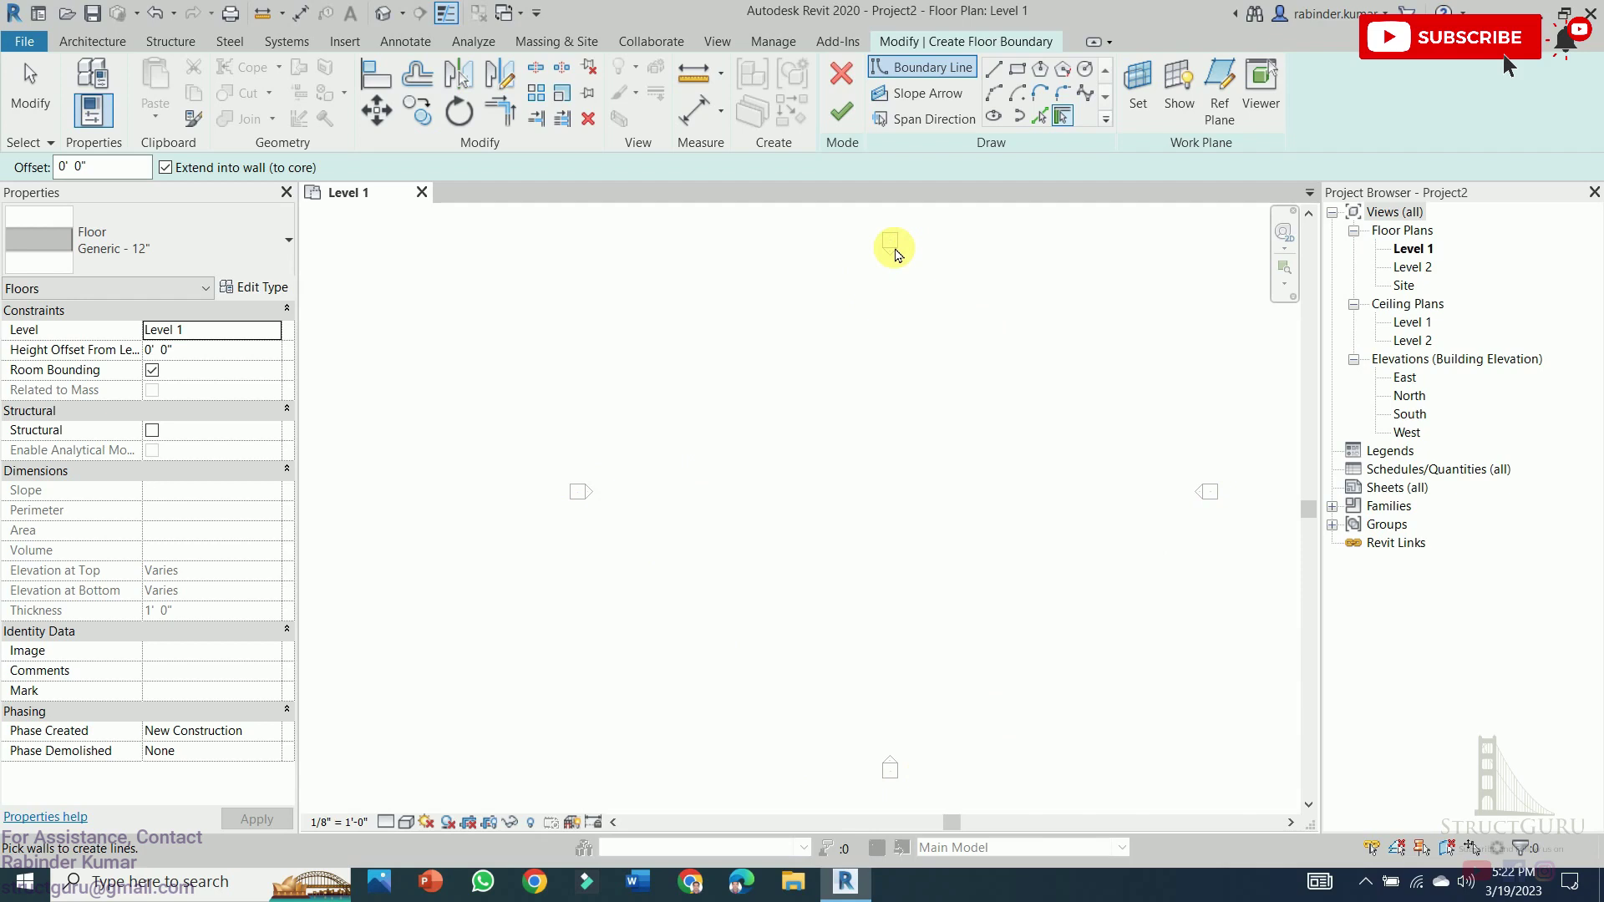
Select the East, North, South and West elevations and attempt deleting them, cancelling the warning
left_click(1406, 382)
left_click(1409, 395)
left_click(1409, 414)
left_click(1407, 432)
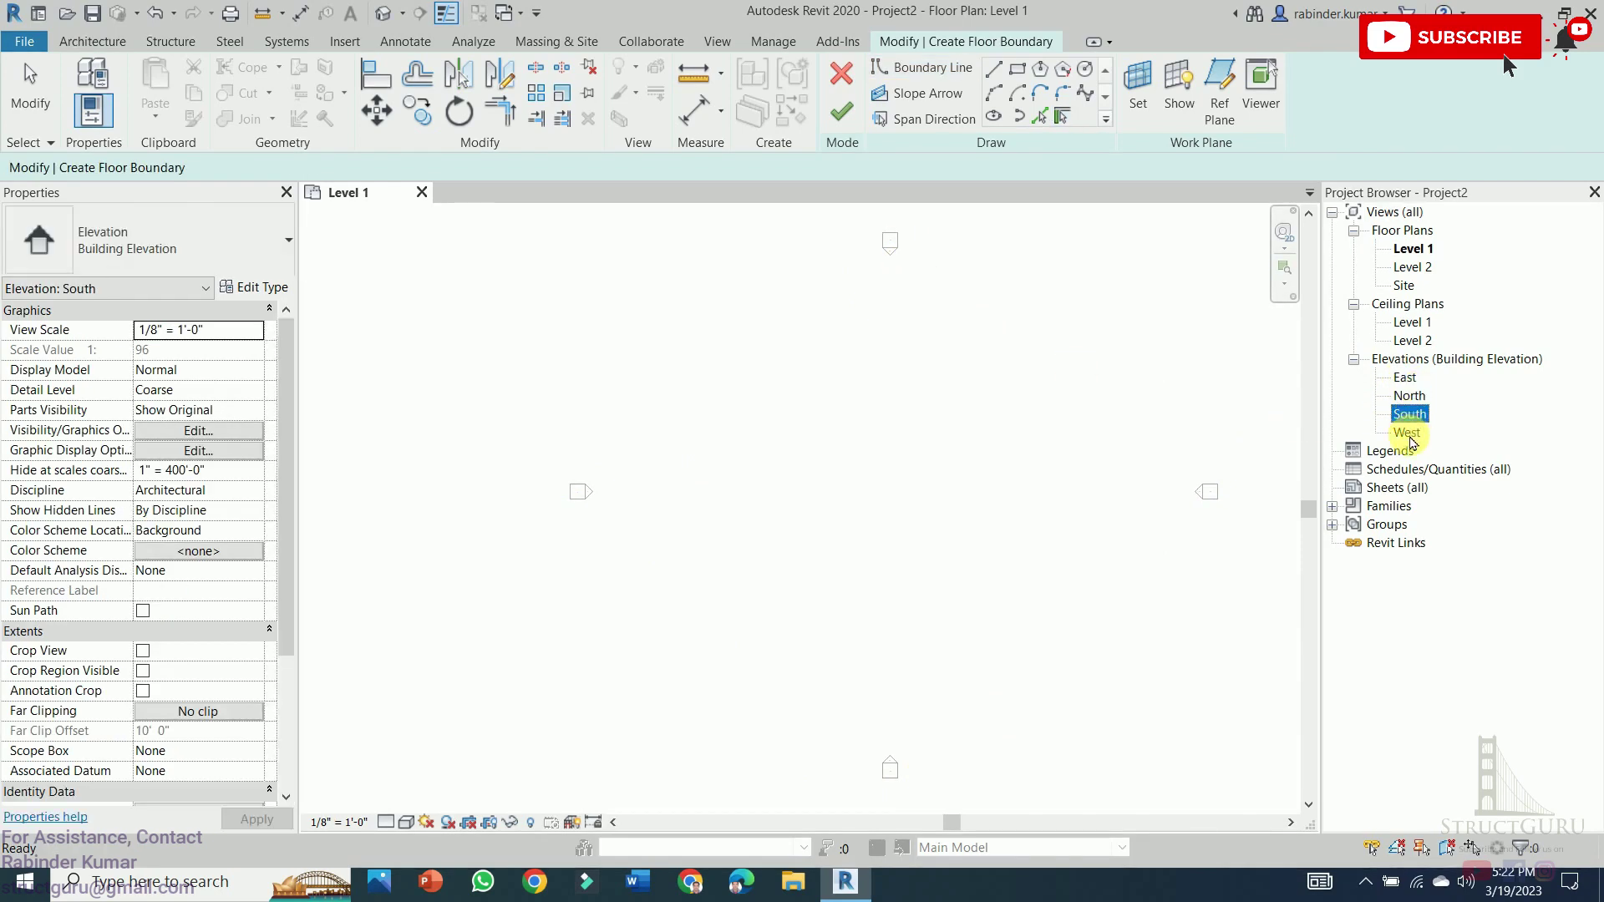
left_click(1131, 475)
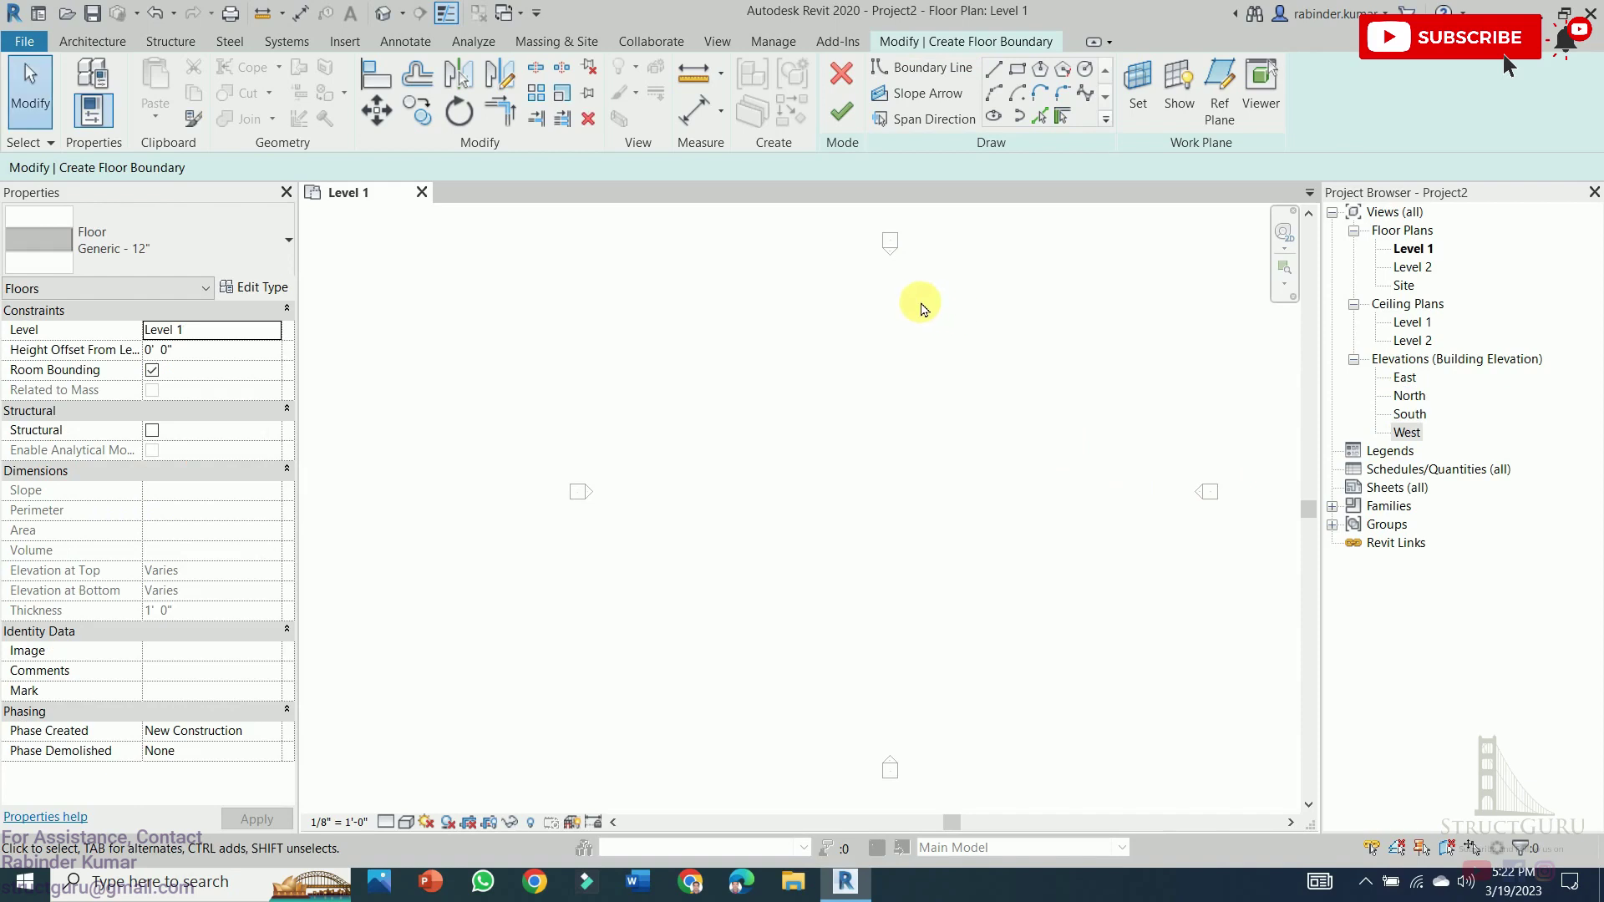
key("Delete")
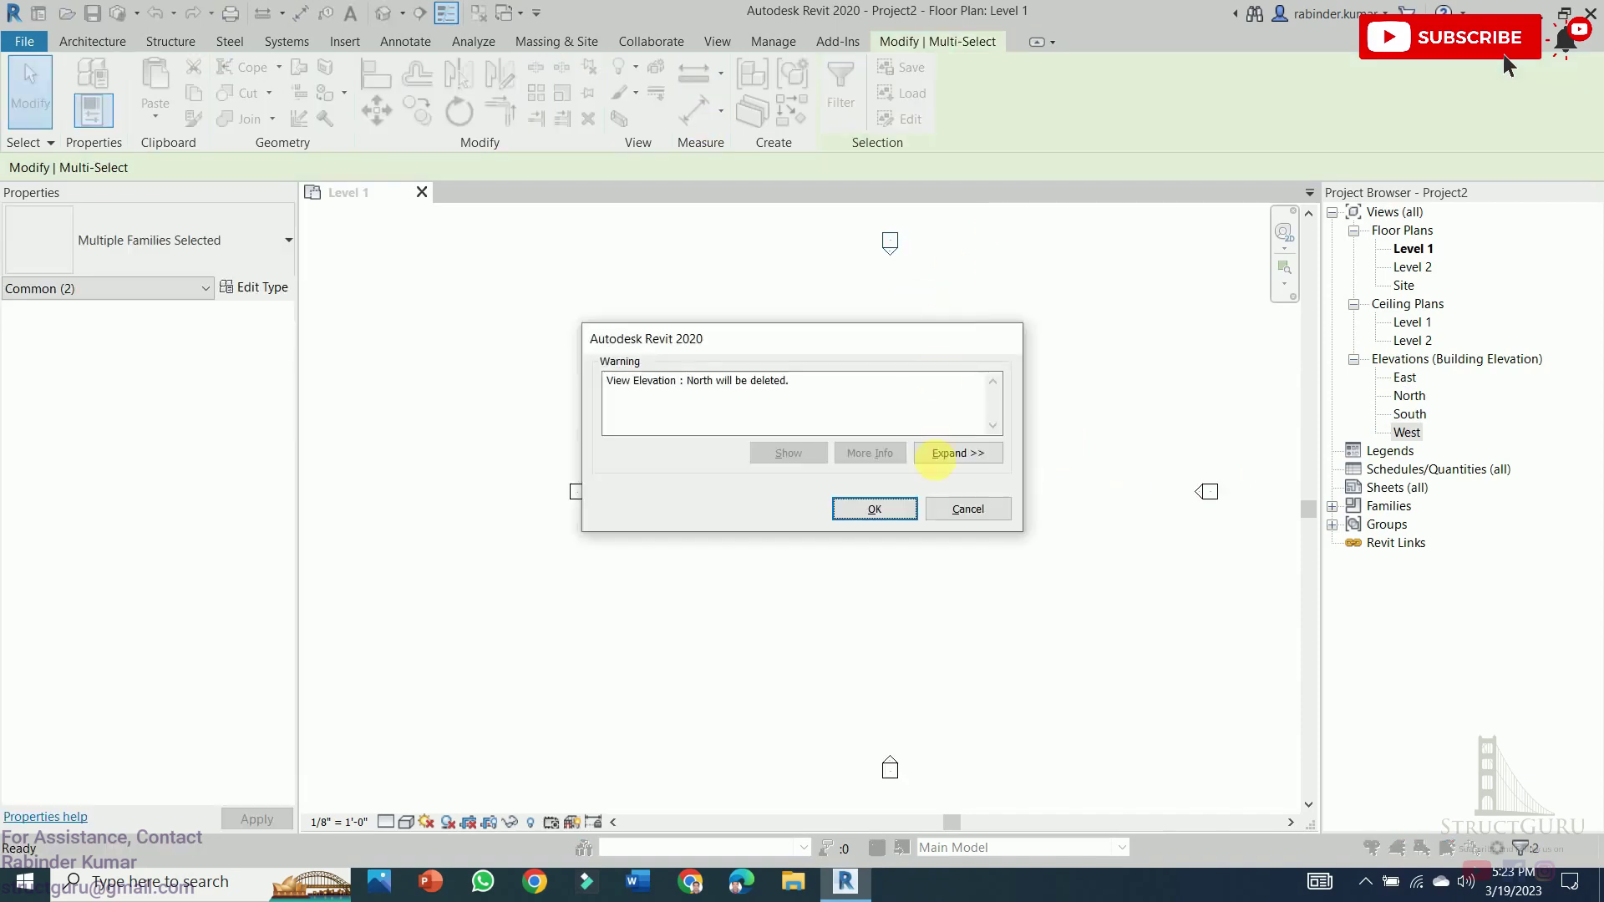
left_click(911, 509)
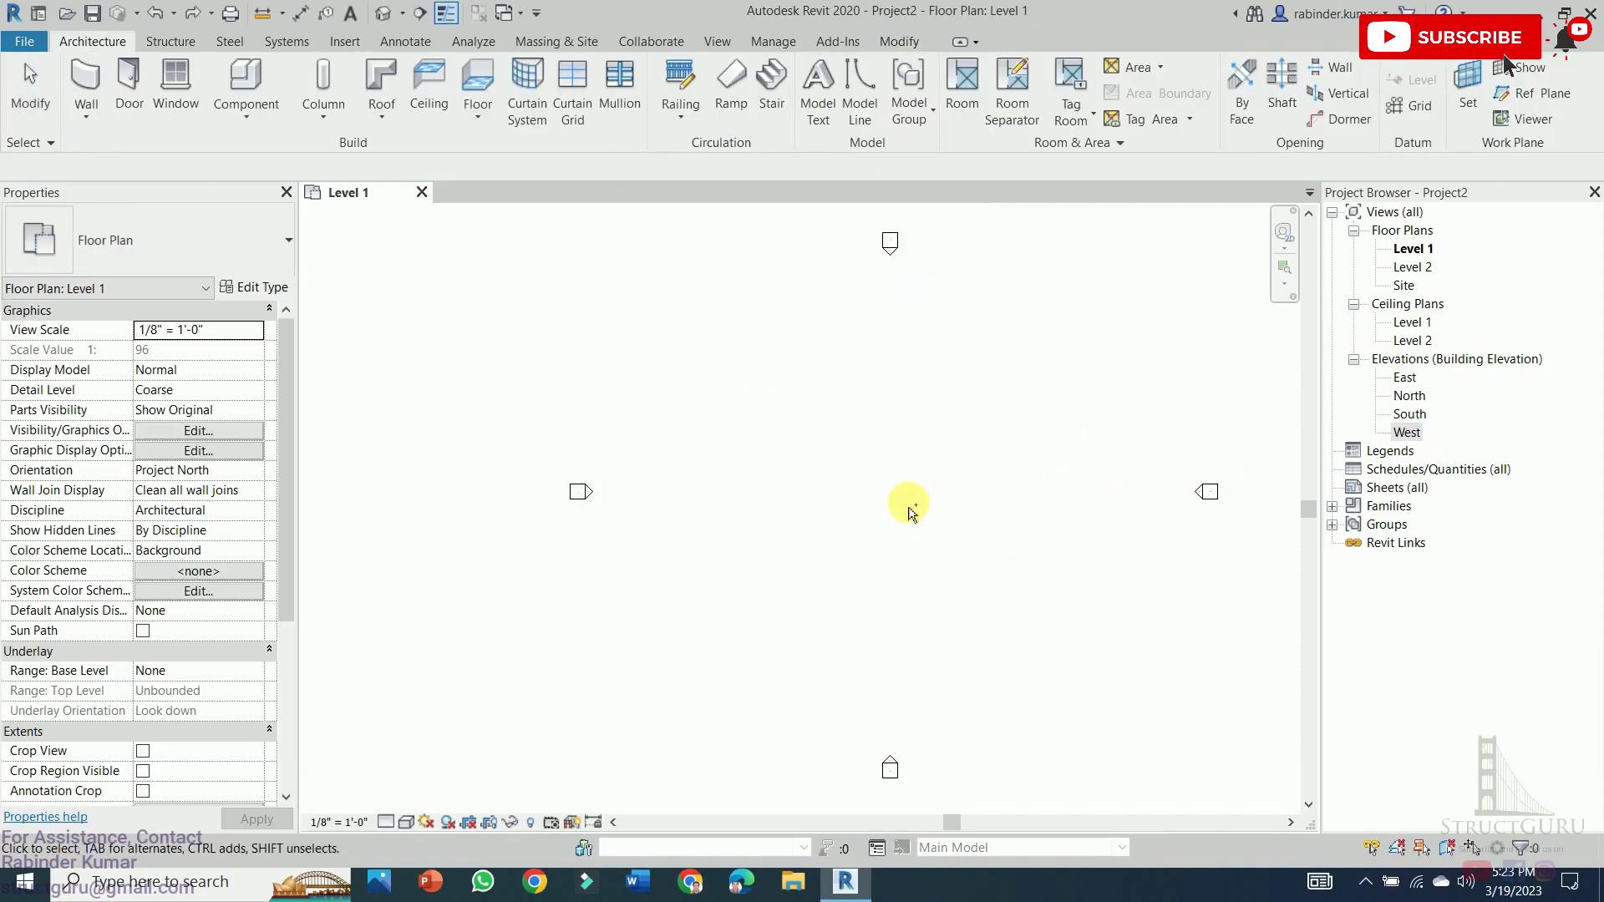
Window-select the west elevation marker, move it left, then clear the selection
scroll(919, 476, "down", 2)
left_click_drag(649, 431, 809, 514)
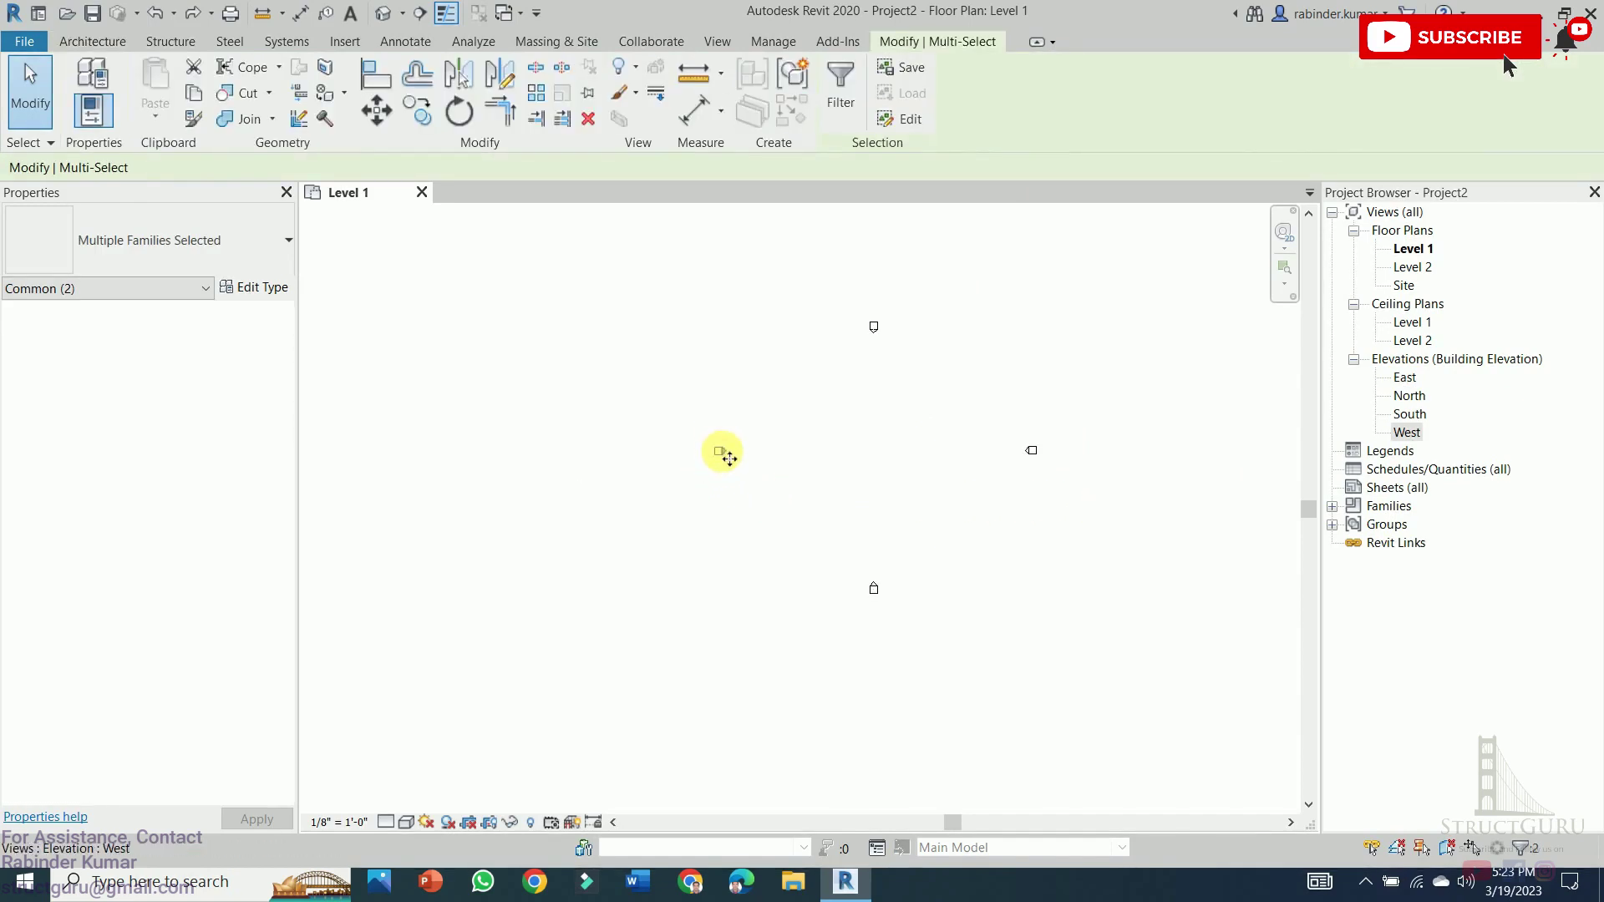
left_click_drag(723, 453, 587, 455)
mouse_move(799, 527)
left_mouse_down()
mouse_move(920, 659)
mouse_move(869, 629)
left_mouse_up()
left_click(874, 713)
scroll(924, 429, "up", 2)
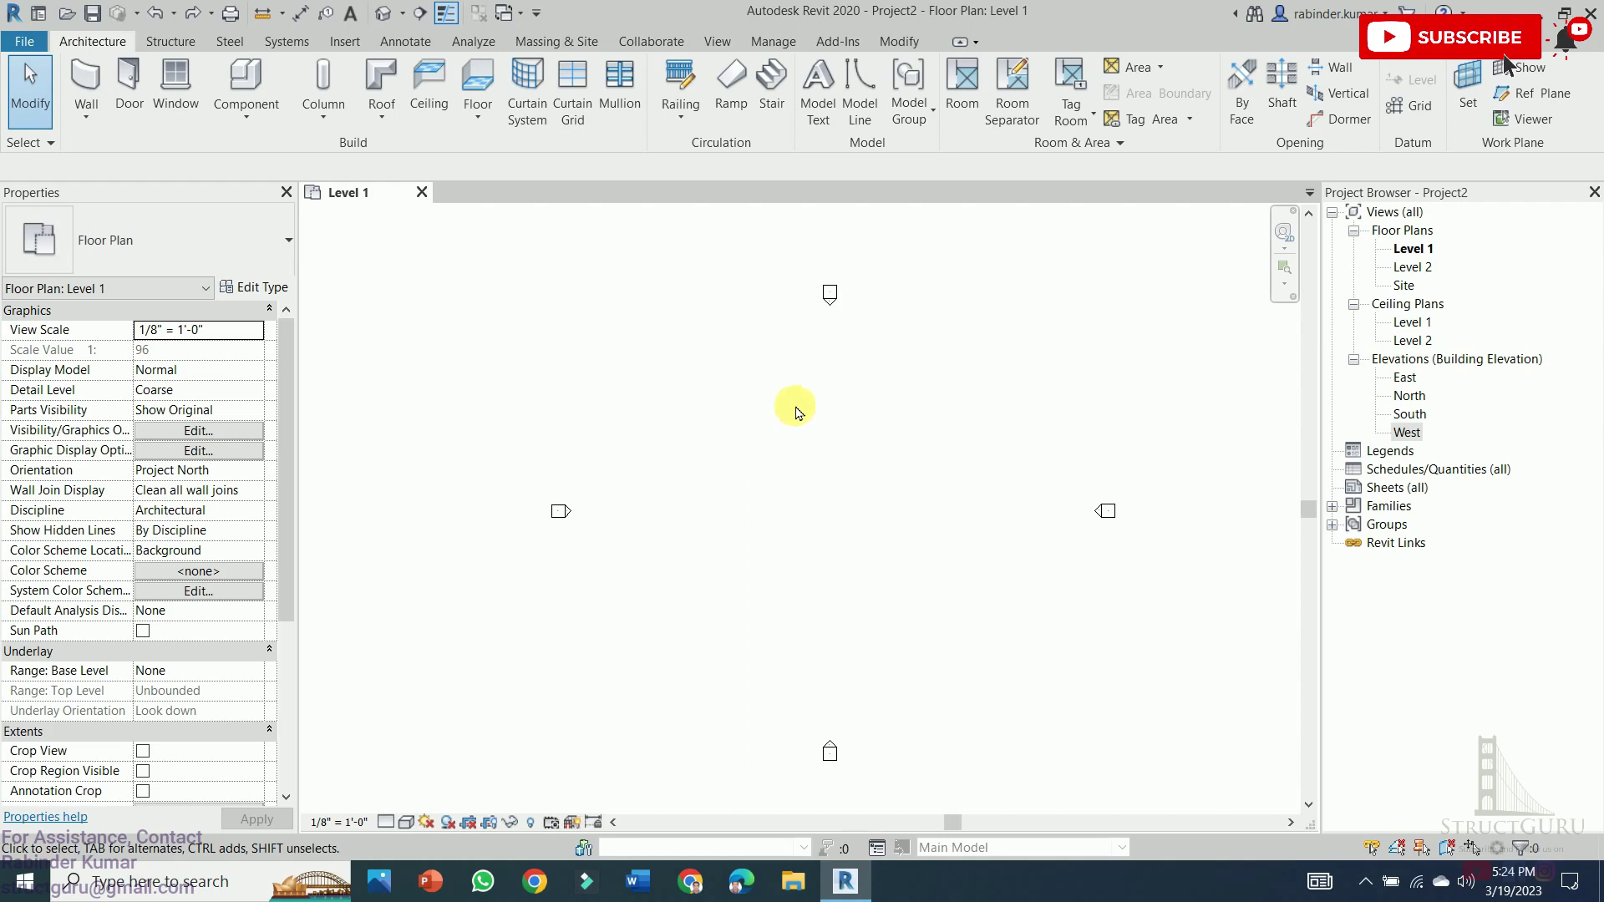
Set temporary dimensions to measure walls from Faces and doors and windows from Openings
left_click(771, 44)
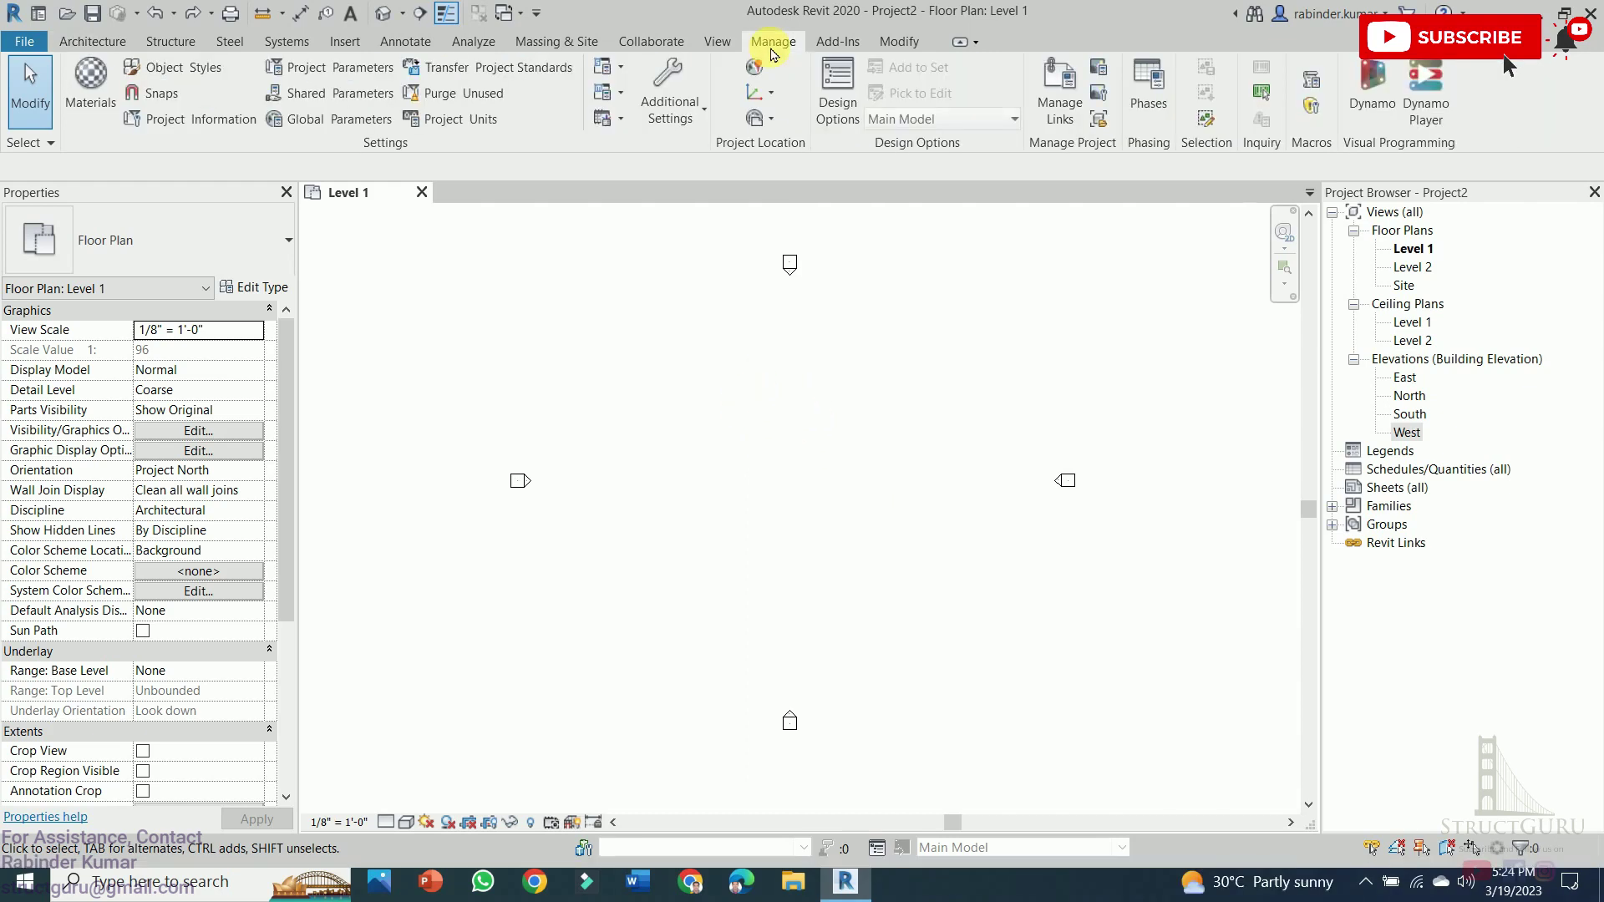
left_click(717, 42)
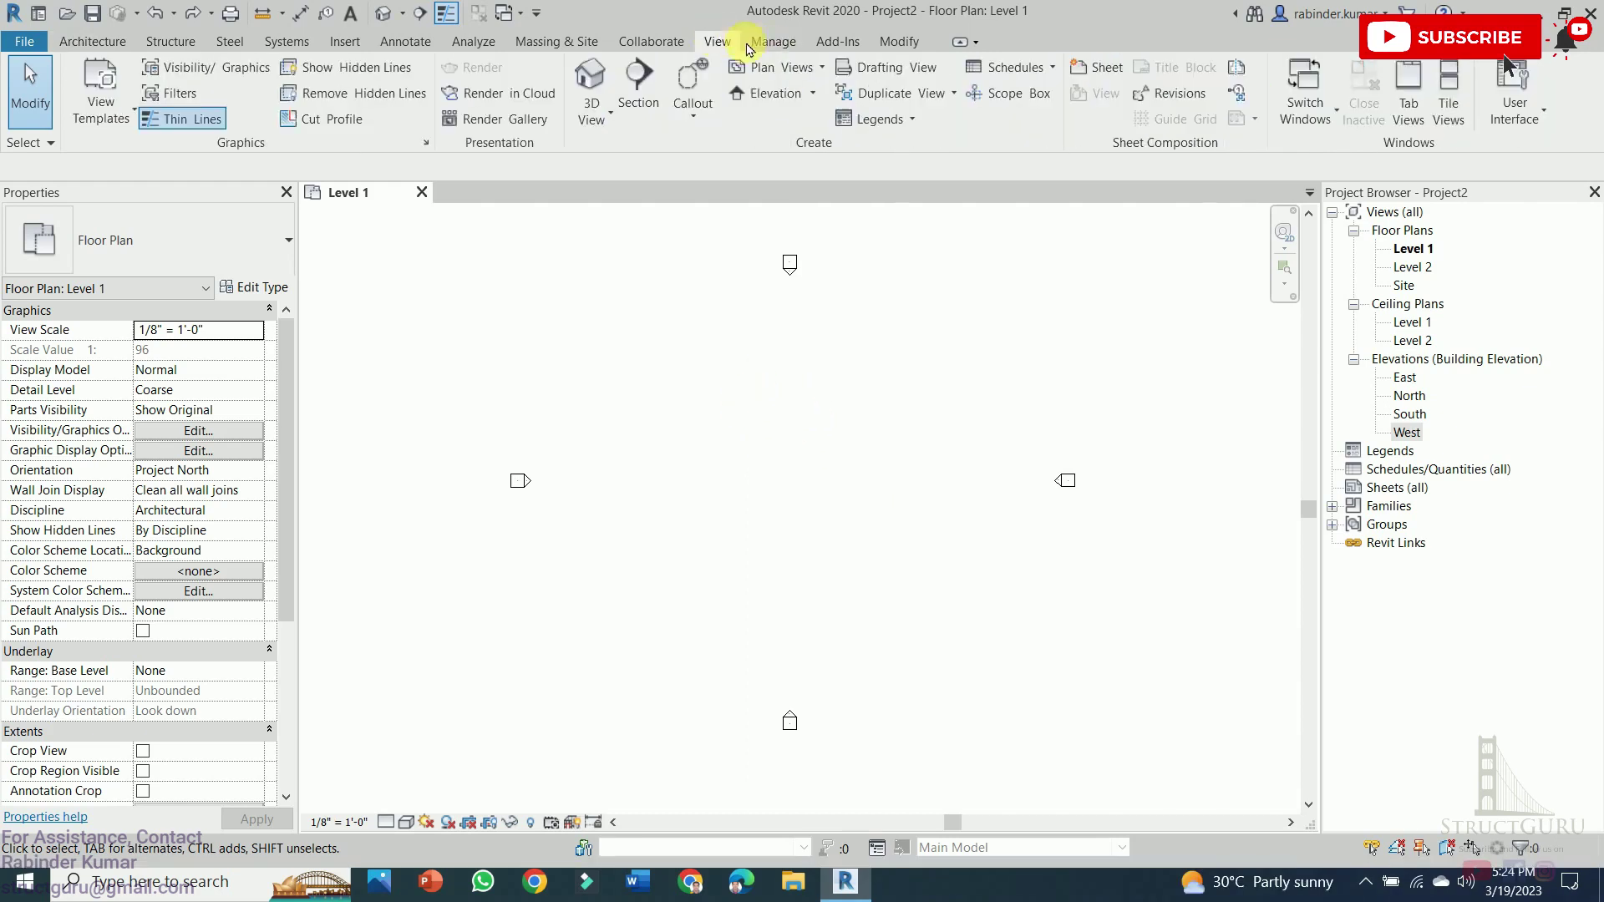
left_click(773, 42)
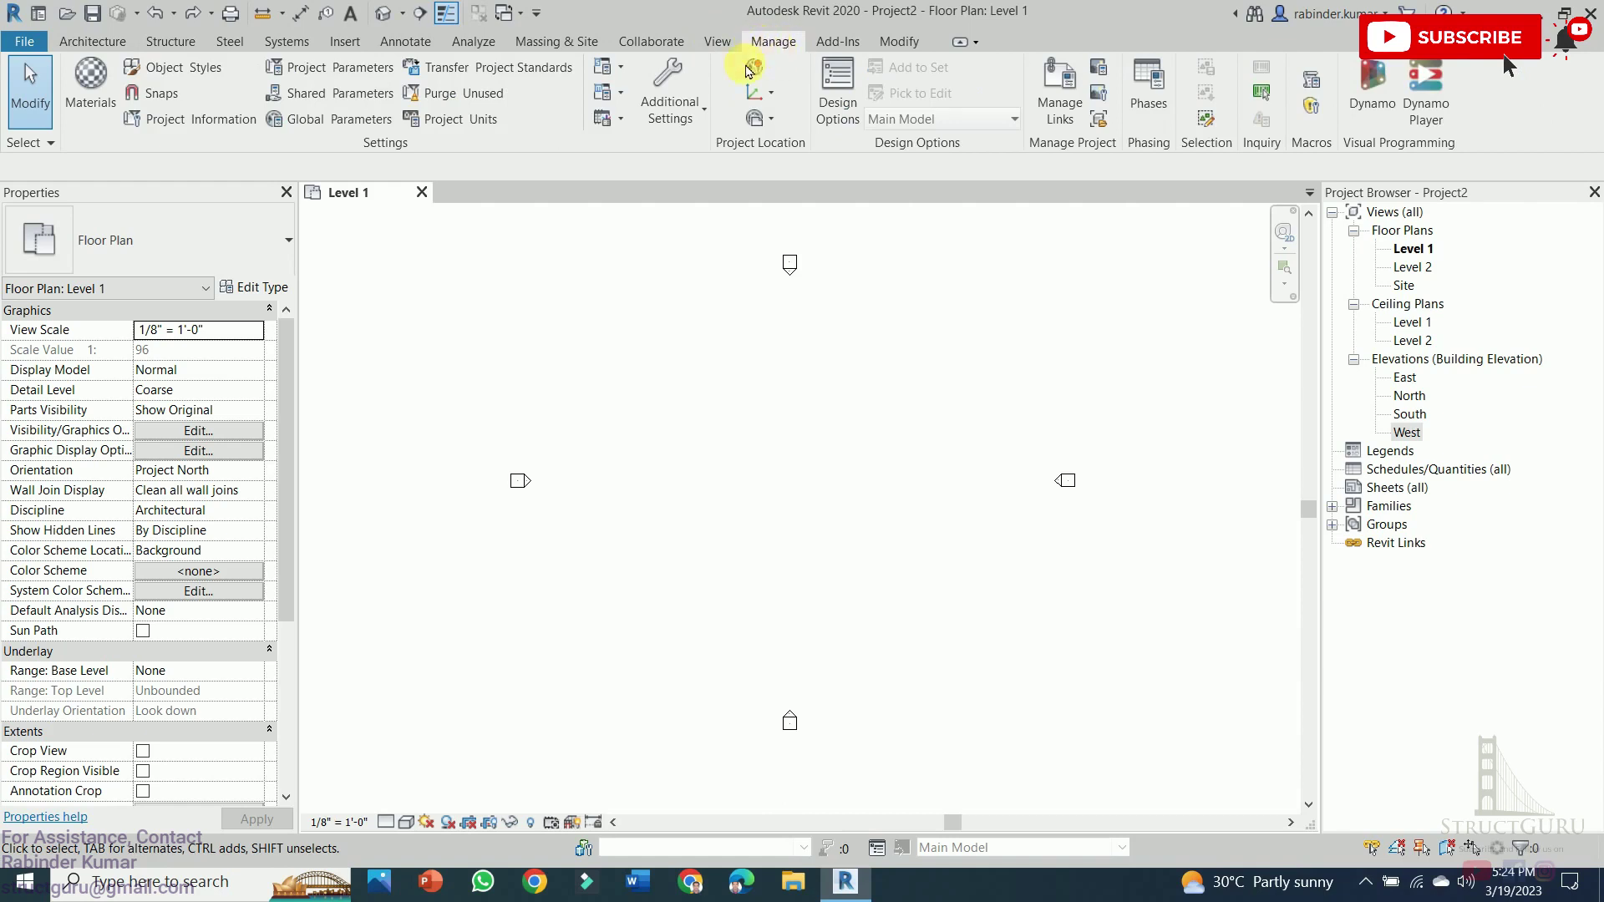
left_click(694, 112)
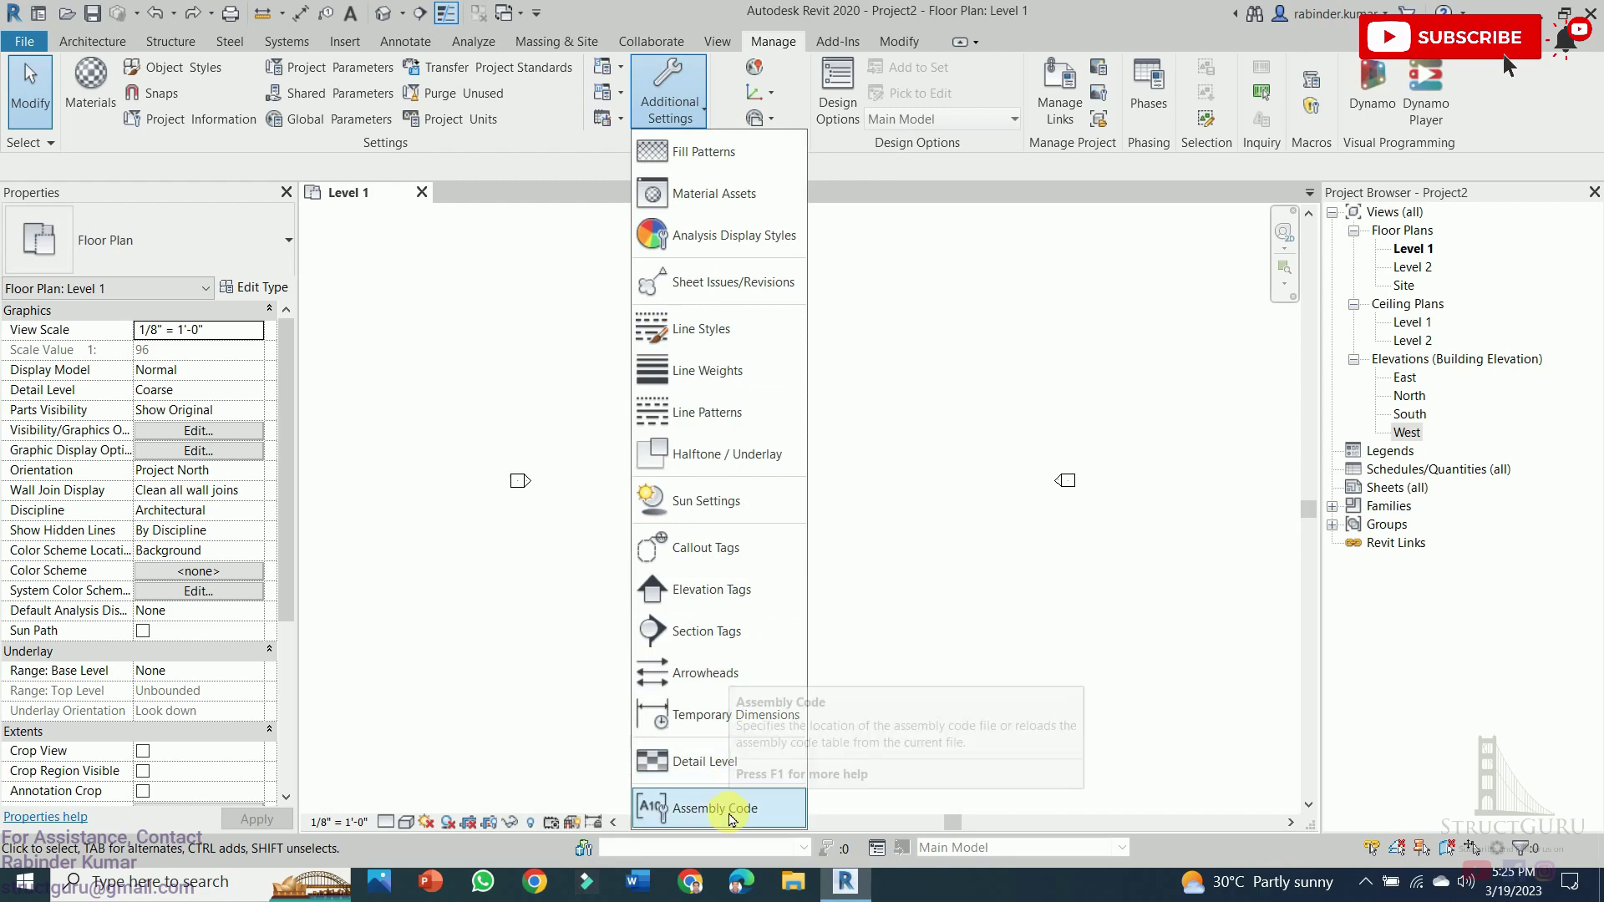
left_click(755, 730)
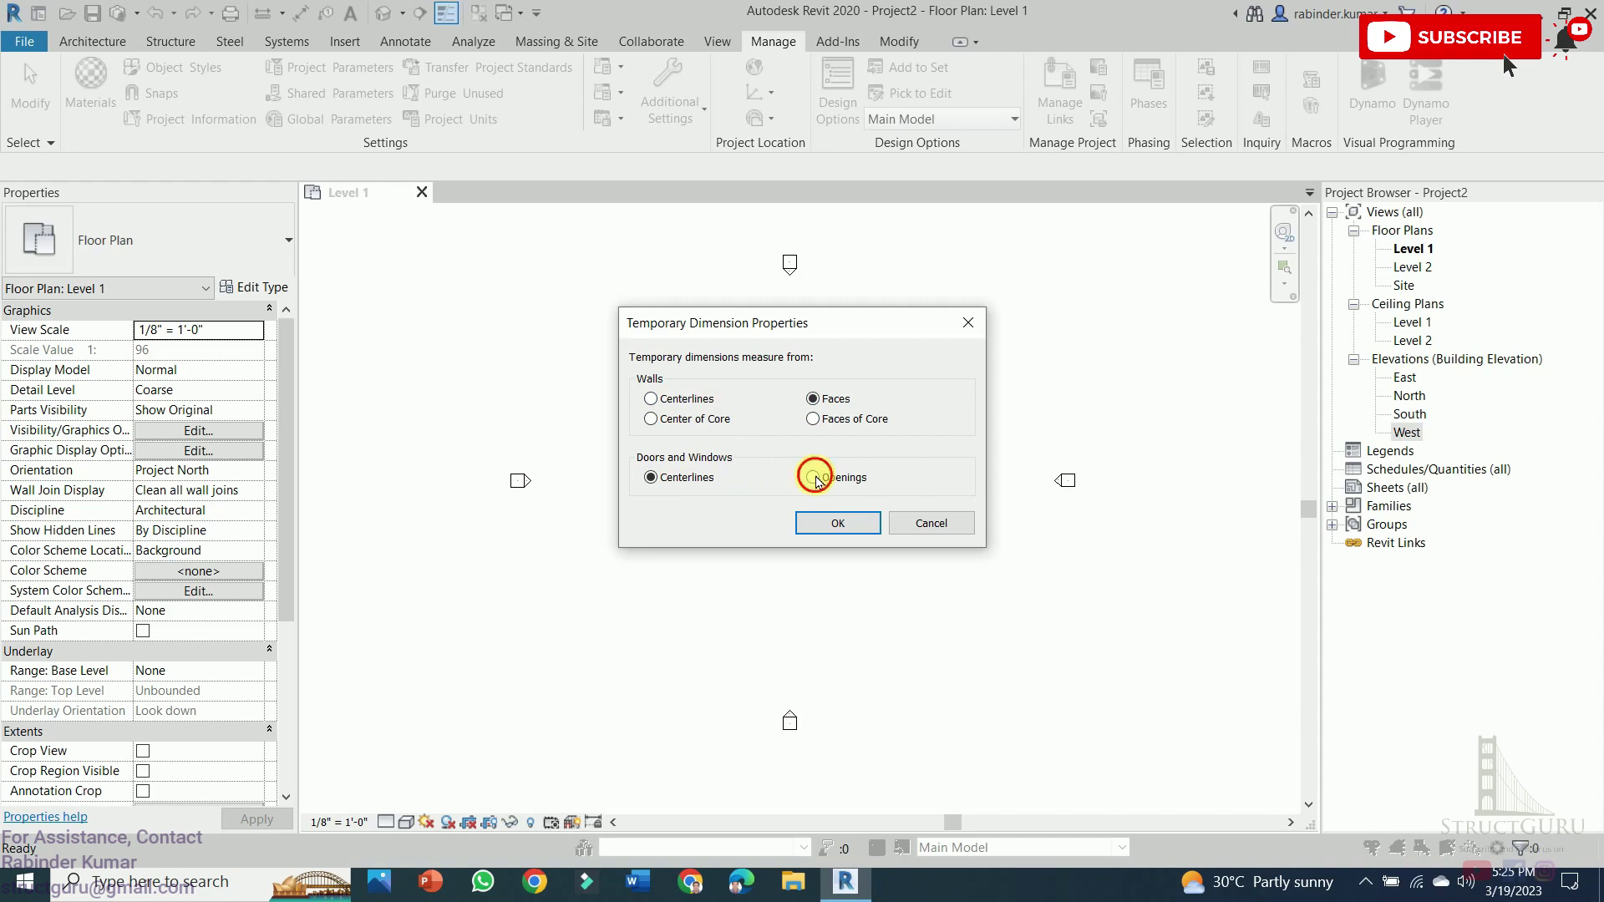
left_click(815, 477)
left_click(838, 524)
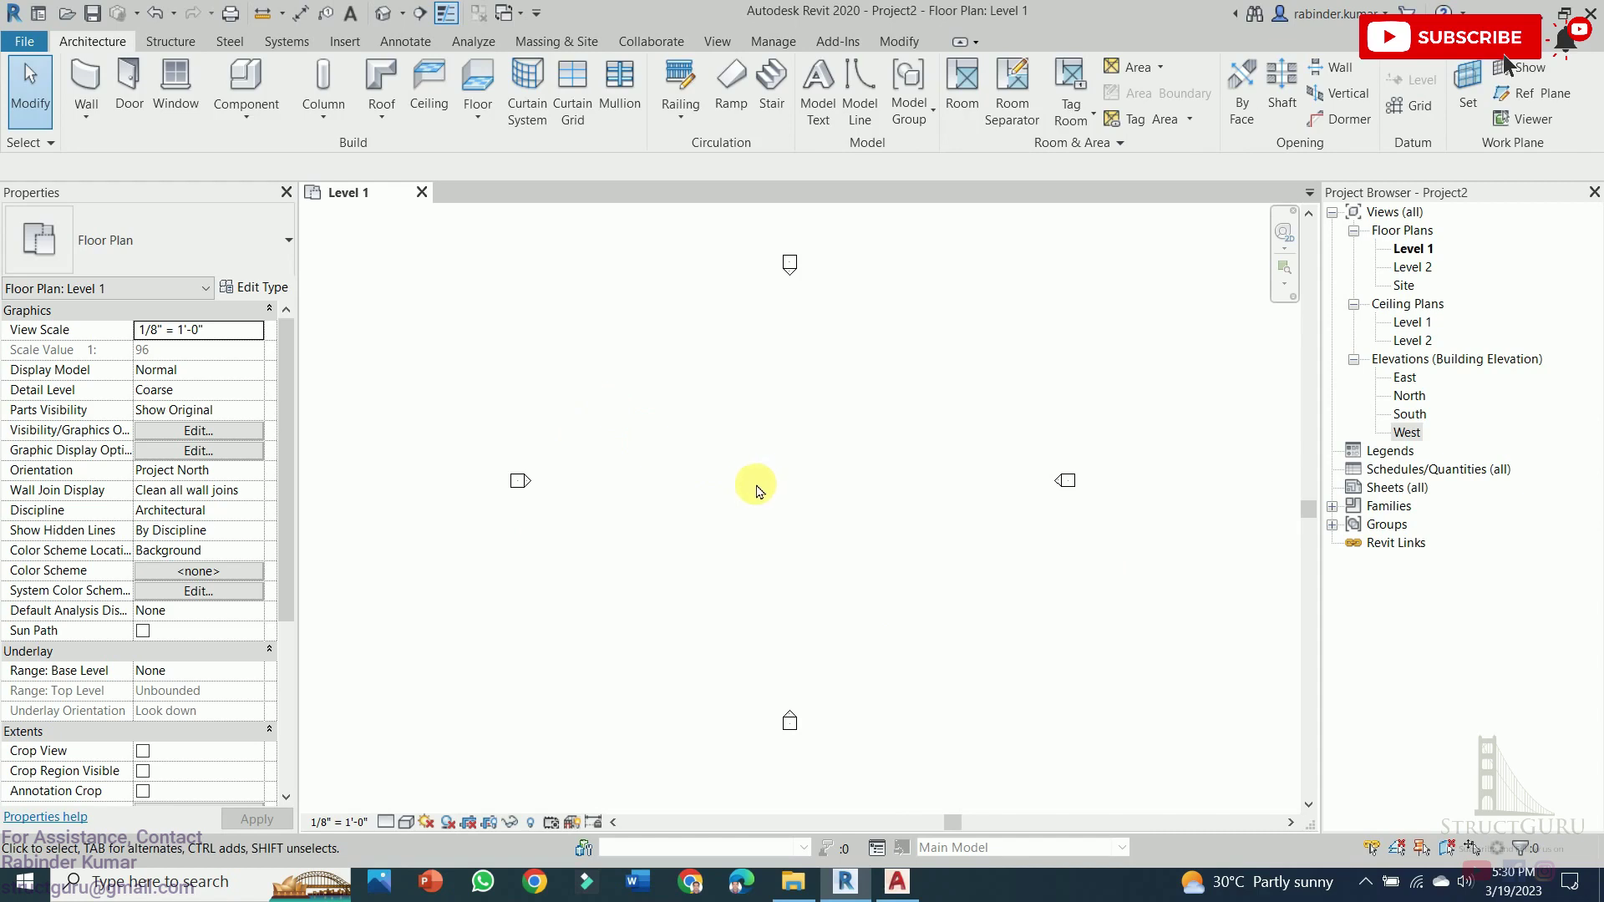
Pan the Level 1 plan slightly and start the Wall tool with the Generic - 8" type
middle_click_drag(707, 466, 706, 486)
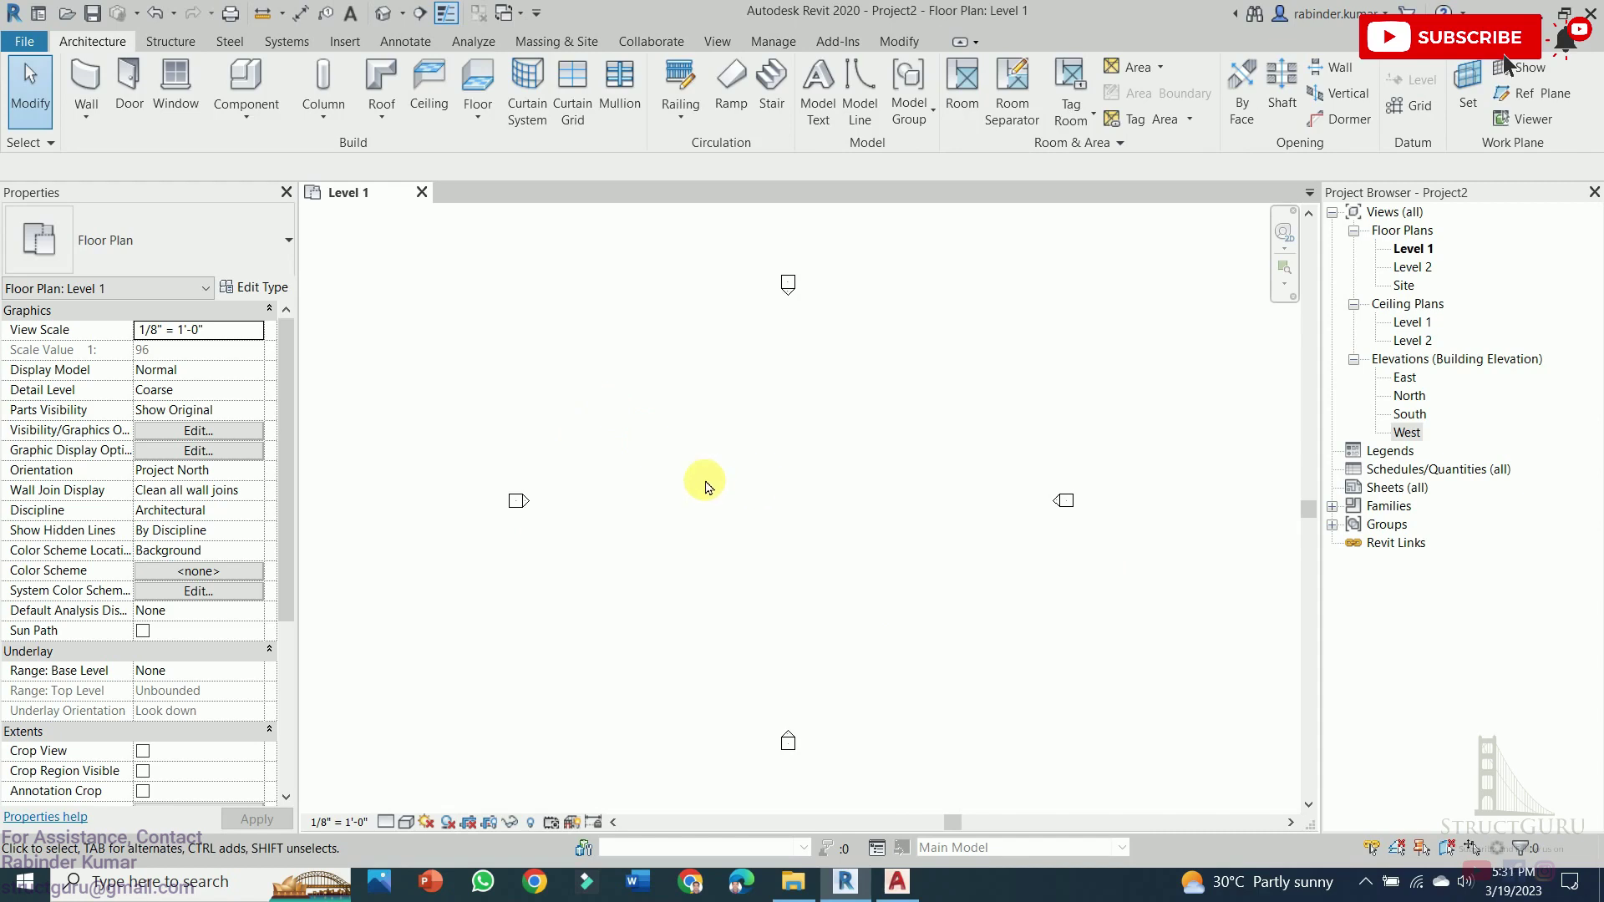
left_click(92, 80)
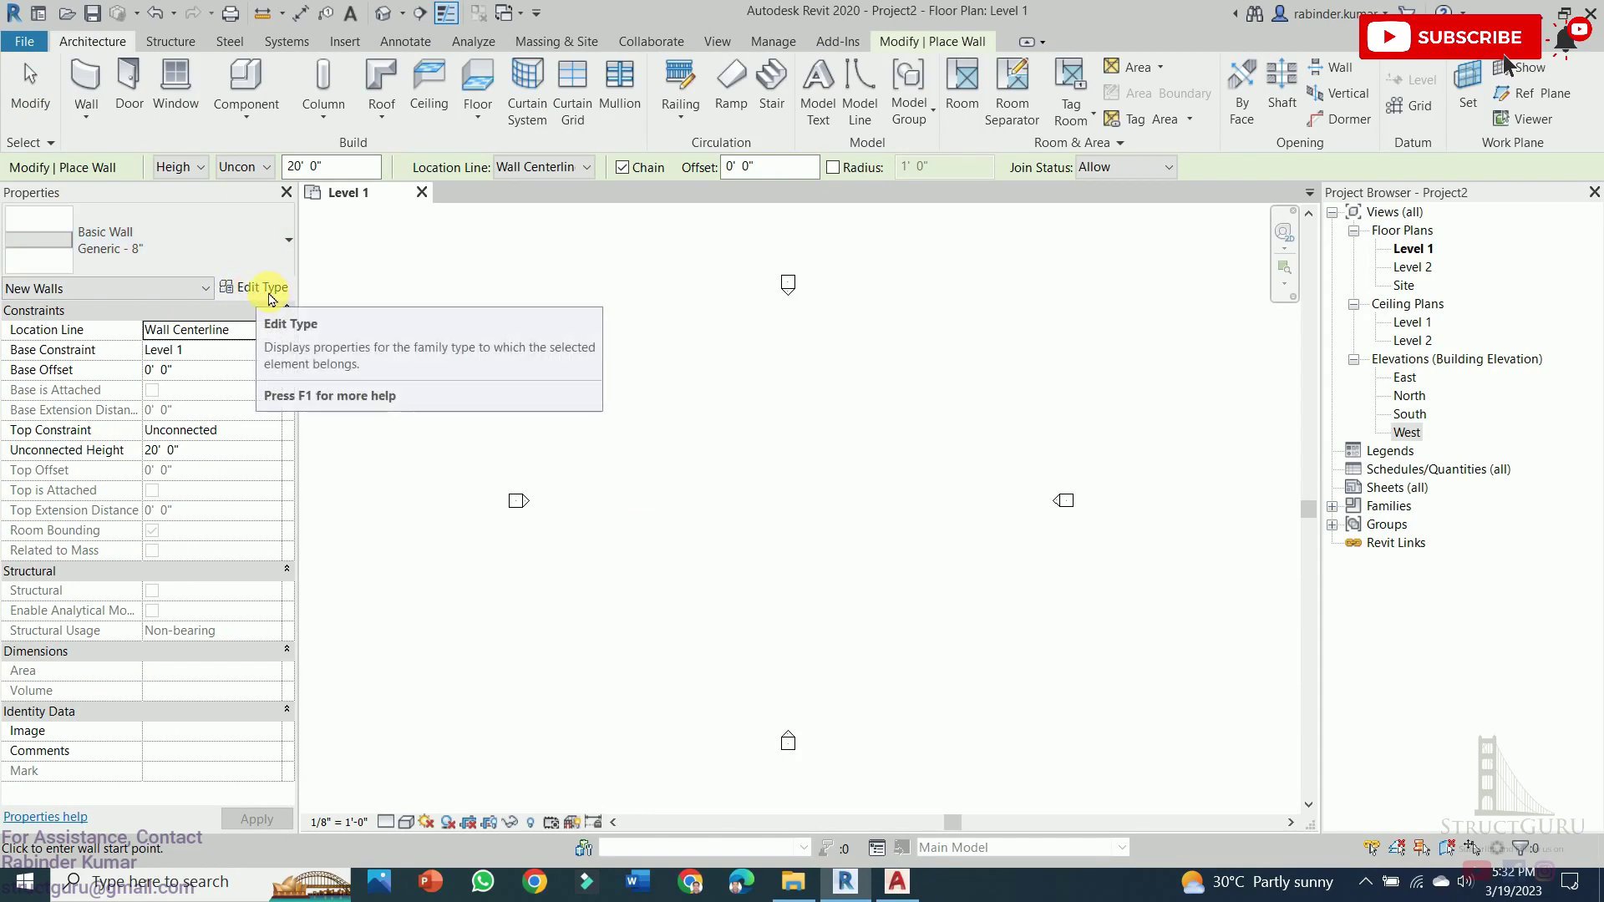
Duplicate Generic - 8" as a new type 'Wall 6"' with a 6" structure layer
left_click(263, 288)
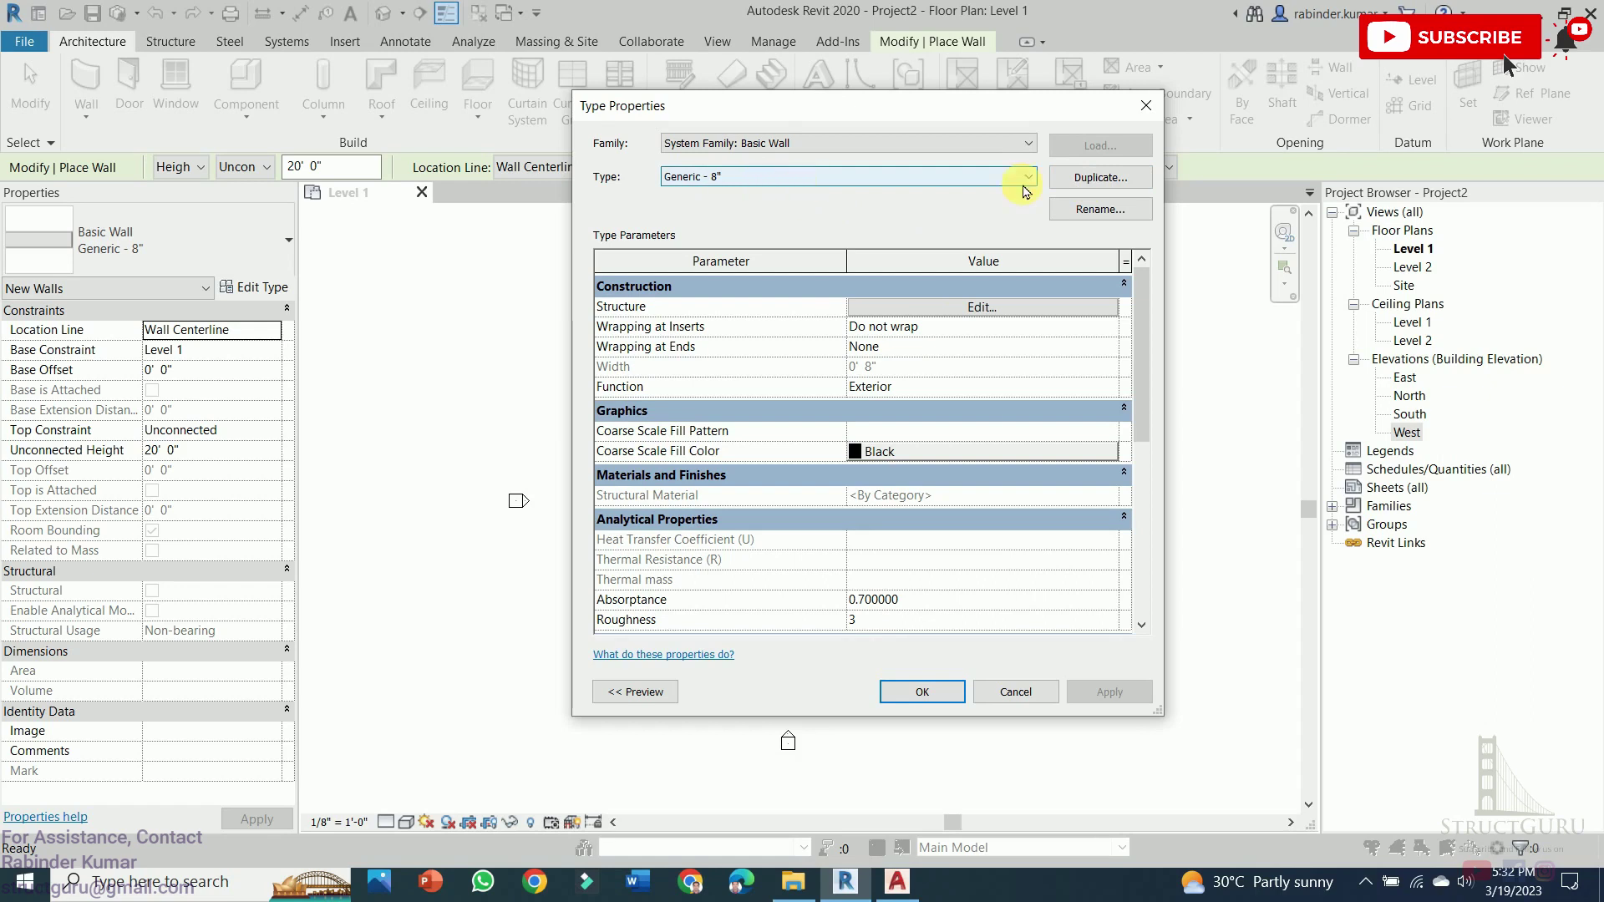
left_click(1078, 188)
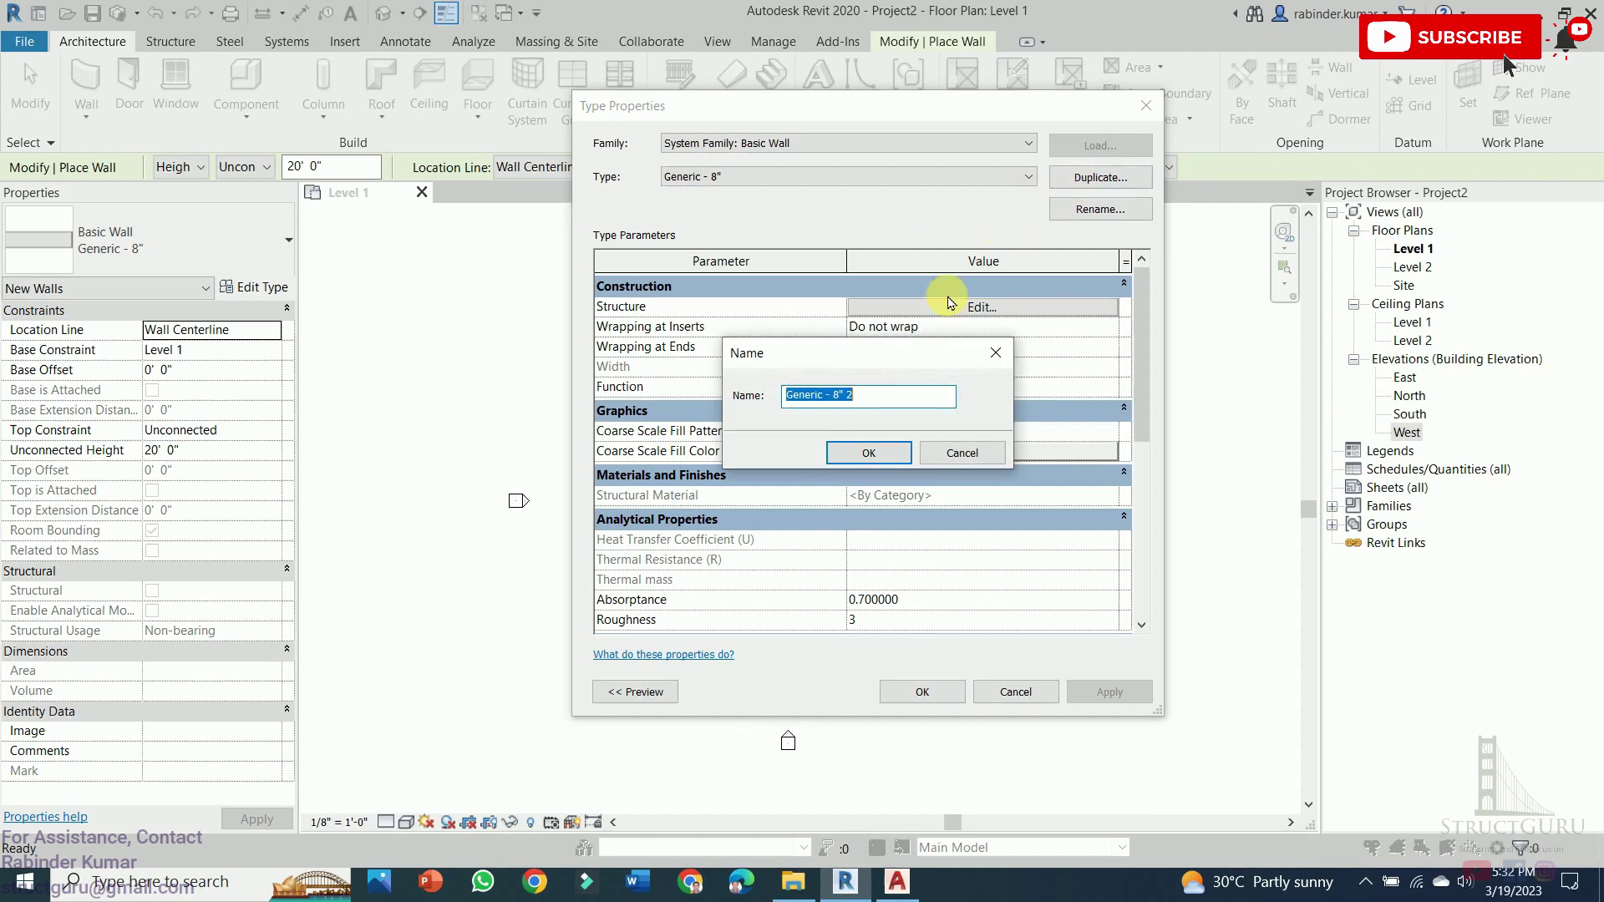
type("Wall 6")
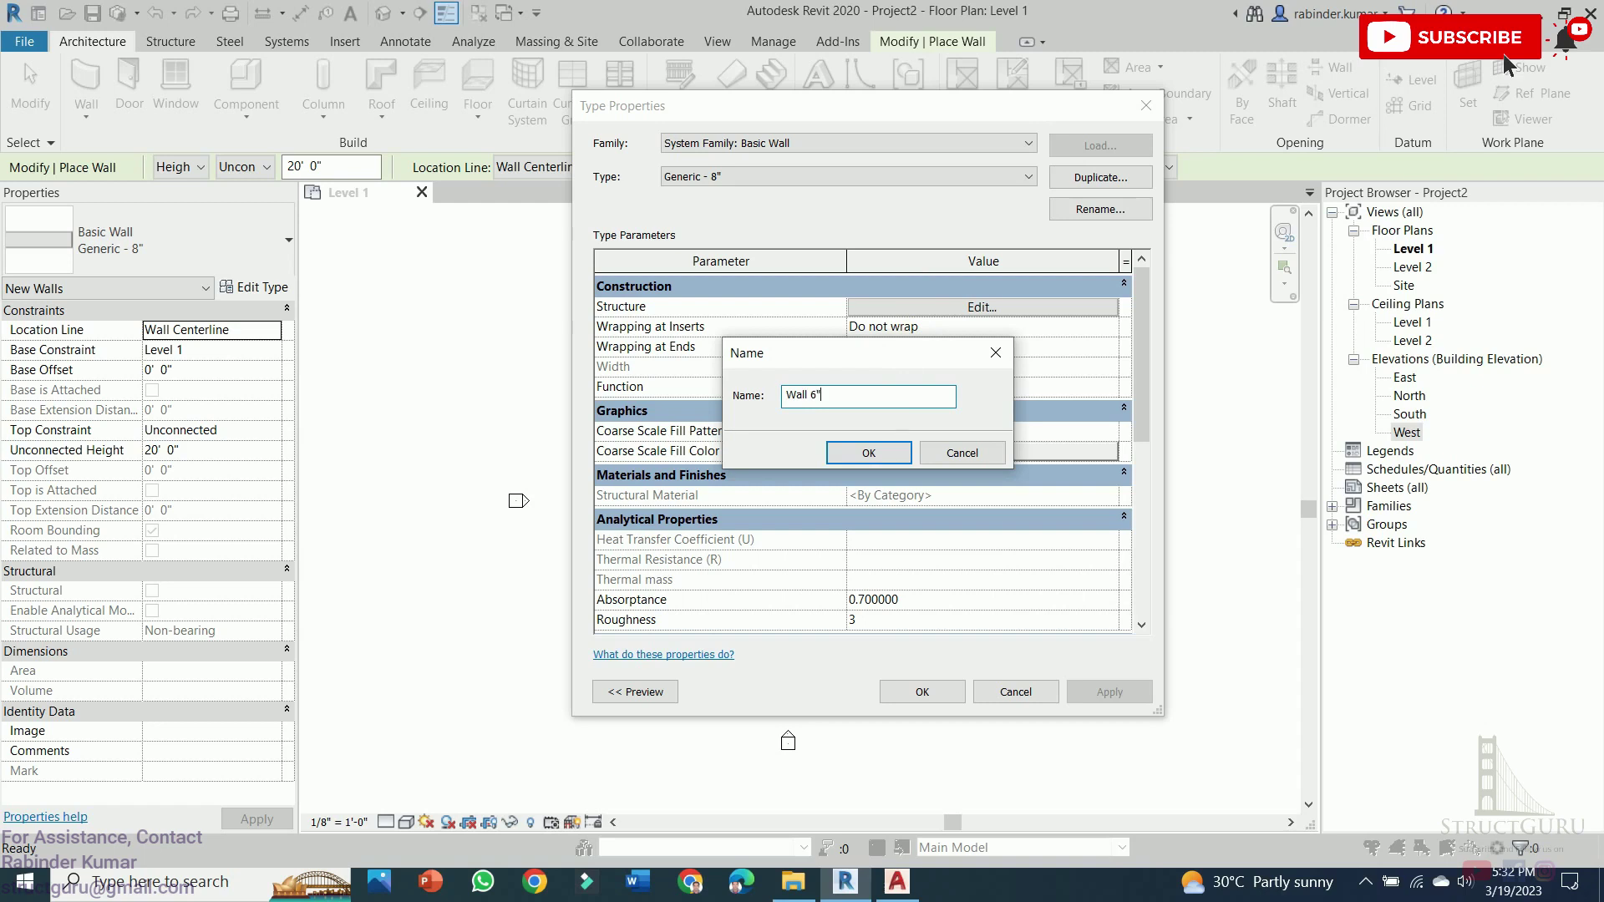
left_click(869, 452)
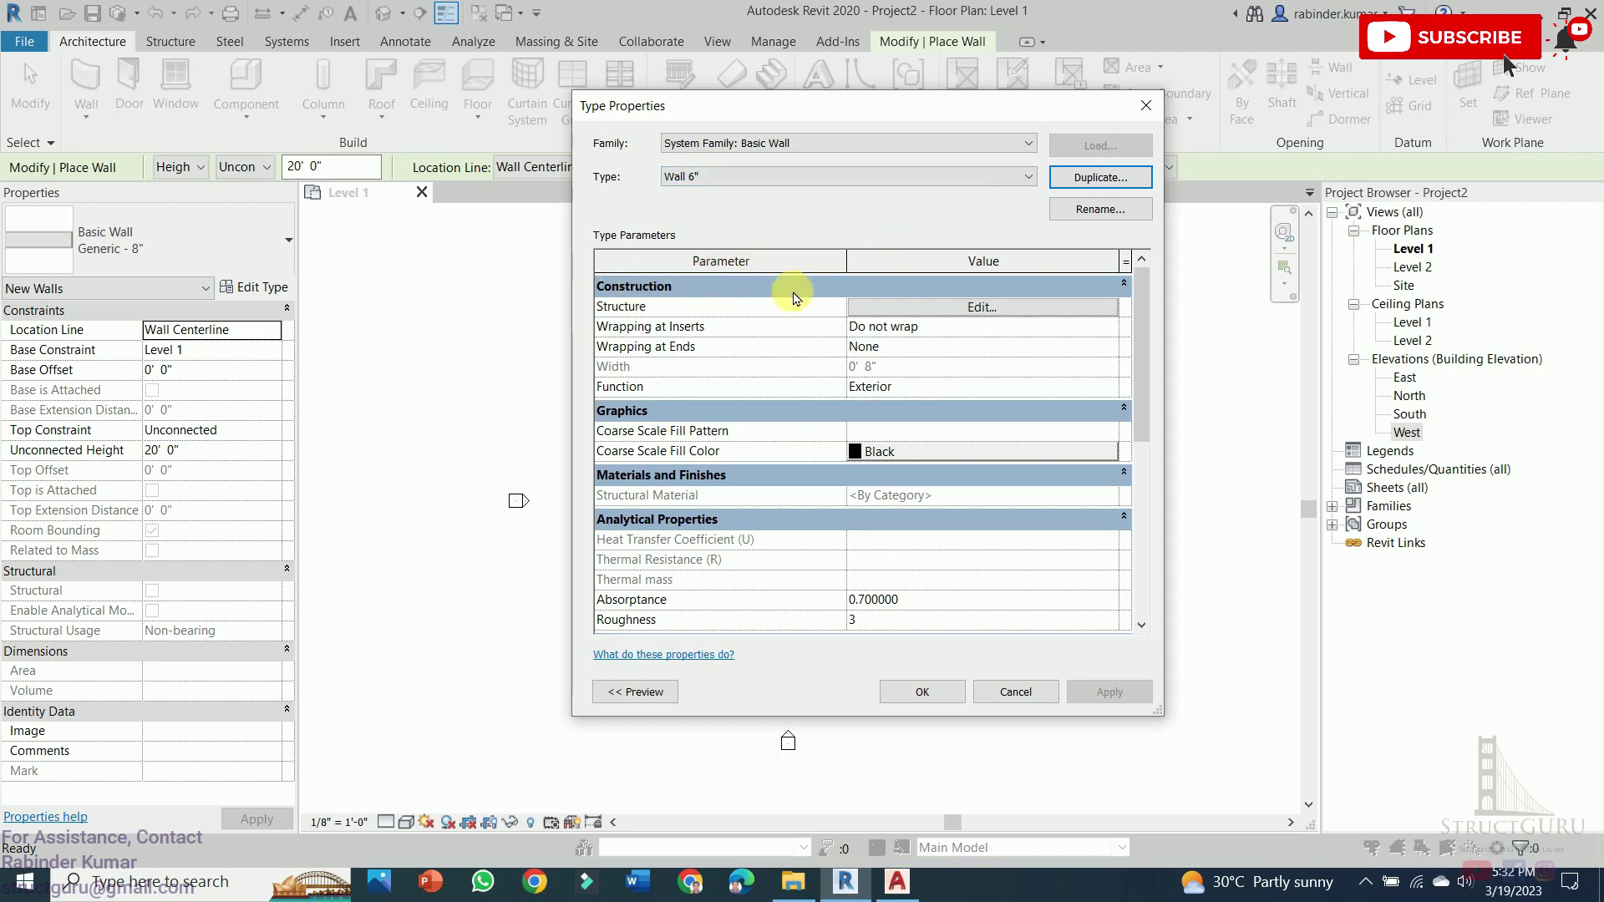
left_click(981, 309)
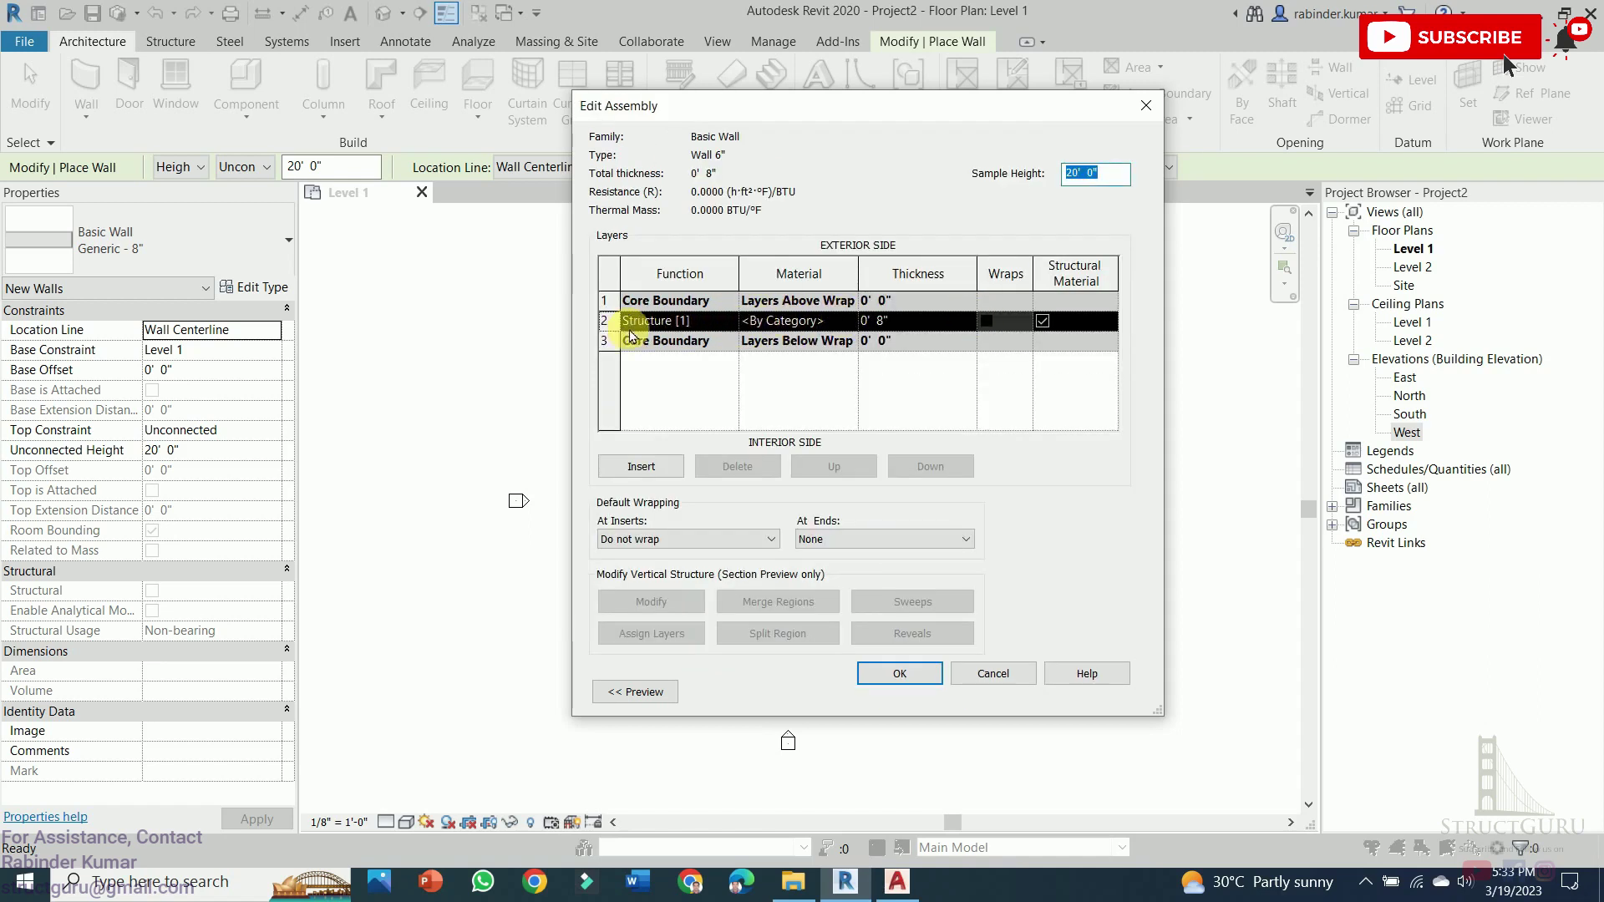
left_click(888, 402)
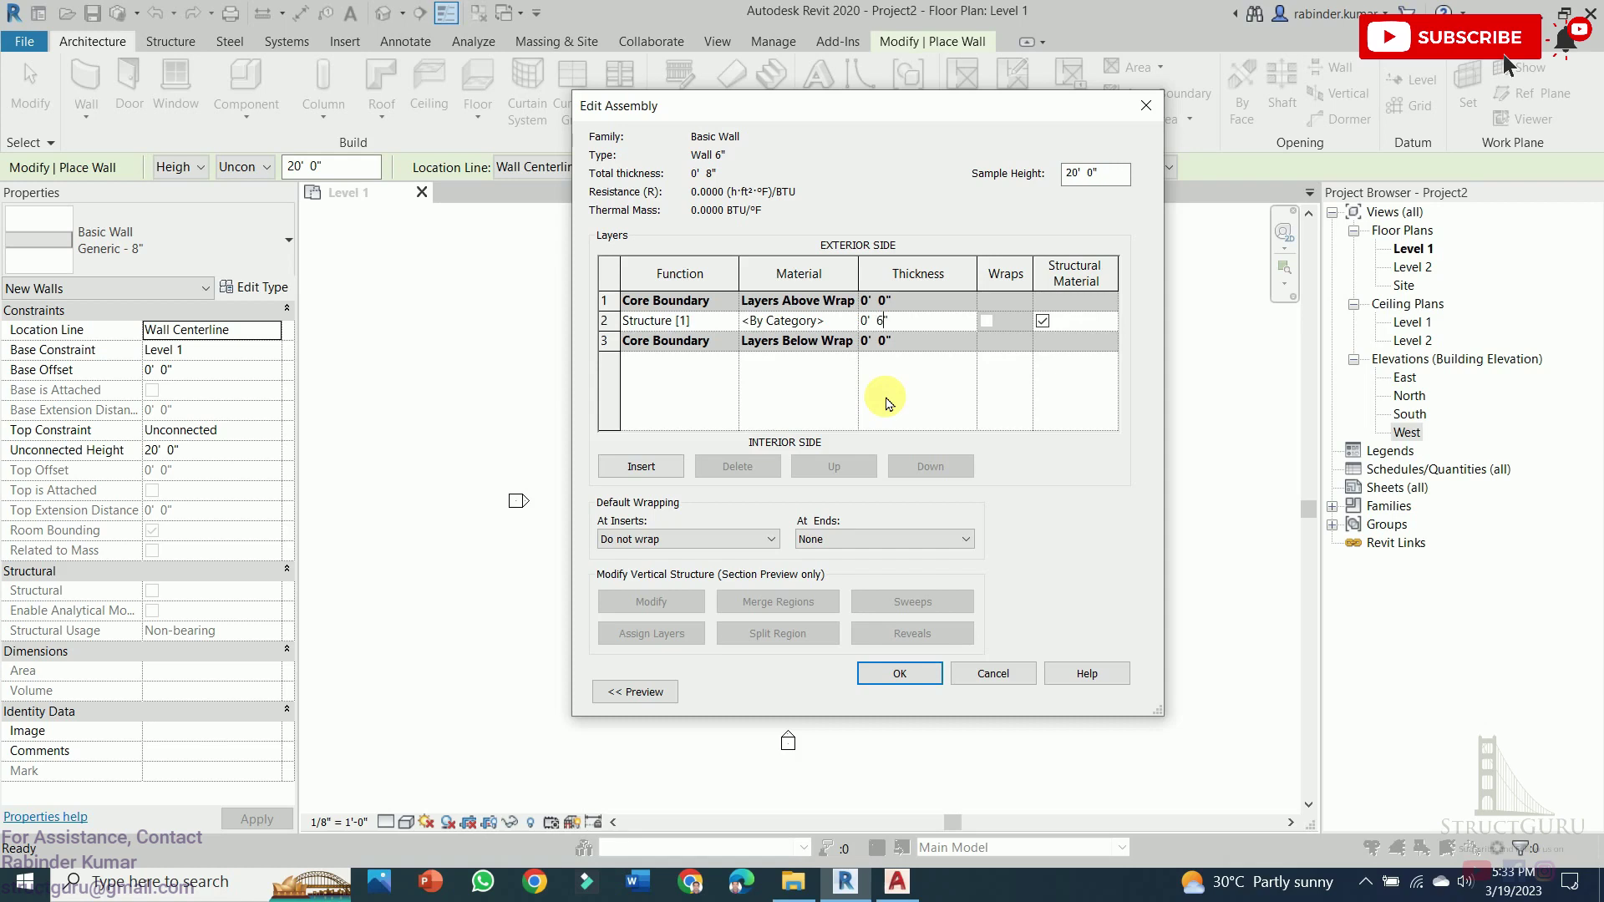
left_click(900, 673)
left_click(919, 689)
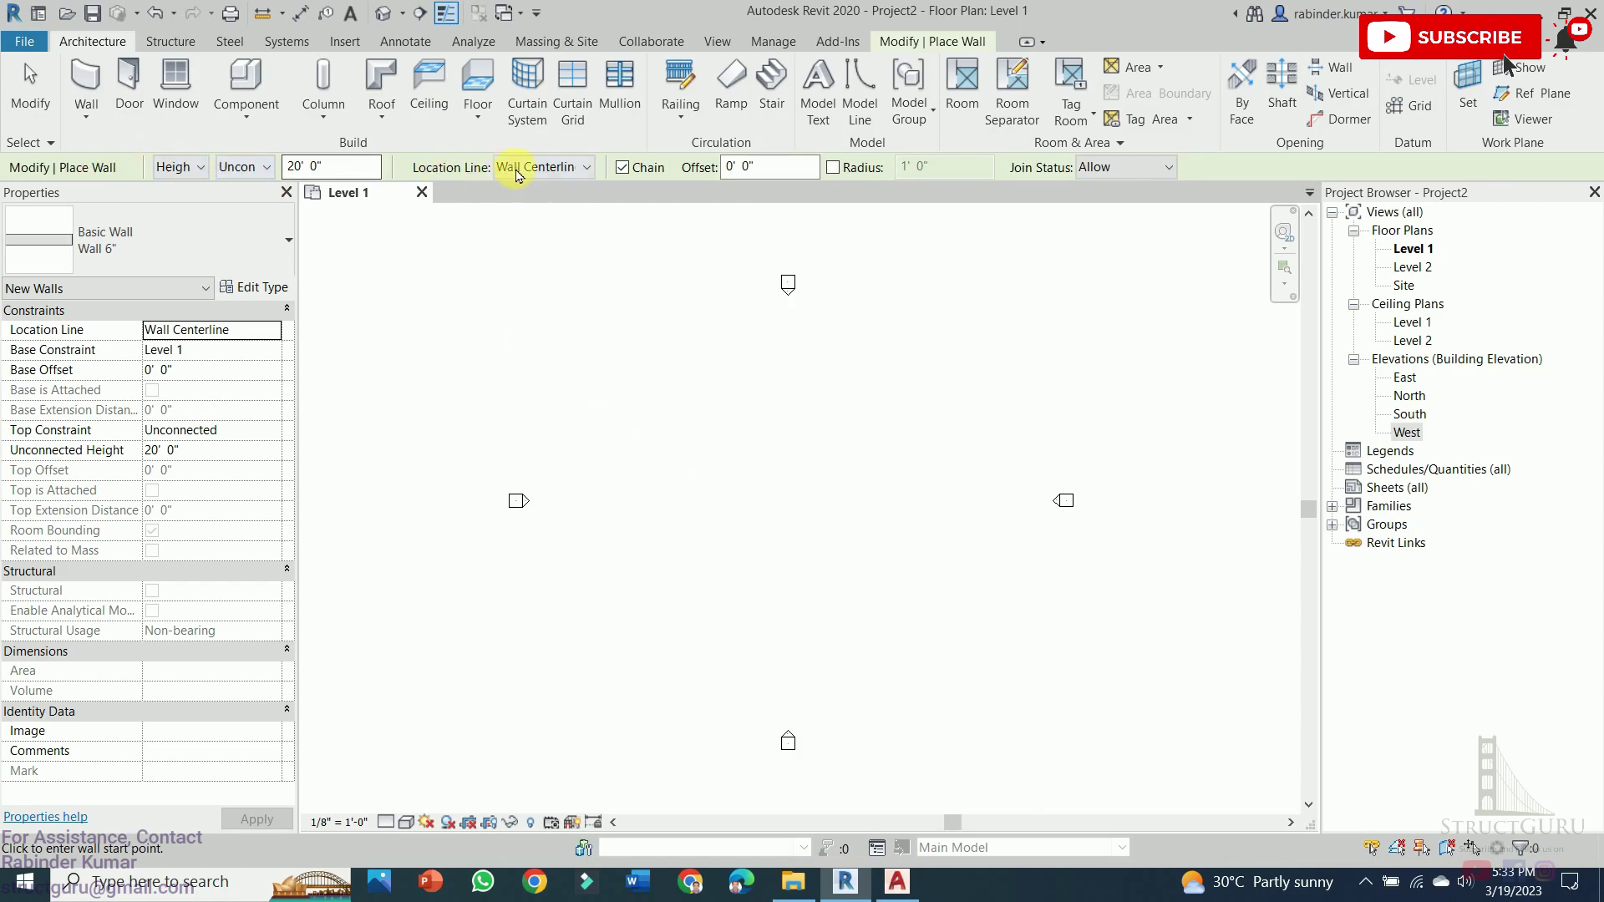
left_click(179, 167)
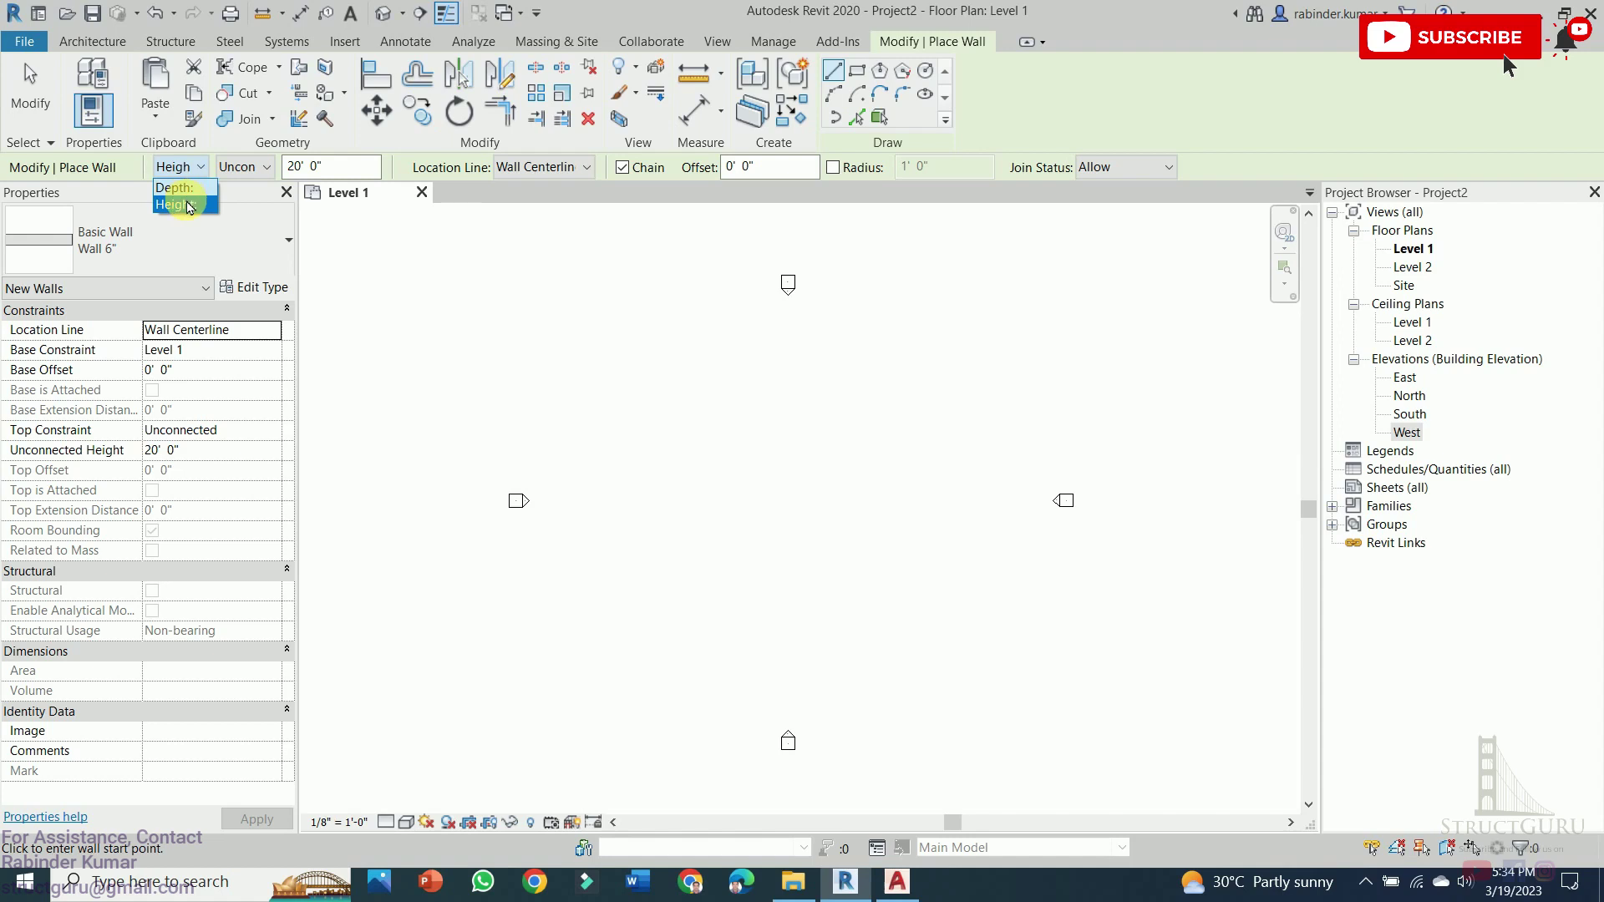
left_click(188, 206)
left_click(245, 167)
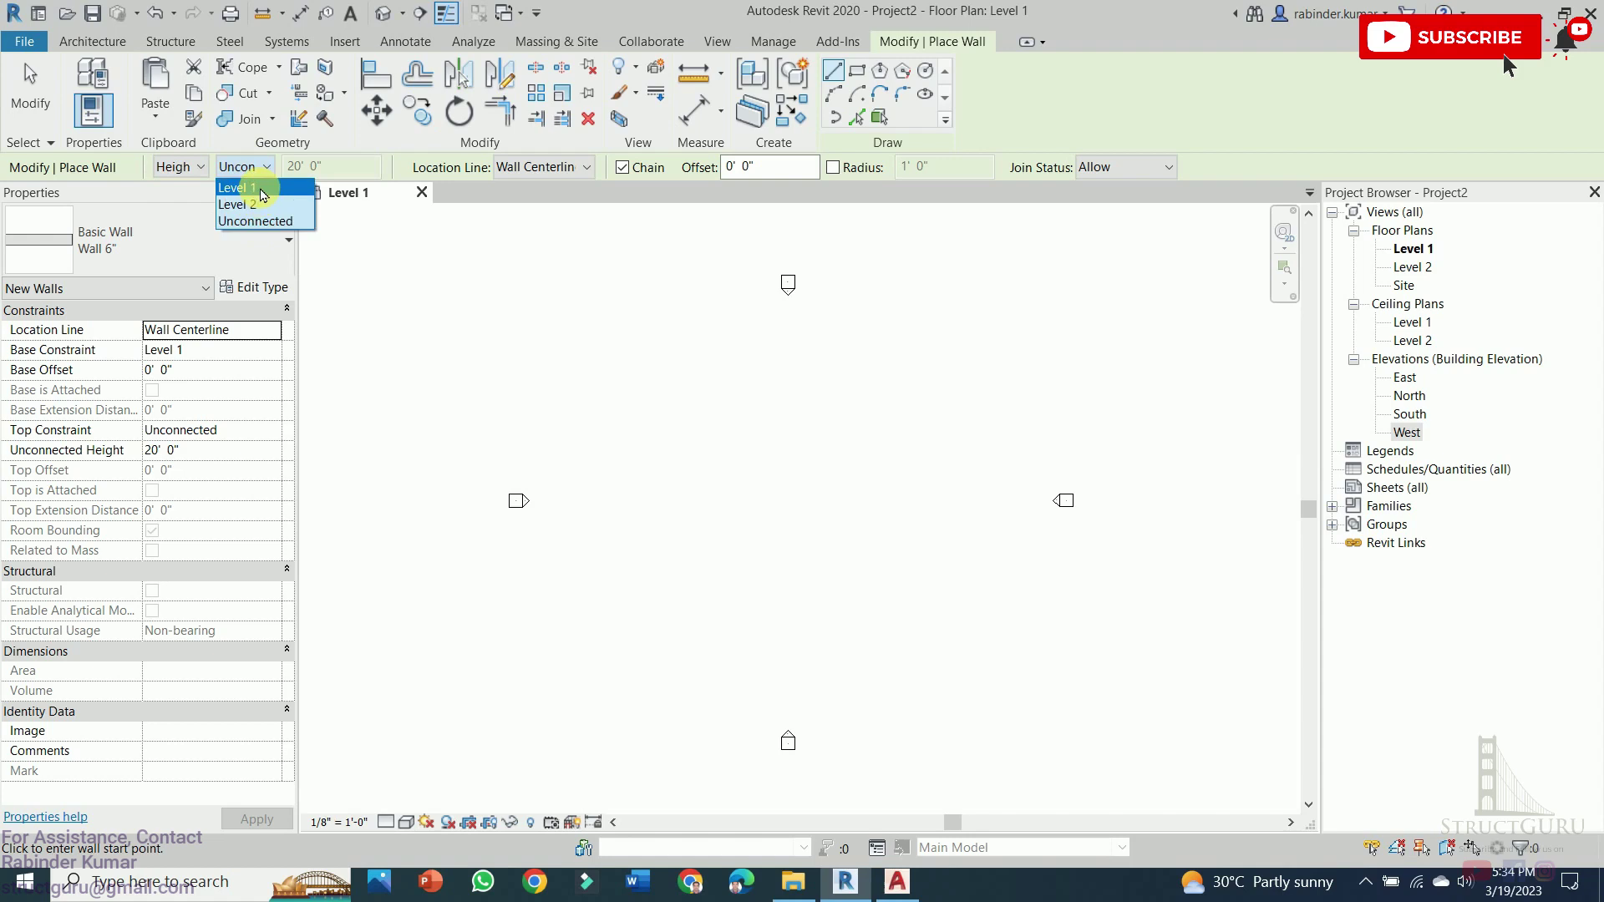
left_click(322, 168)
left_click(342, 171)
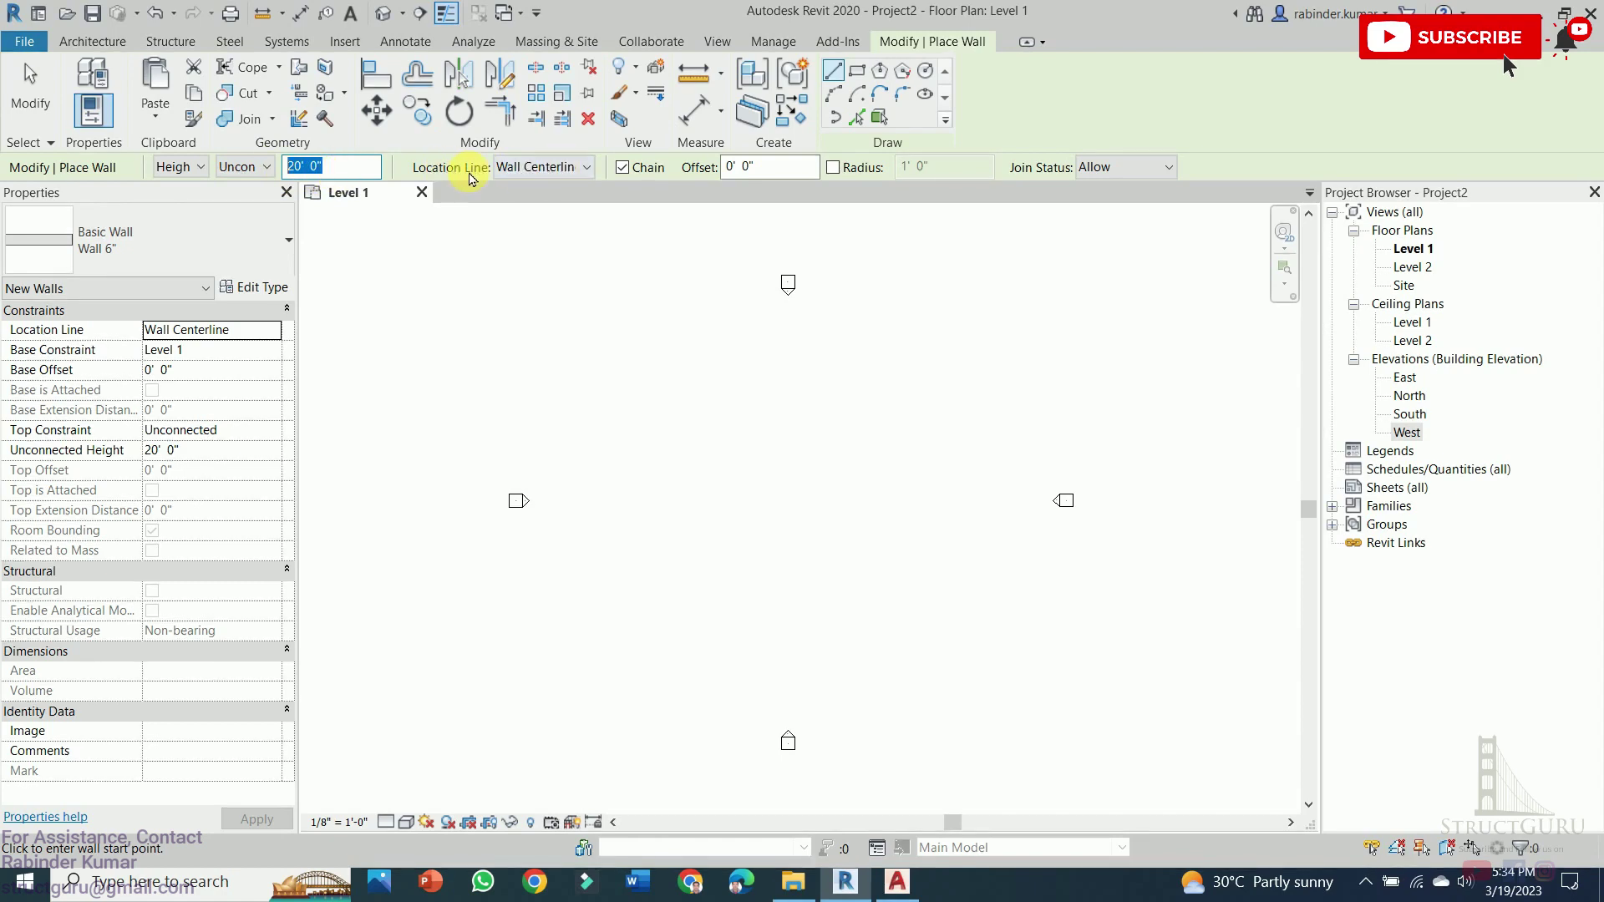
left_click(535, 169)
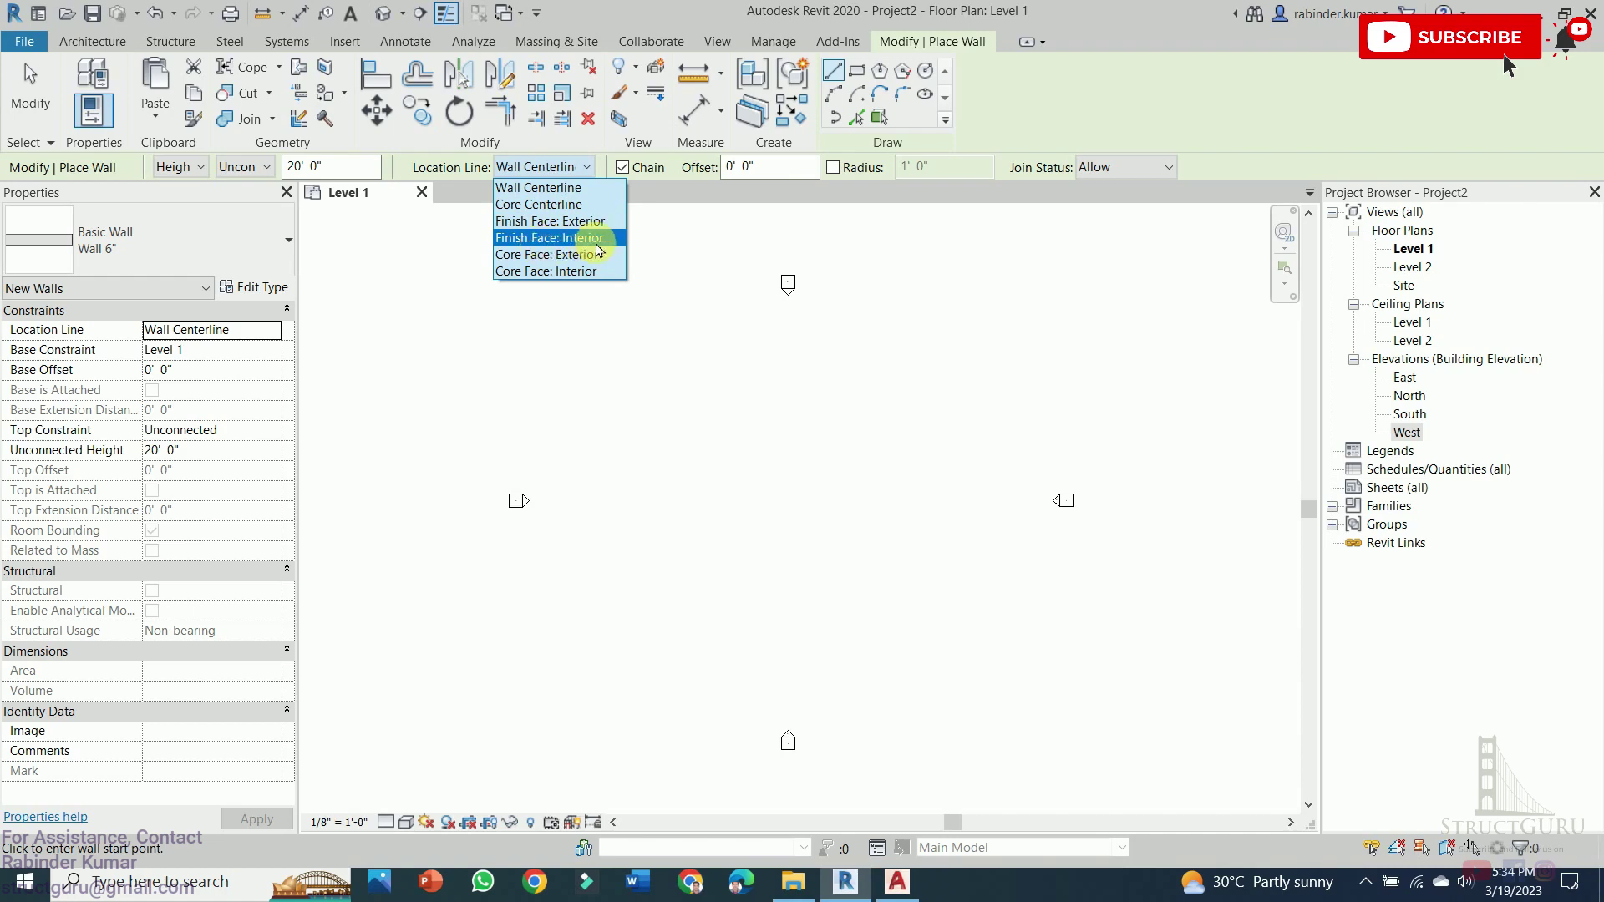
left_click(545, 170)
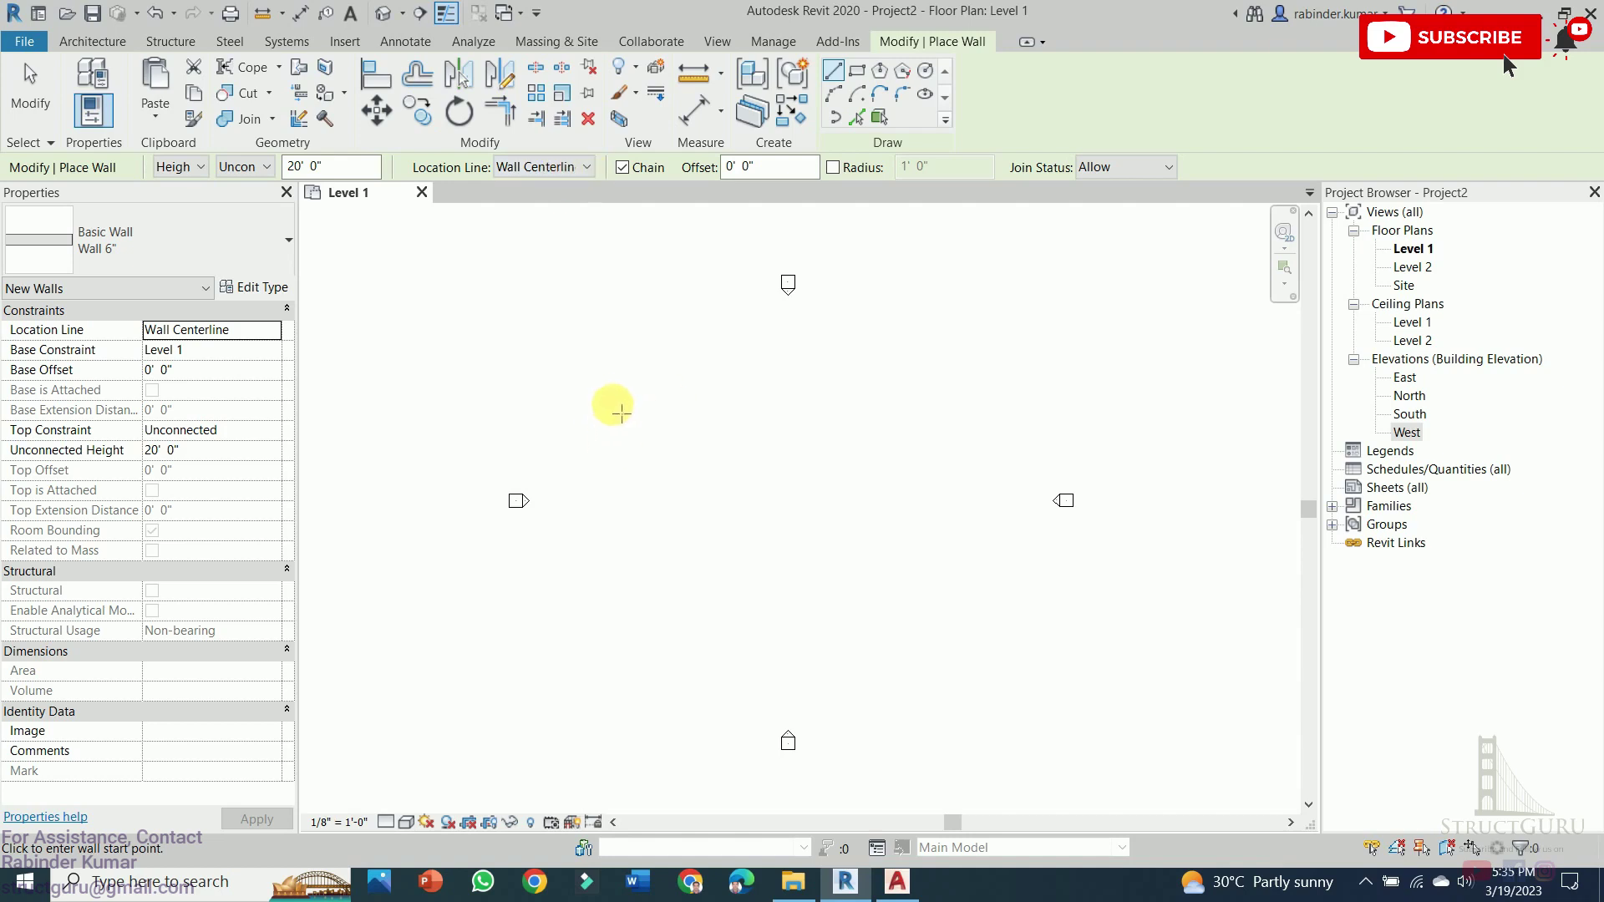
Draw a 10' horizontal wall on Level 1
left_click(595, 392)
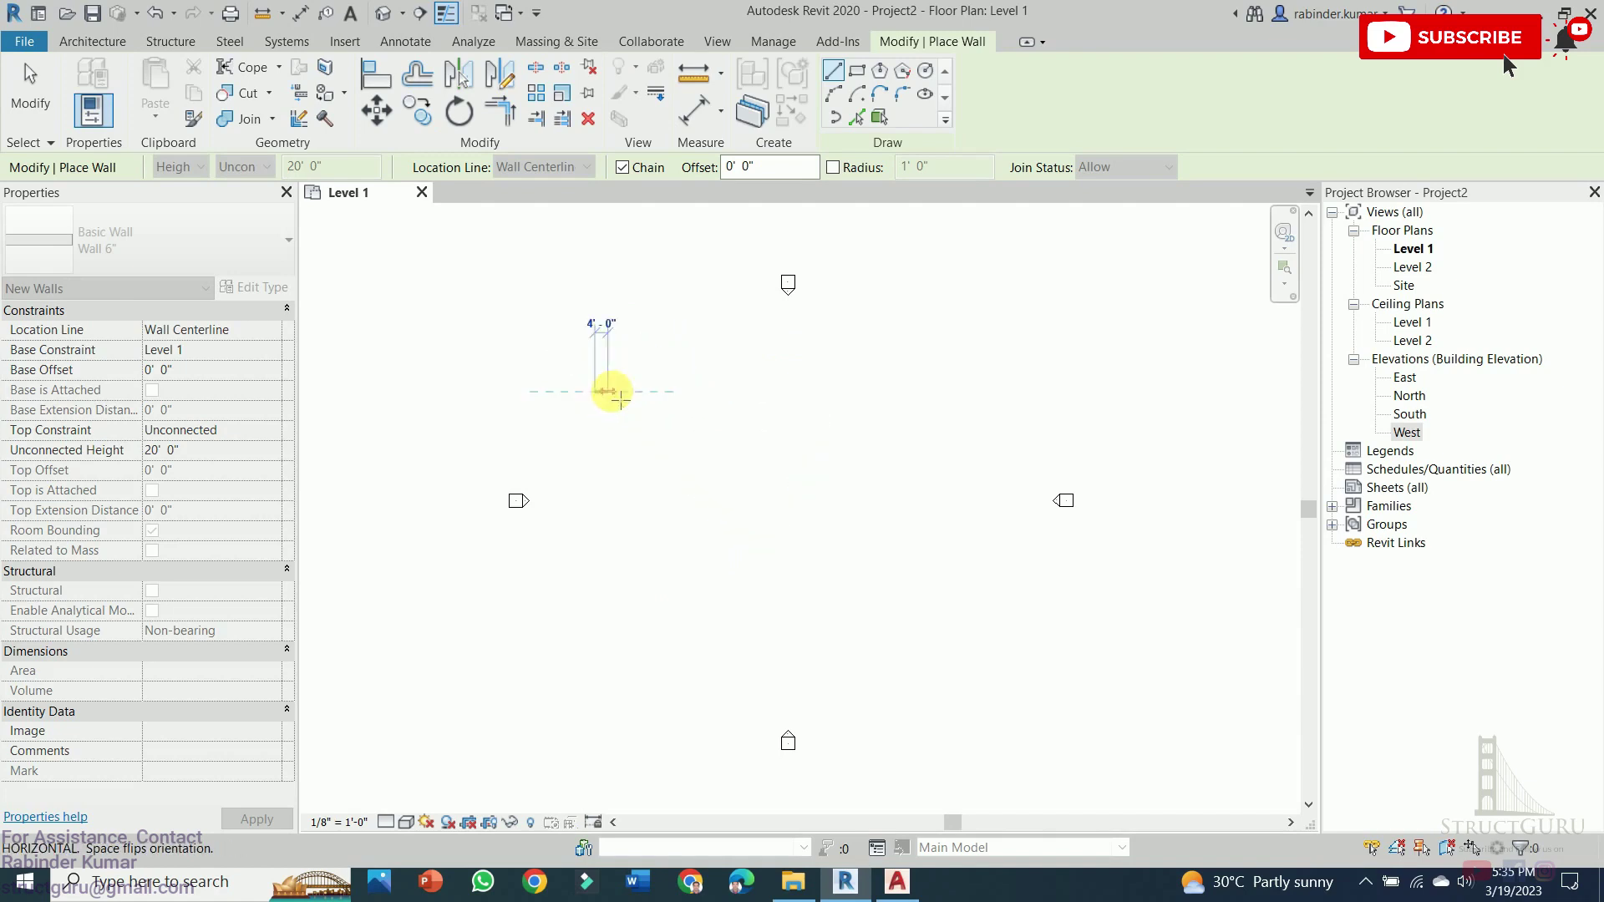
type("10'")
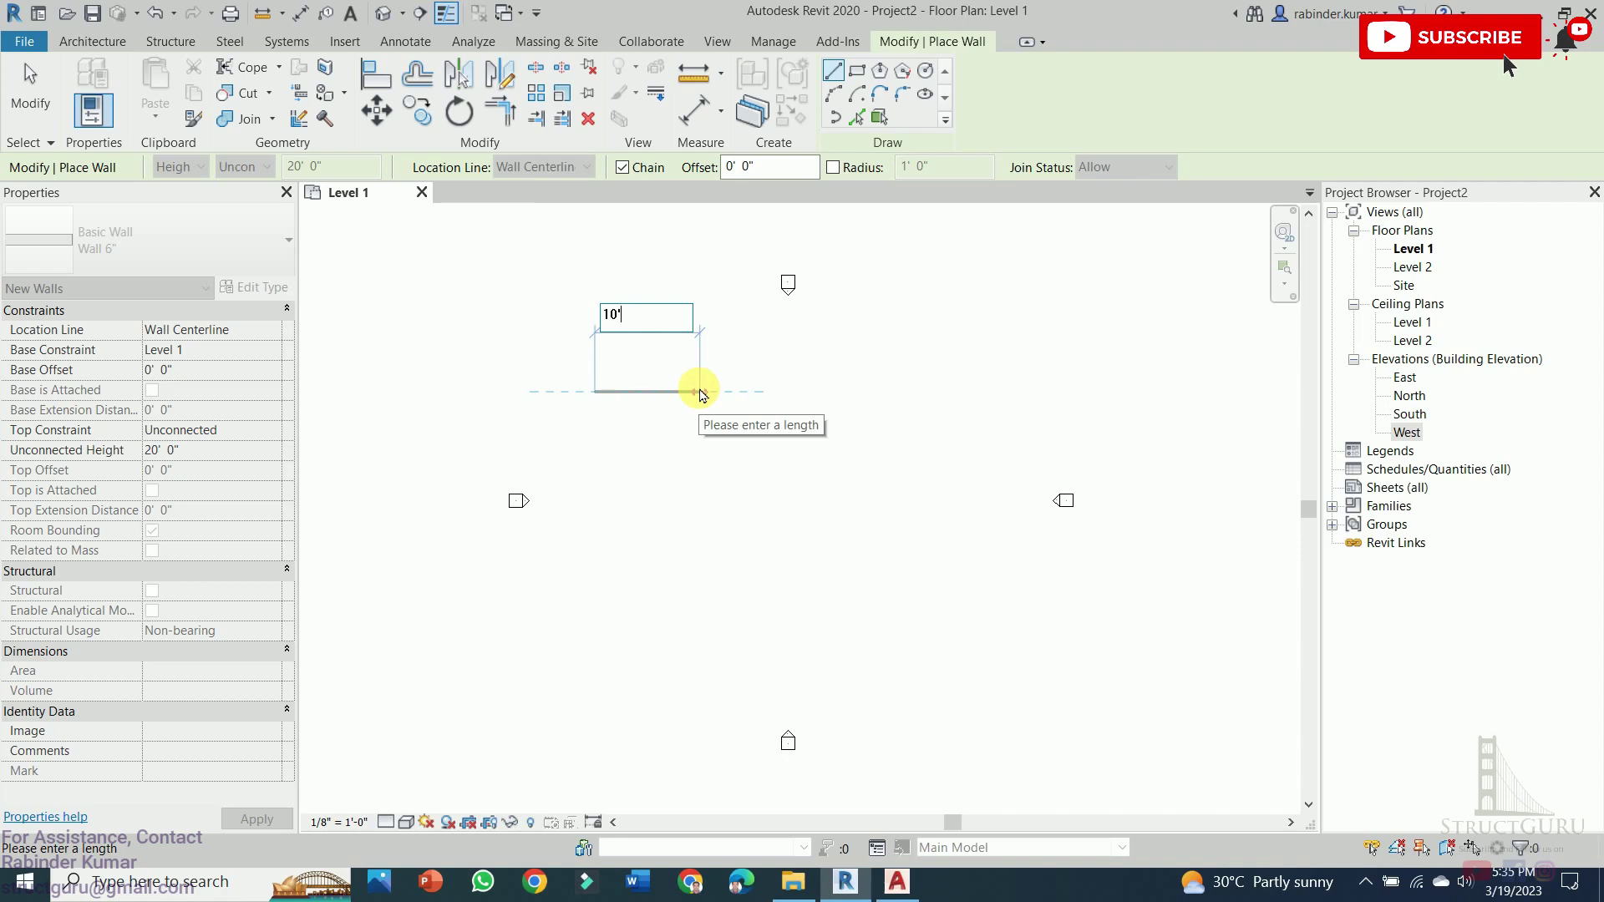
key("Return")
key("Escape")
scroll(860, 601, "up", 5)
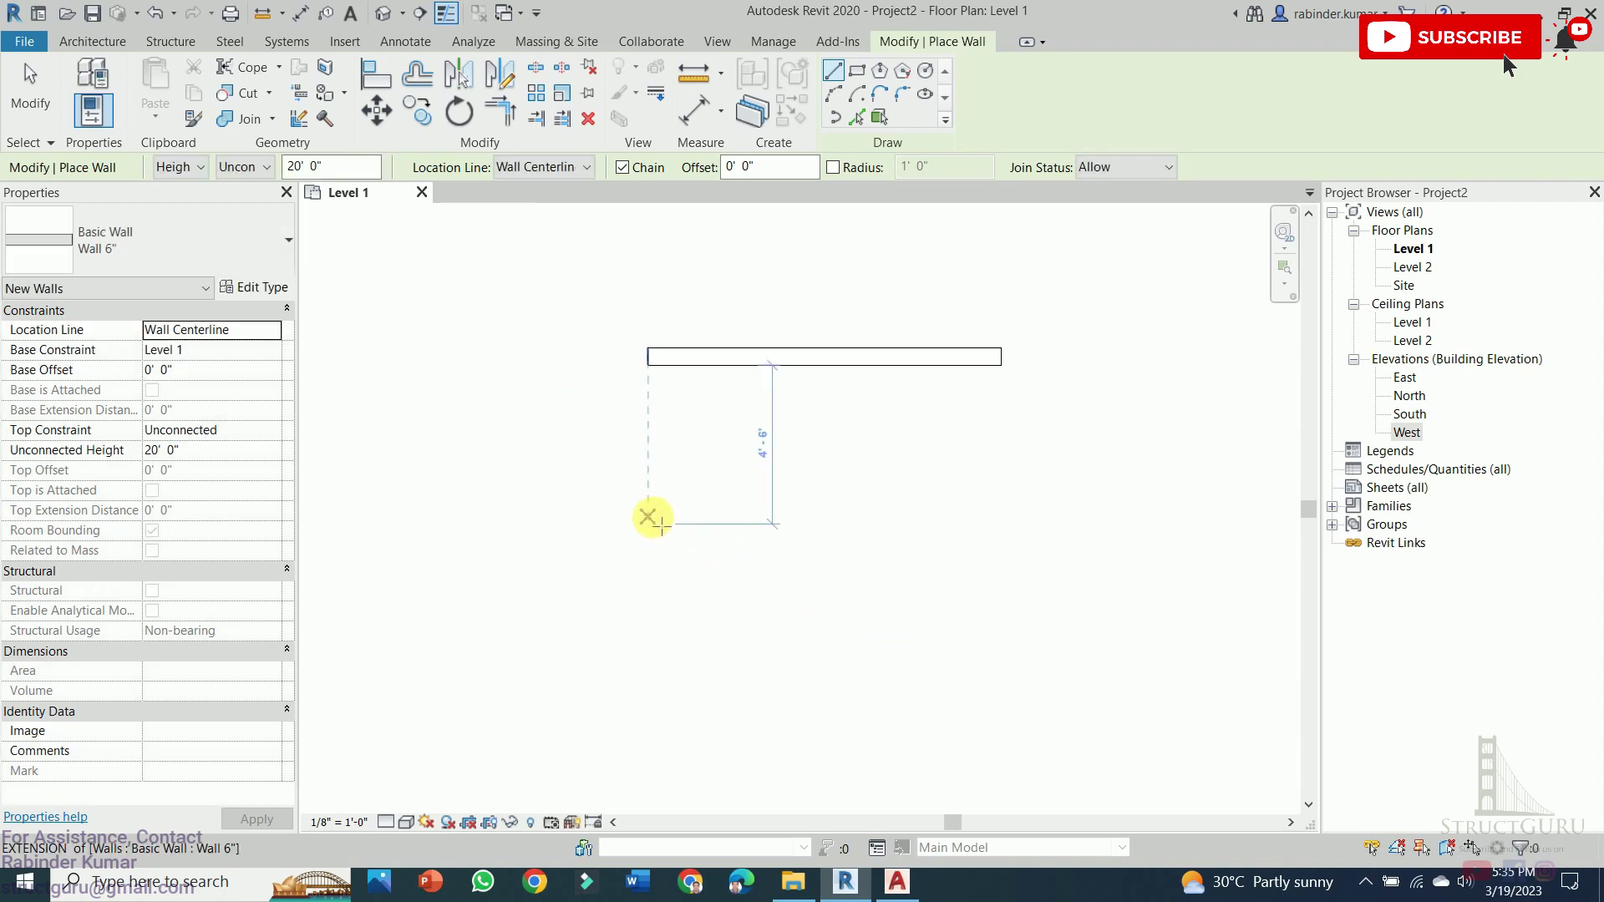
Set the location line to Finish Face: Interior and draw a second wall below, flipping it
left_click(647, 518)
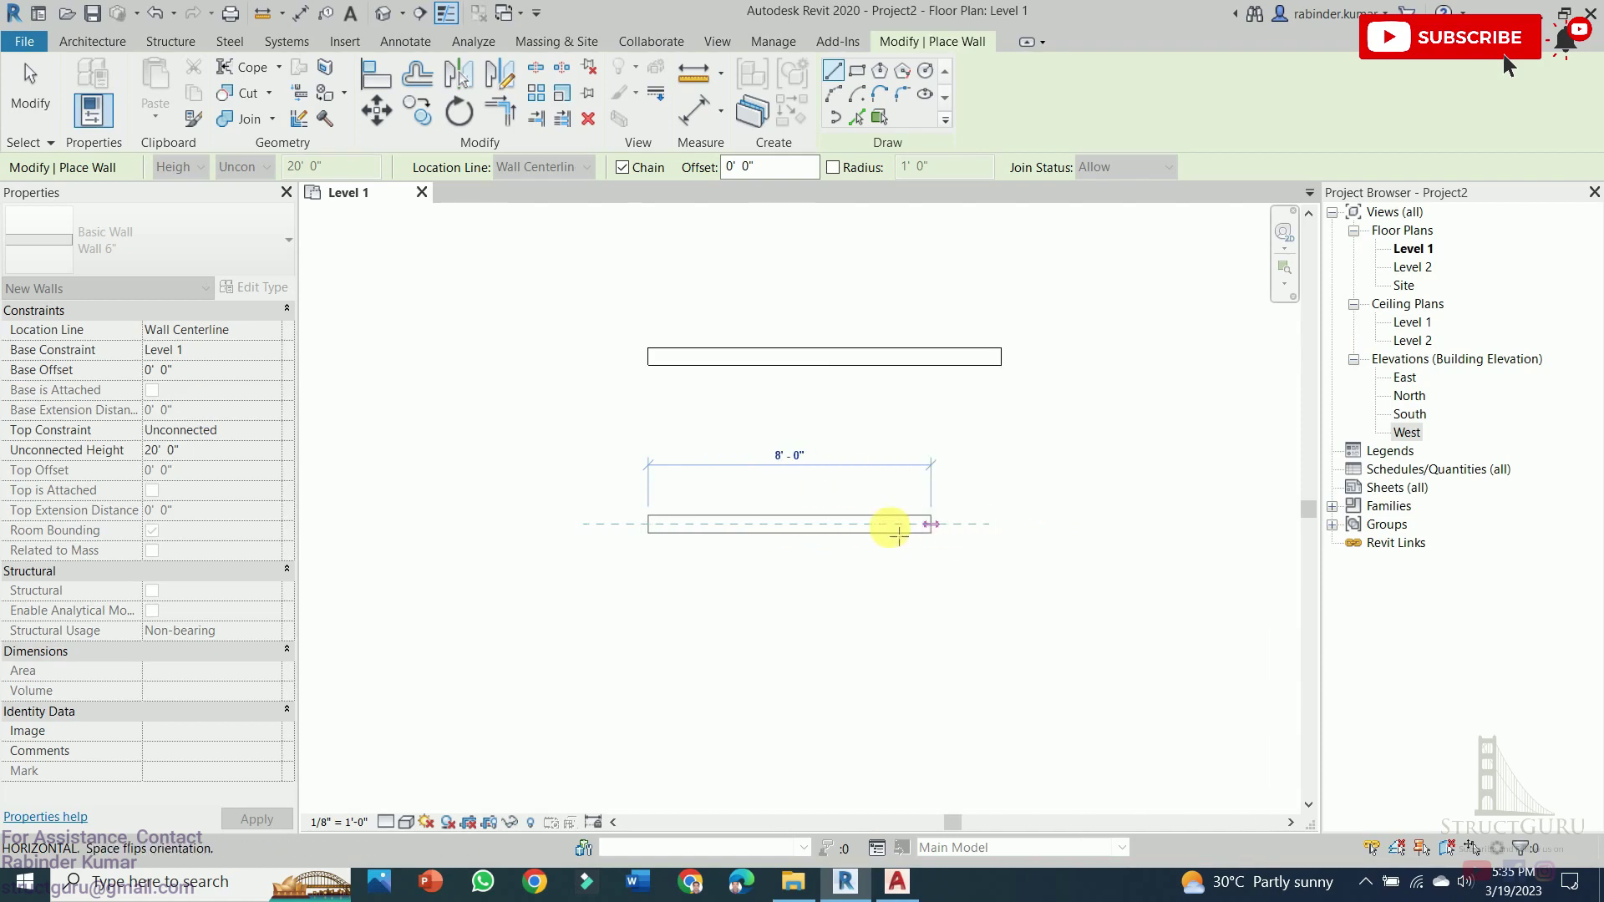
left_click(570, 167)
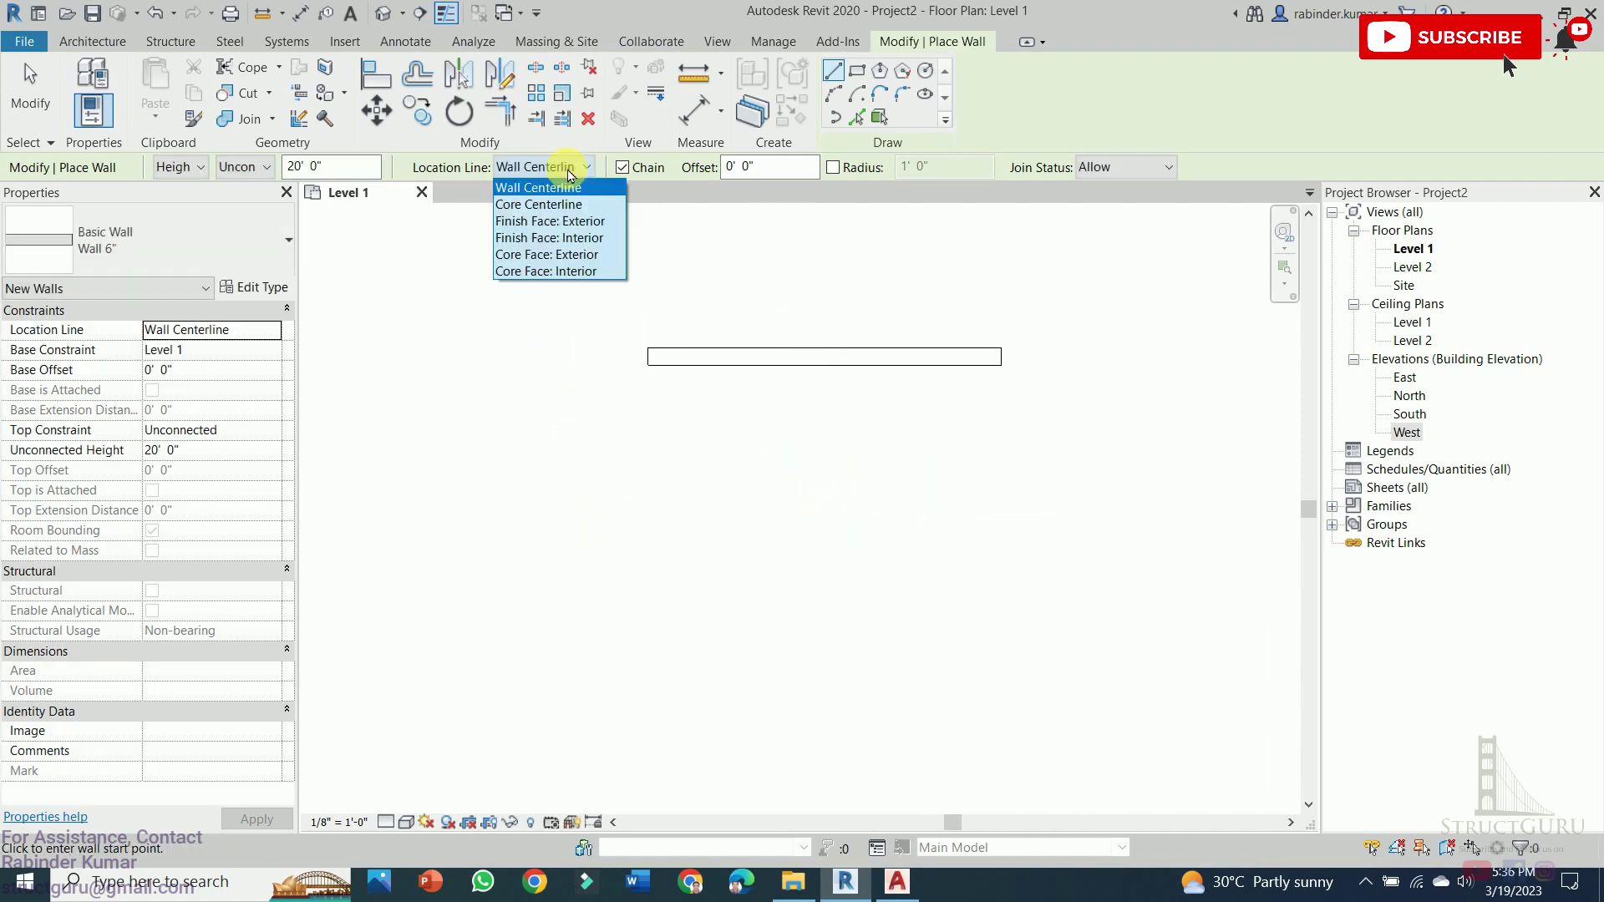
left_click(565, 240)
left_click(650, 484)
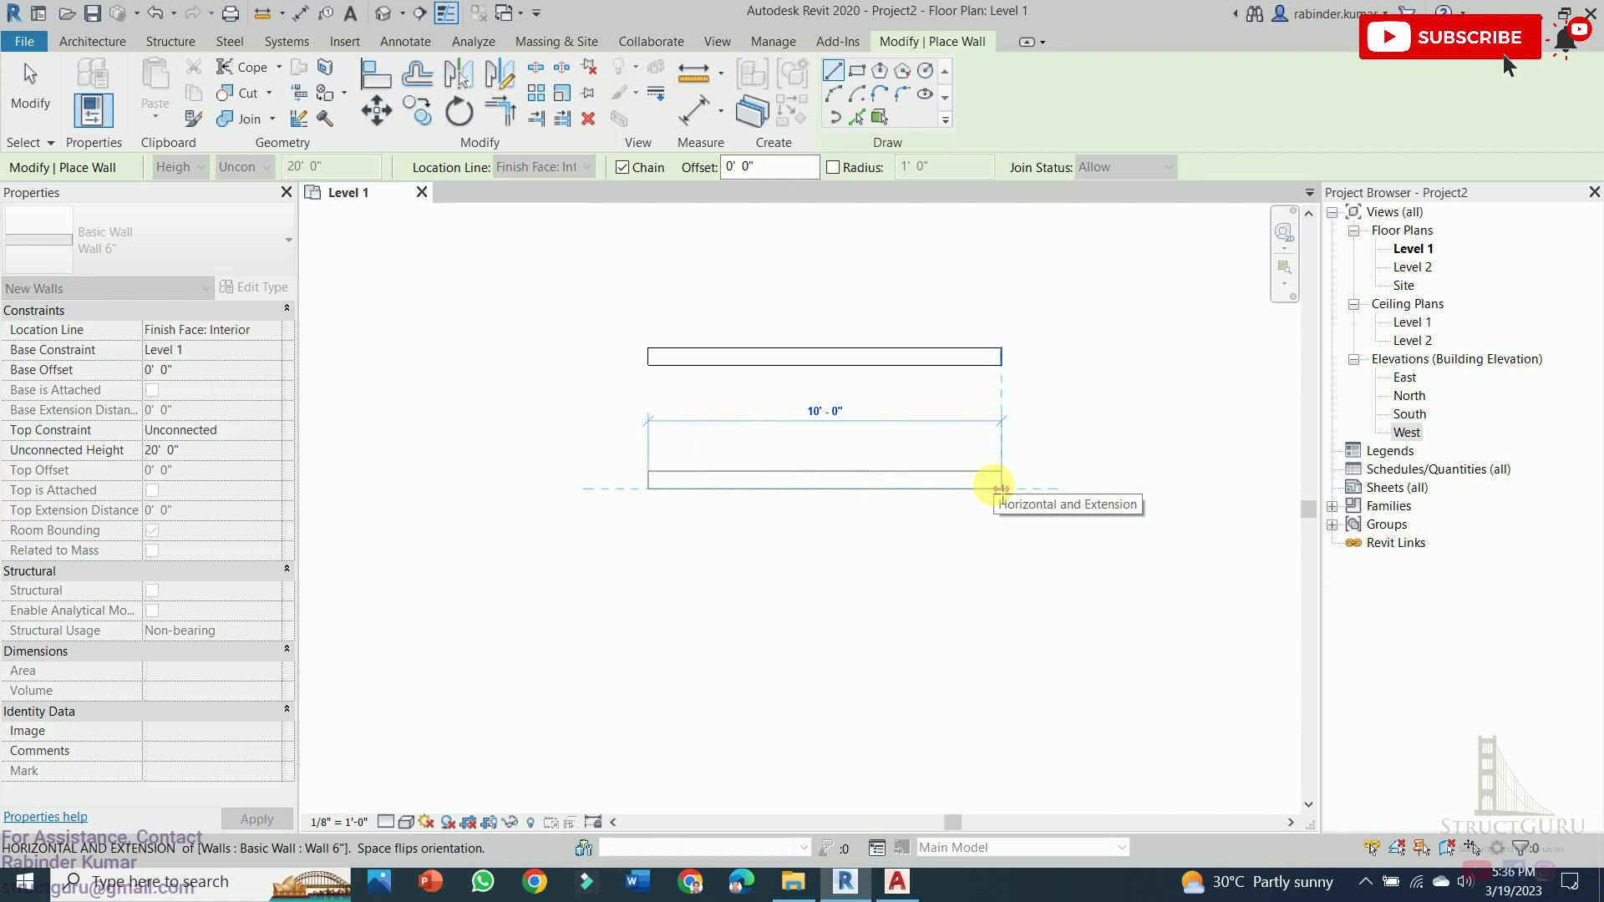
key("space")
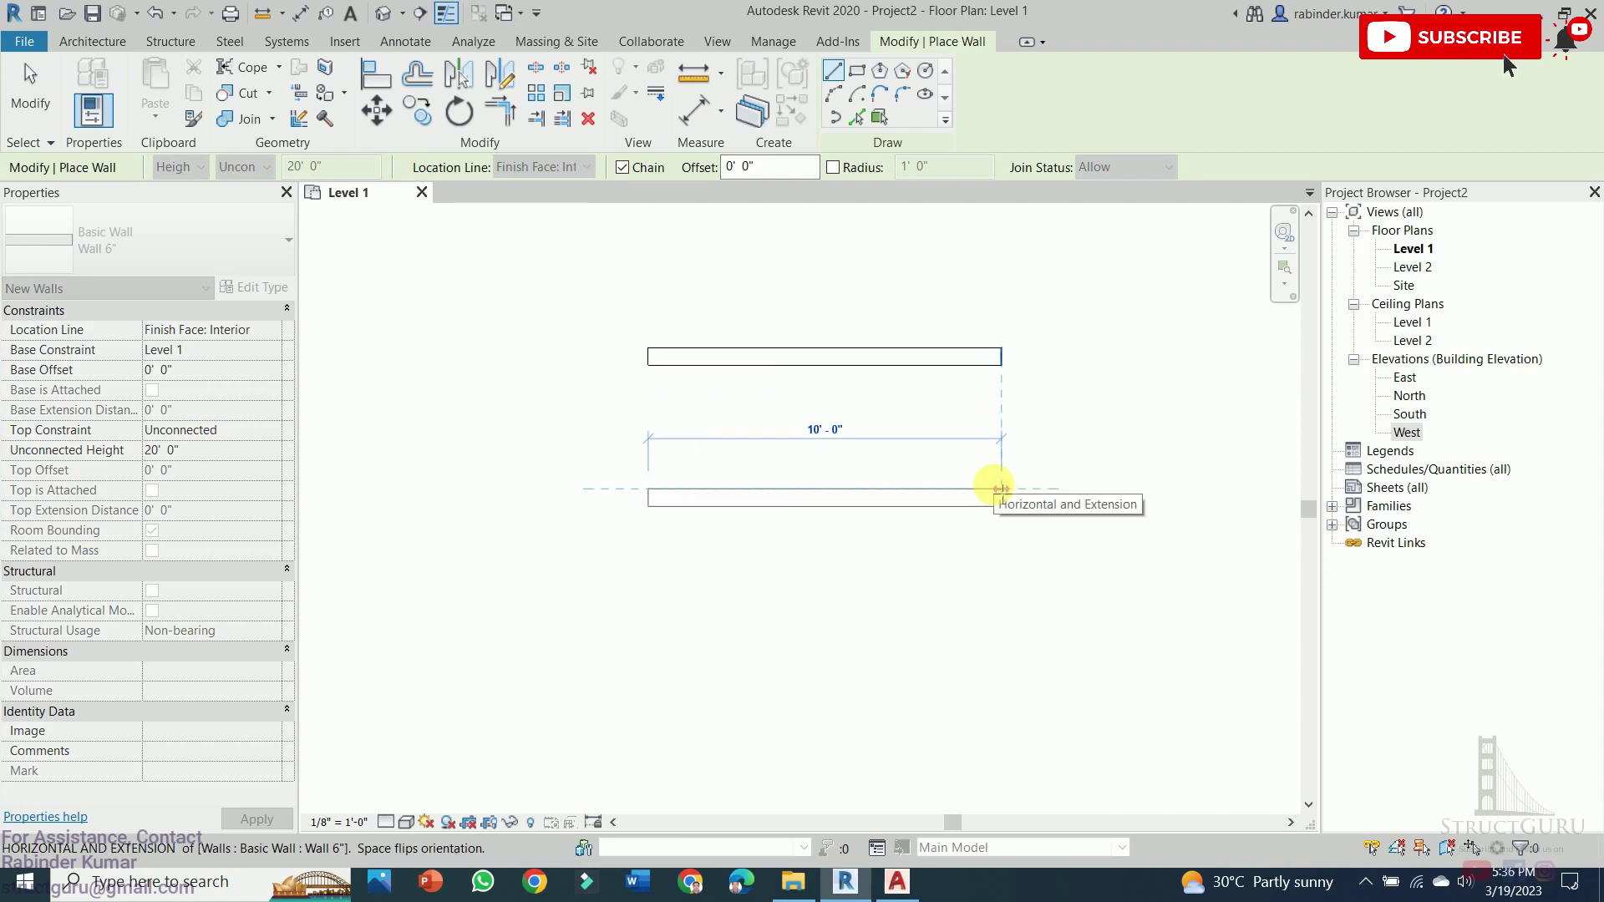
Finish the lower wall and reposition the plan to leave room below the walls
left_click(1000, 489)
key("Escape")
scroll(670, 415, "down", 3)
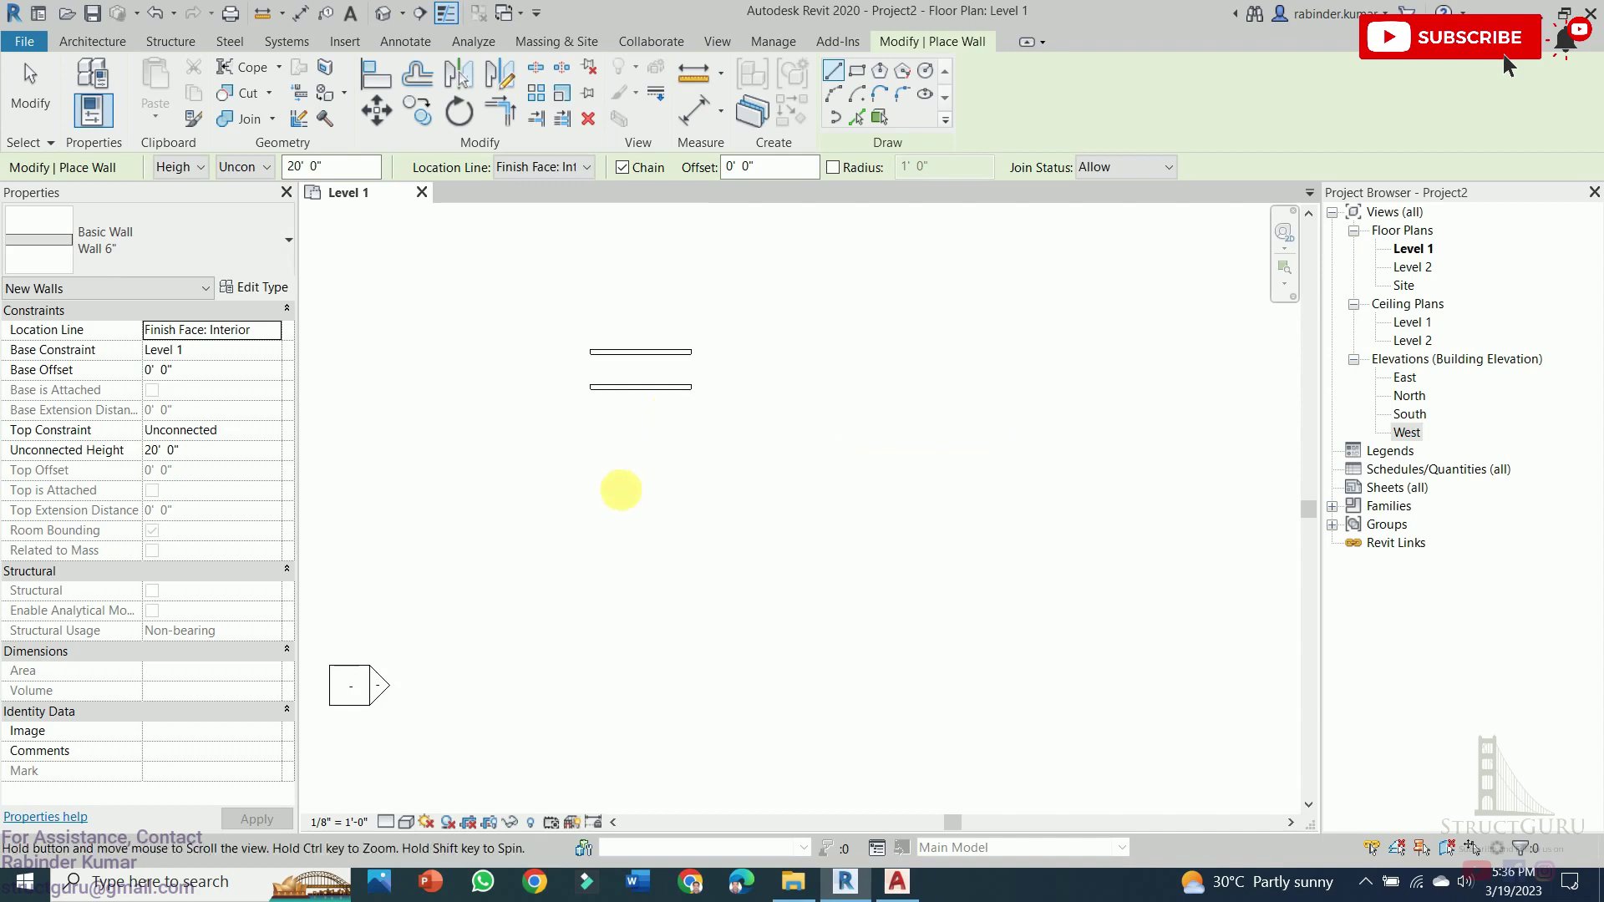
middle_click_drag(620, 487, 670, 409)
scroll(698, 361, "up", 2)
scroll(698, 361, "up", 2)
middle_click_drag(741, 322, 727, 375)
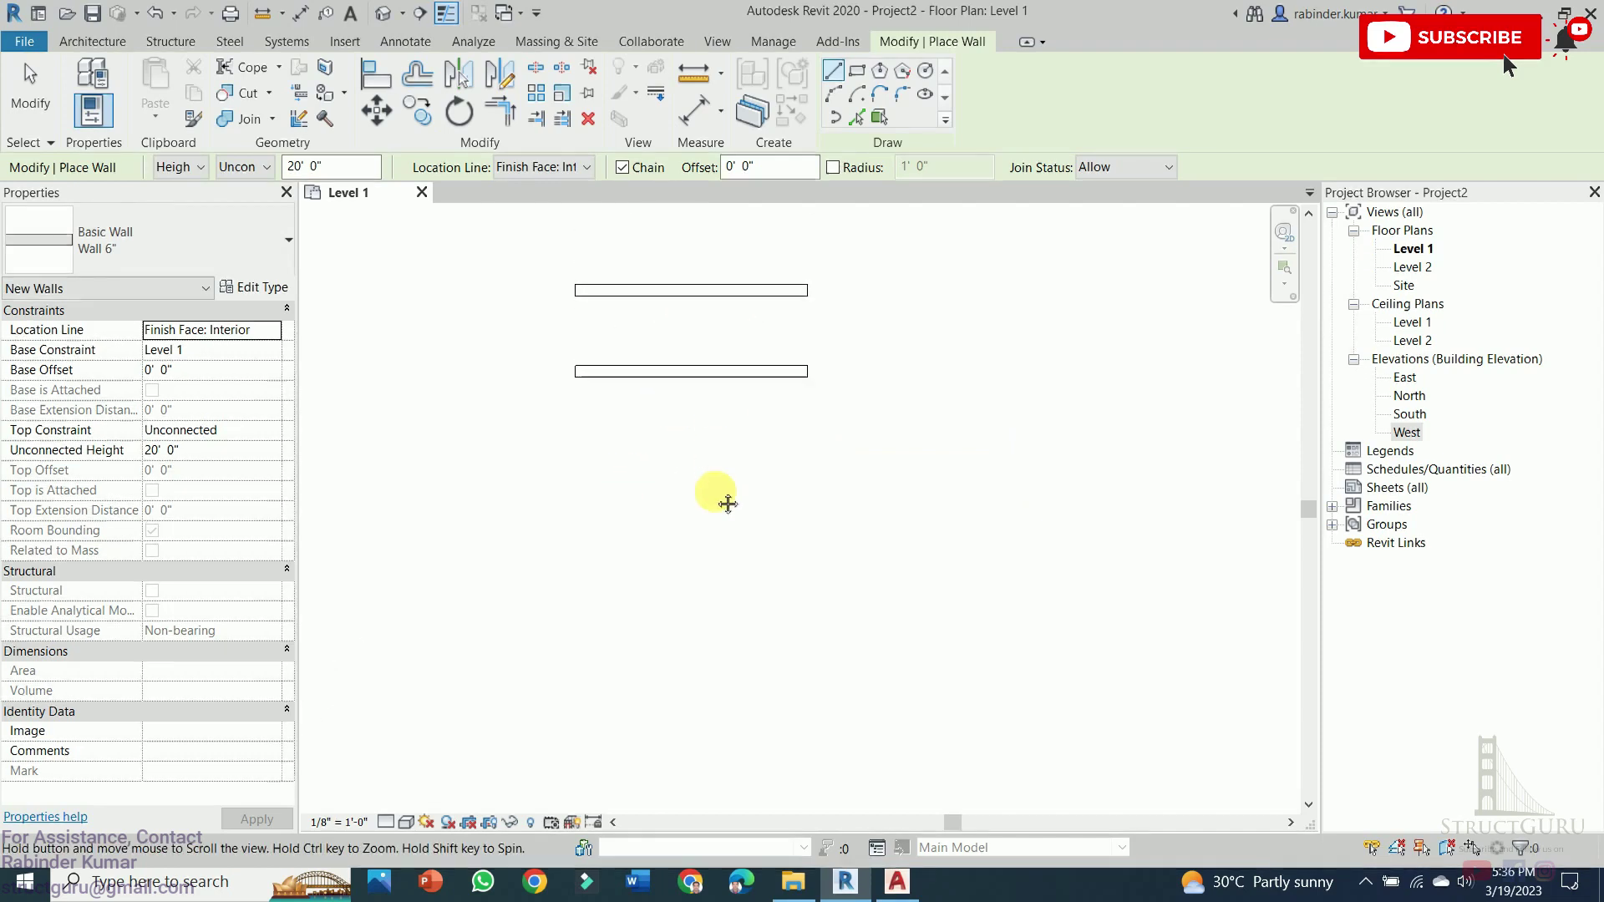
scroll(537, 451, "up", 1)
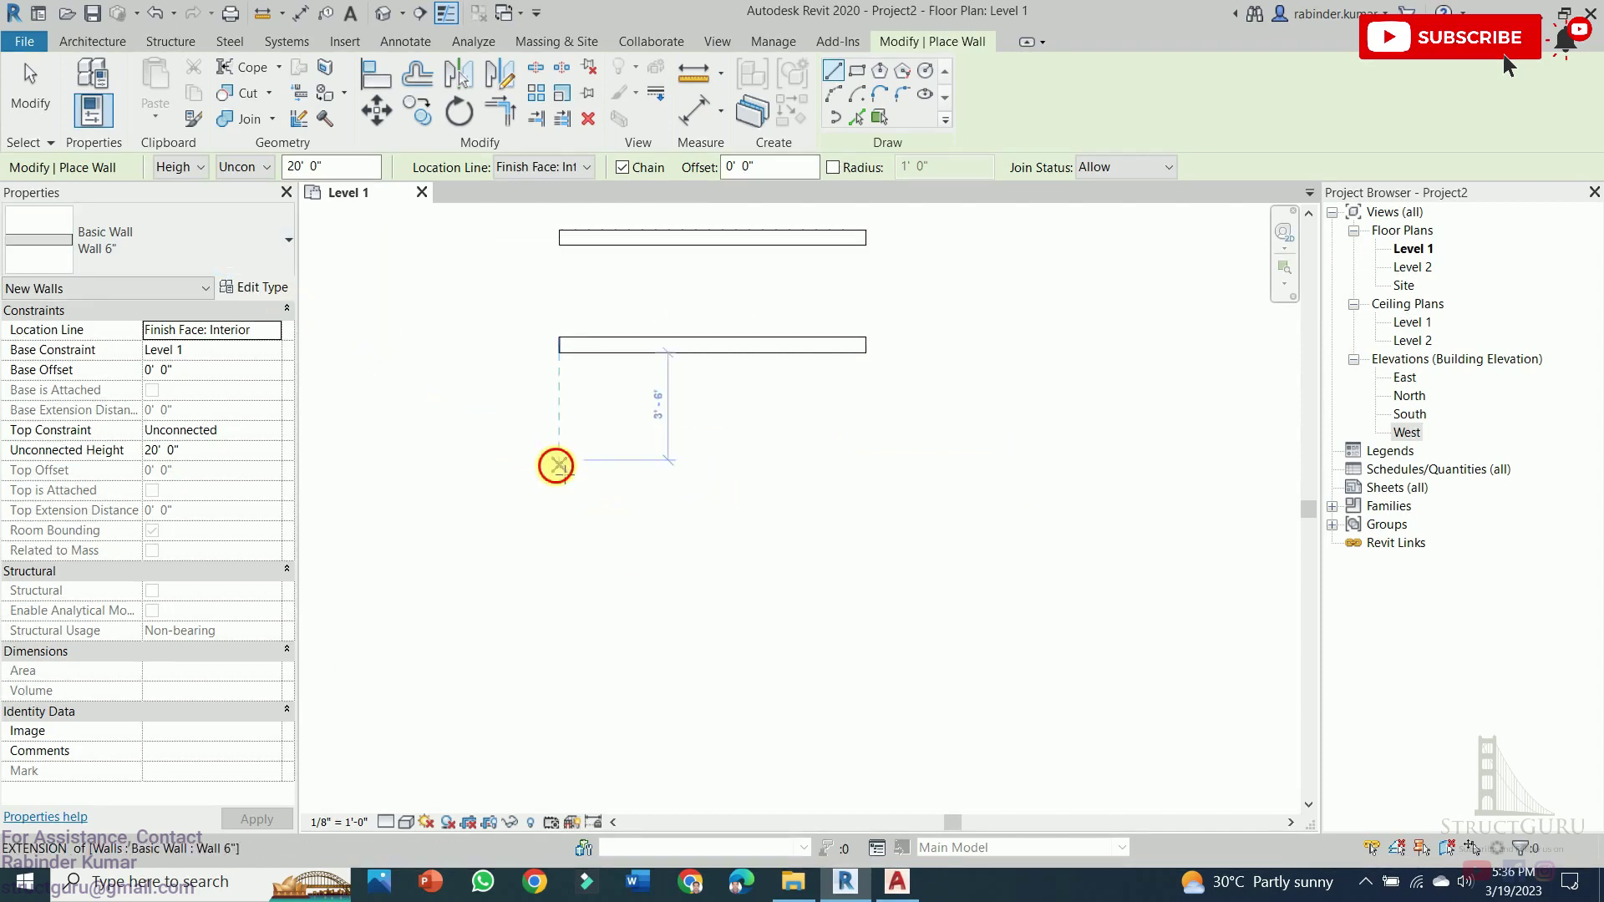
Draw a closed wall rectangle: 10' right, 10' down, left, and back to the start
left_click(559, 459)
type("10")
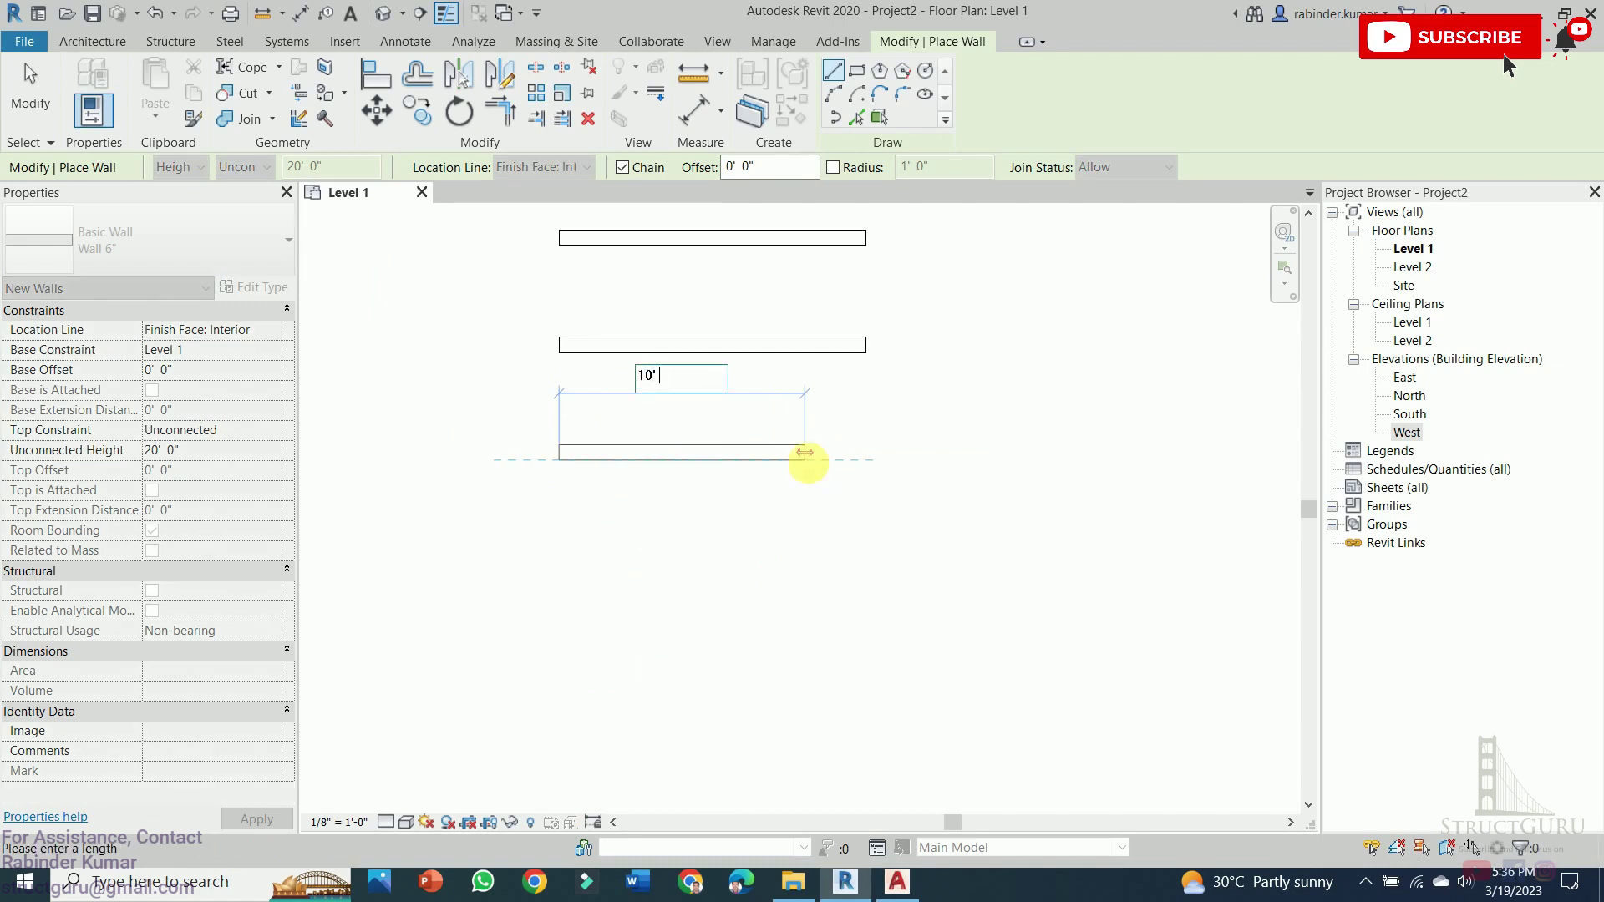
type("'")
key("Return")
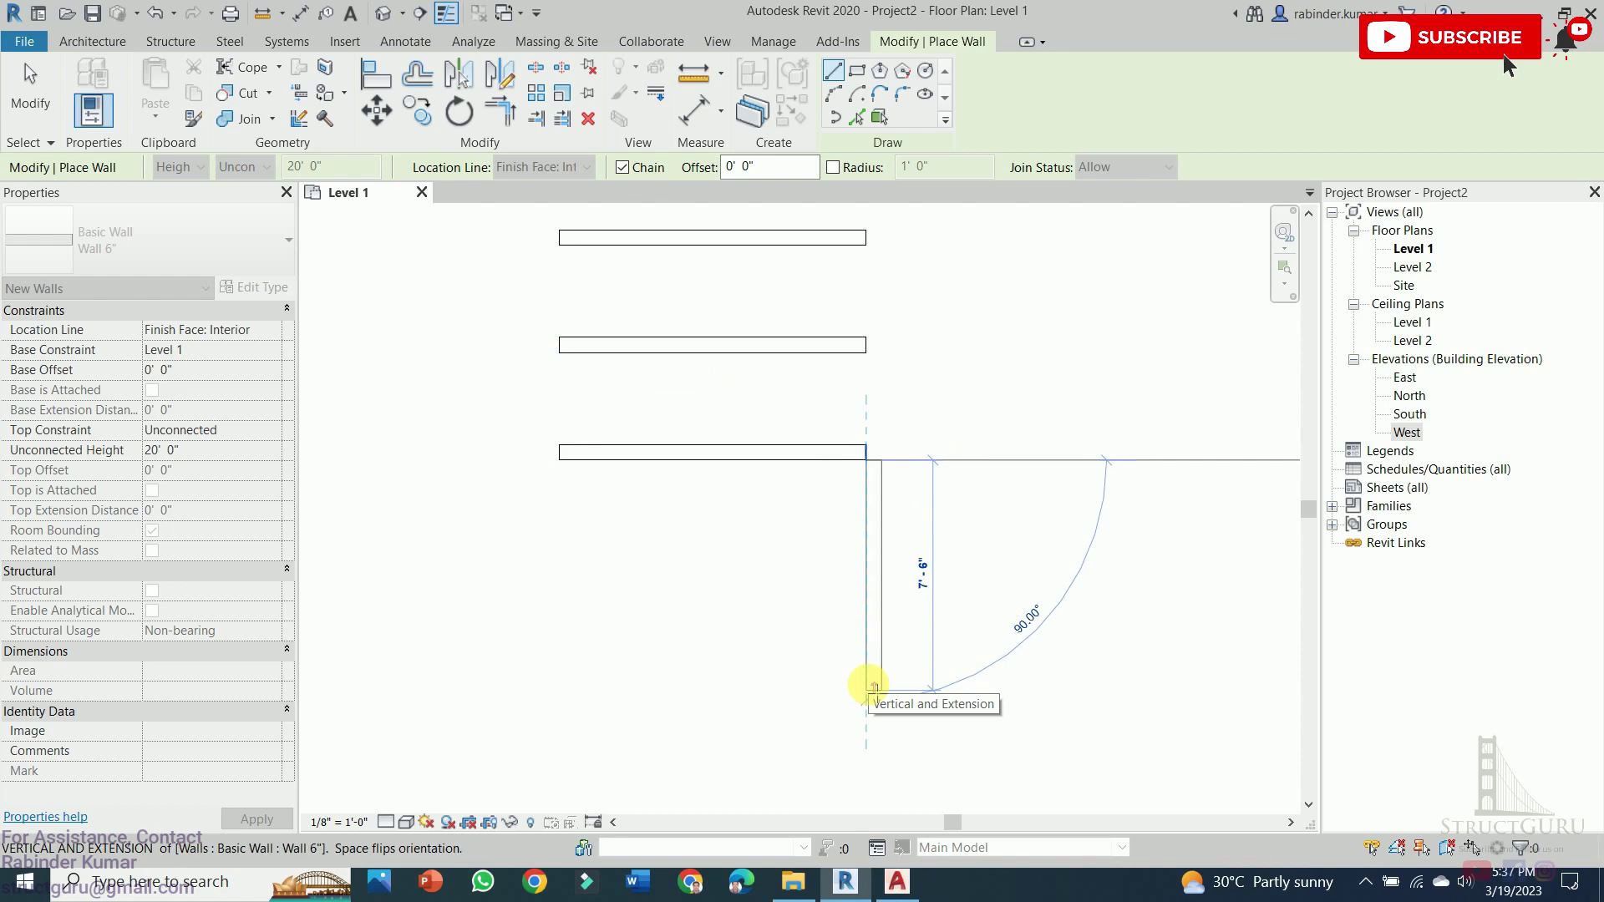
type("10'")
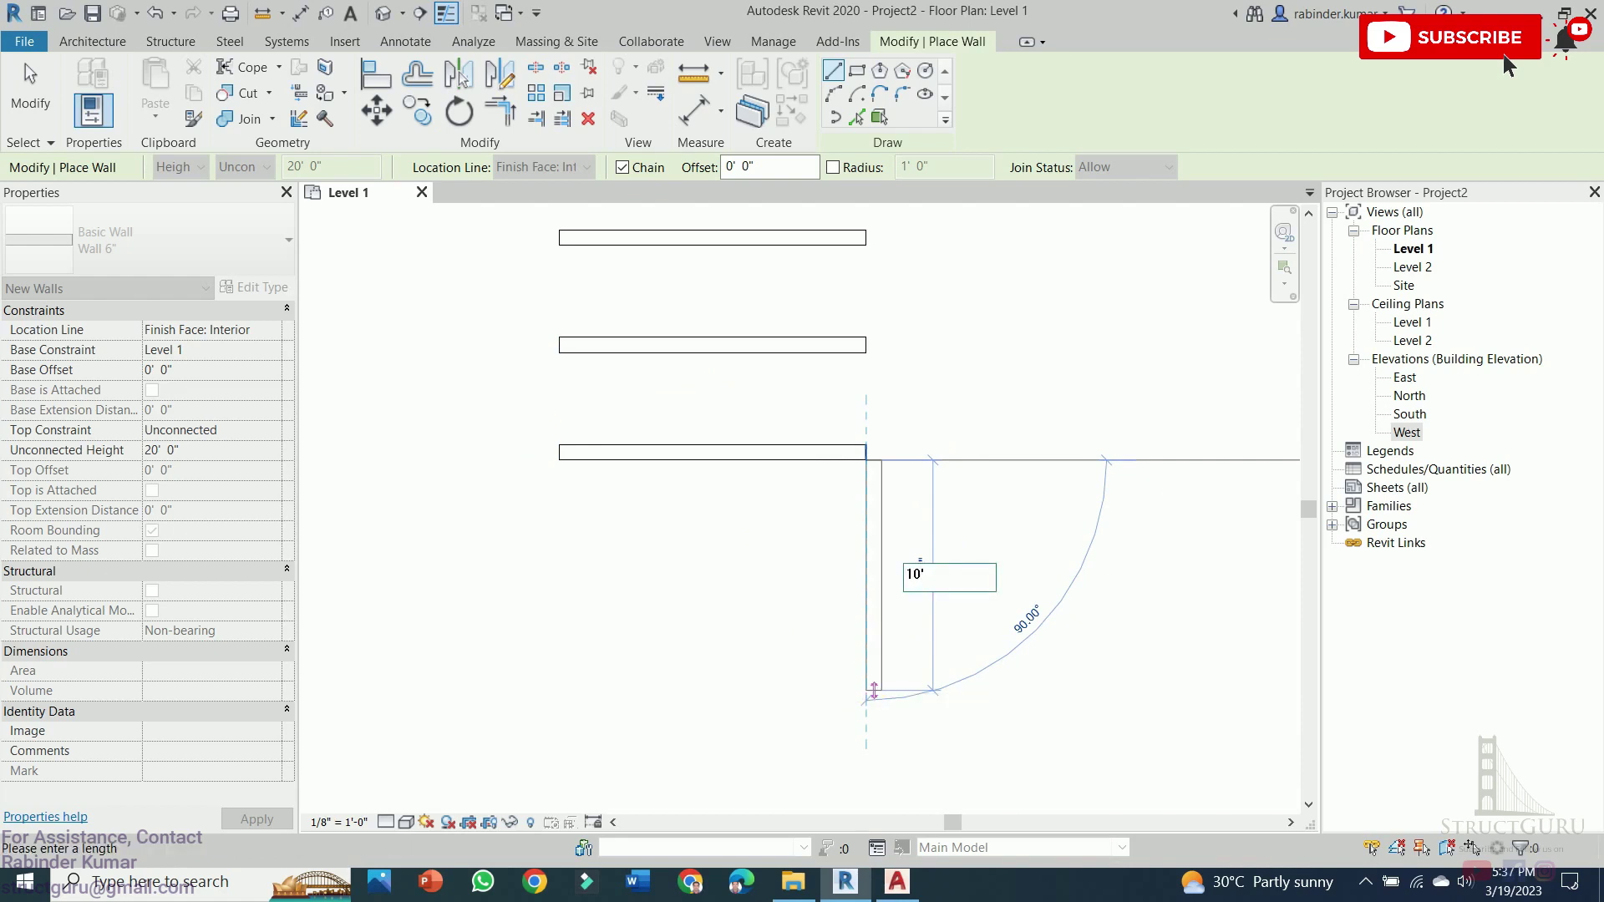
key("Return")
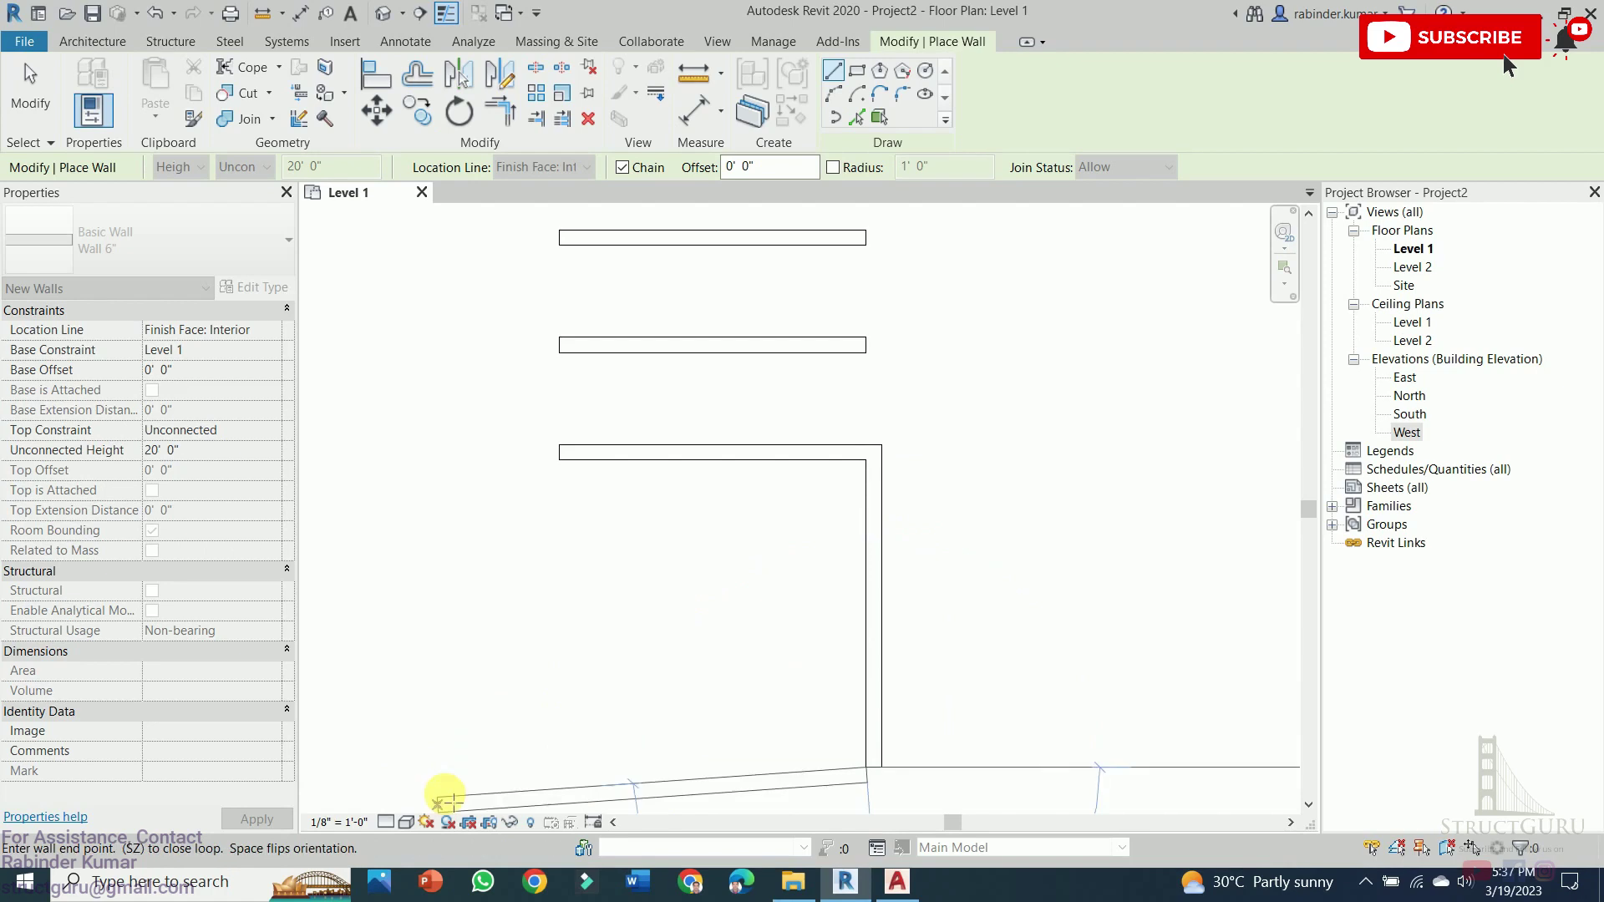
left_click(559, 767)
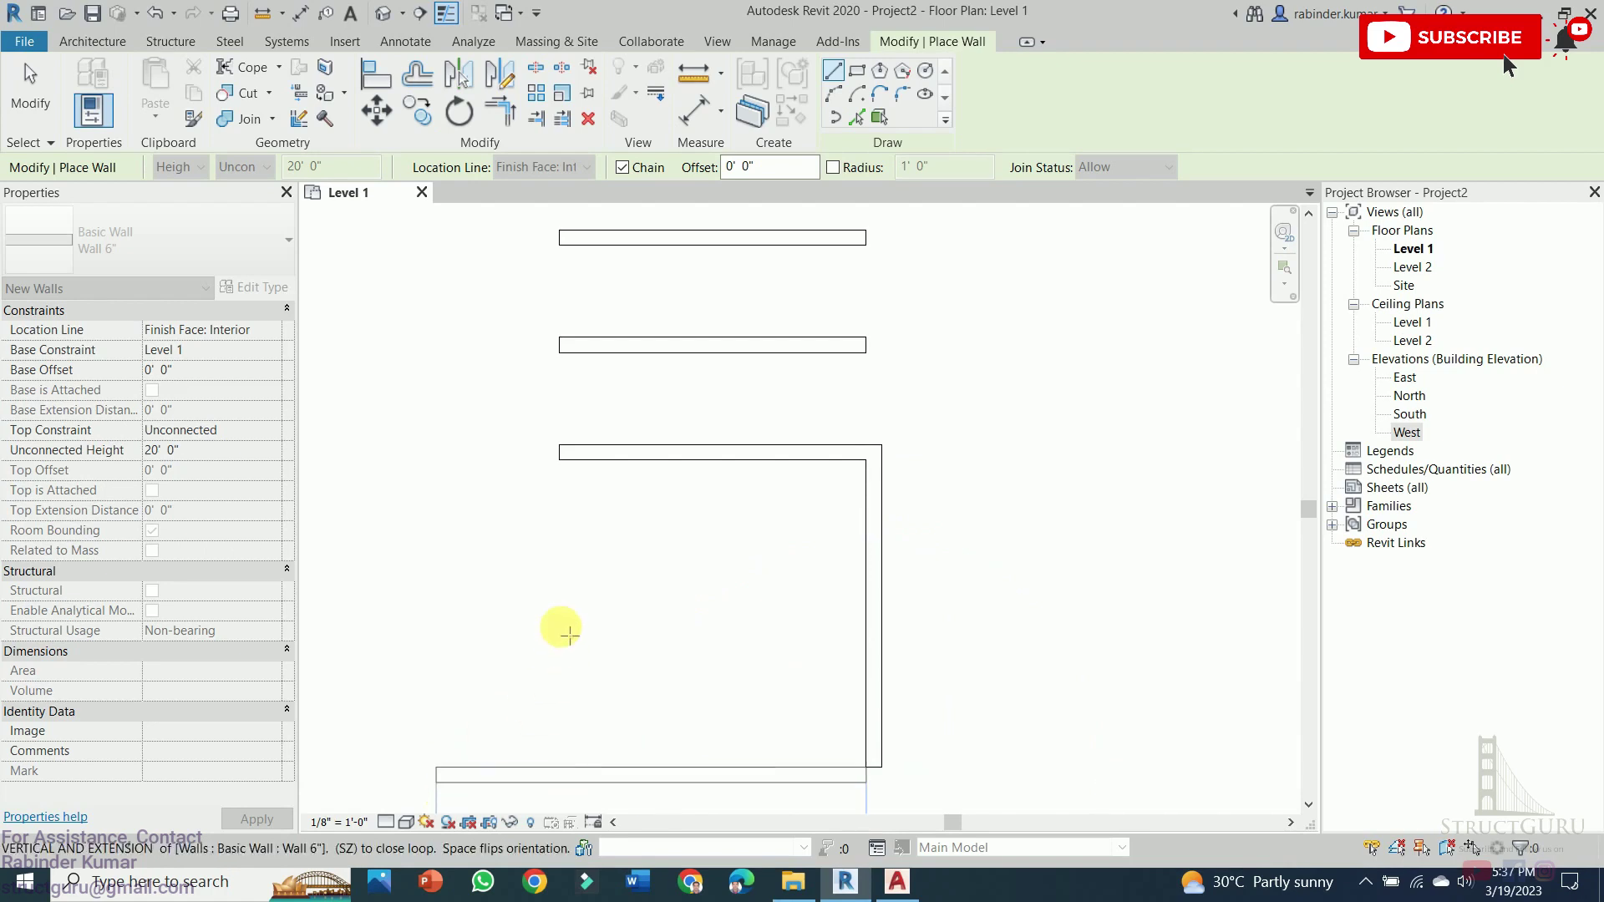
left_click(559, 460)
Stop drawing walls and select the rectangle's top and right walls
key("Escape")
key("Escape")
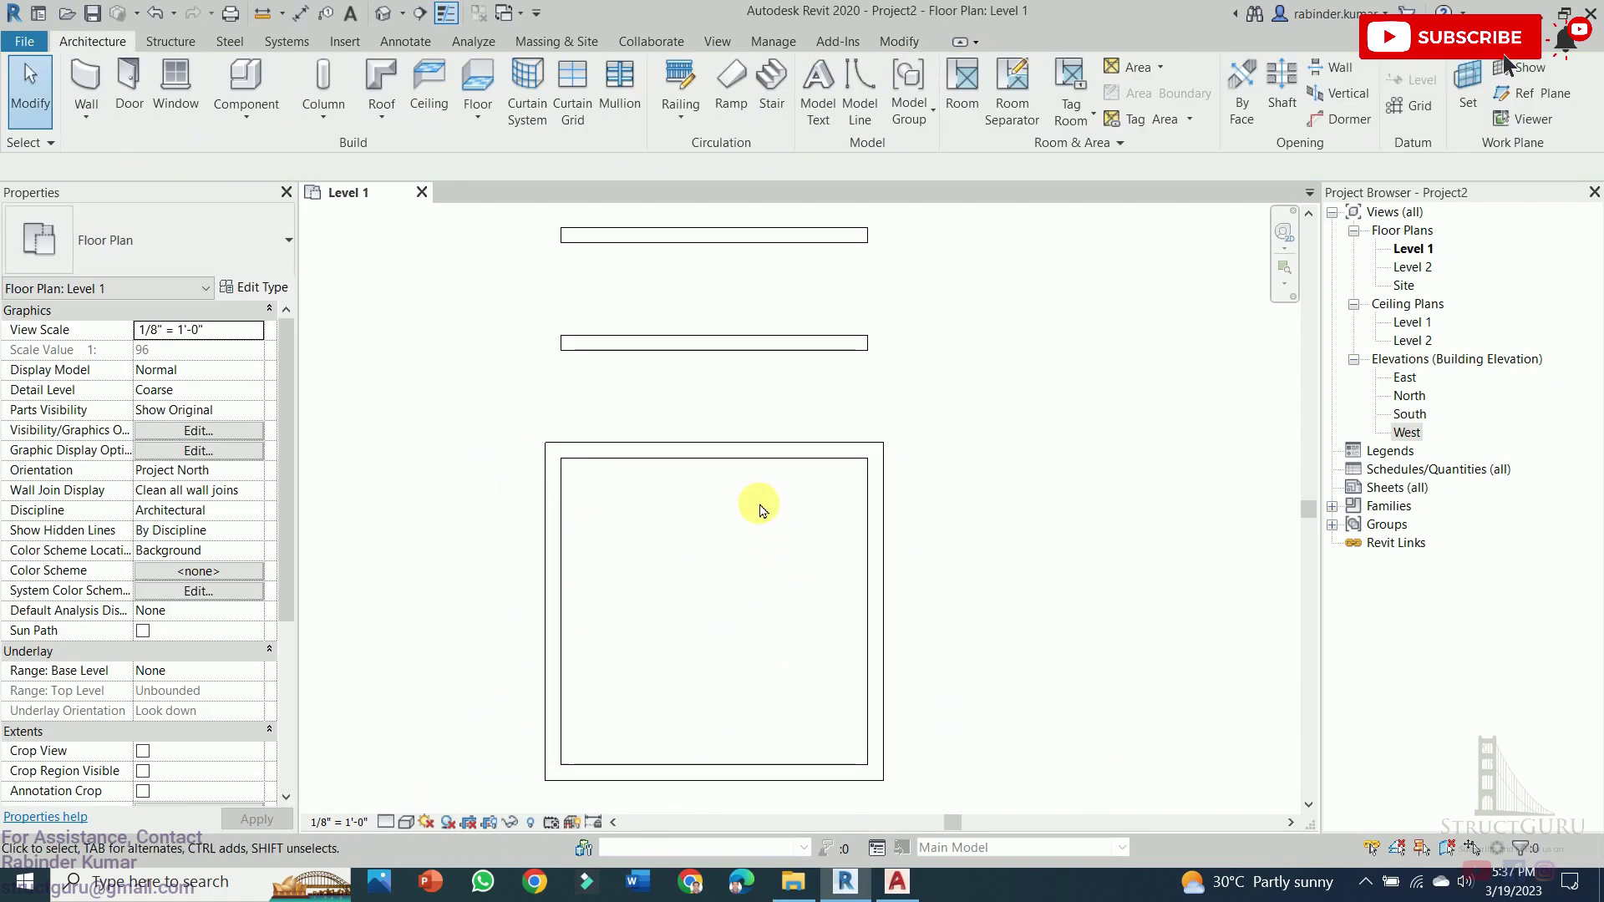
middle_click_drag(760, 512, 765, 411)
scroll(746, 428, "up", 1)
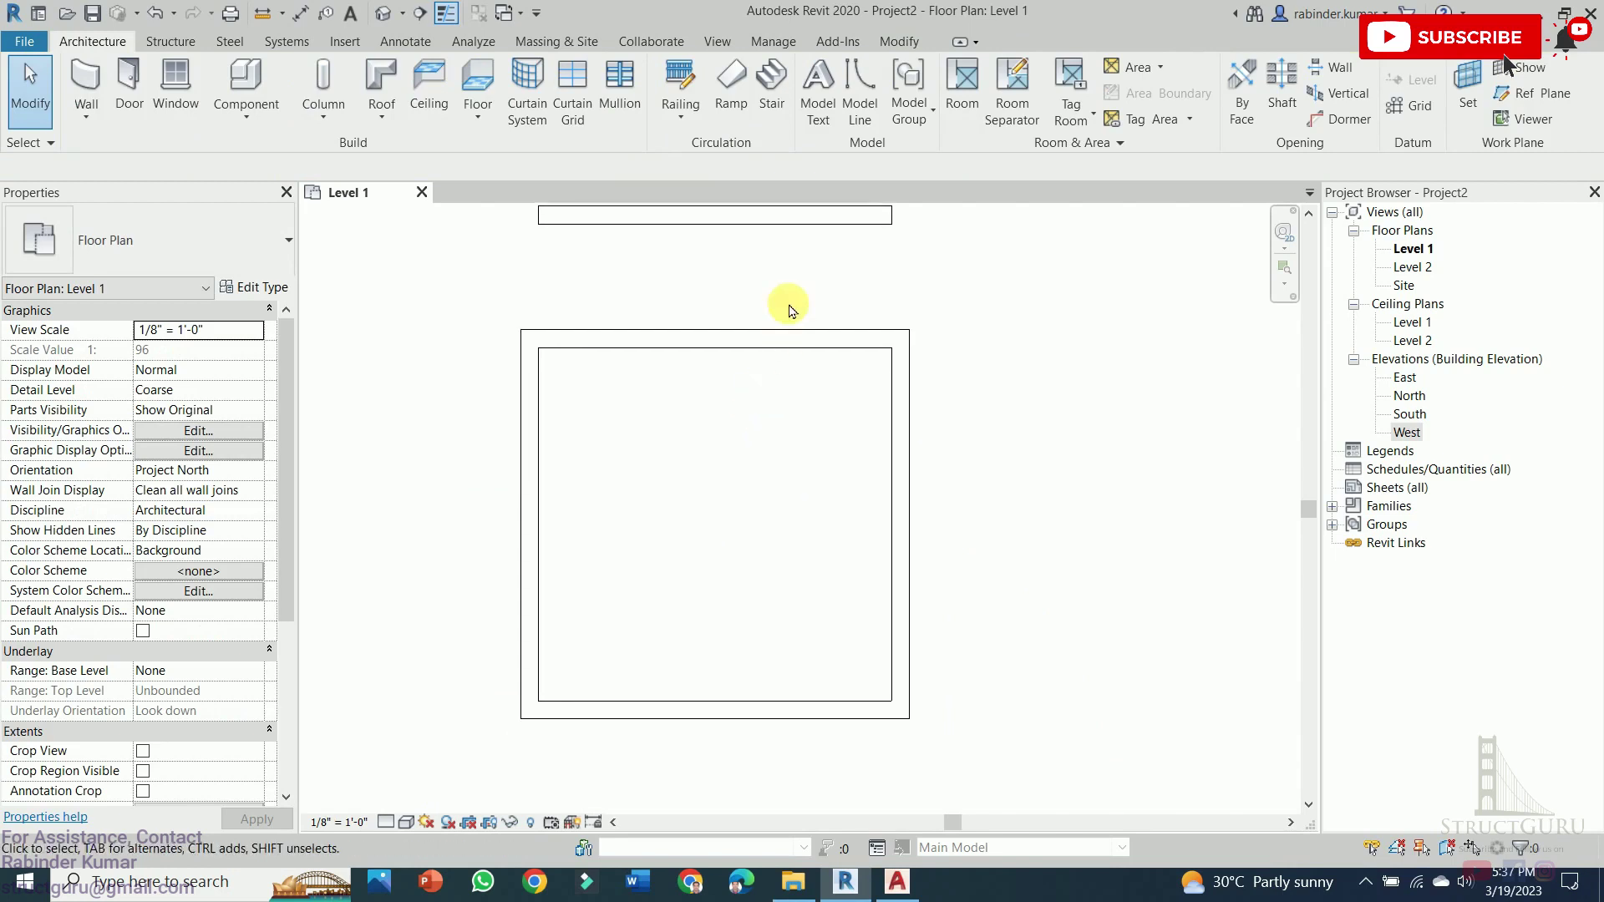
left_click(767, 345)
key("Escape")
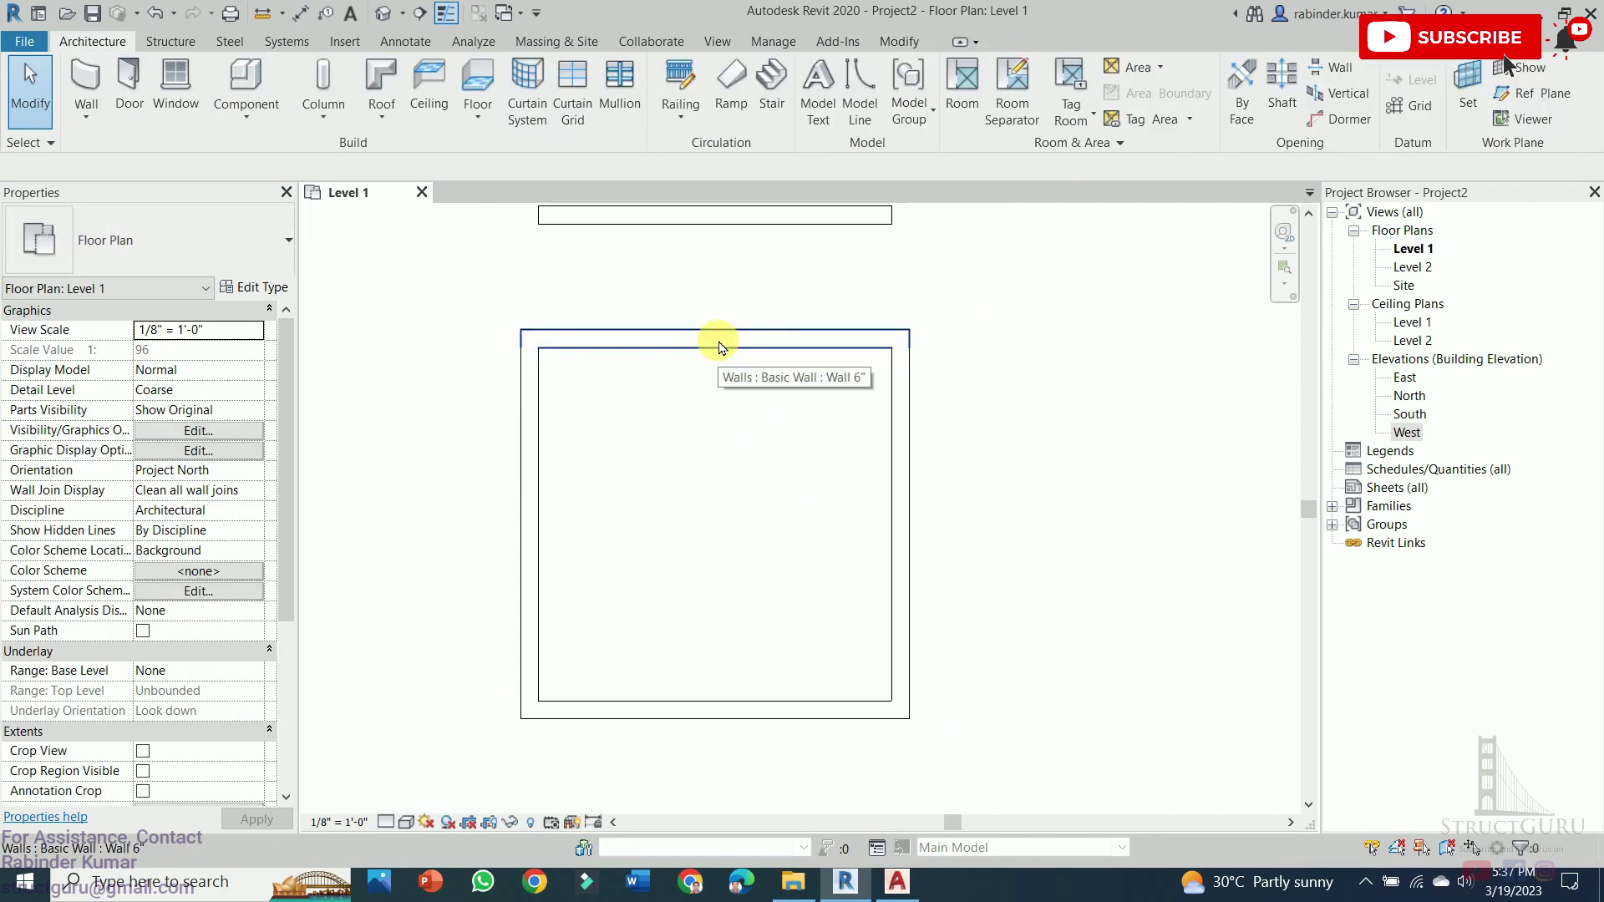
left_click(716, 343)
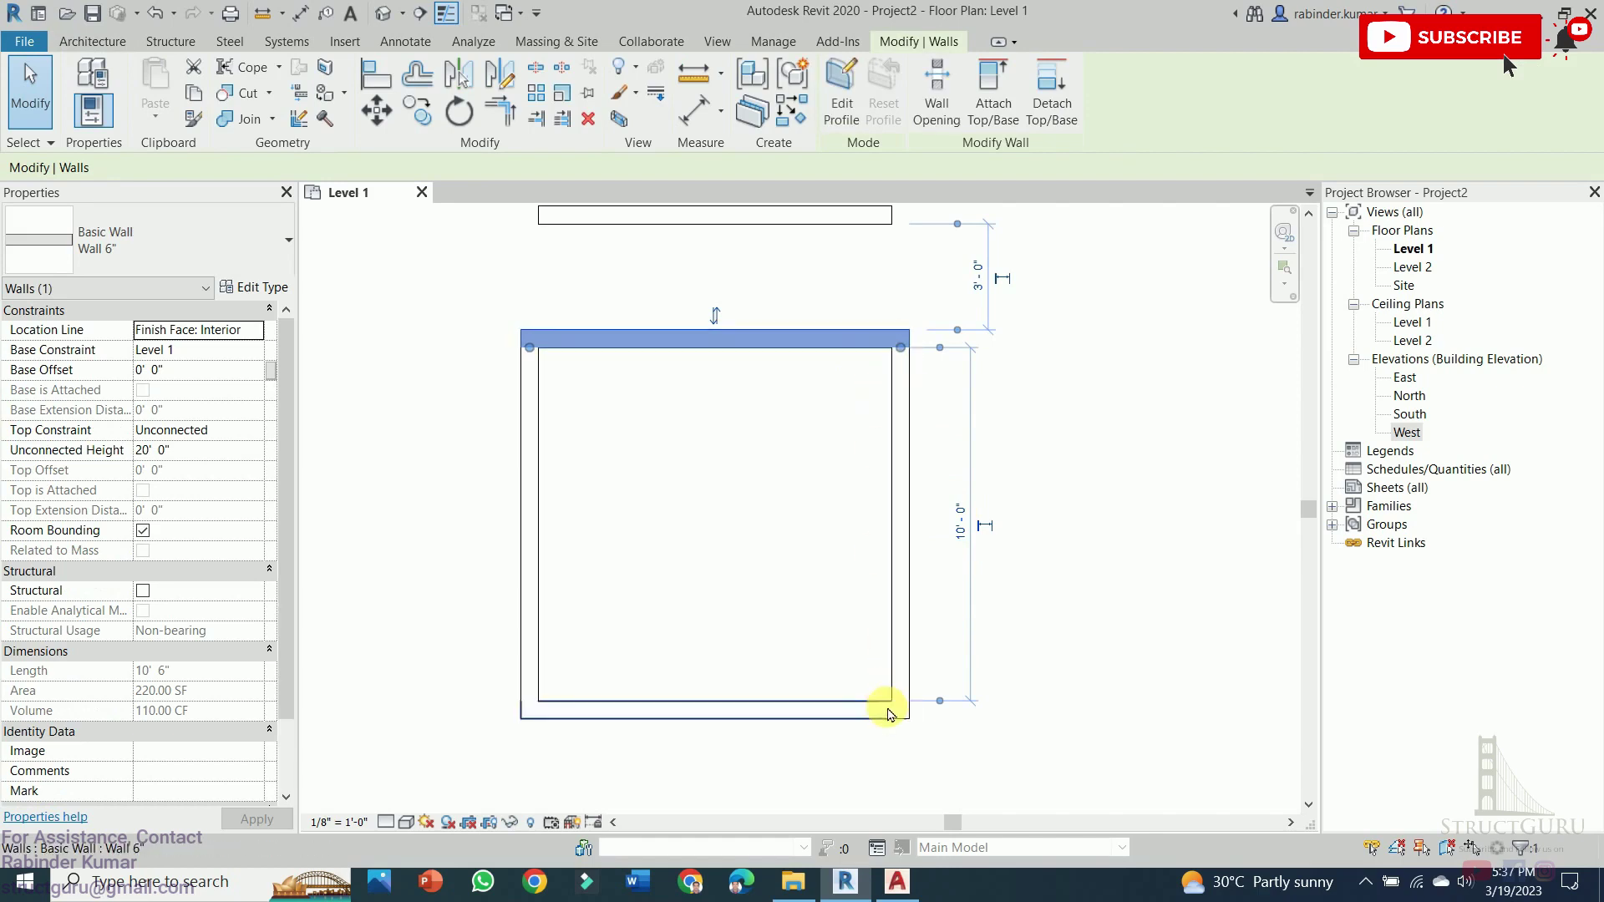
left_click(900, 526)
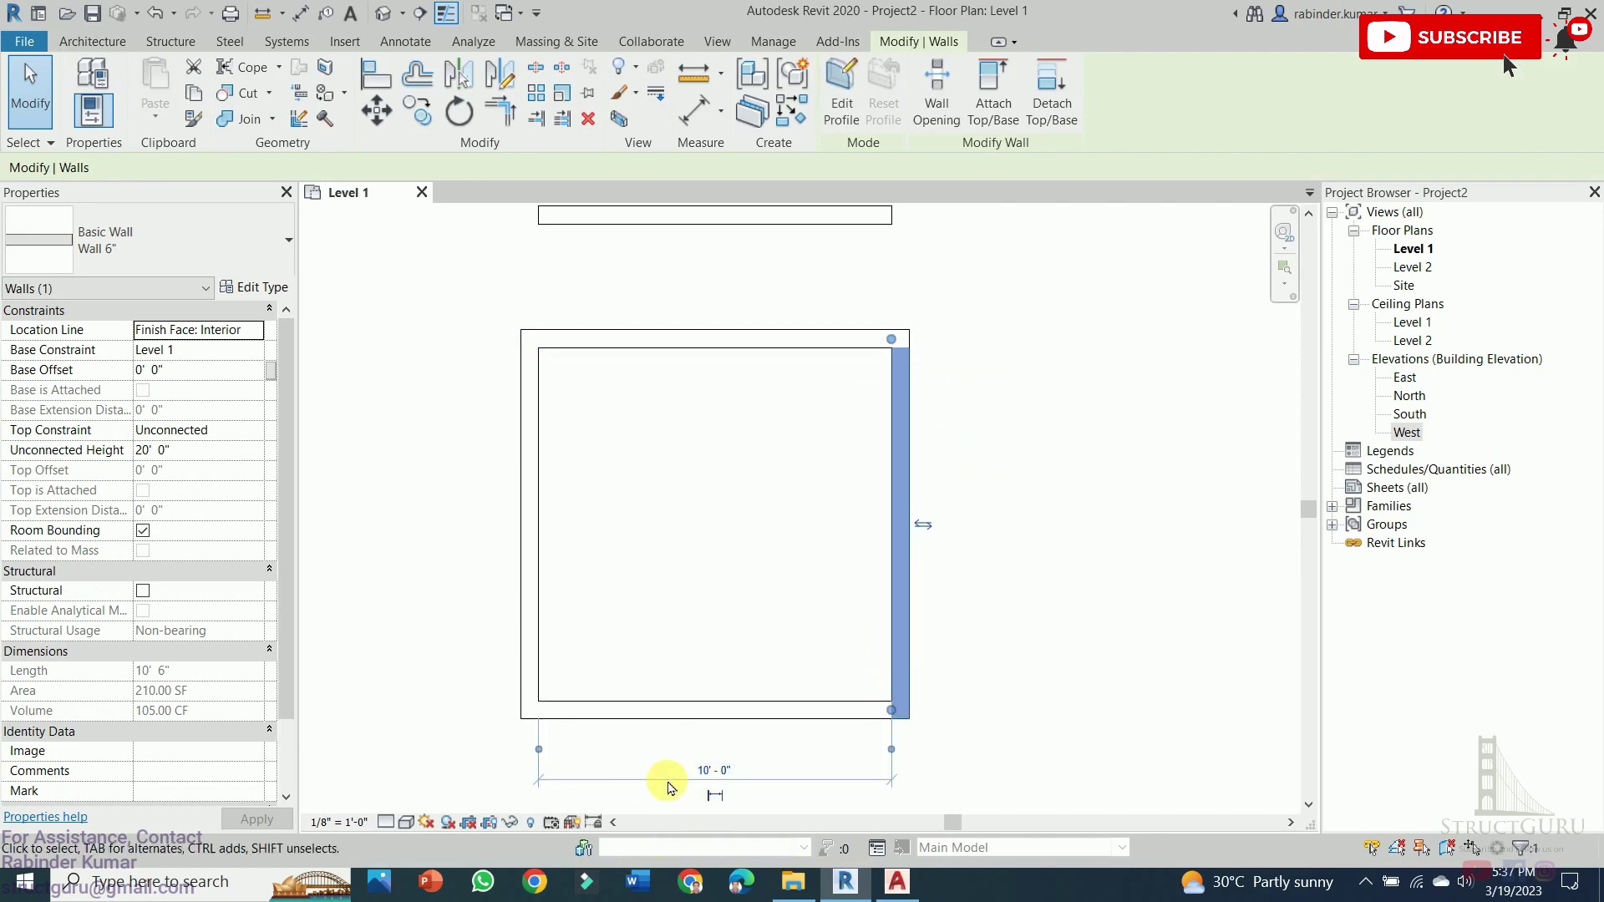
Adjust the temporary dimension to check the wall length reads 10'-6", then deselect
scroll(816, 742, "up", 3)
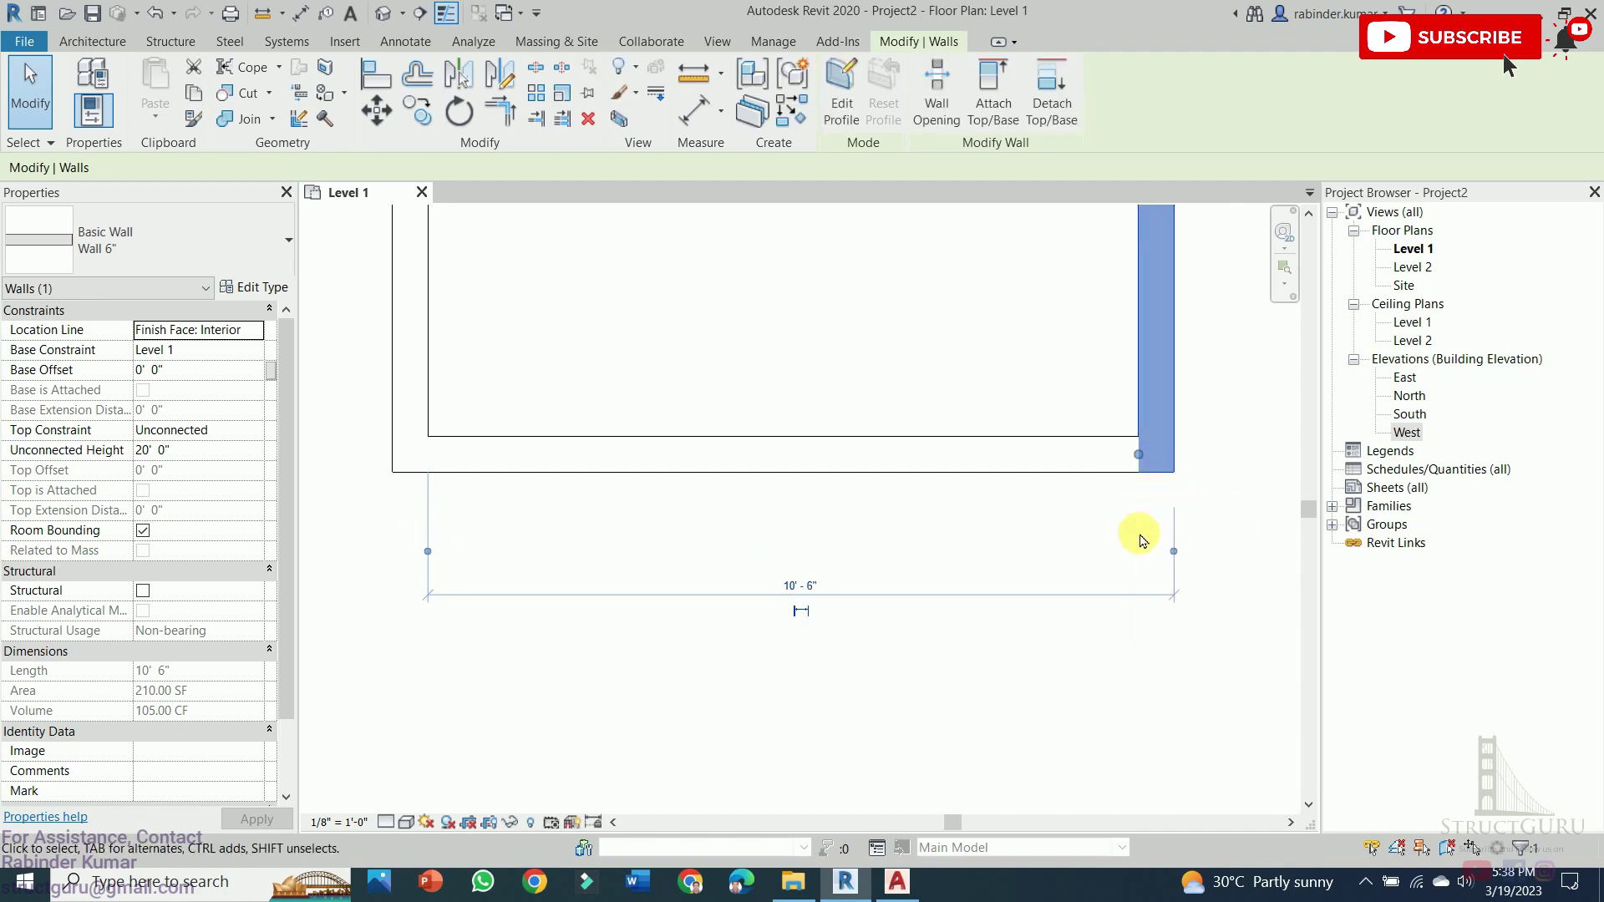
left_click_drag(1139, 537, 1175, 551)
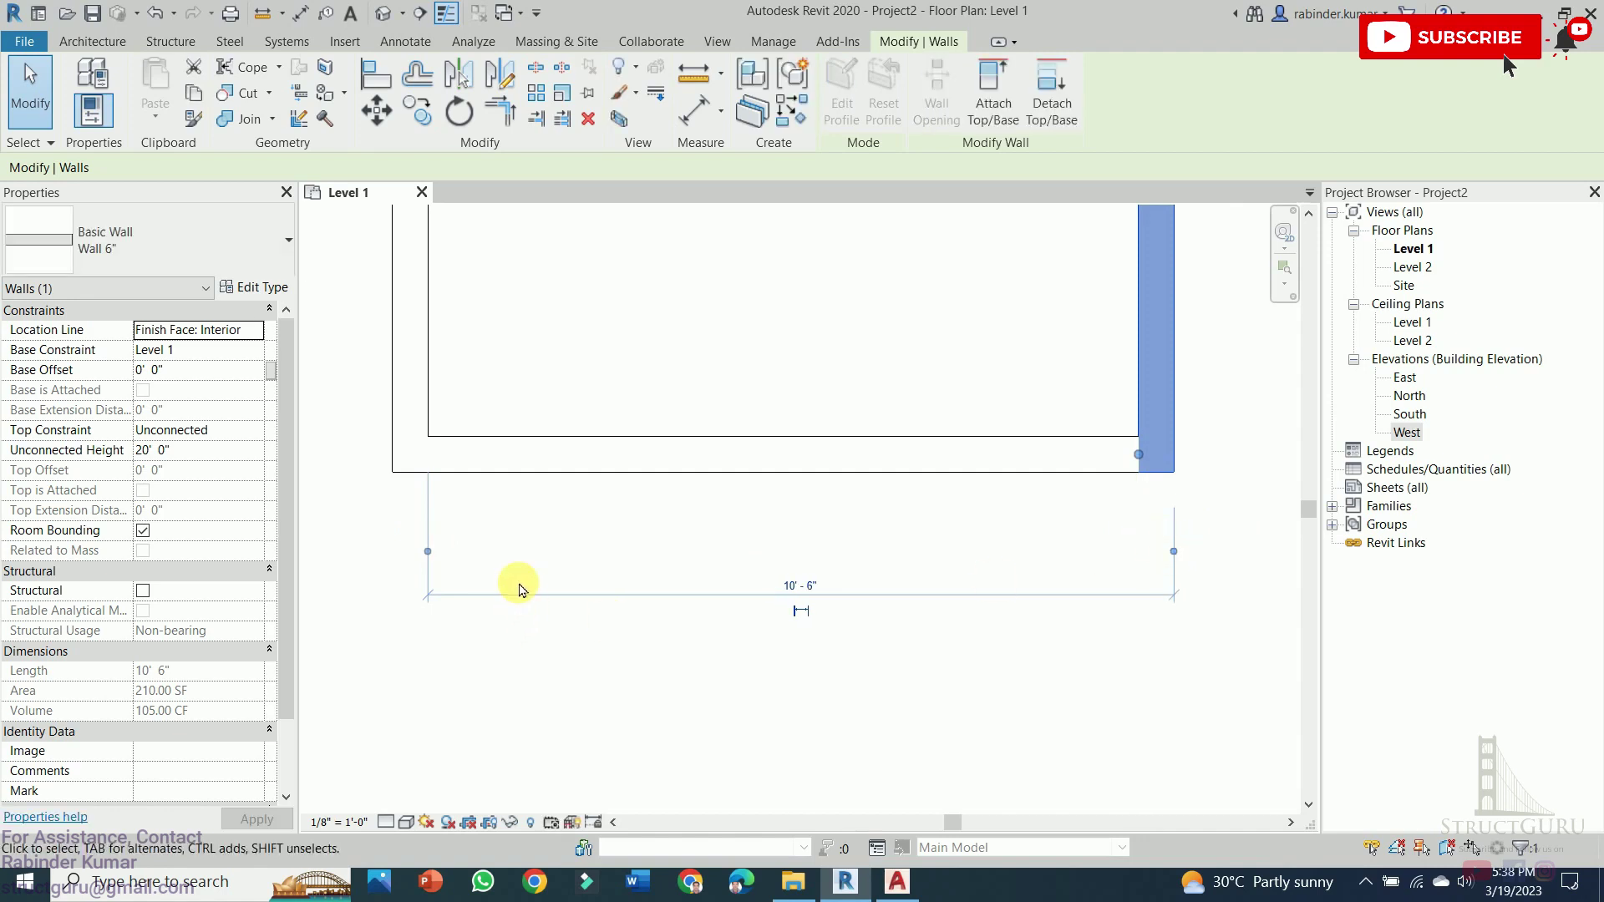
left_click_drag(427, 551, 394, 555)
left_click_drag(1173, 551, 1151, 549)
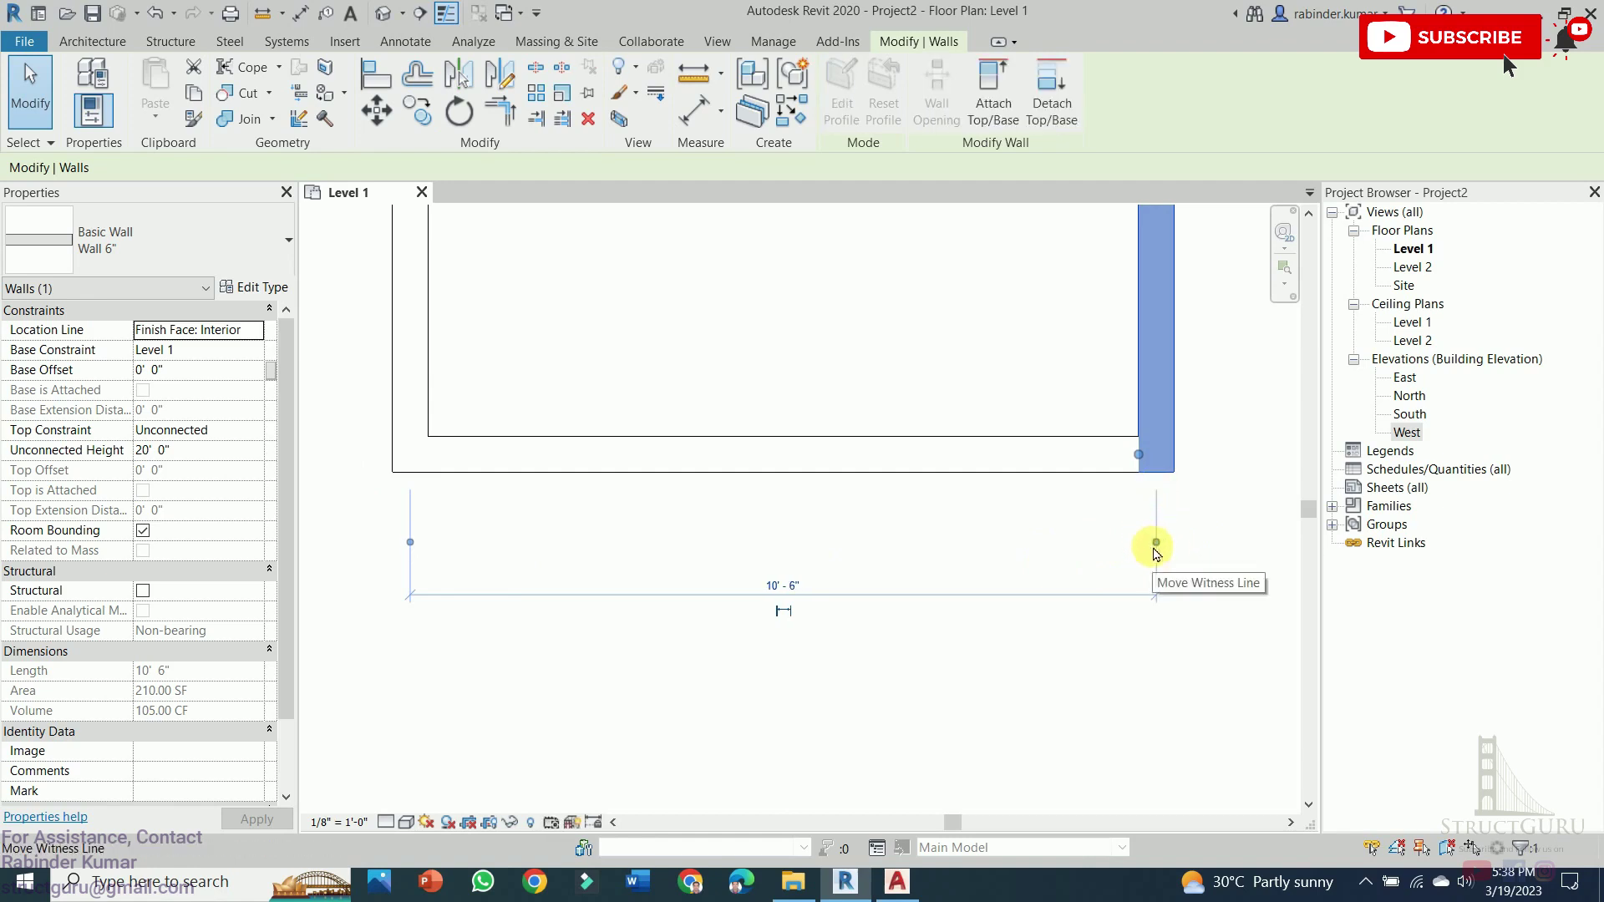
left_click(1051, 571)
scroll(836, 568, "down", 5)
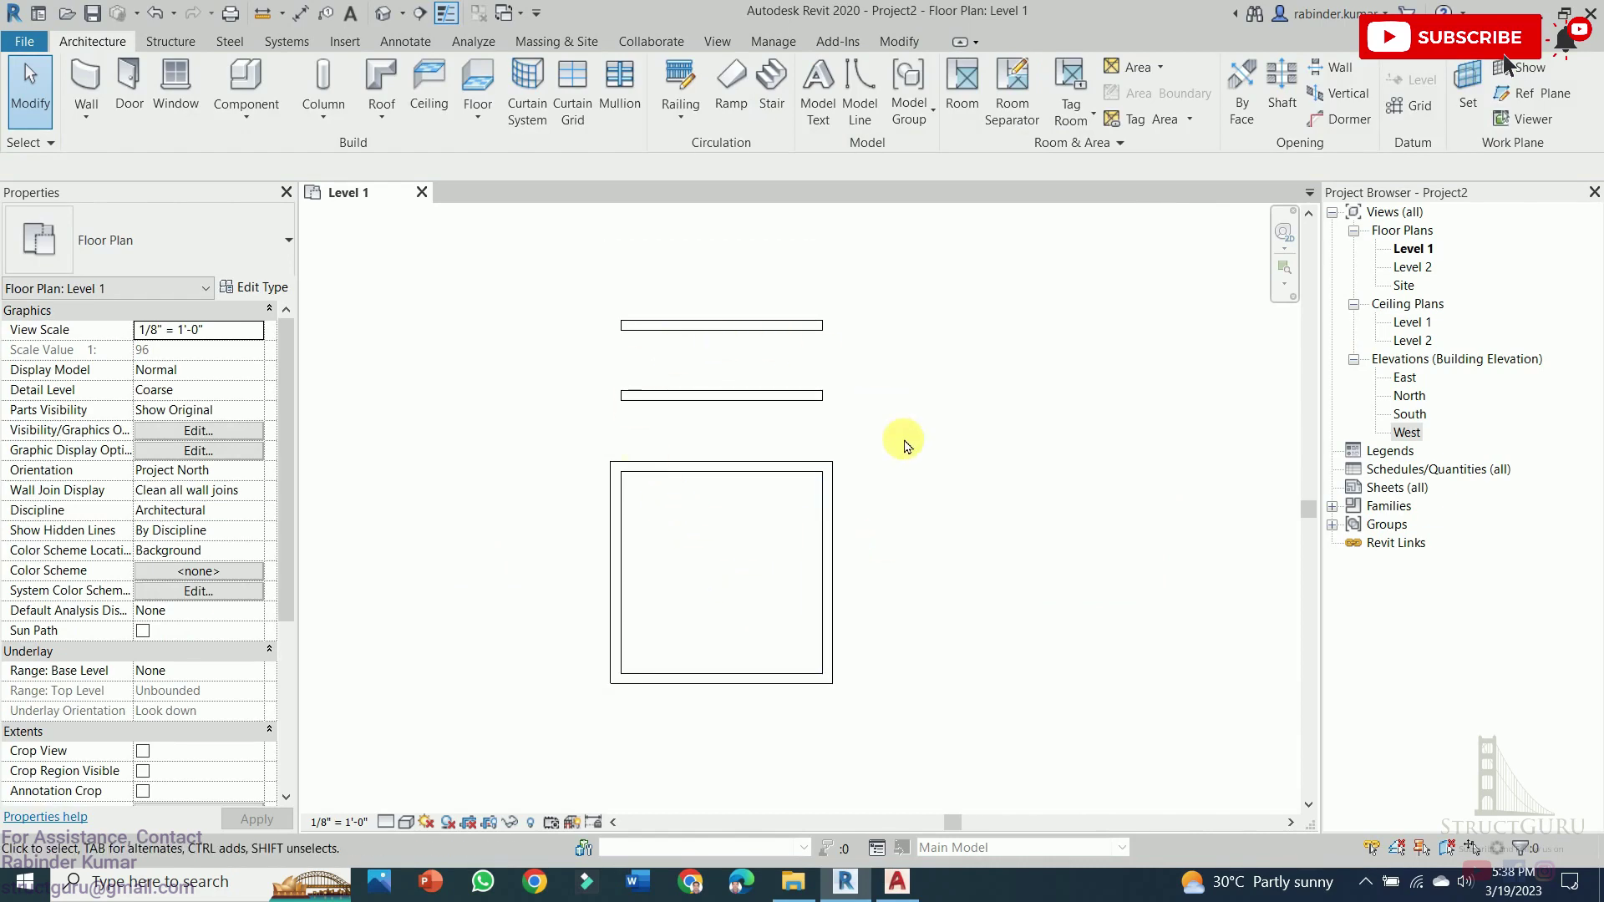
scroll(904, 430, "up", 1)
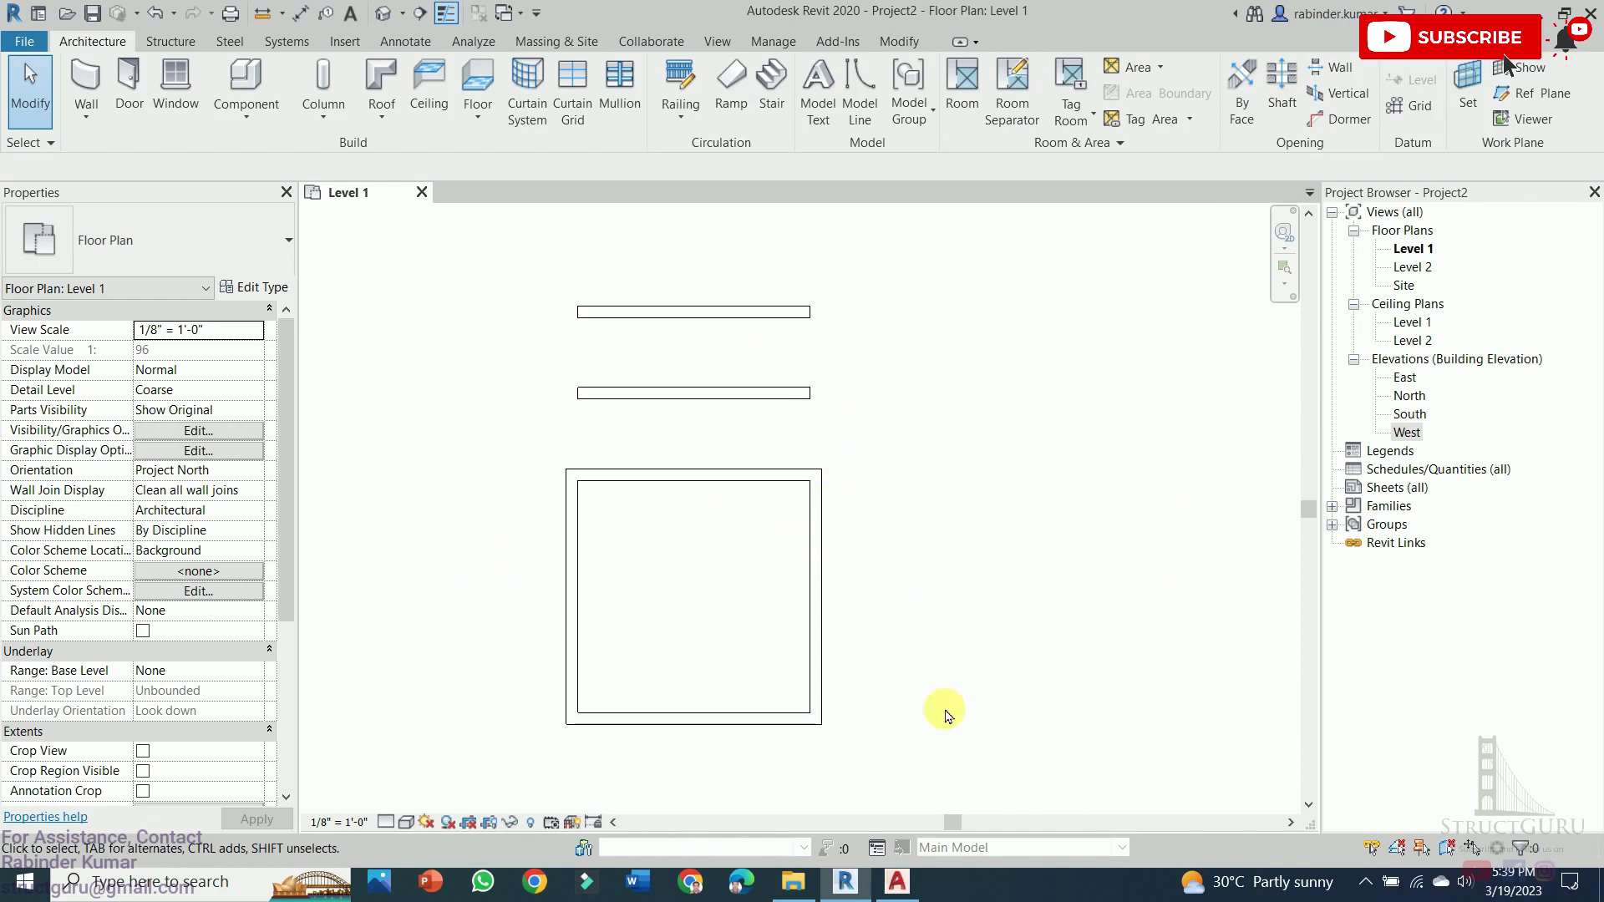
In AutoCAD, add the 46'-6" overall width and 39'-6" overall depth dimensions to the ground floor plan
left_click(892, 886)
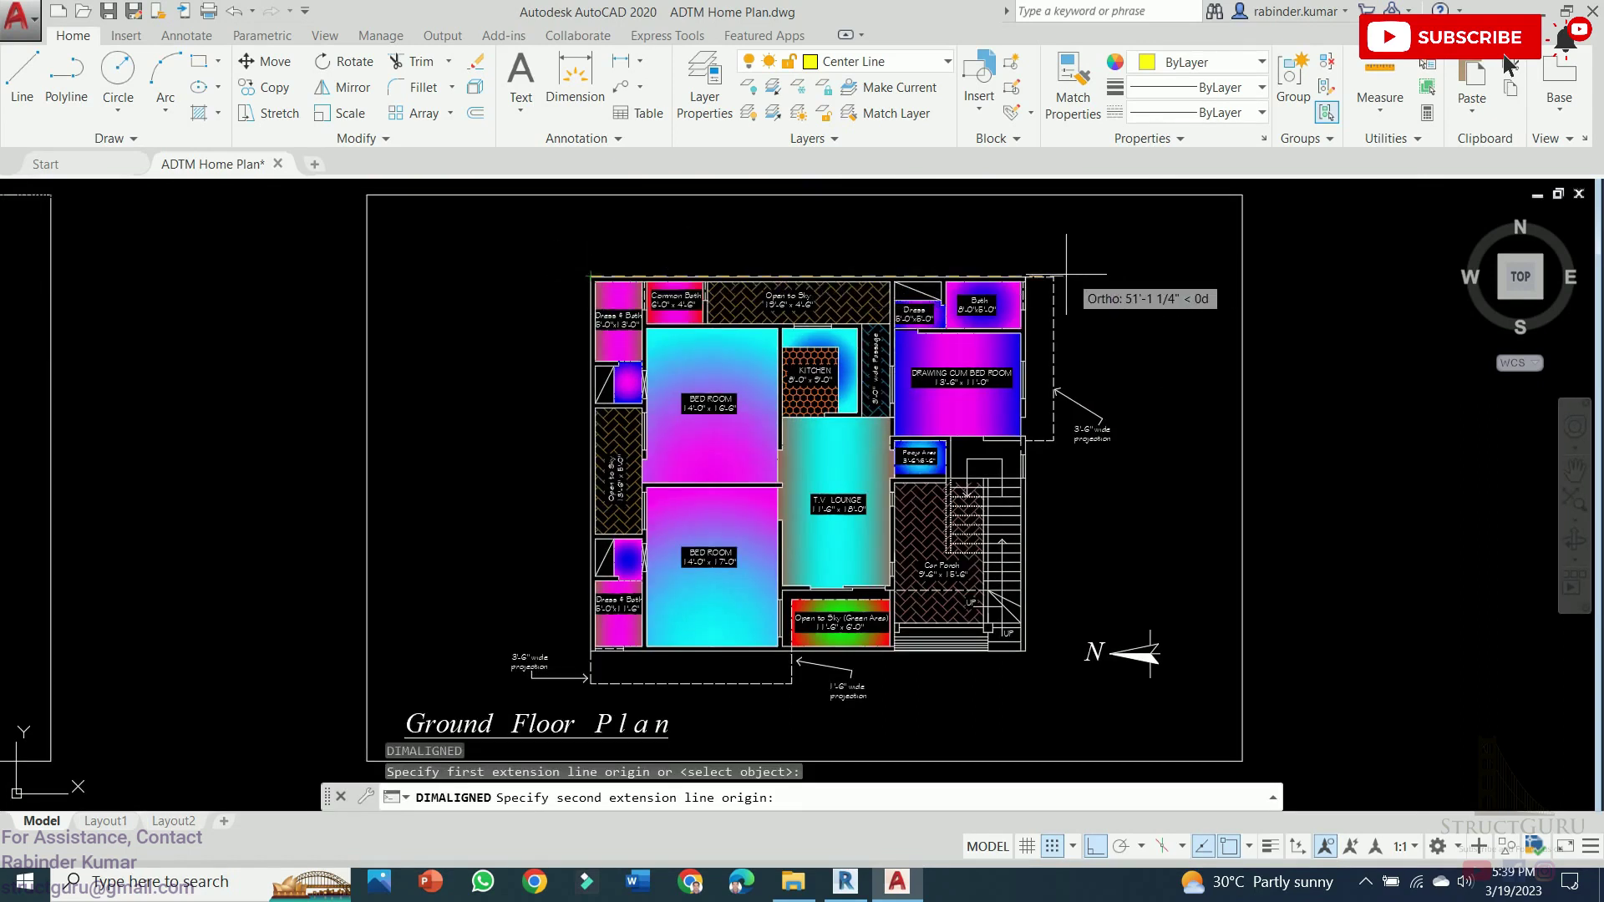
scroll(1086, 255, "up", 4)
left_click(1022, 279)
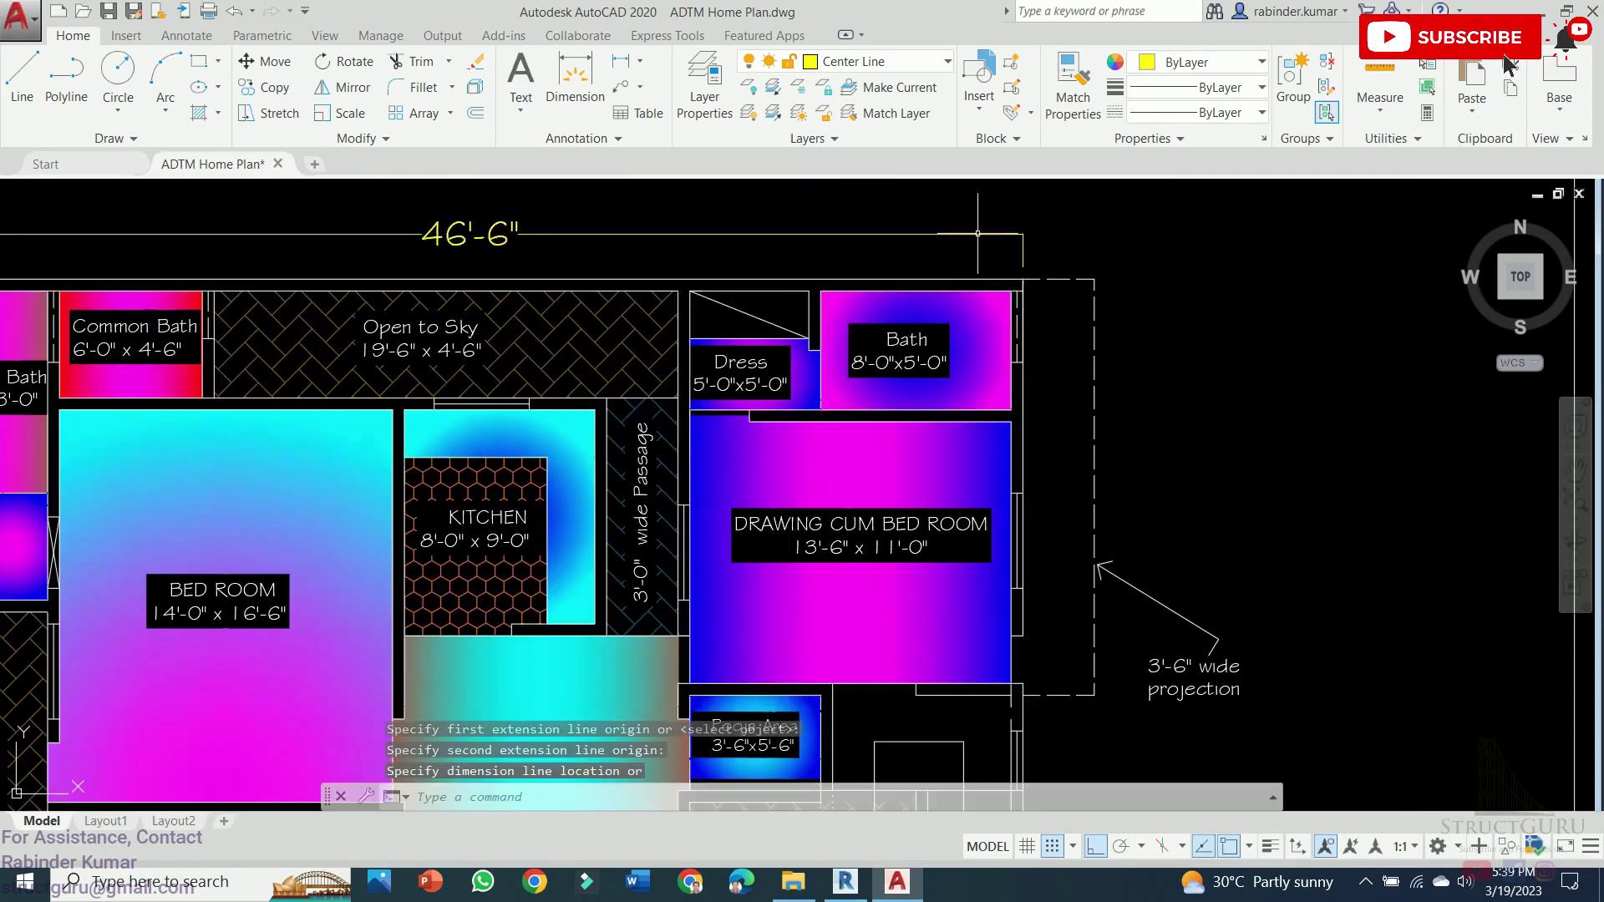
left_click(977, 234)
scroll(978, 234, "down", 8)
scroll(746, 382, "up", 8)
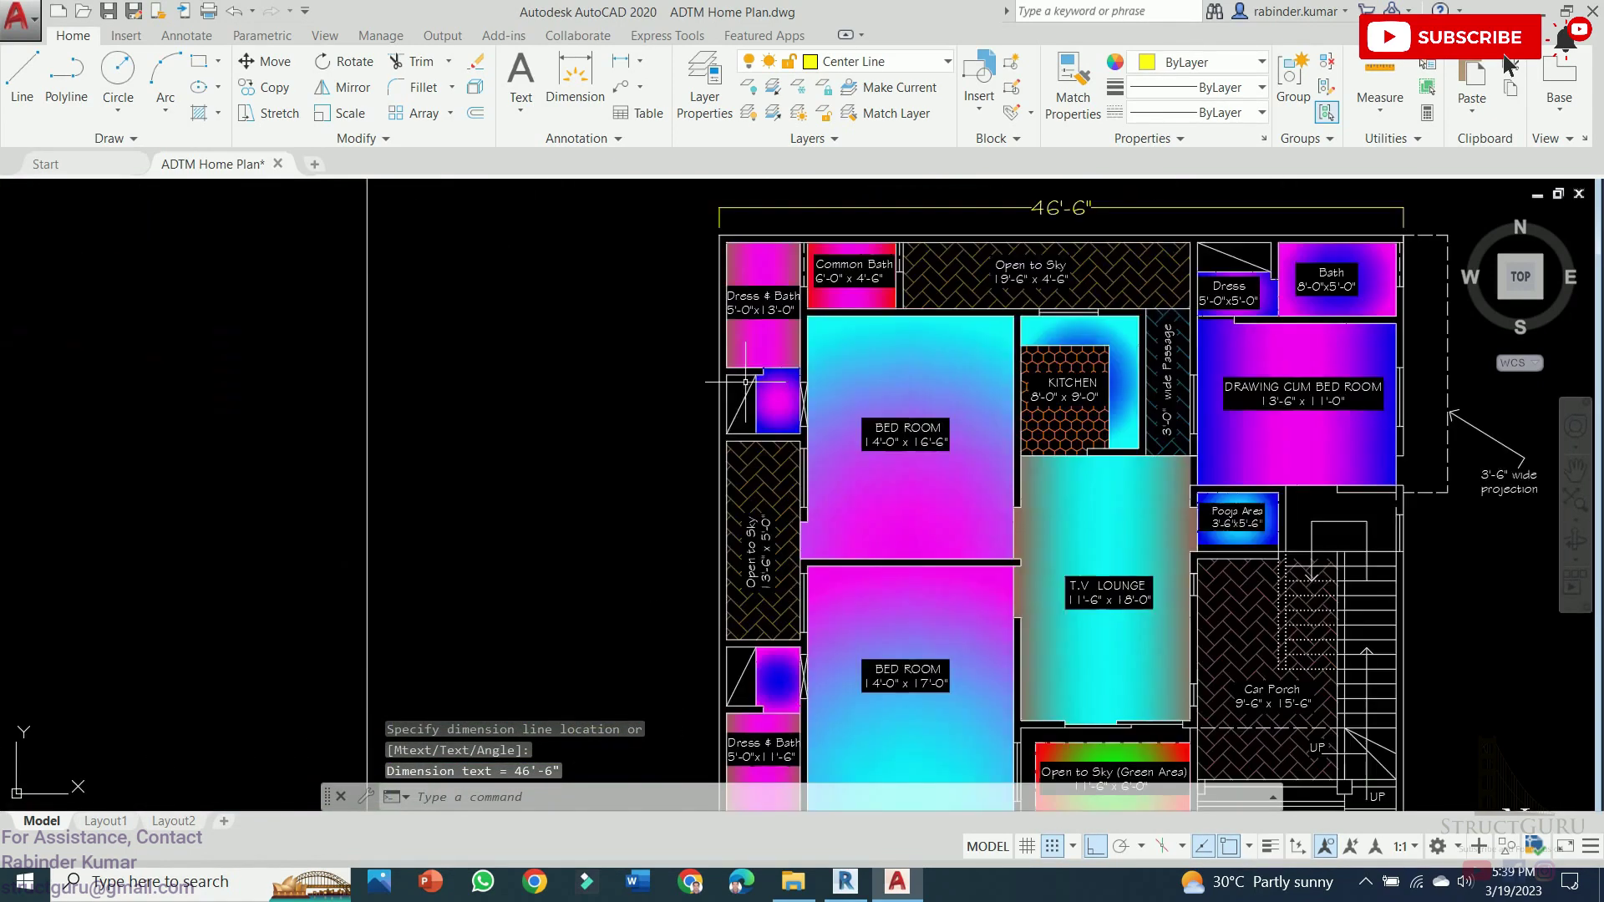
scroll(746, 382, "down", 3)
key("space")
left_click(727, 286)
left_click(727, 649)
left_click(637, 497)
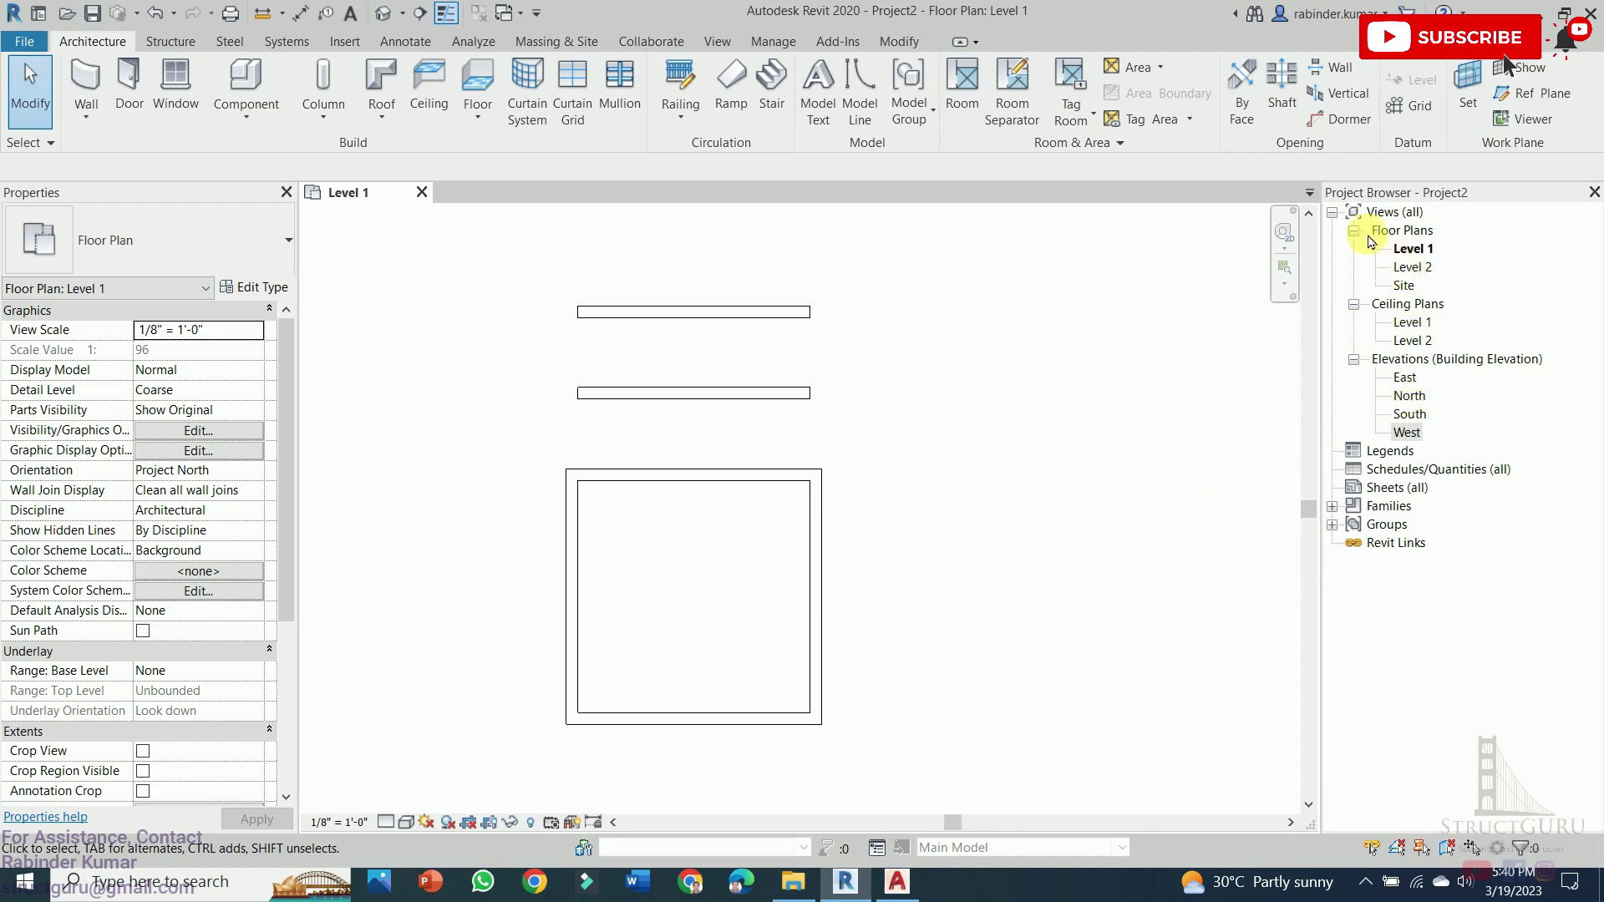
Open the North elevation and select the wall to check its height
left_click(1410, 399)
double_click(1410, 399)
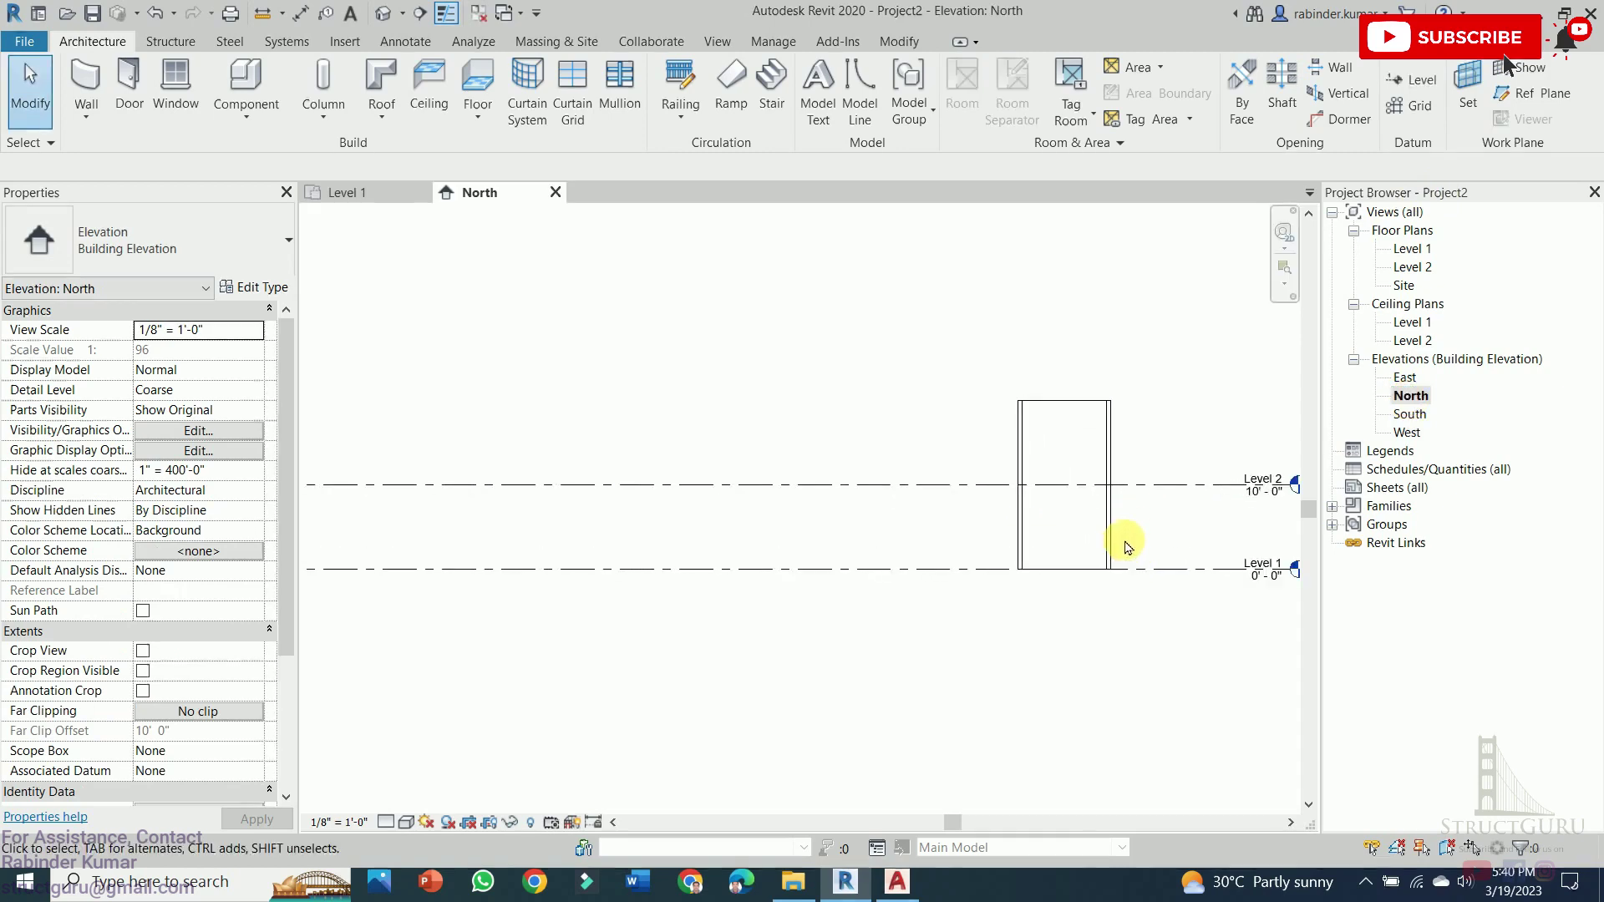
scroll(1121, 543, "up", 4)
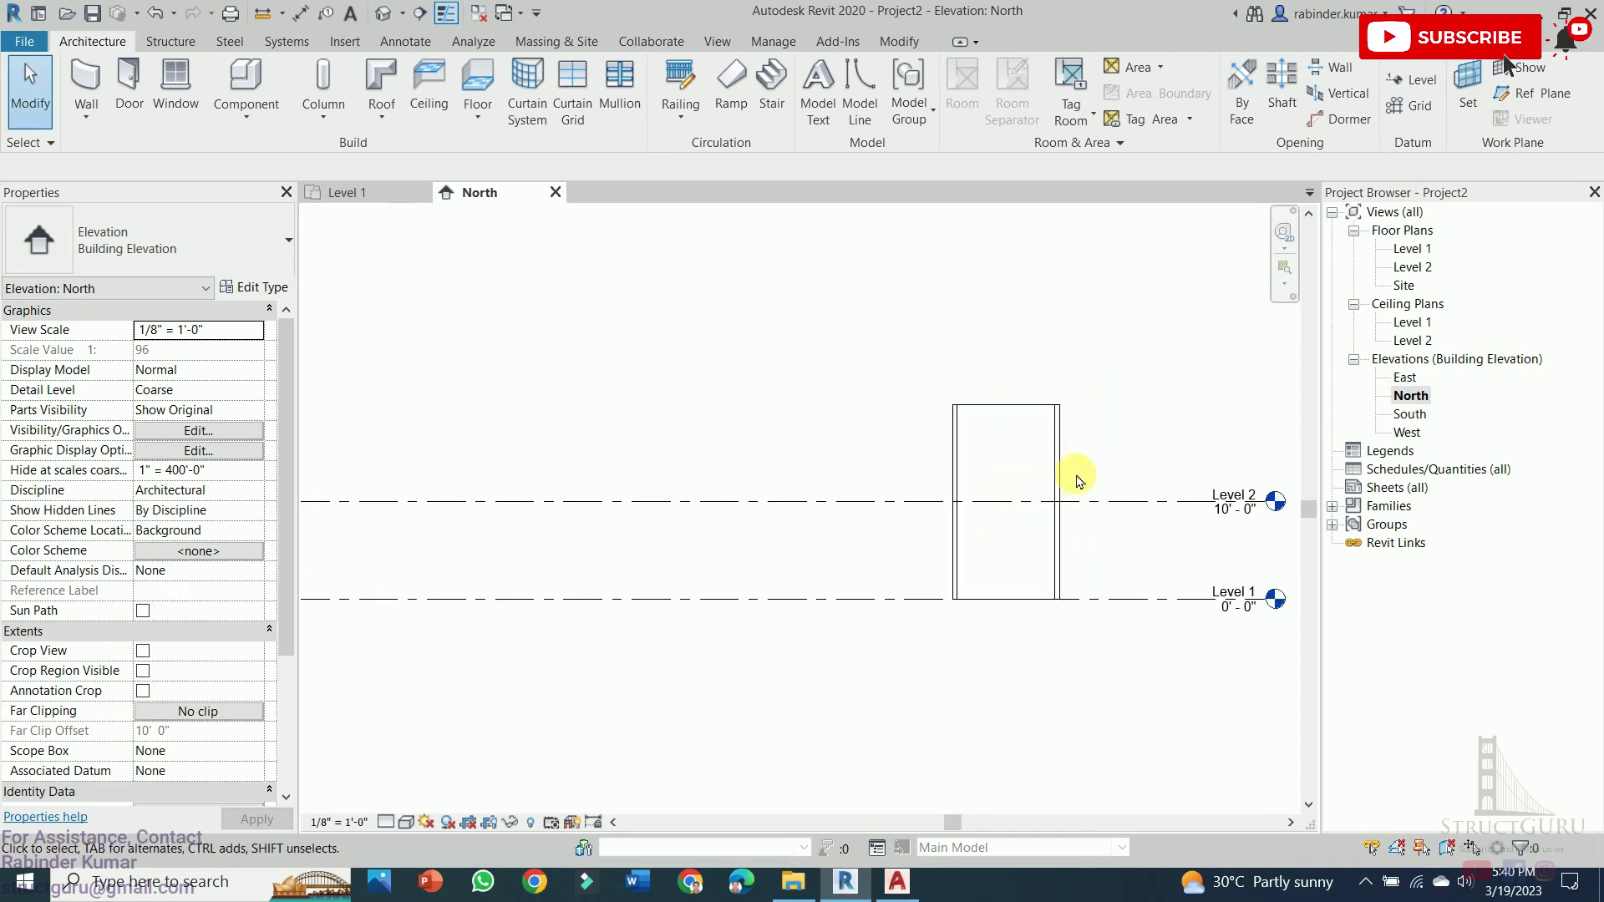
left_click(1059, 561)
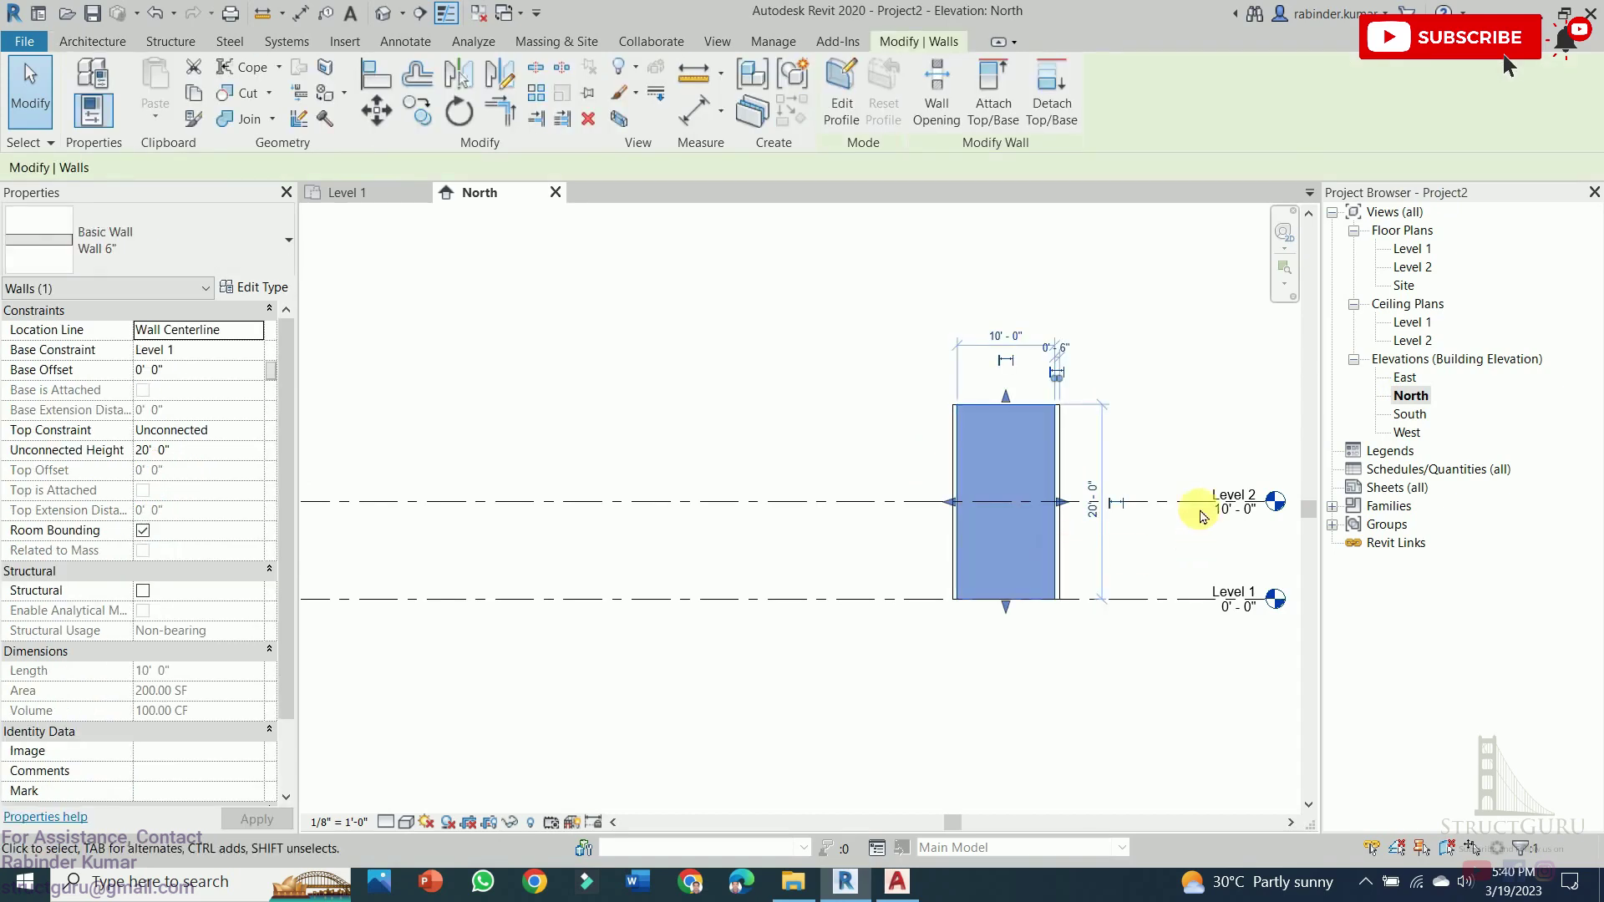
left_click(1086, 551)
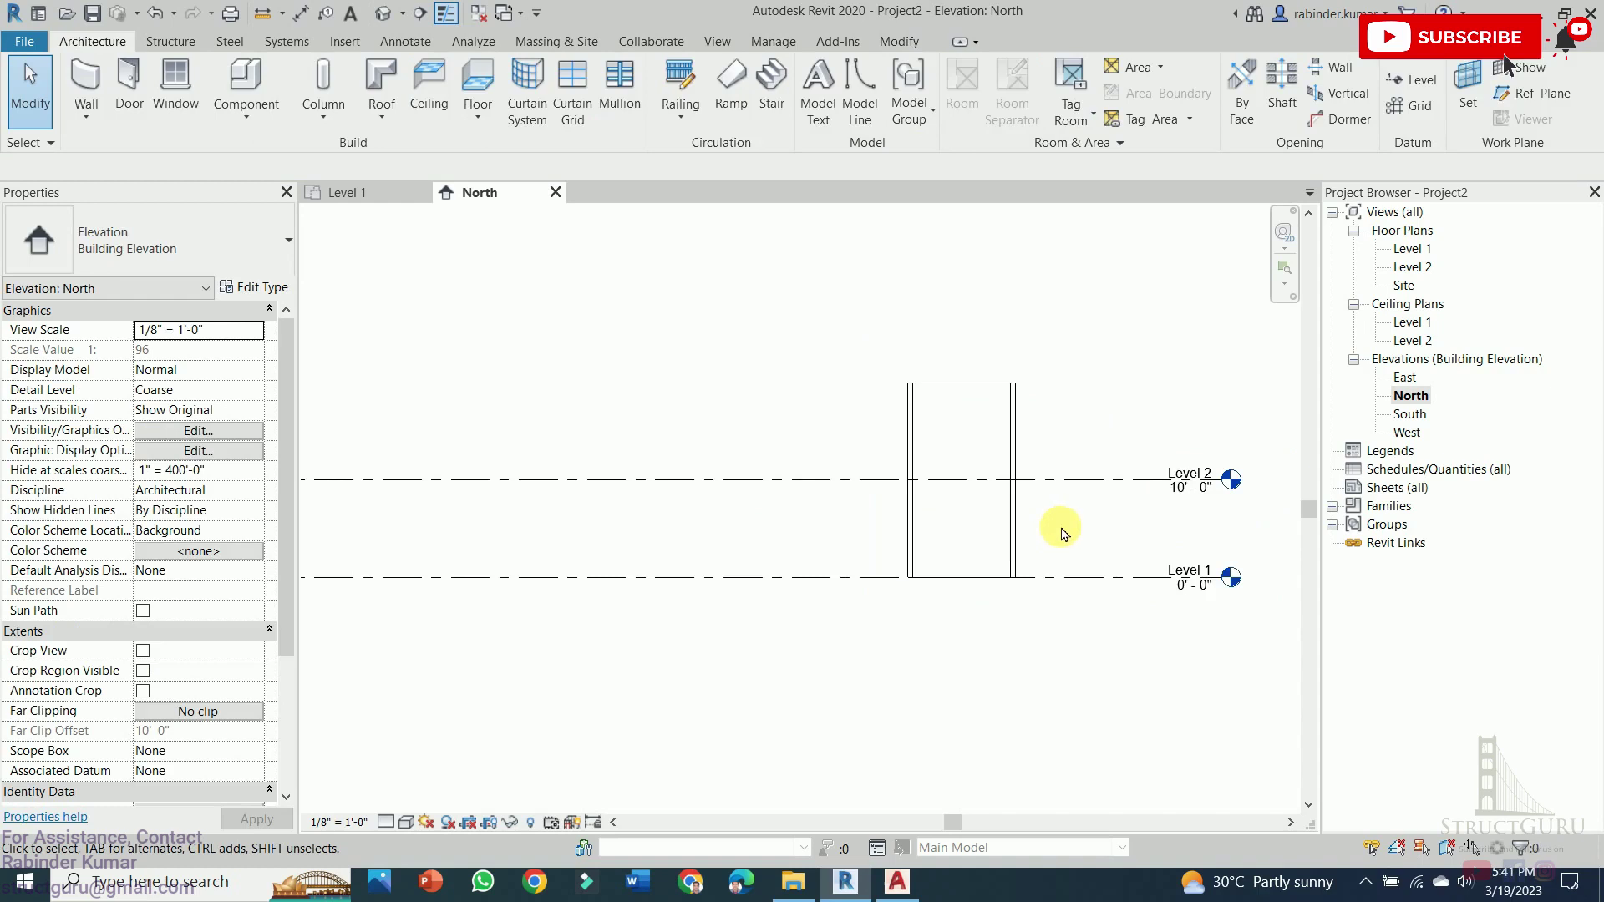
Pan and zoom the North elevation to frame the walls and levels
scroll(1065, 555, "down", 2)
middle_click_drag(1067, 558, 1036, 575)
scroll(1062, 608, "down", 1)
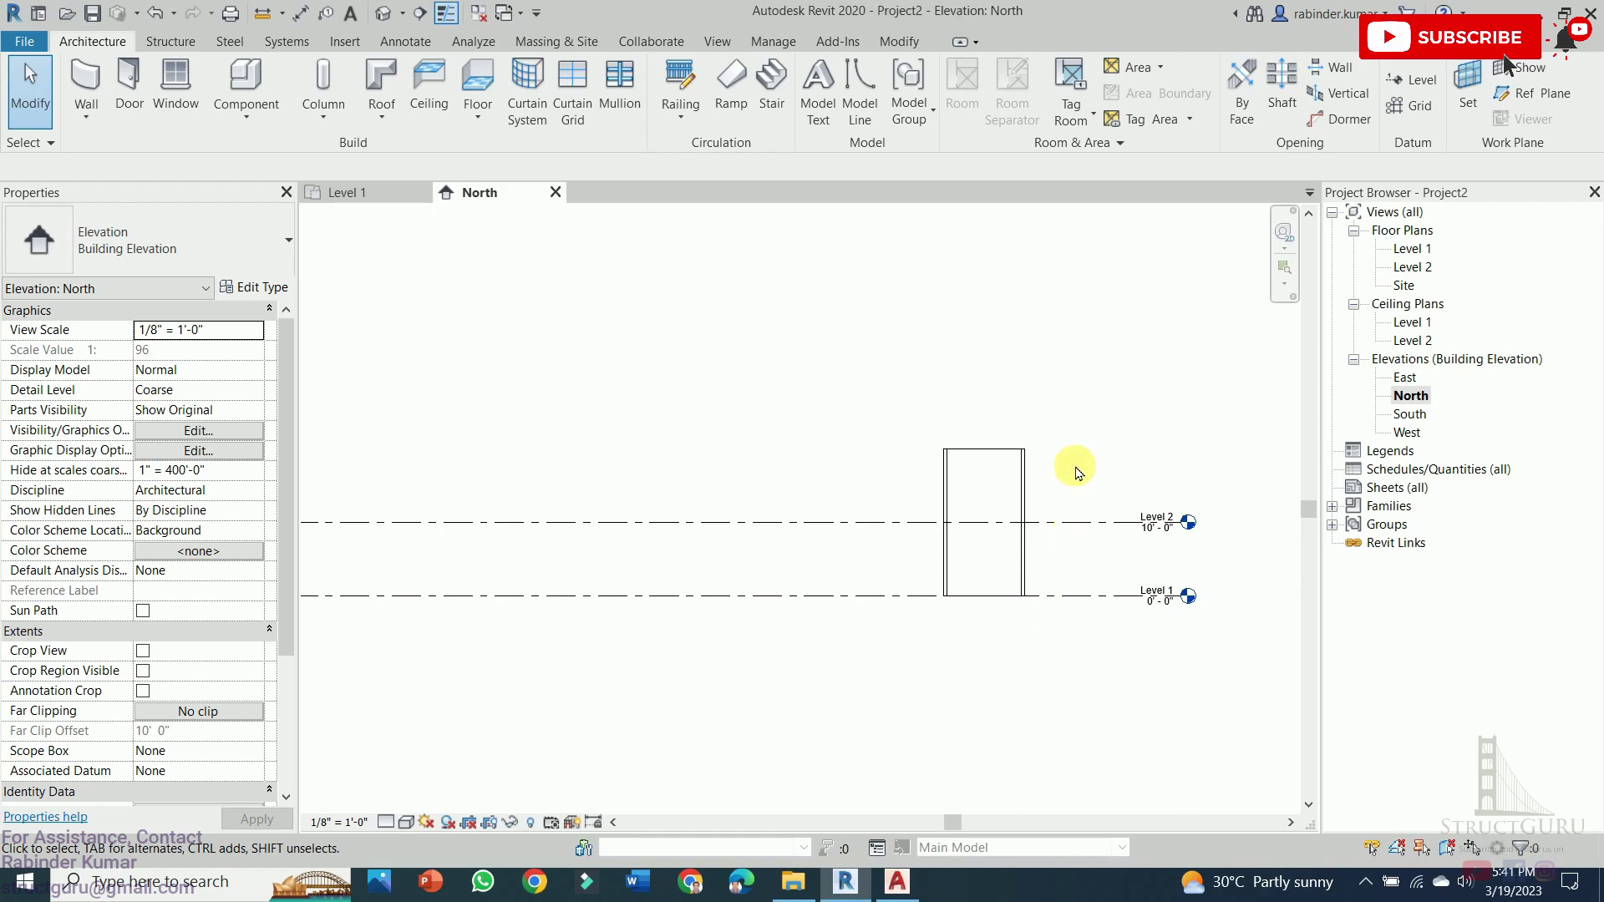
middle_click_drag(1066, 415, 1053, 499)
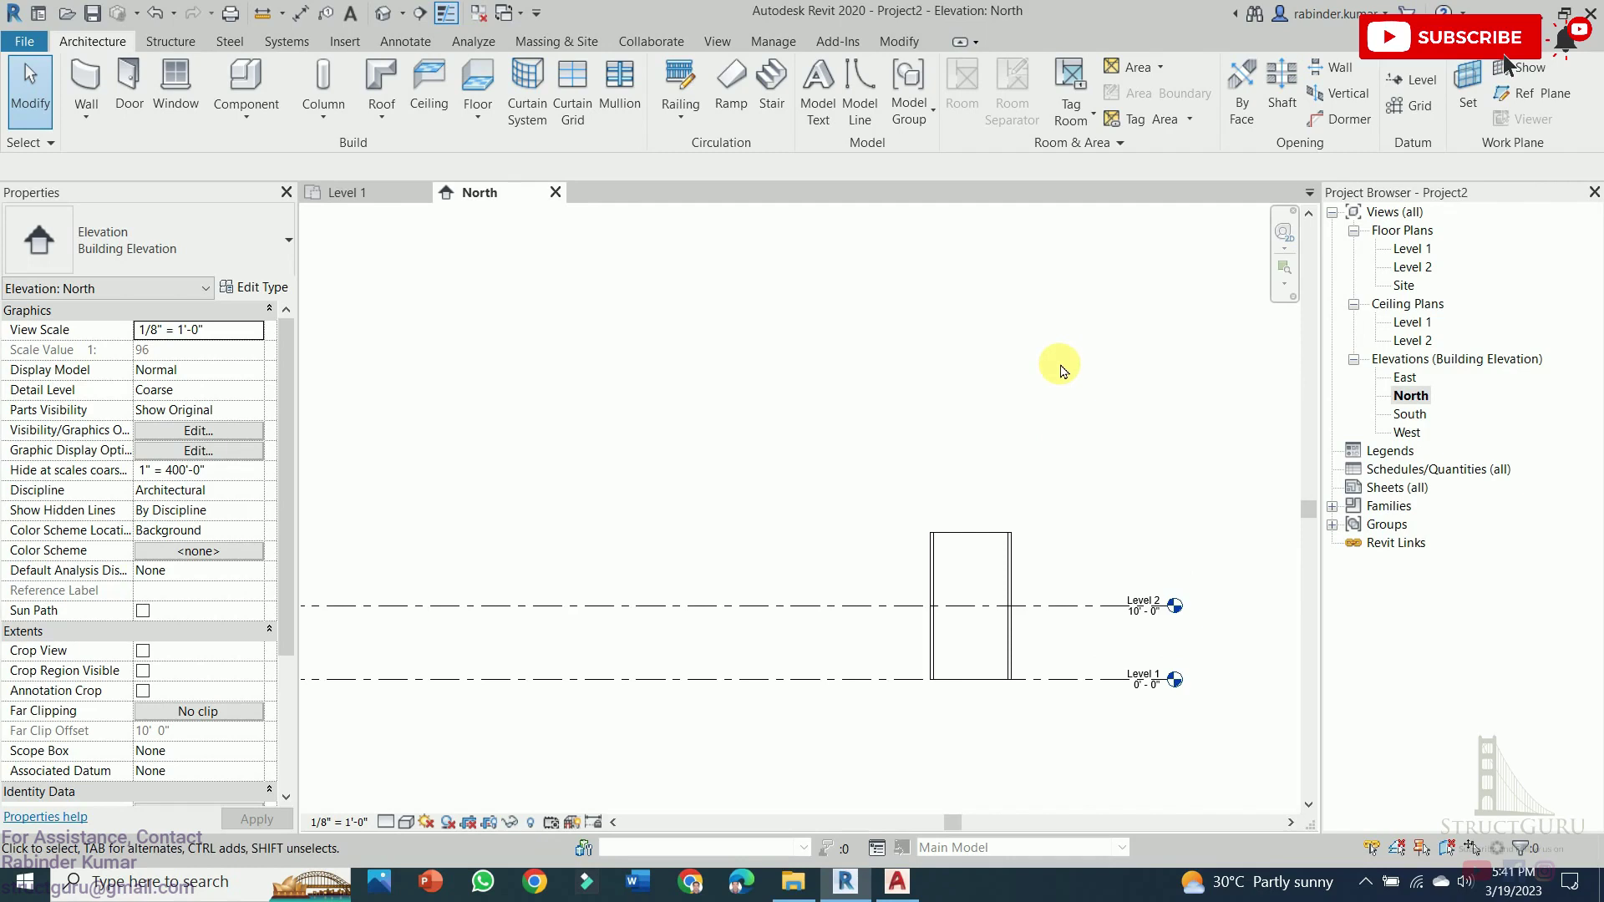
middle_click_drag(1075, 480, 1067, 490)
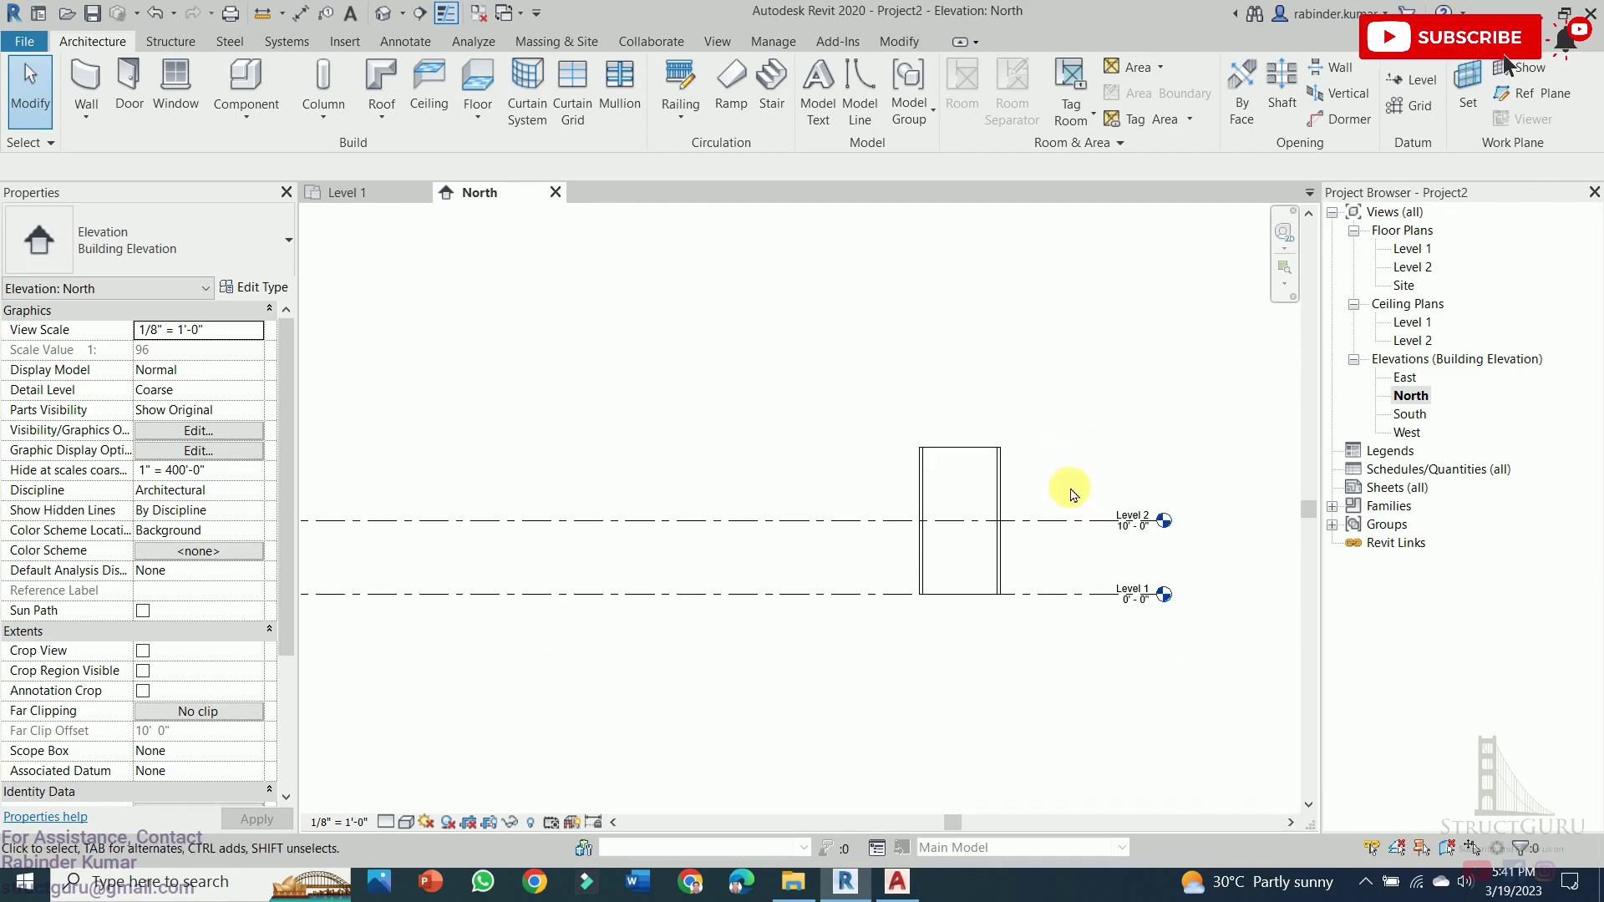
middle_click_drag(1077, 585, 1133, 558)
scroll(1133, 558, "down", 1)
scroll(959, 544, "down", 1)
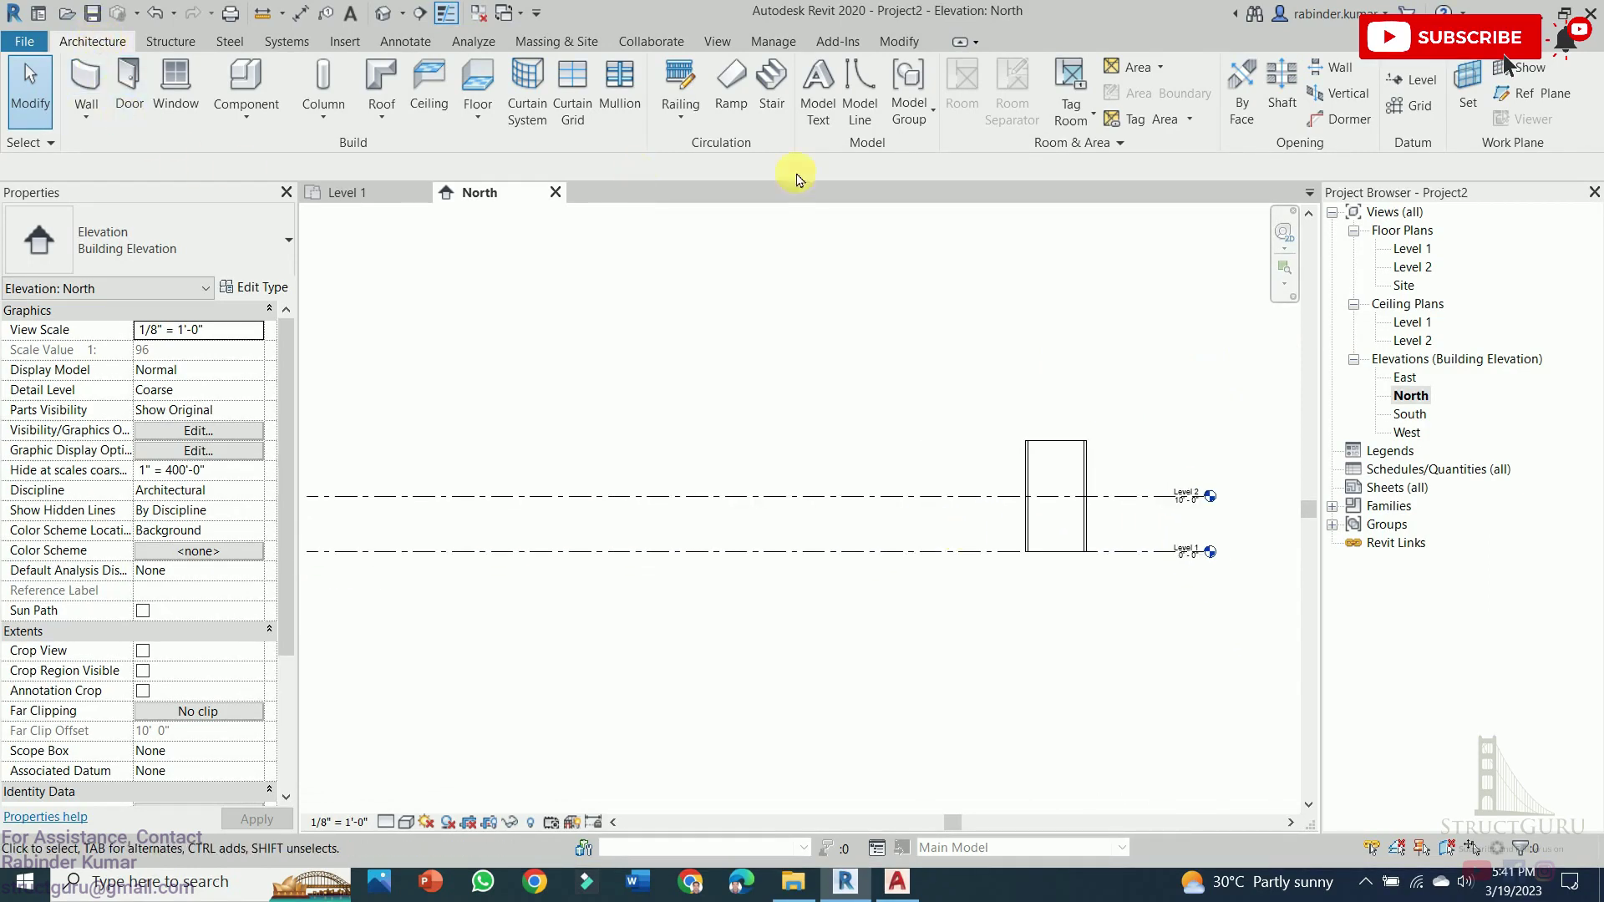
Draw a new level 5' below Level 1, spanning from its left end to its right end
left_click(1411, 84)
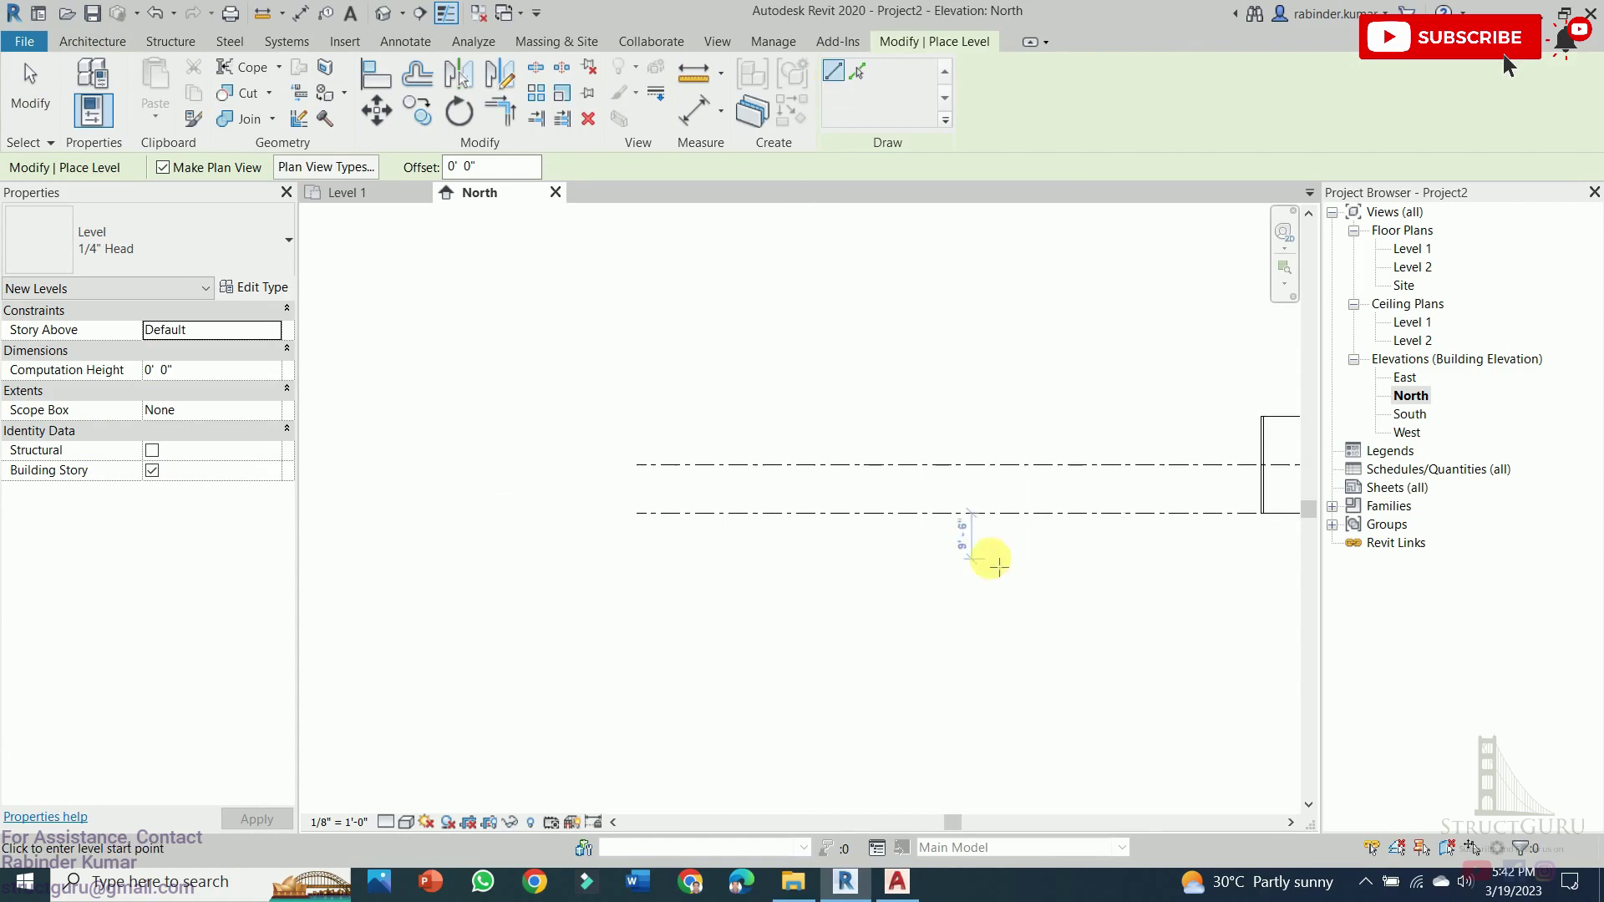
middle_click_drag(998, 566, 800, 585)
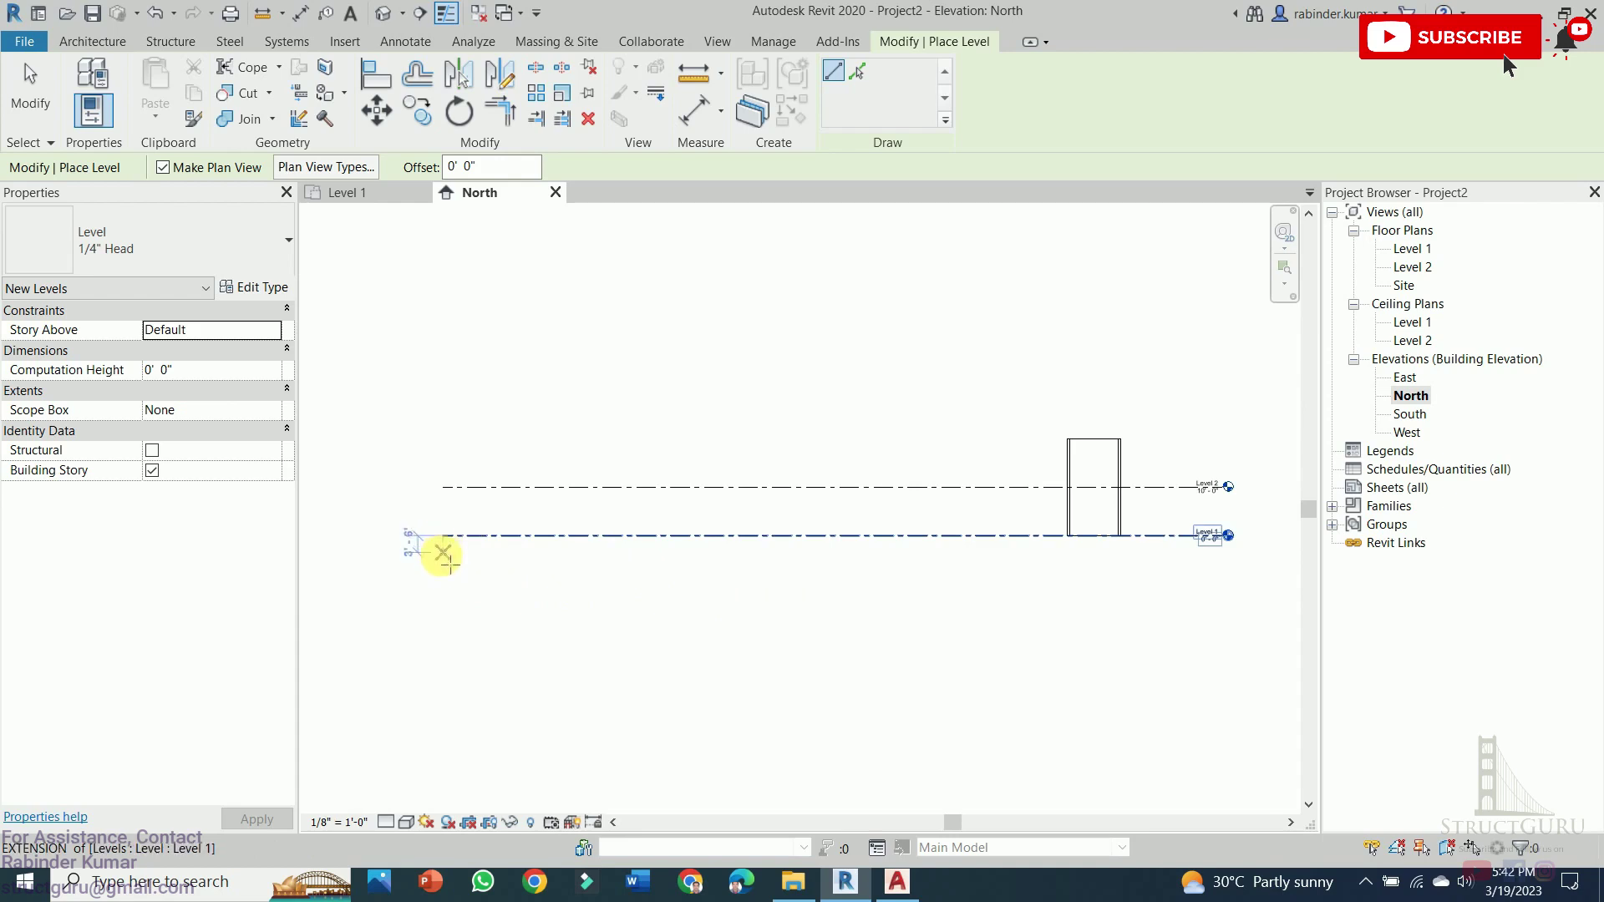
scroll(443, 535, "up", 1)
middle_click_drag(442, 536, 404, 632)
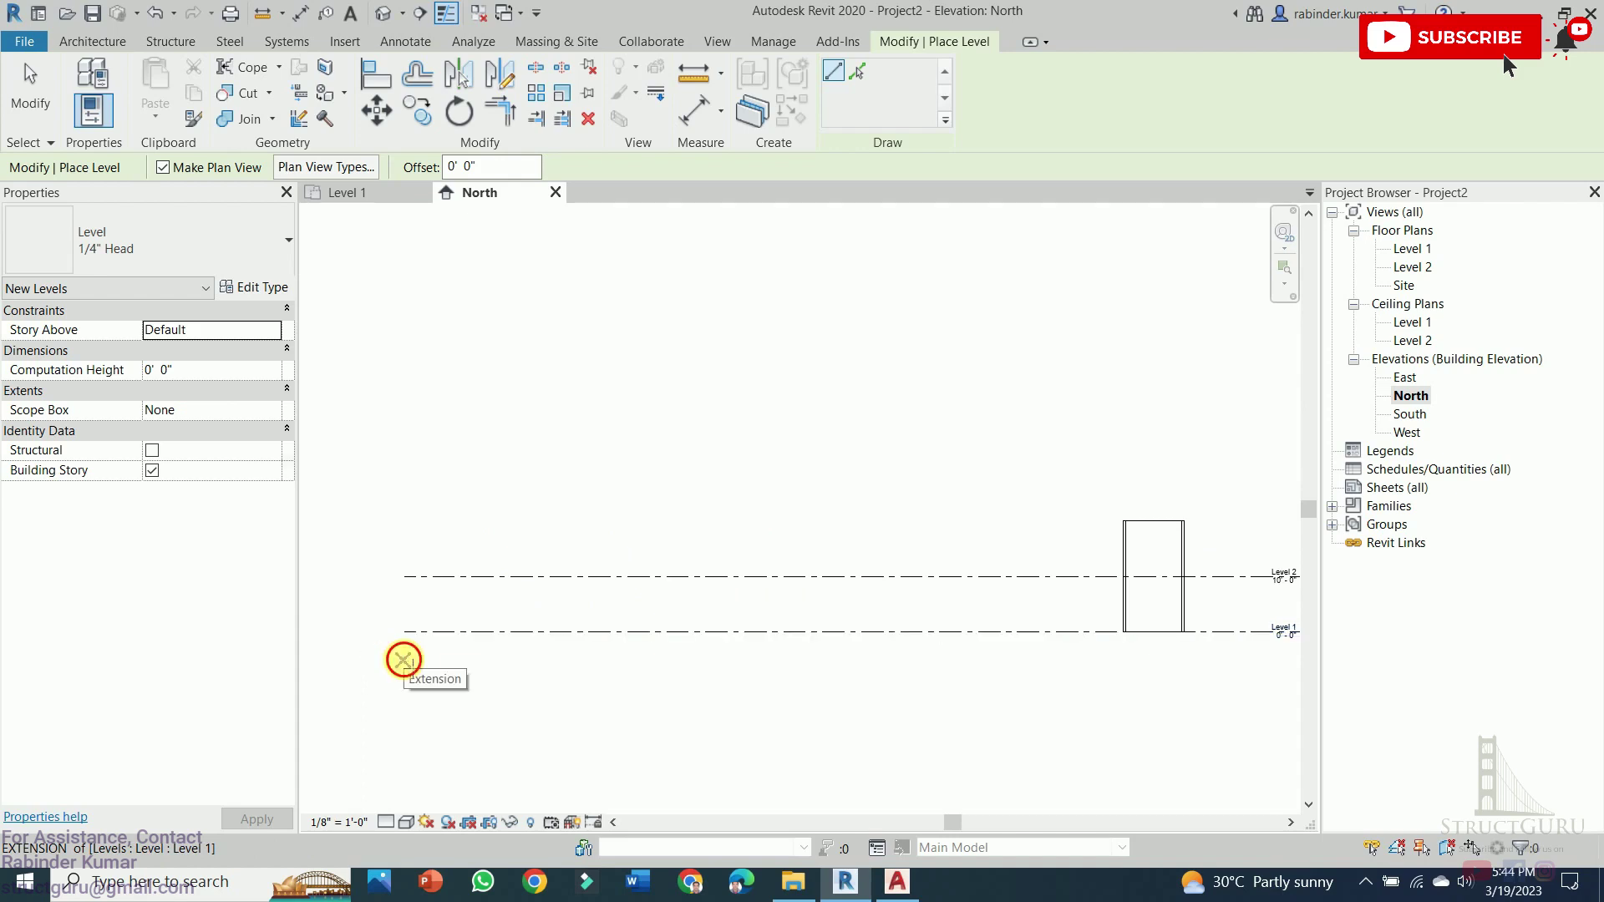
left_click(405, 659)
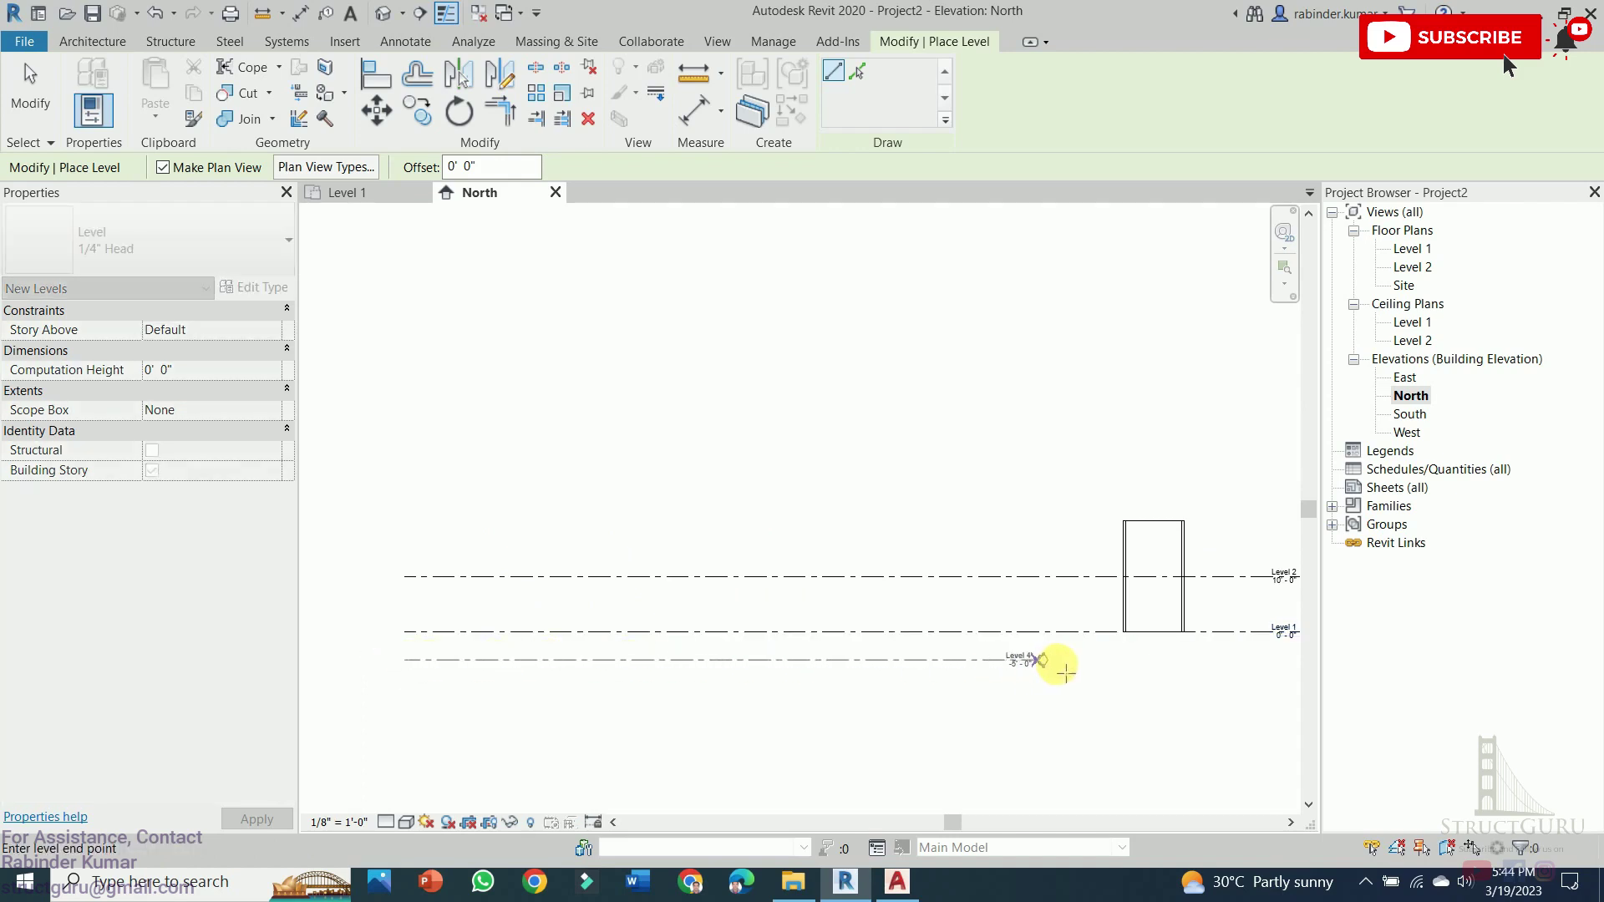
middle_click_drag(1235, 666, 1042, 669)
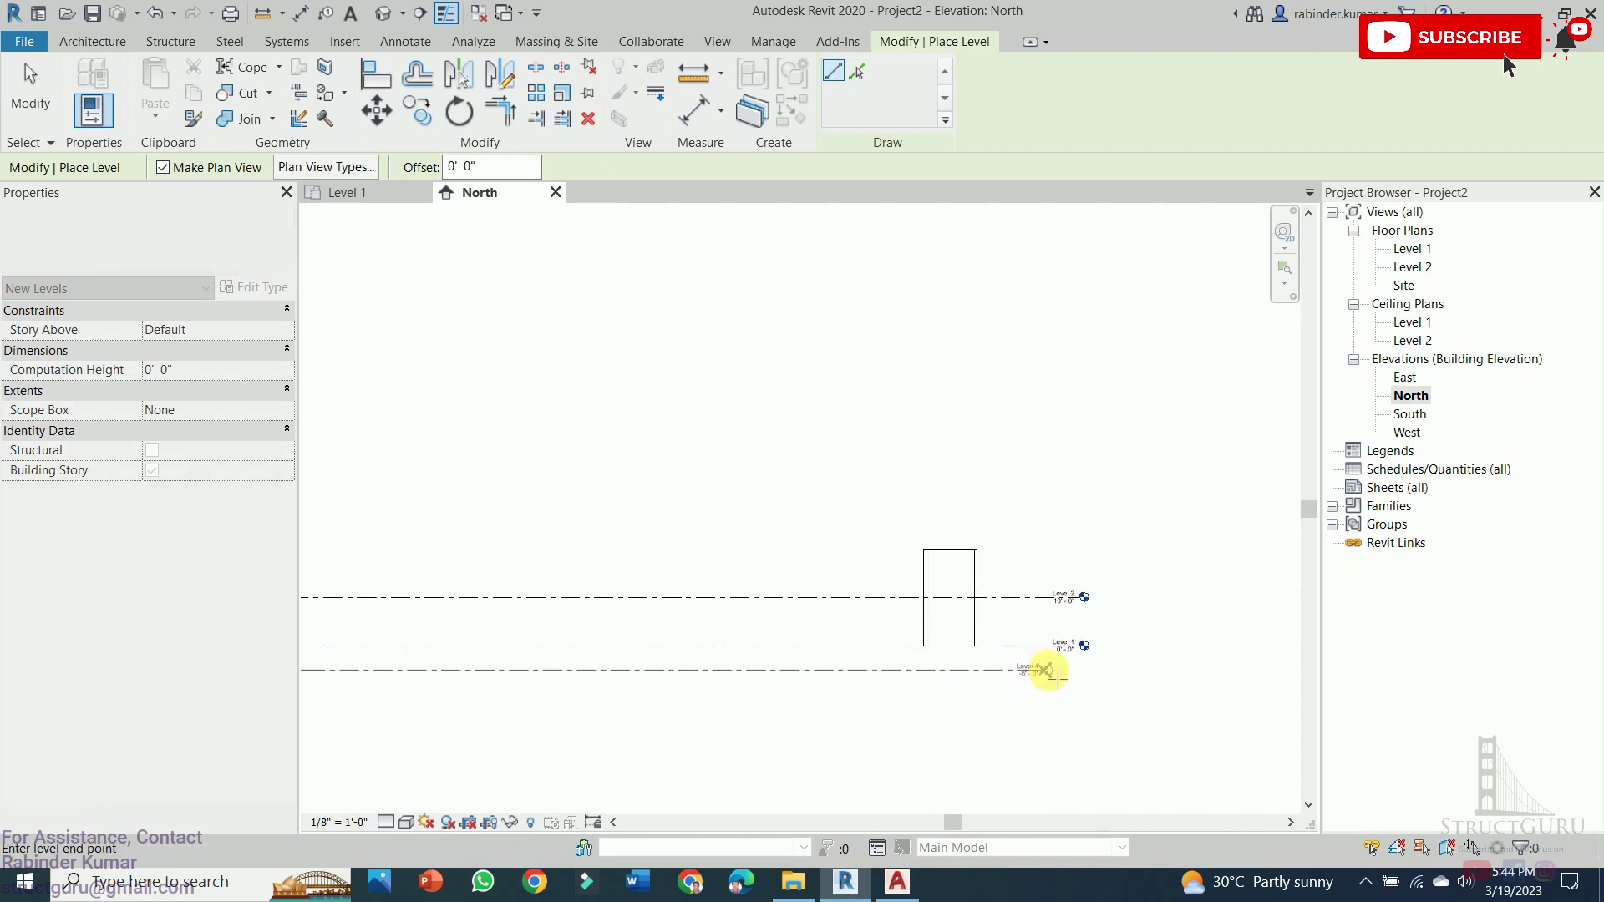
scroll(1090, 670, "up", 3)
left_click(1086, 673)
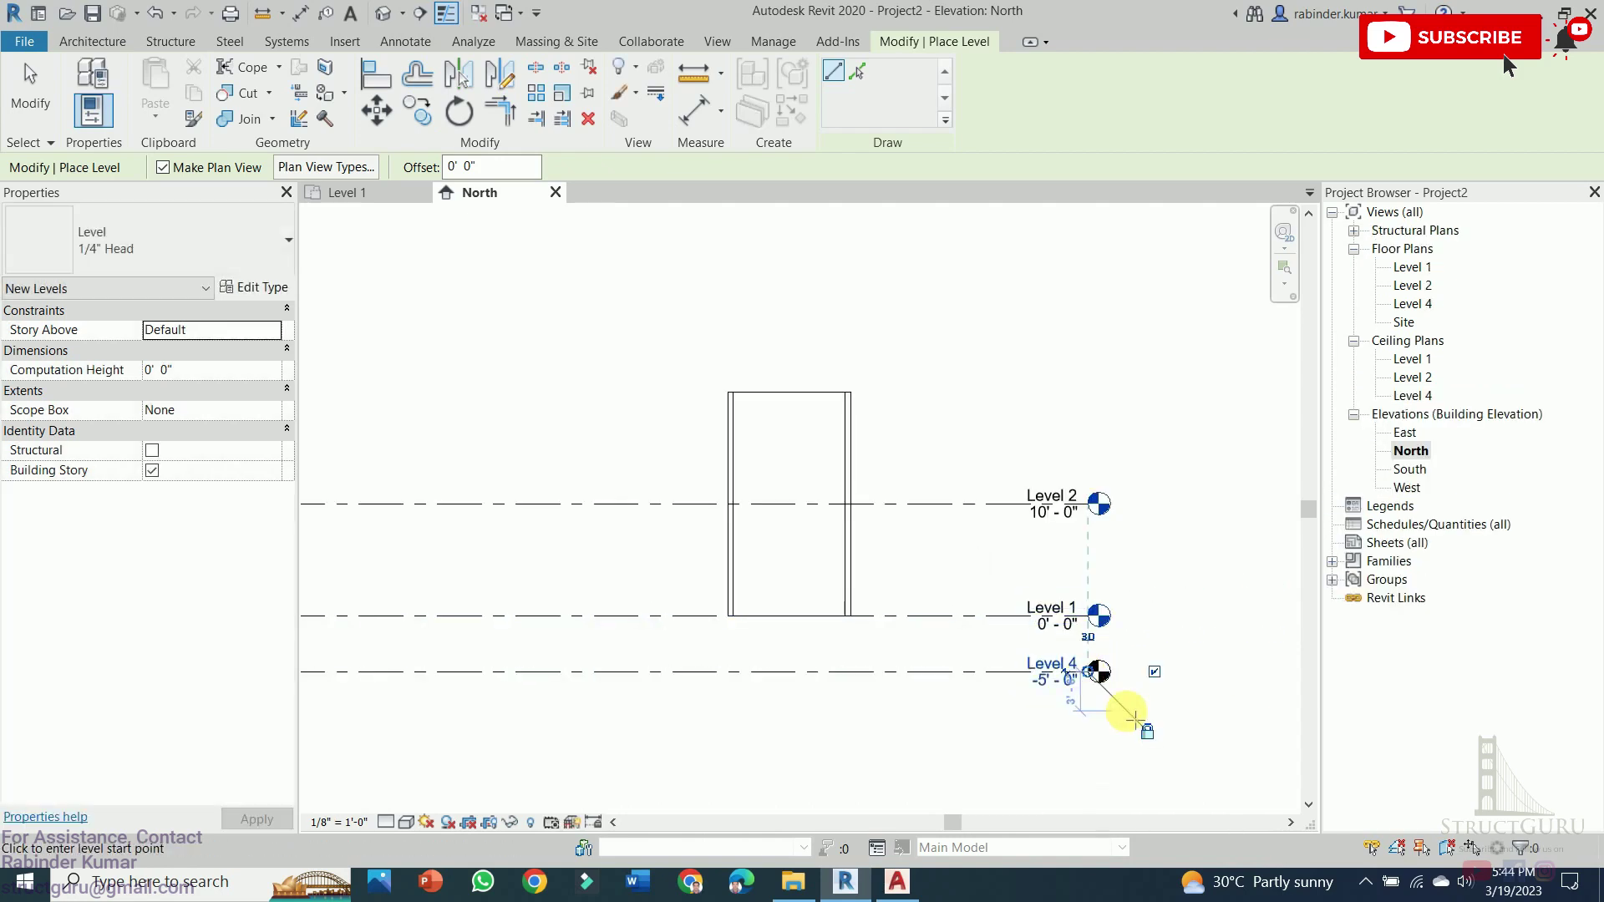
key("Escape")
key("Escape")
scroll(927, 652, "up", 1)
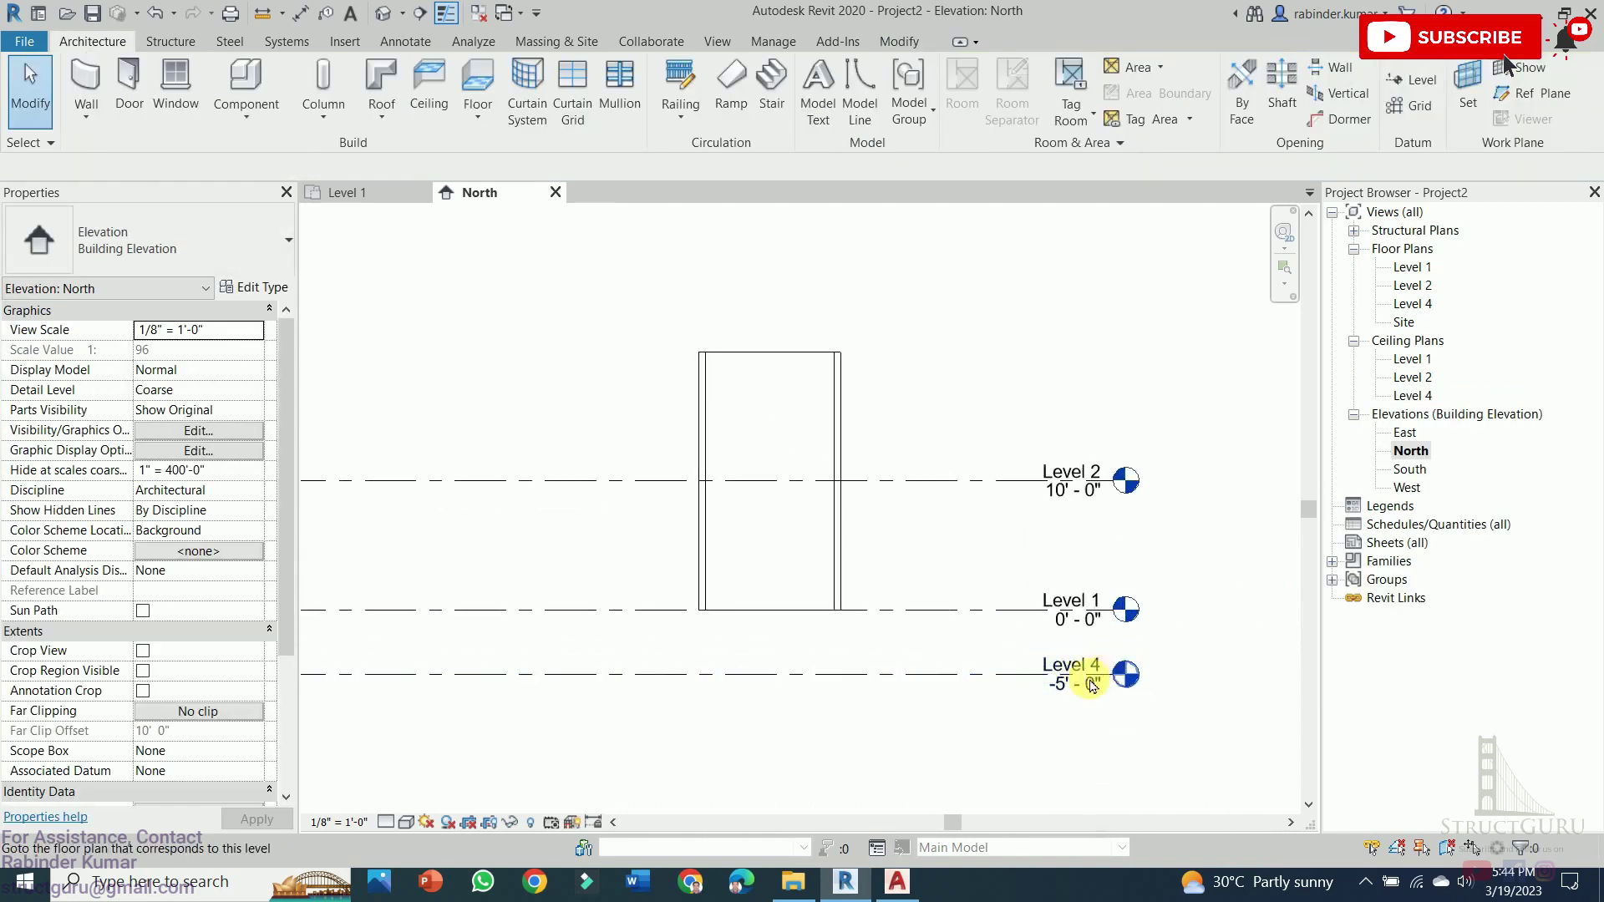
Rename Level 4 to 1-Footing Level and rename its matching views
left_click(1072, 669)
scroll(1069, 660, "up", 2)
left_click(1066, 674)
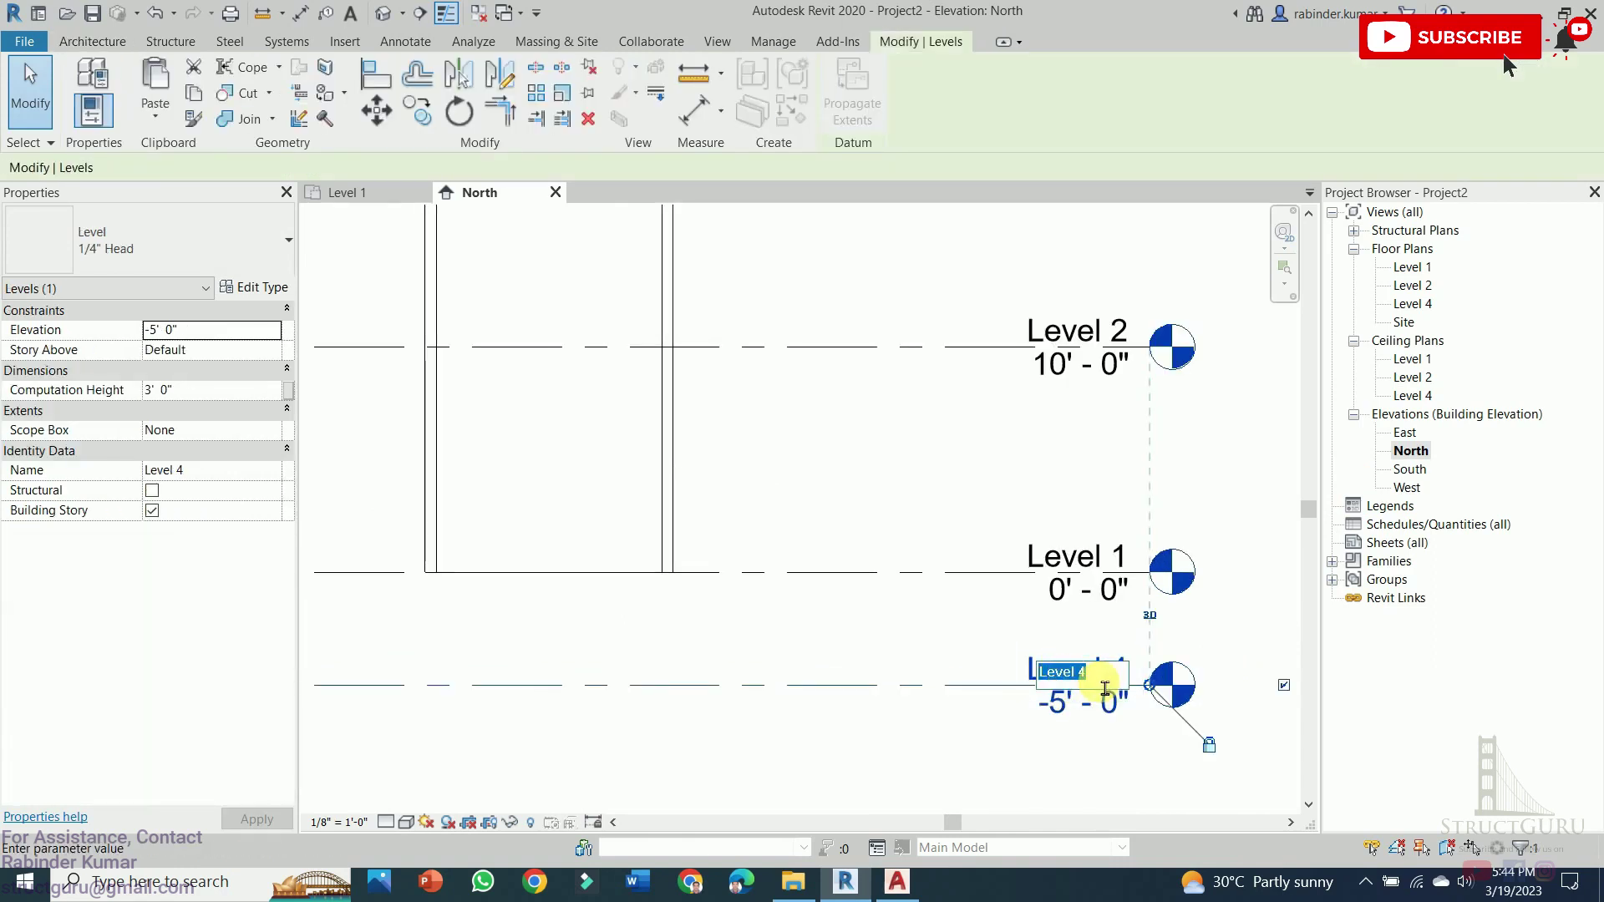
type("0")
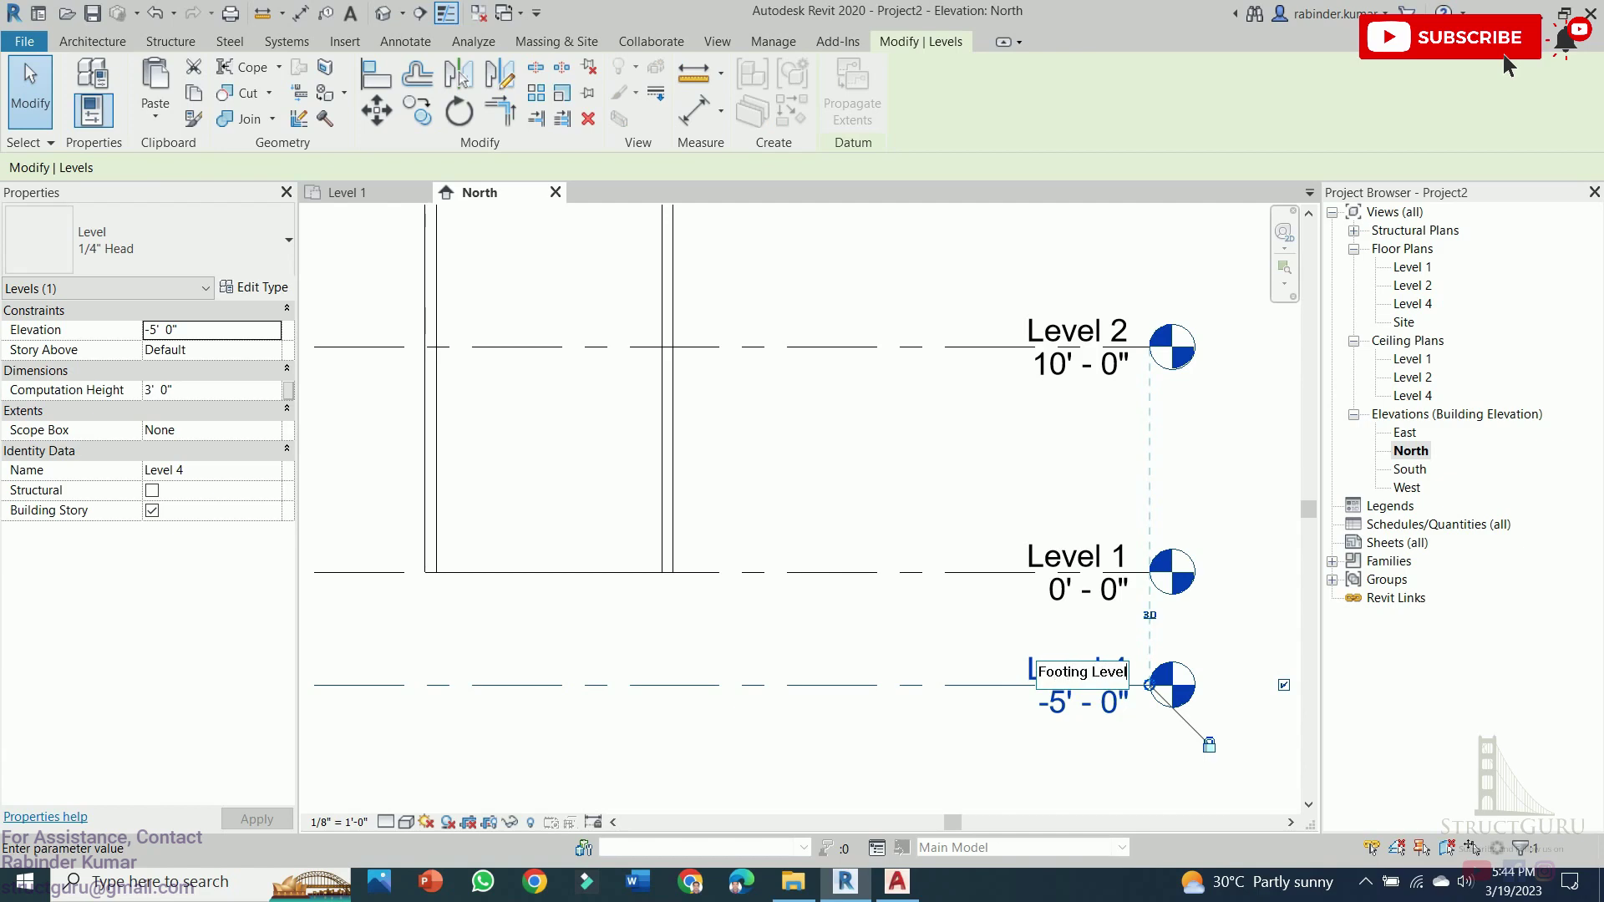
left_click(1092, 721)
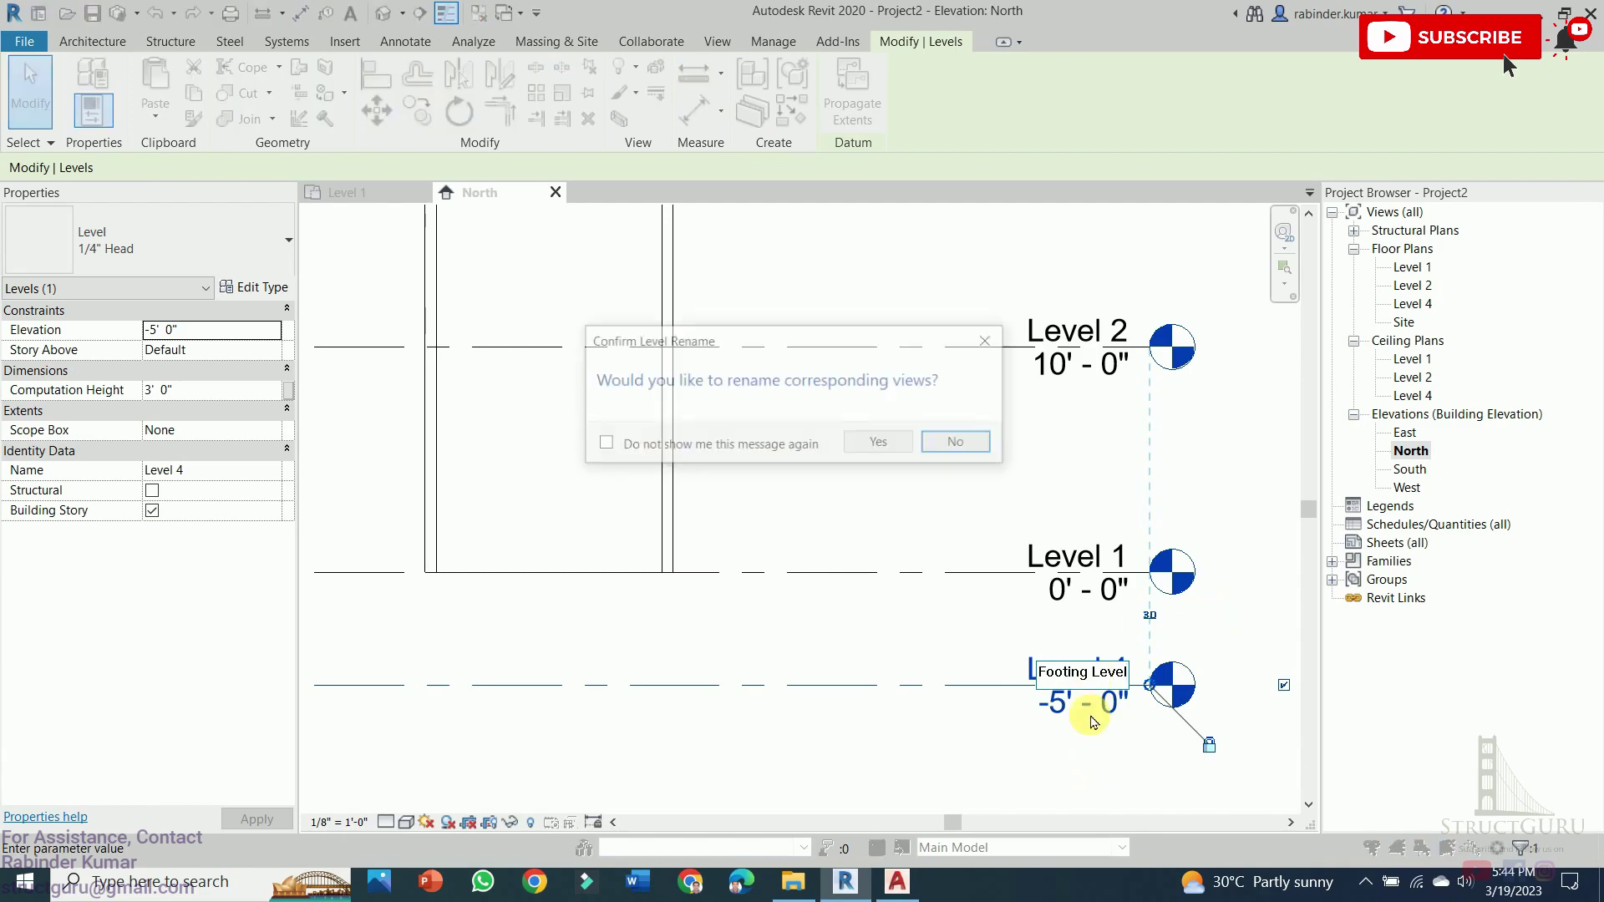
left_click(878, 441)
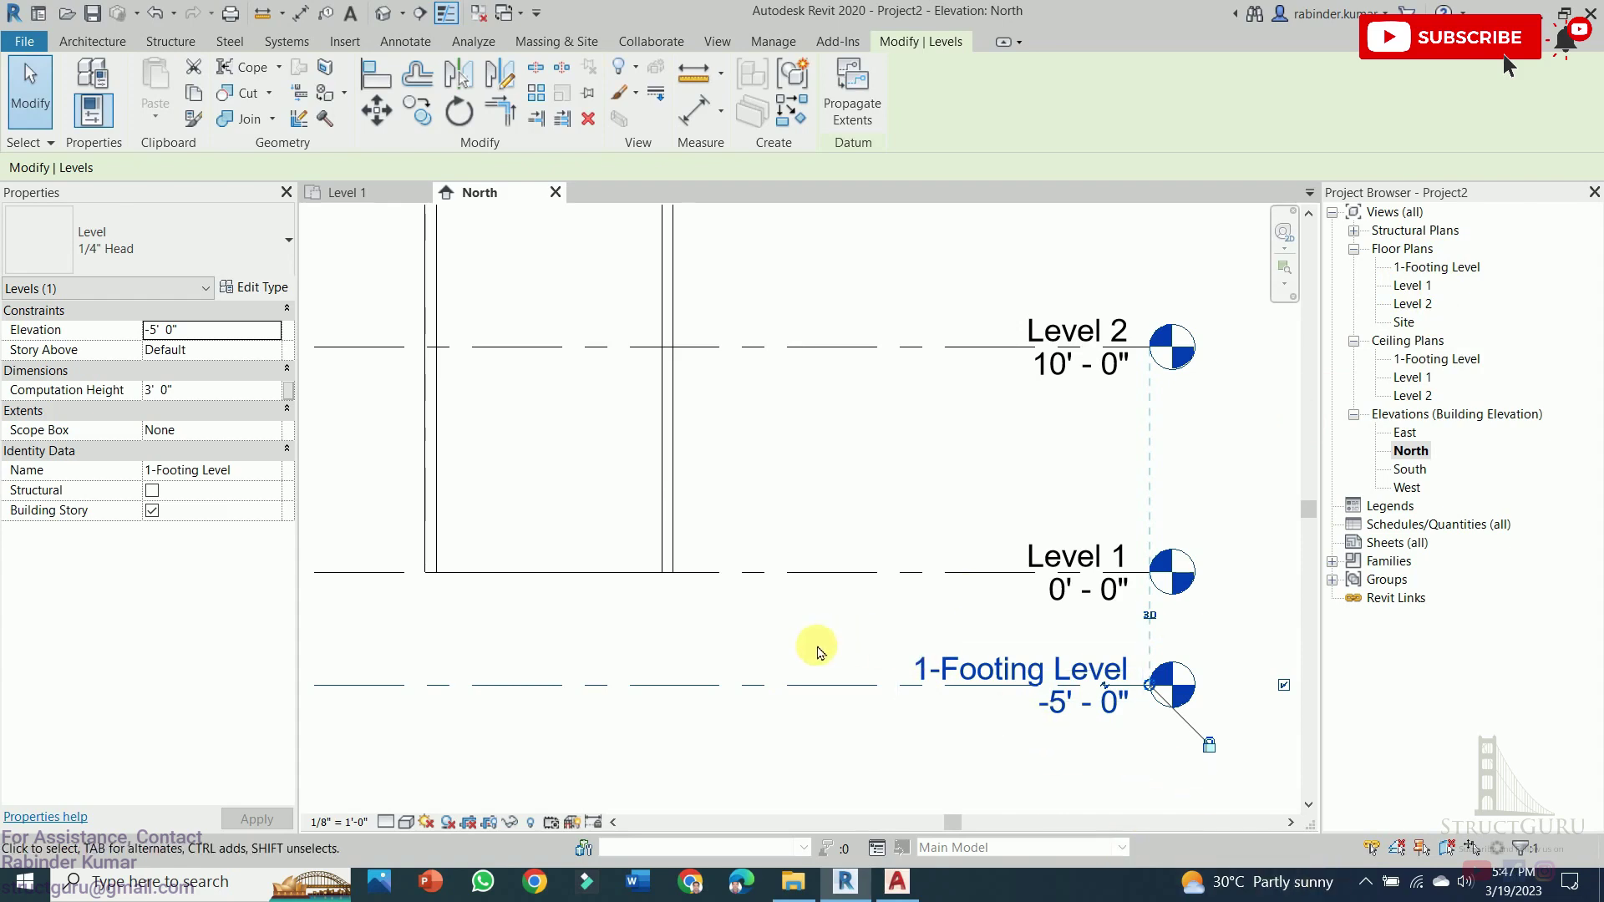
Rename Level 1 to 2- NGL with its plan views, then shift the view to show all levels
left_click(1044, 559)
left_click(1101, 564)
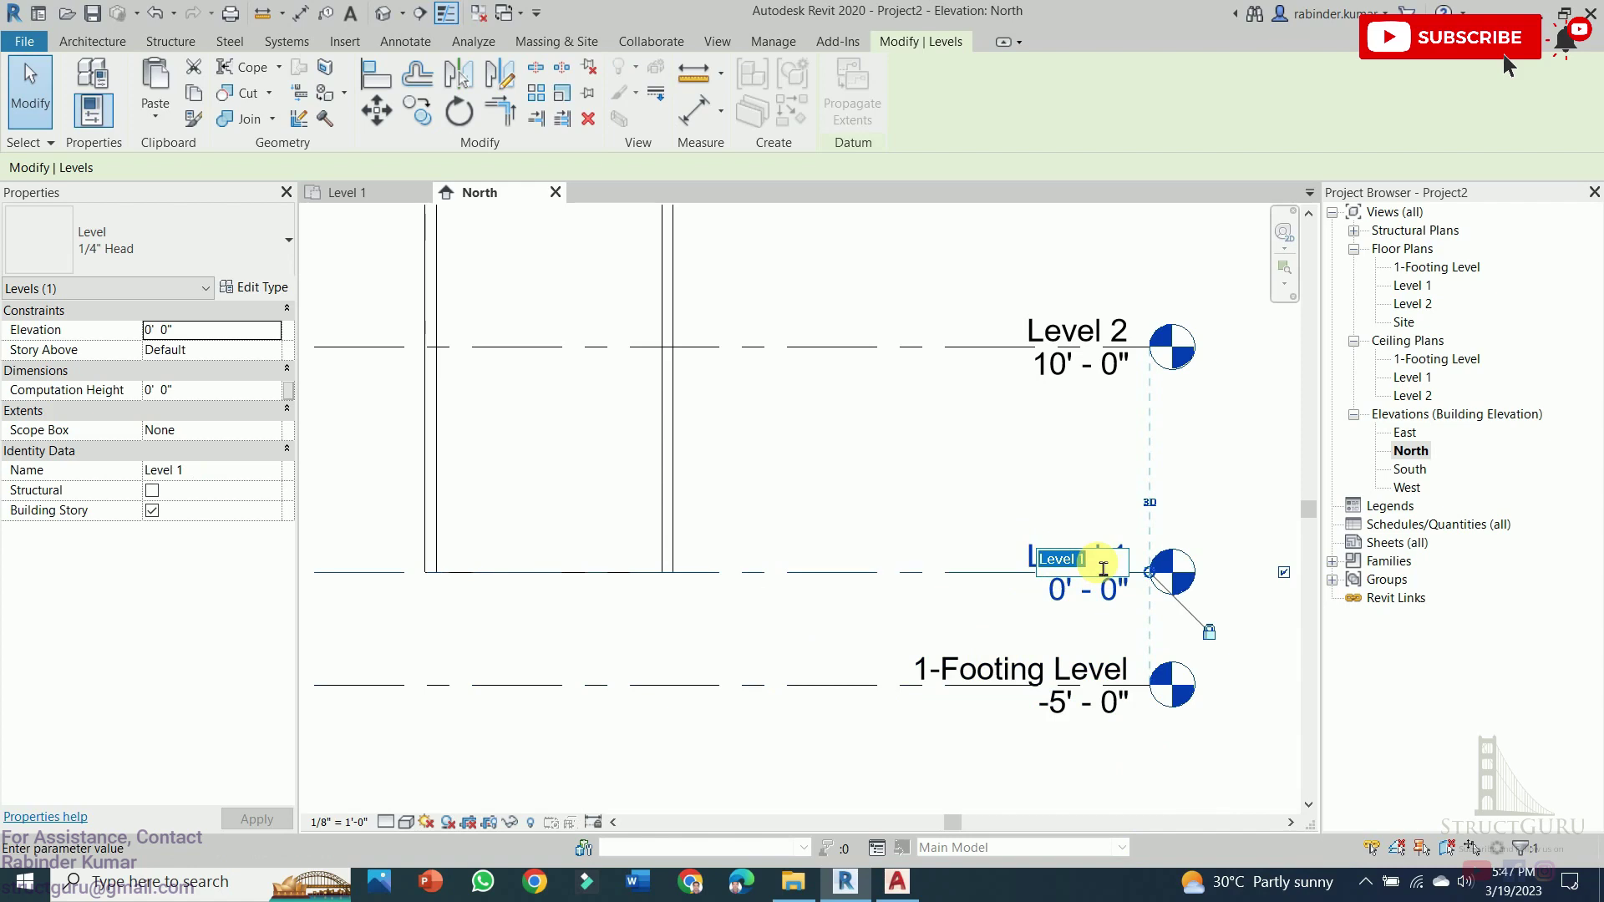
type("2- NGL")
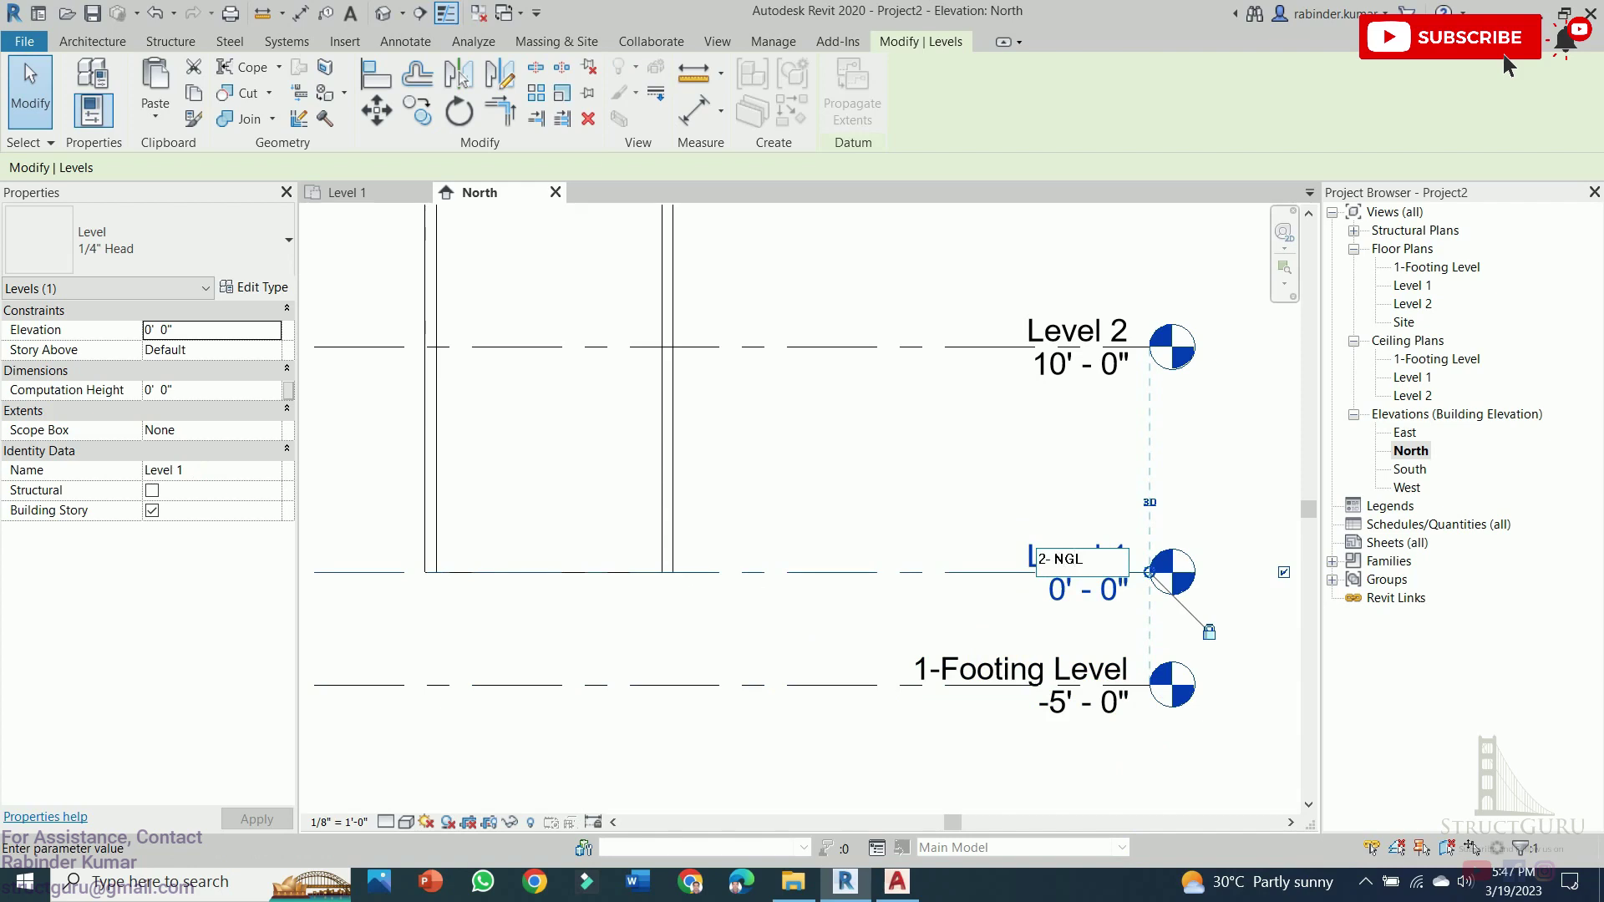
left_click(1257, 644)
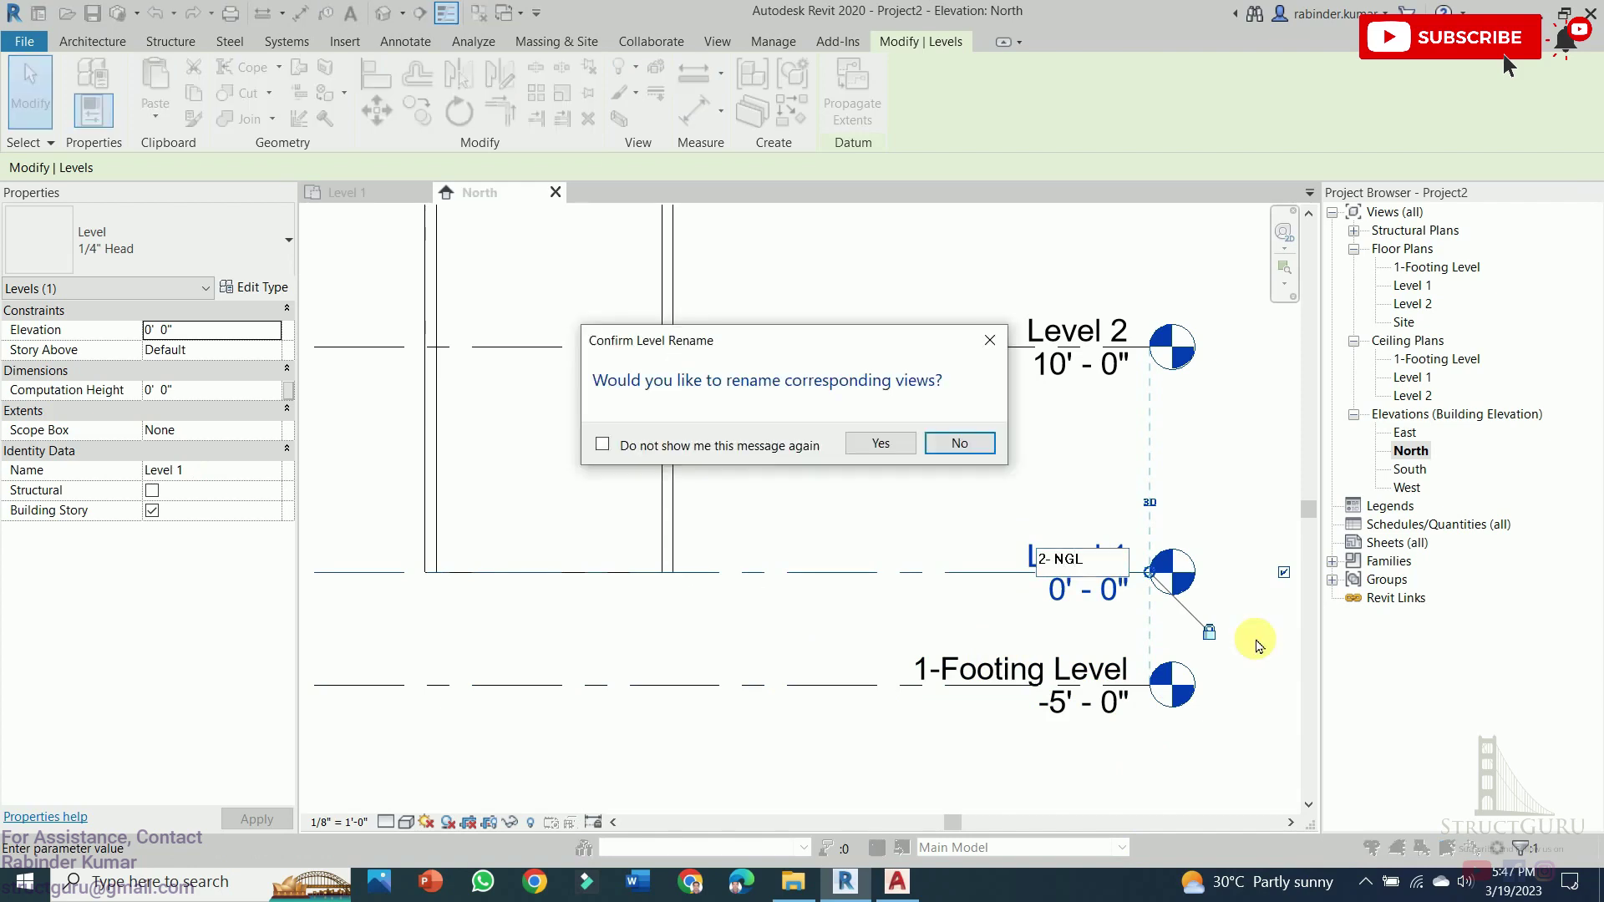
left_click(881, 443)
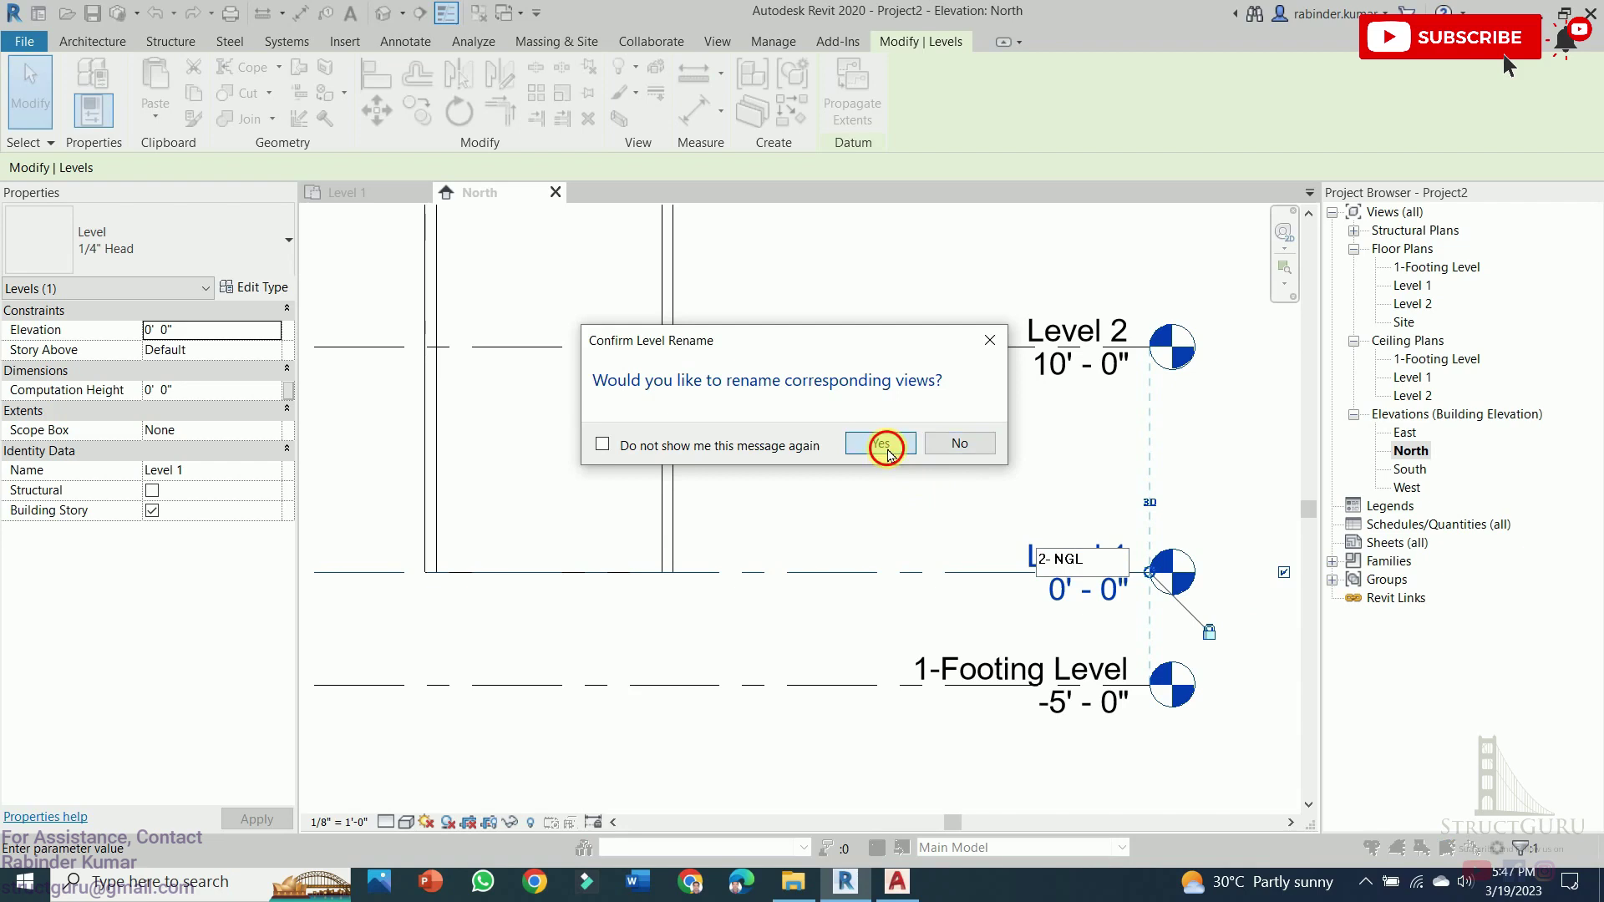
scroll(837, 616, "down", 4)
middle_click_drag(837, 616, 755, 613)
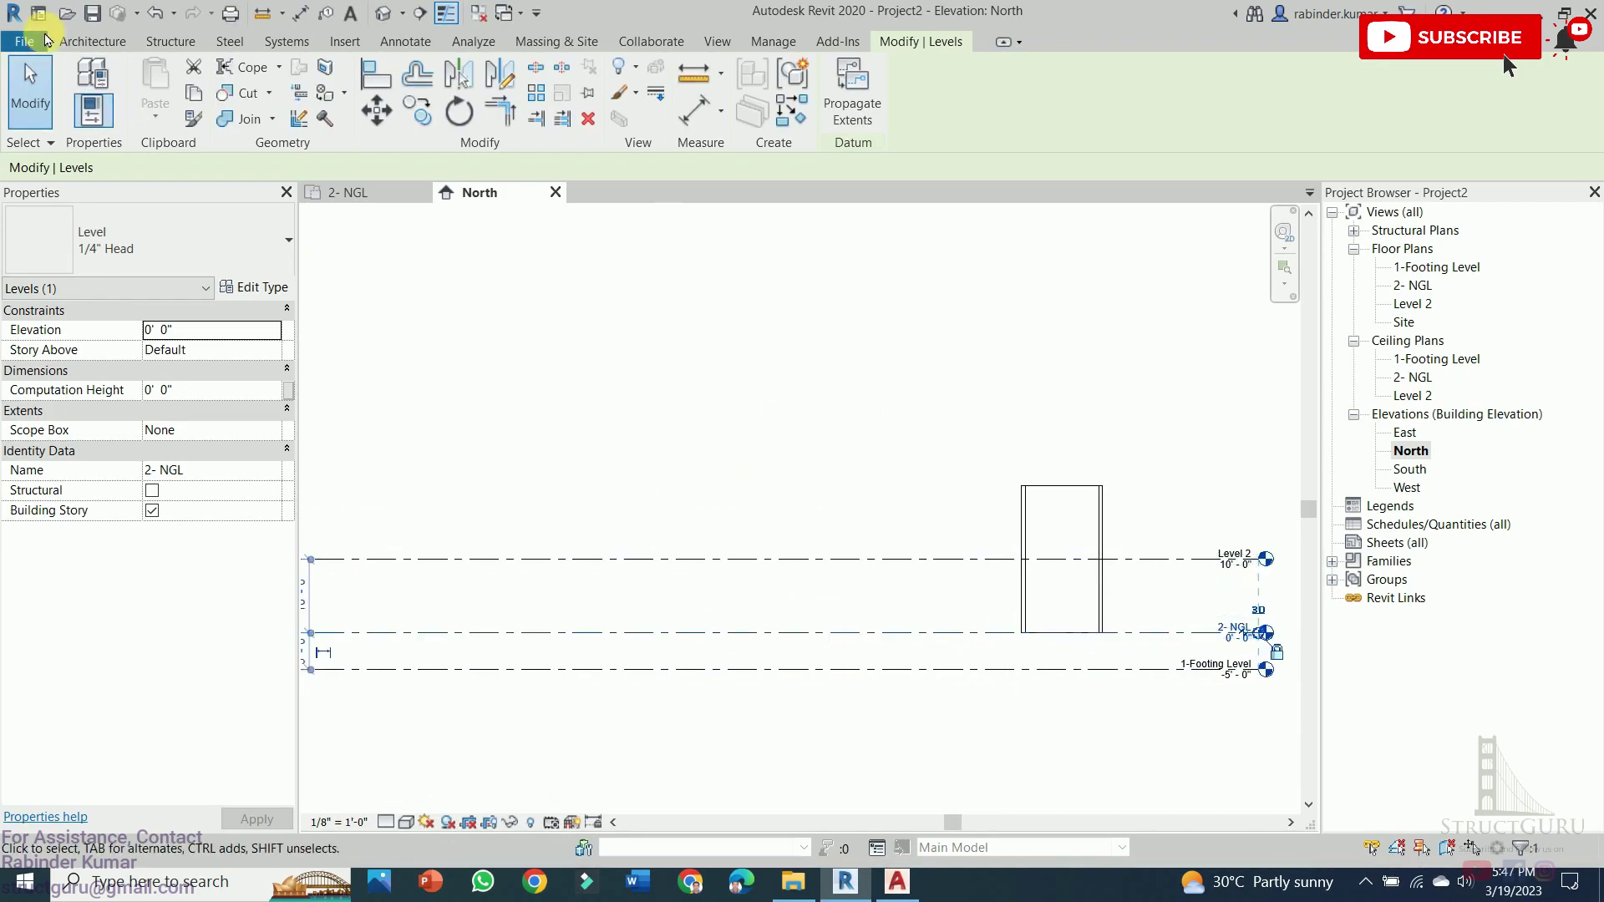
Draw a new level 3'-6" above NGL, aligned with the existing level ends
left_click(74, 42)
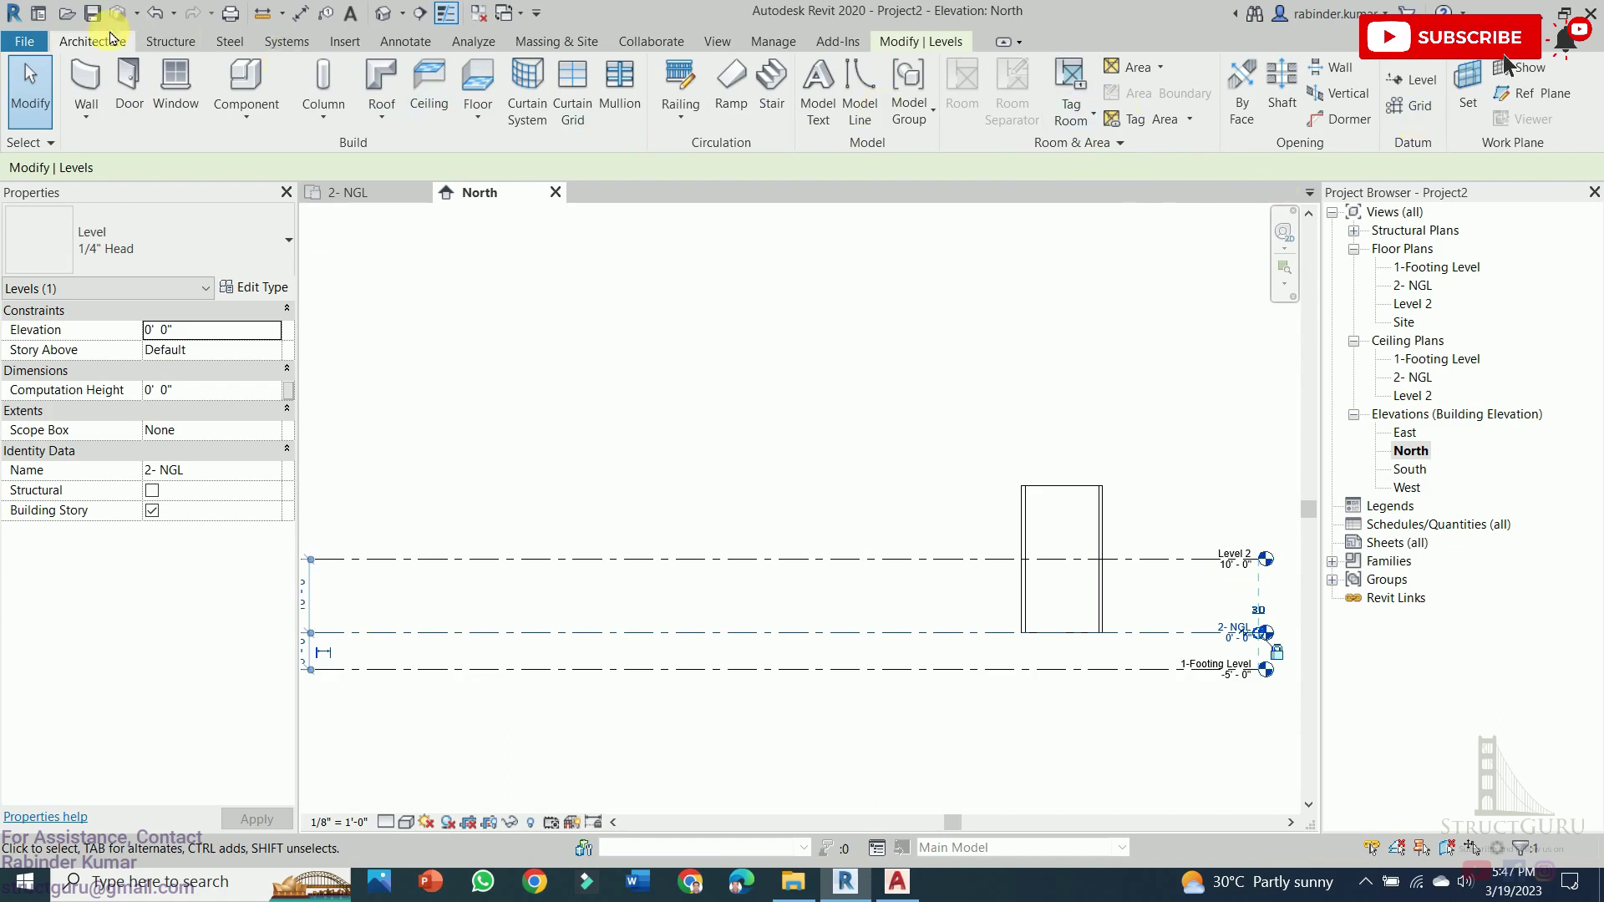
left_click(1423, 83)
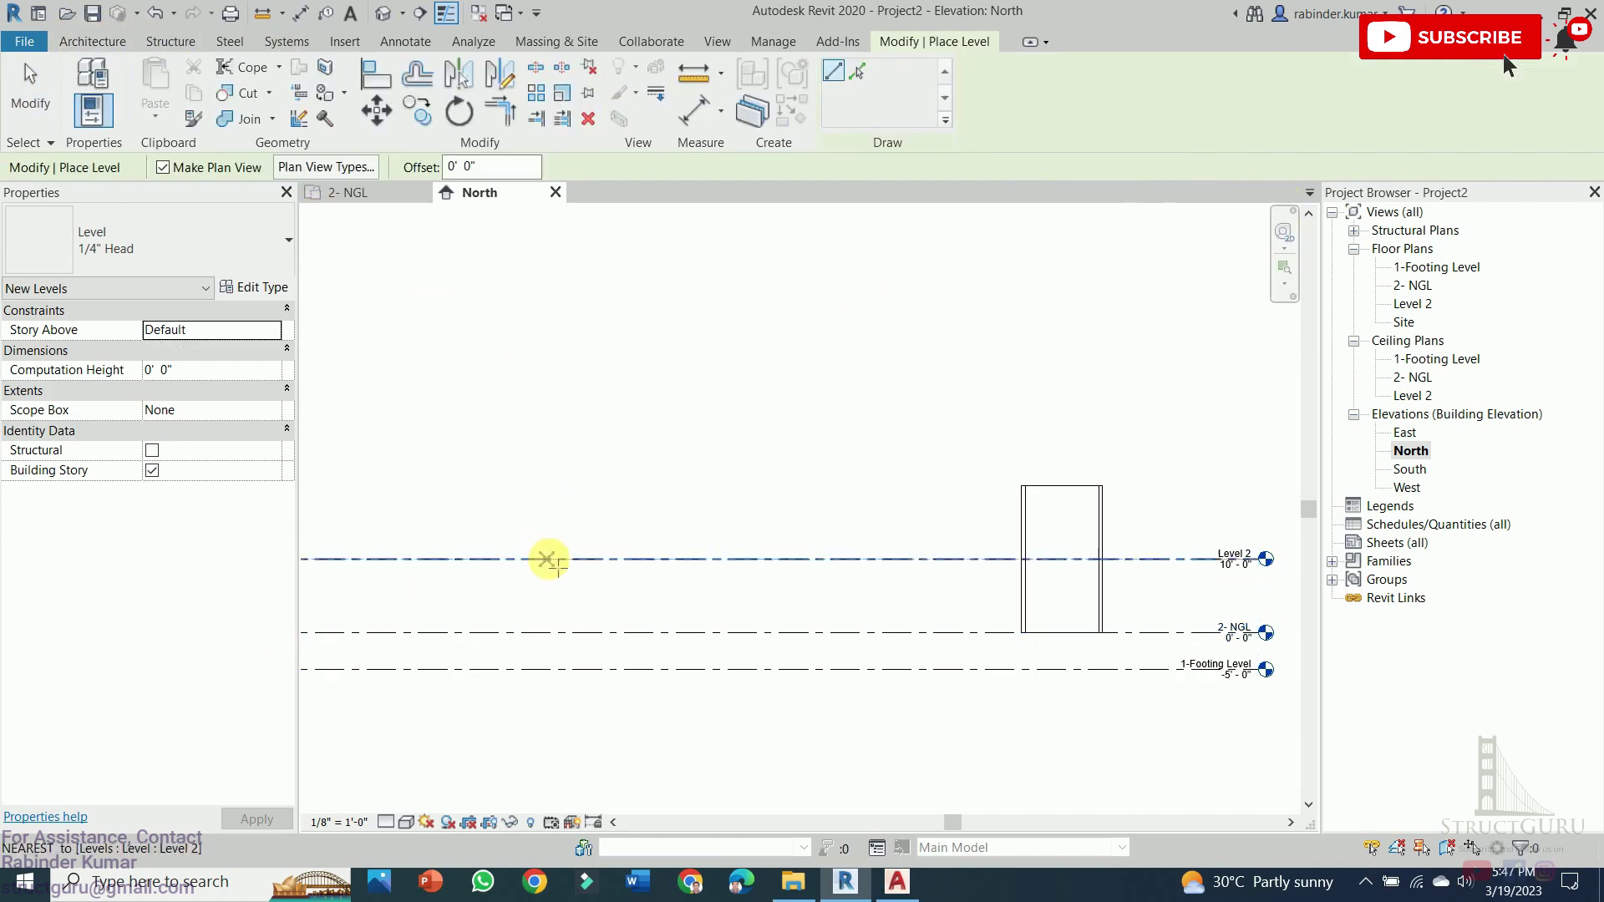
middle_click_drag(543, 559, 695, 598)
scroll(626, 616, "down", 3)
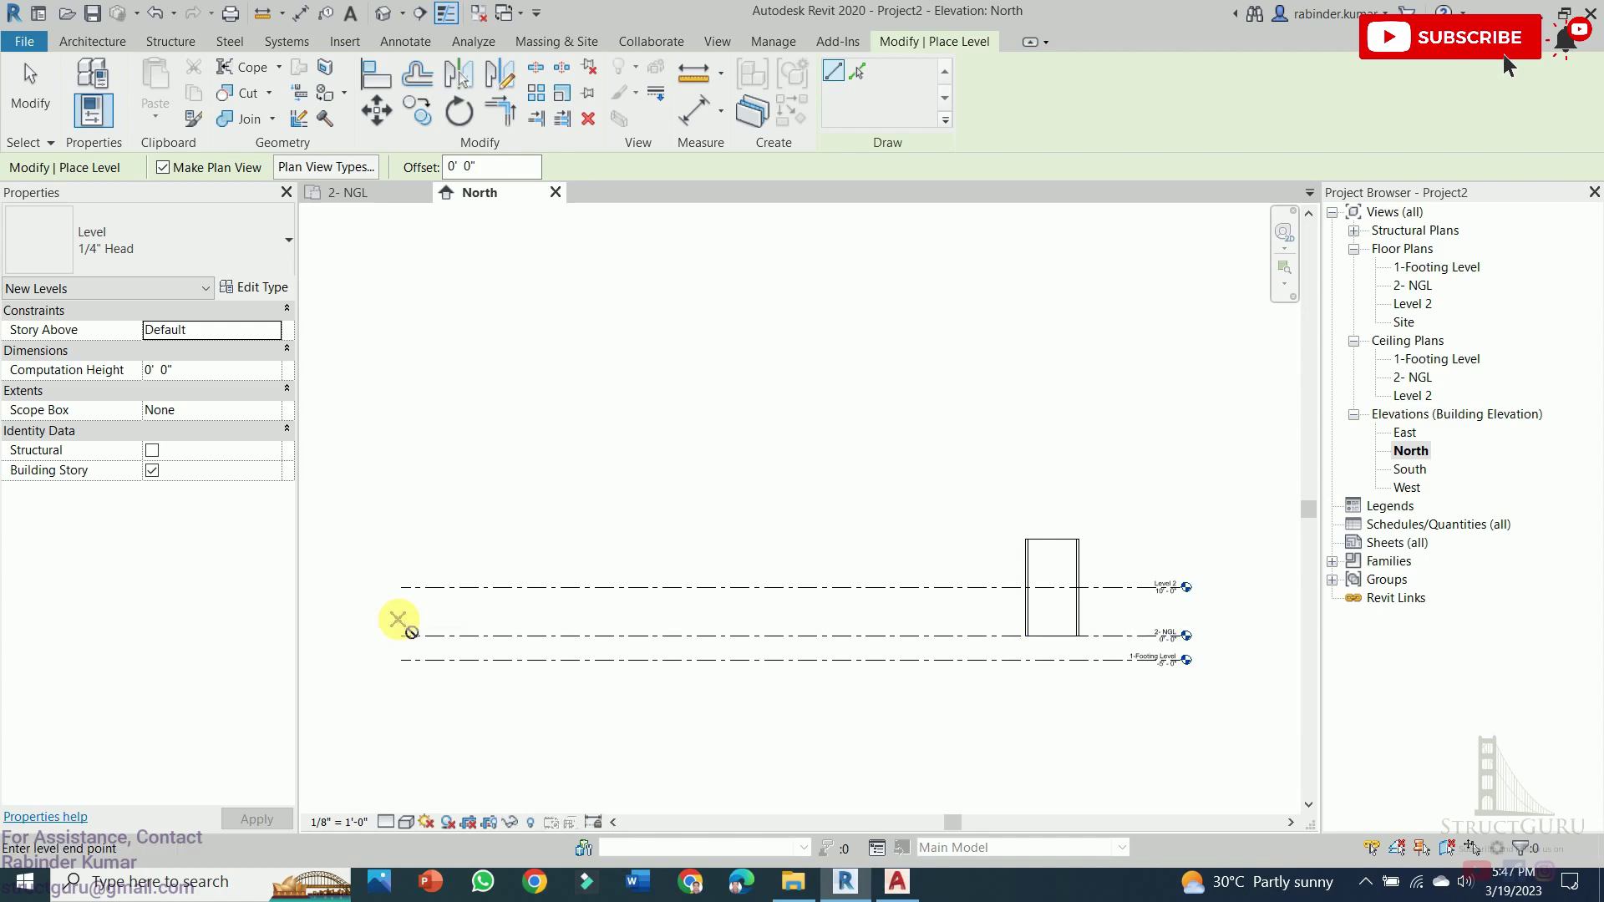
left_click(401, 619)
scroll(1165, 614, "up", 2)
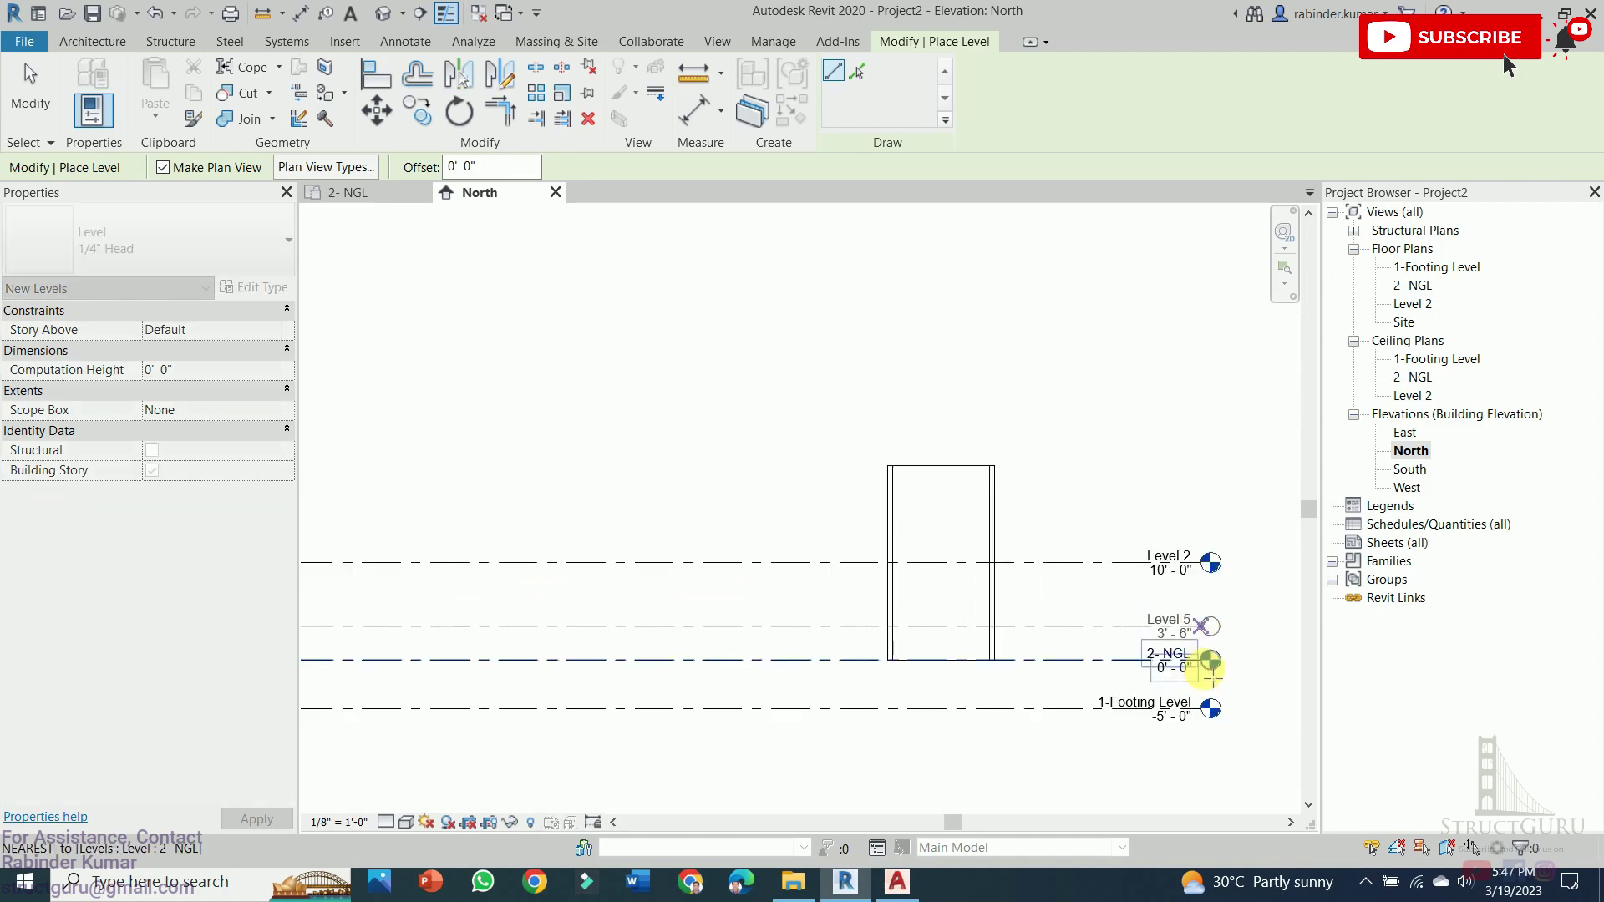
left_click(1209, 660)
scroll(1166, 623, "up", 2)
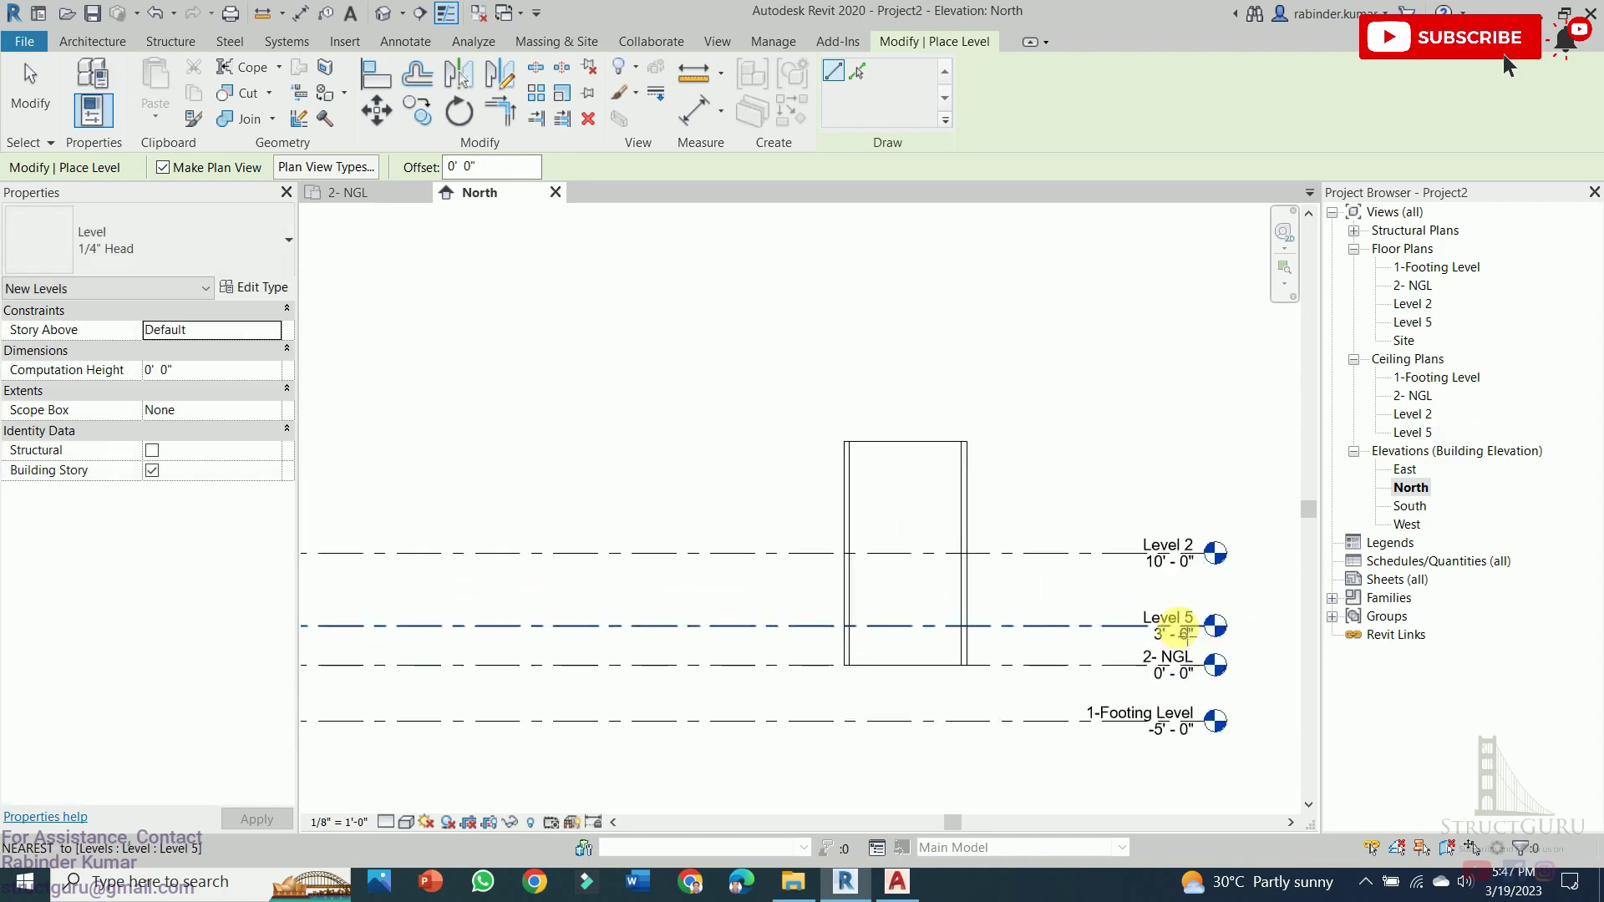
key("Escape")
key("Escape")
Name the new level 3- Plinth Level and rename its plan views to match
double_click(1174, 614)
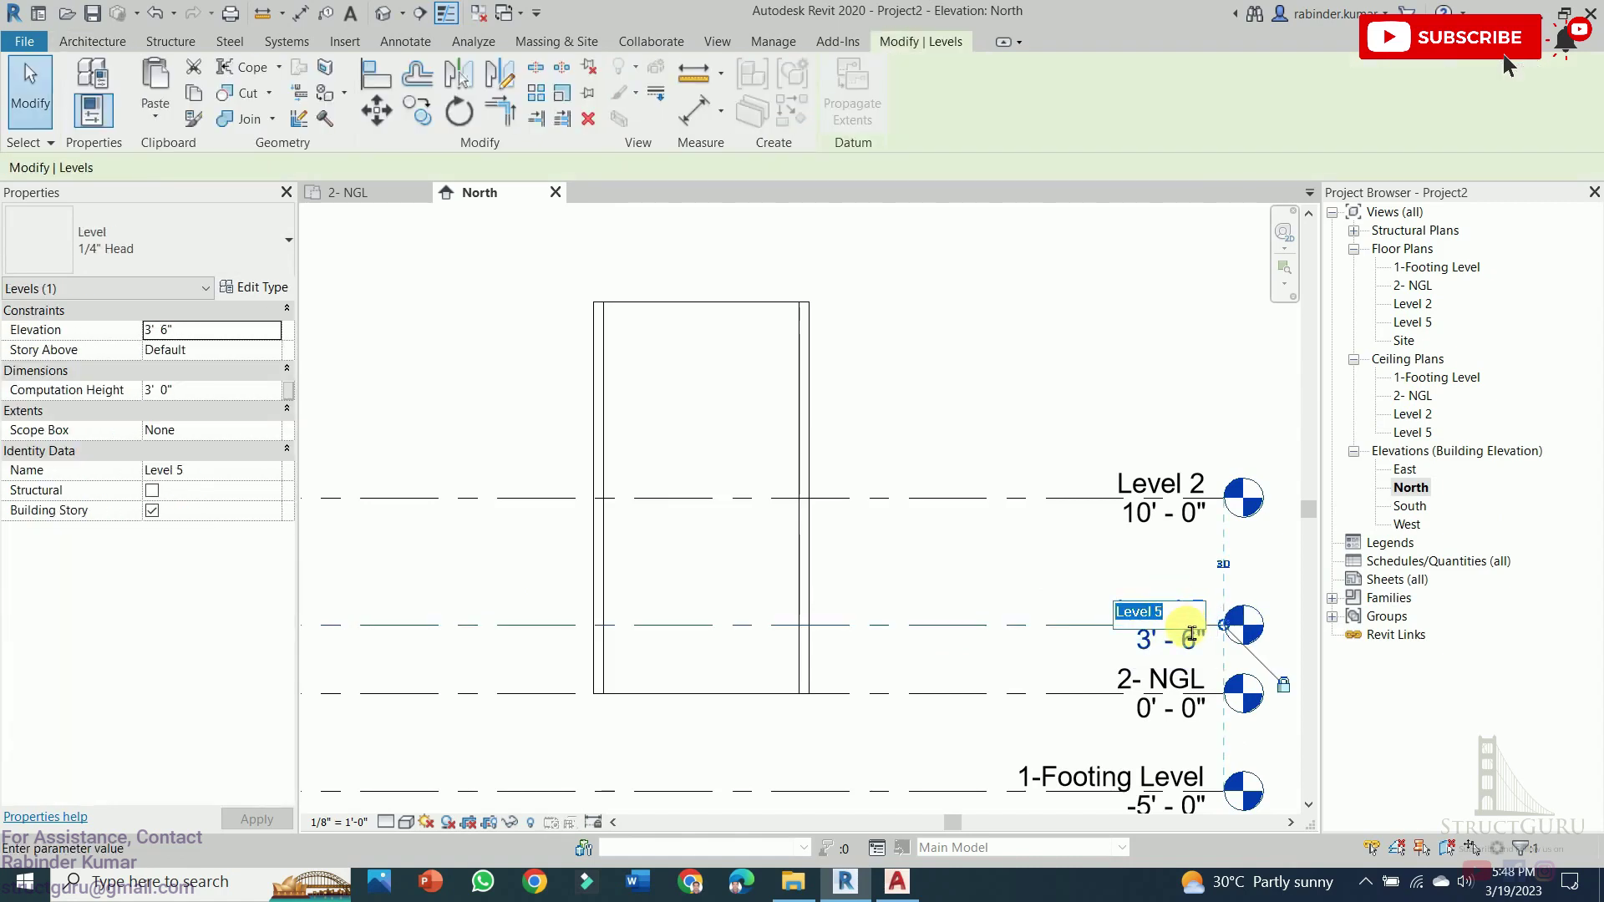
type("3")
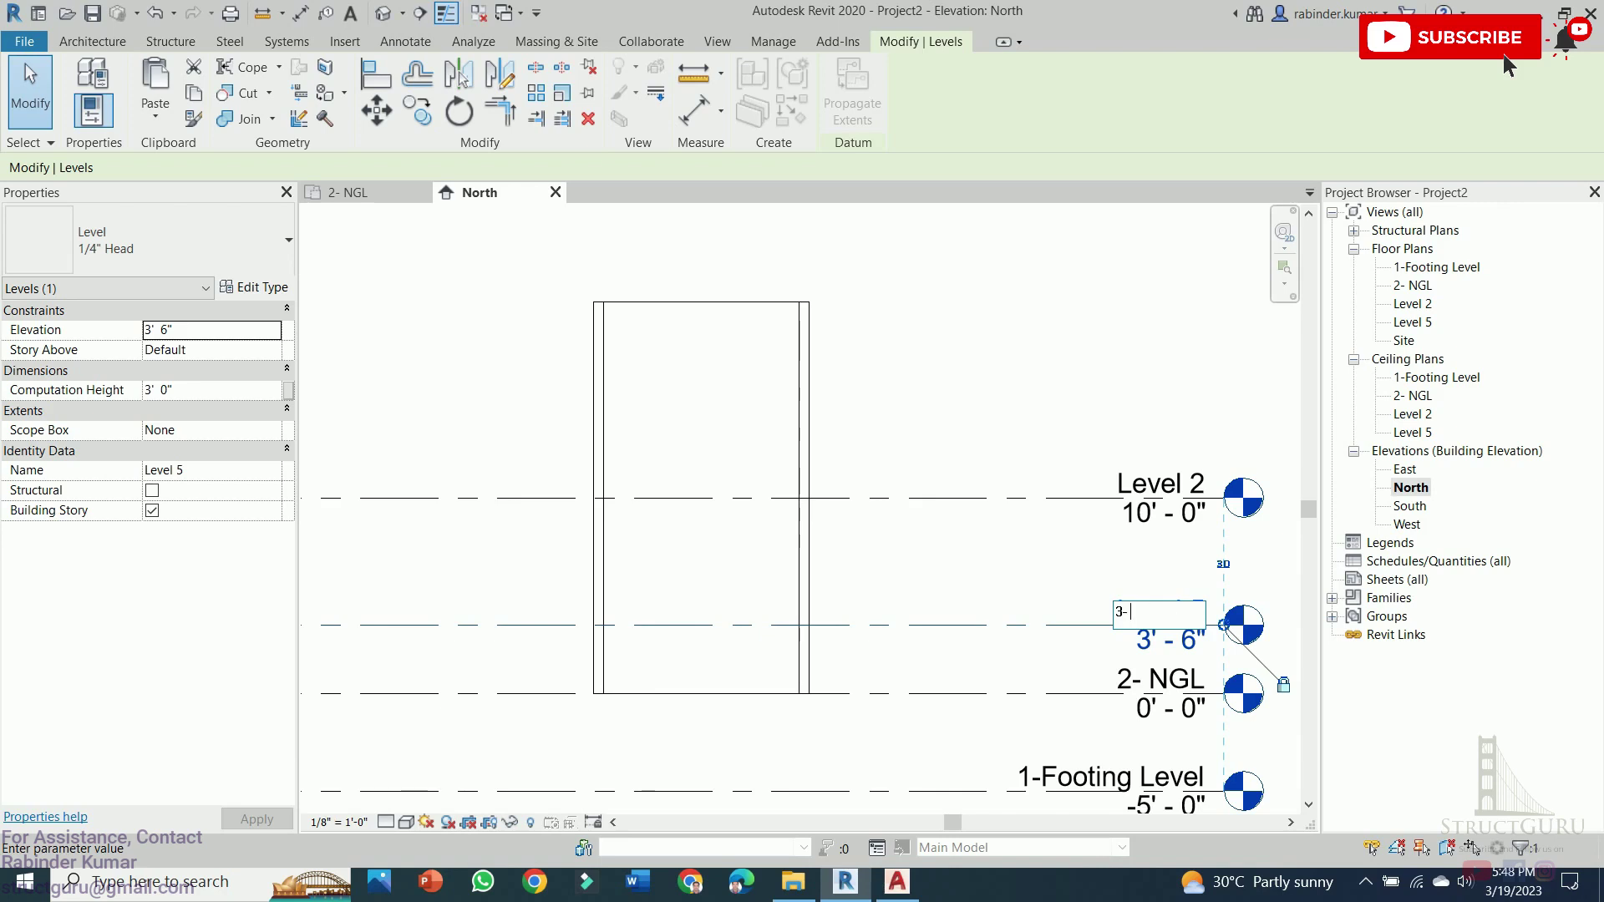
type("- Plinth Level")
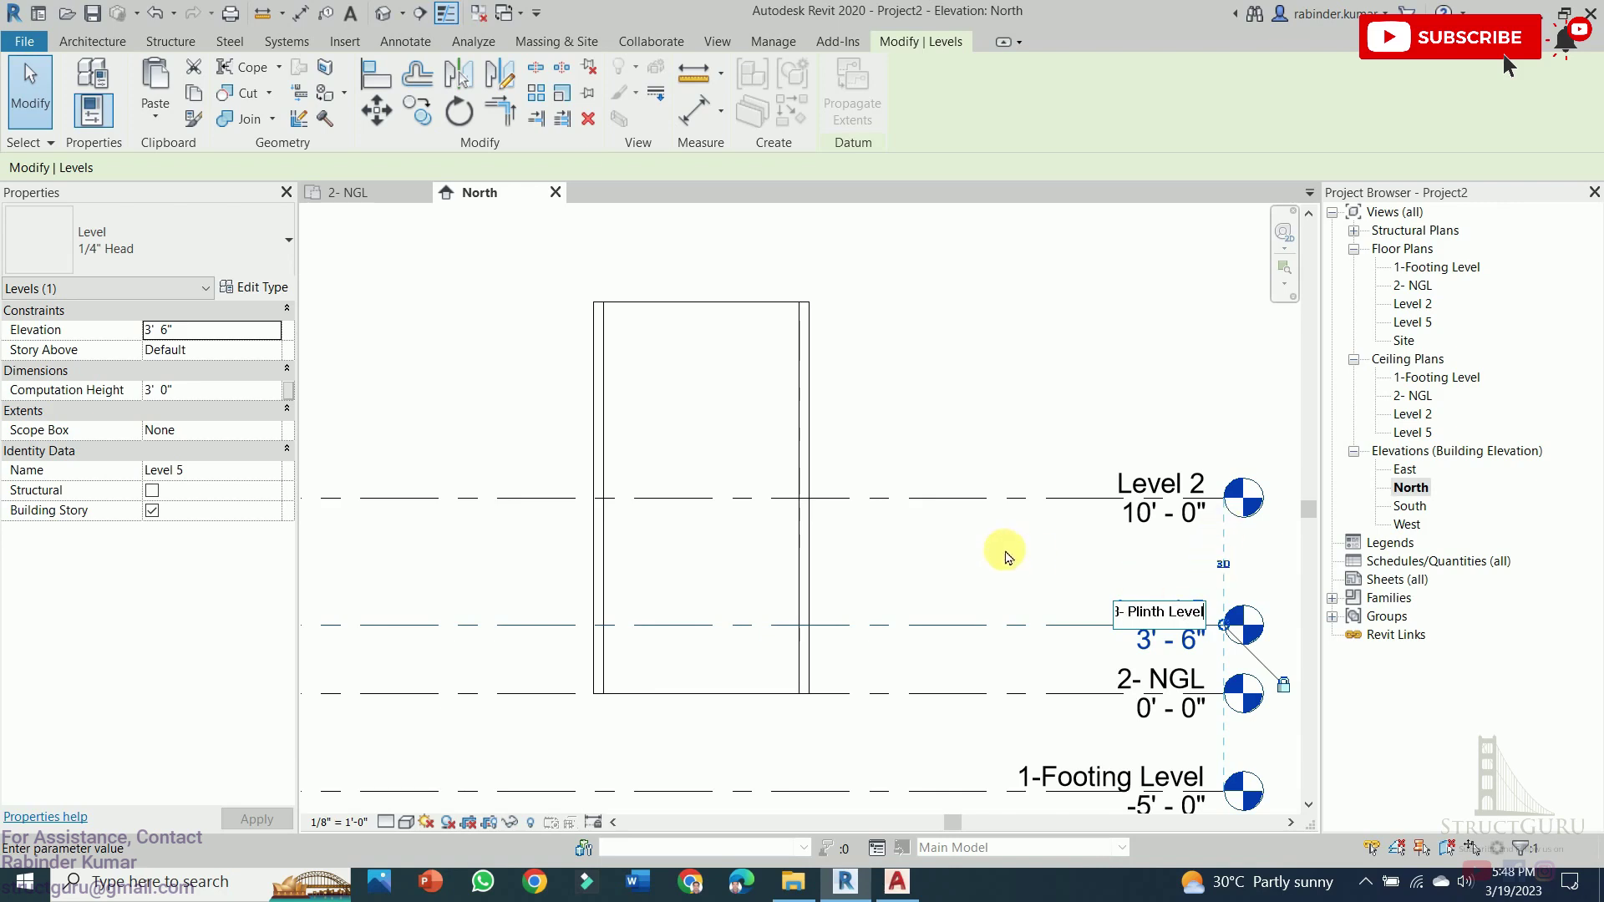
left_click(1015, 554)
left_click(960, 441)
Set Level 2 to 12' above the Plinth Level, placing it at 15'-6"
scroll(938, 558, "down", 2)
scroll(937, 558, "down", 4)
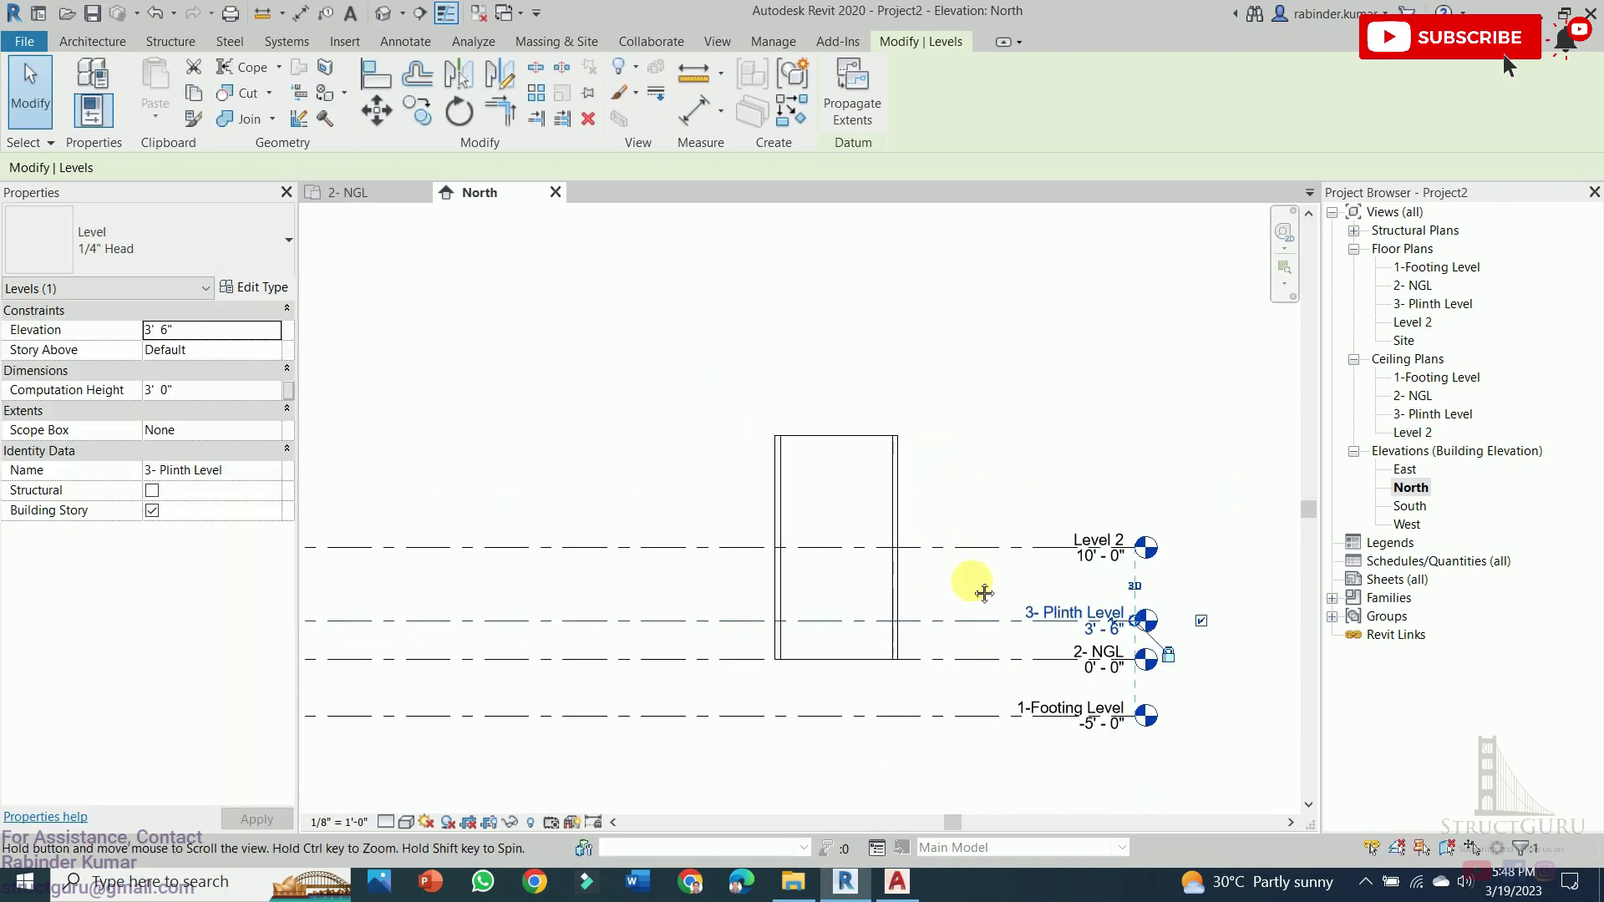
key("z")
key("f")
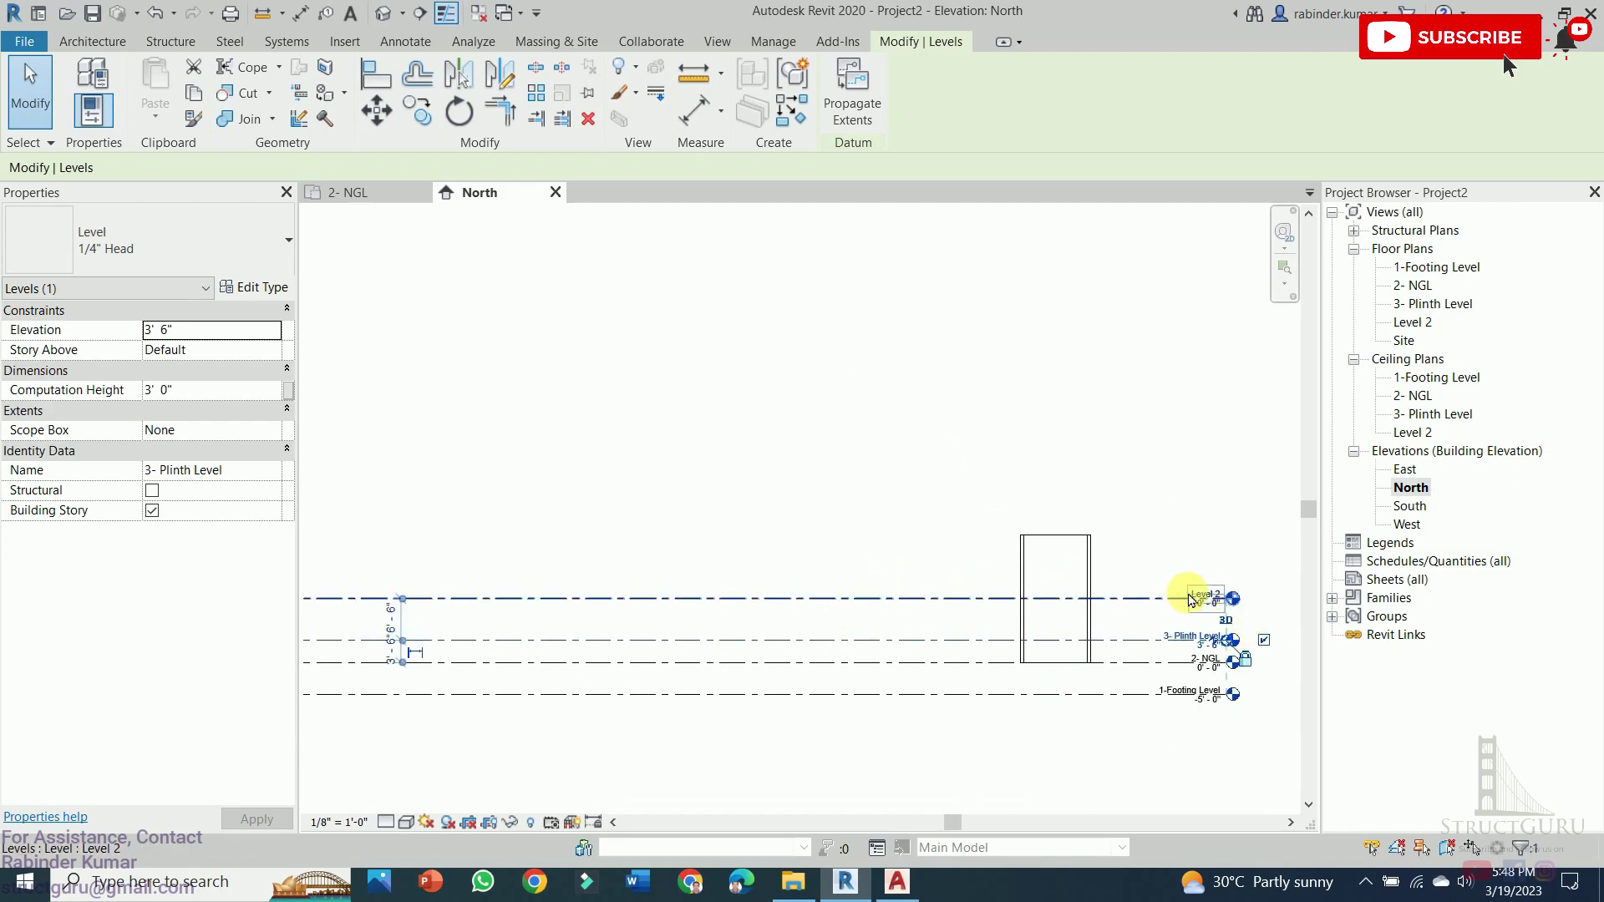
scroll(401, 627, "up", 3)
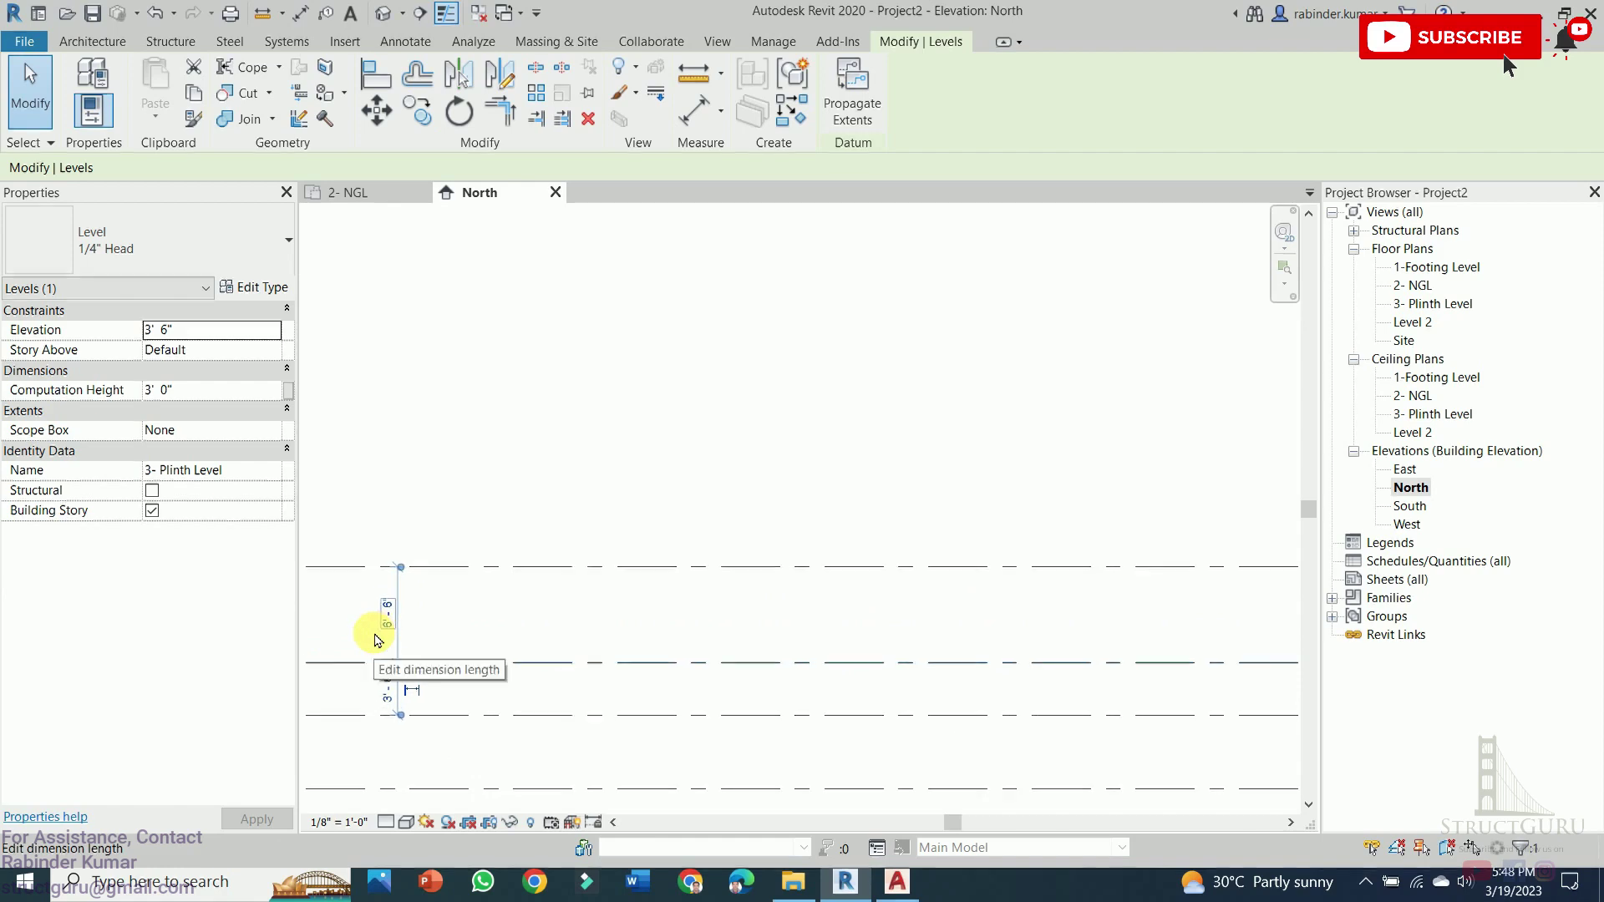
middle_click_drag(395, 628, 407, 638)
scroll(407, 636, "up", 2)
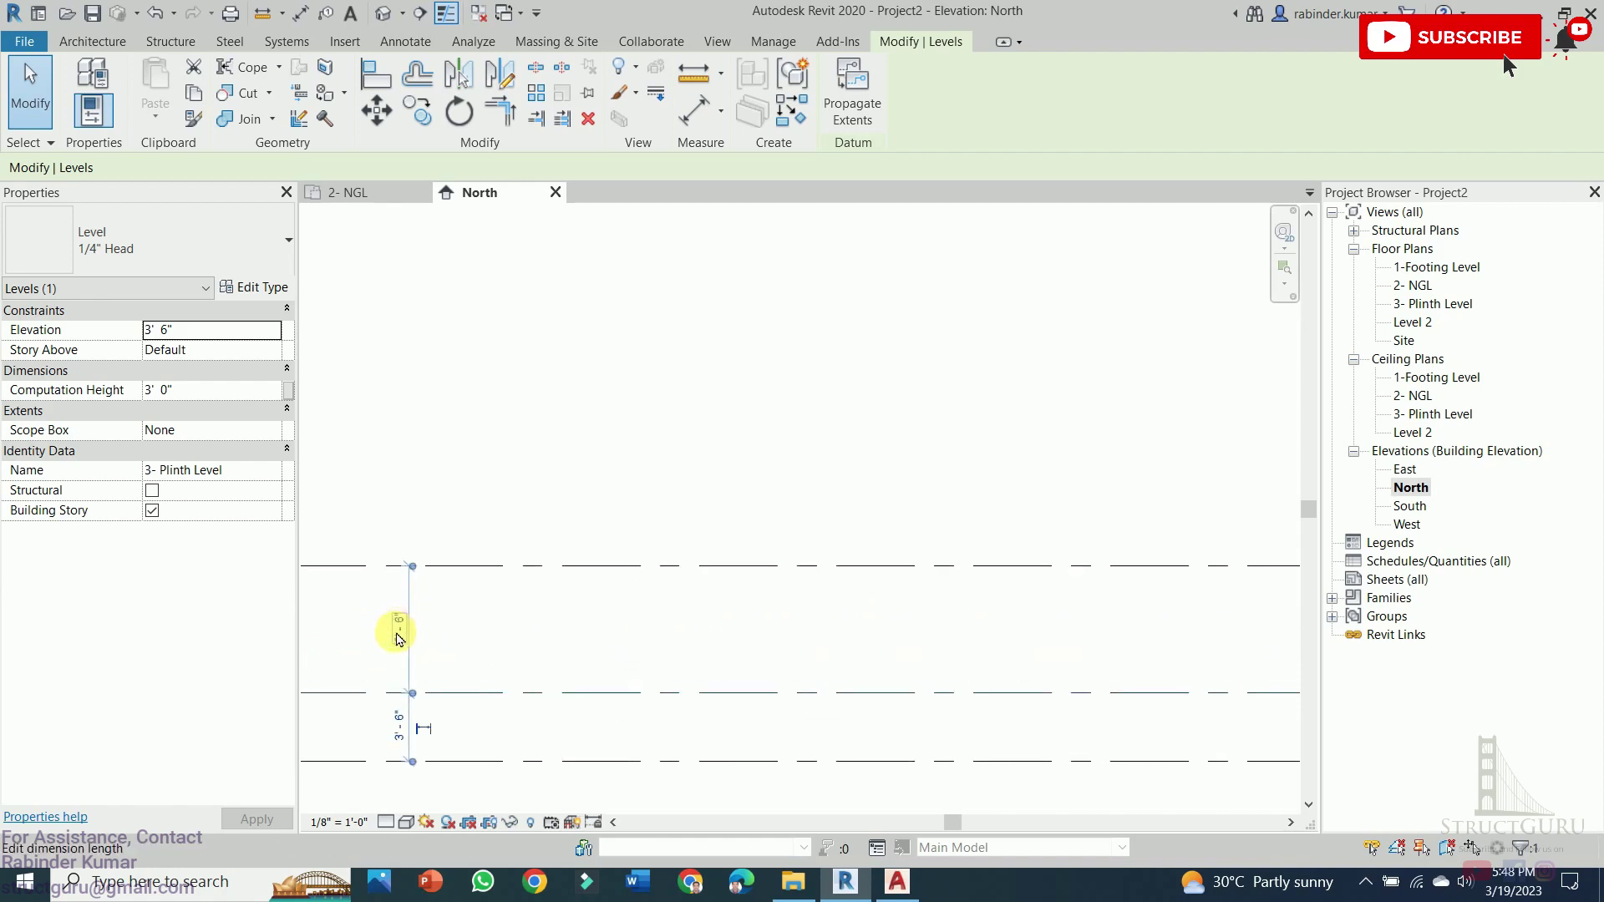
left_click(409, 643)
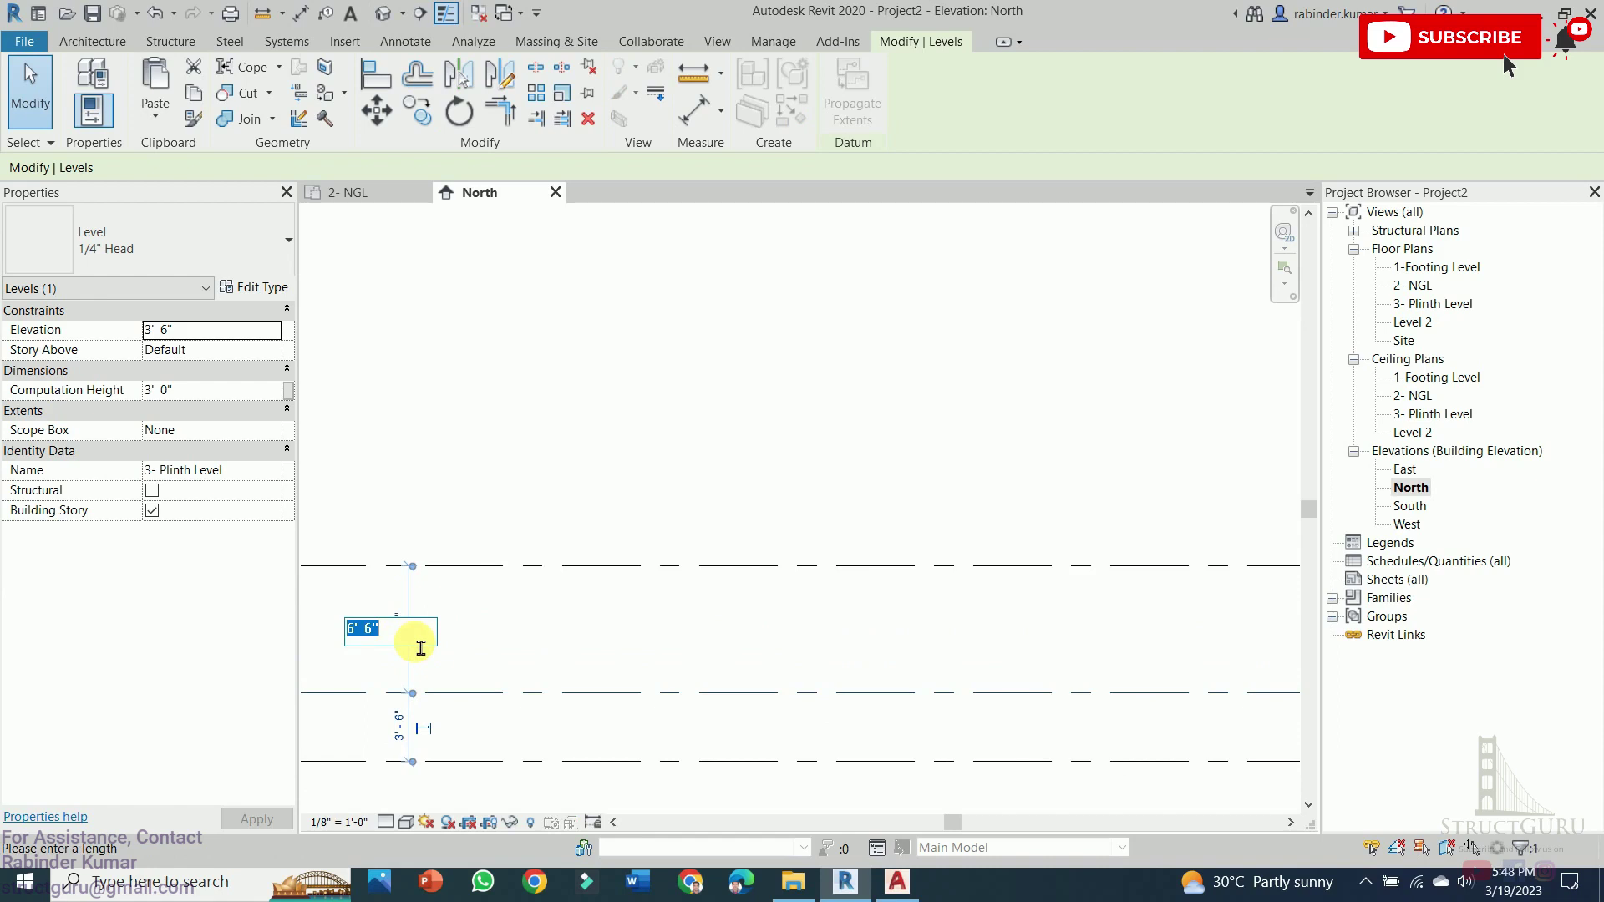
type("12")
key("Return")
scroll(577, 668, "down", 5)
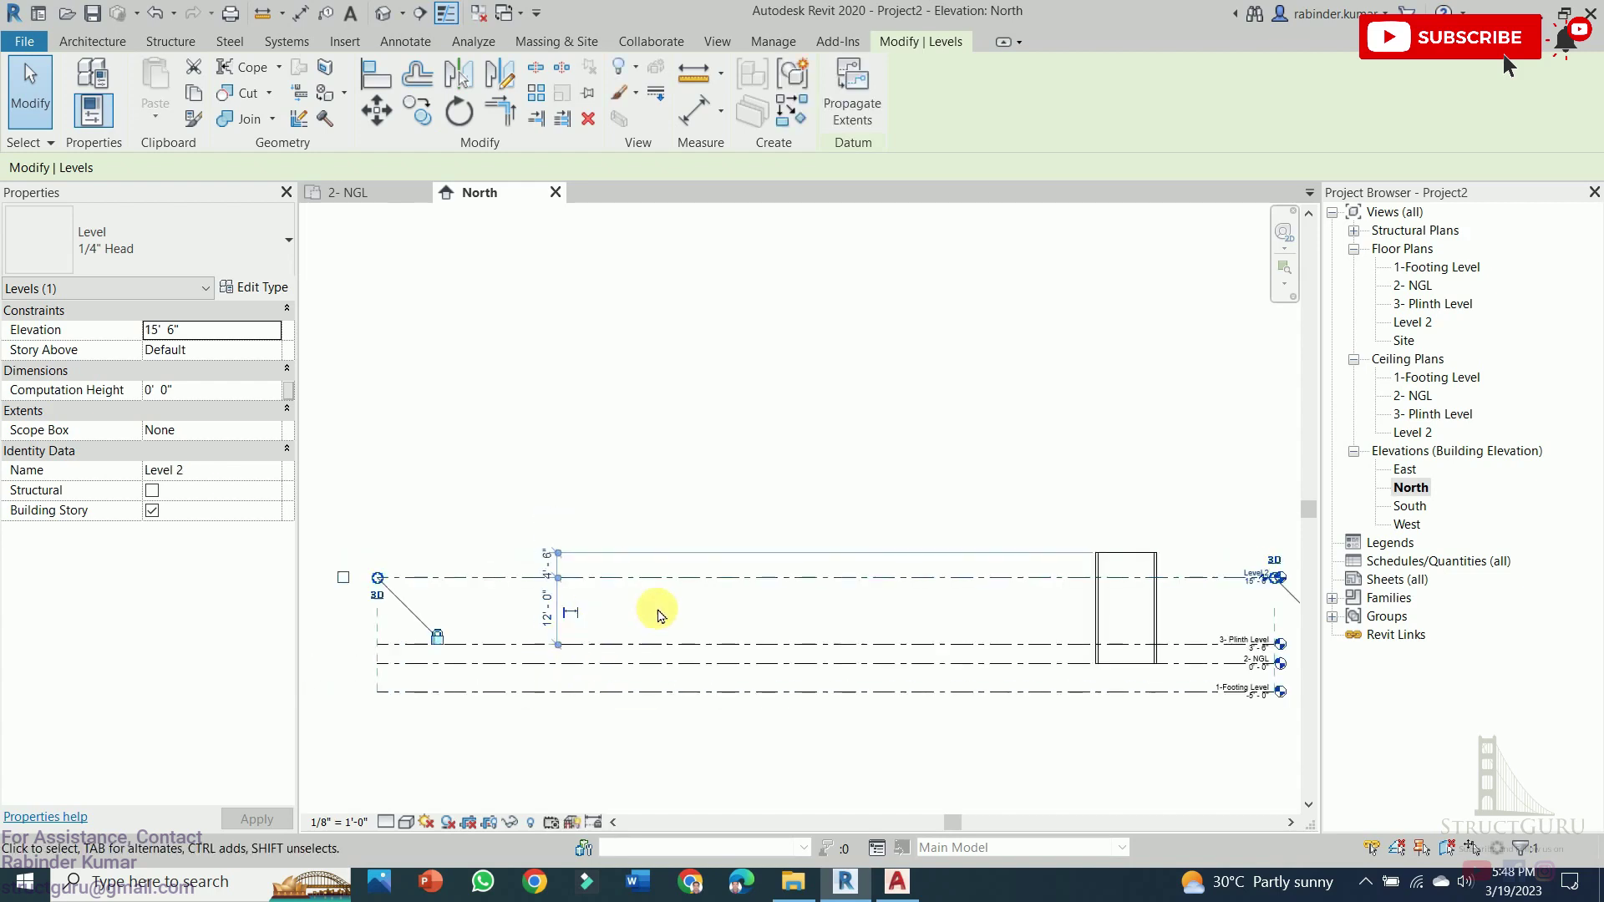
scroll(835, 631, "up", 2)
scroll(1055, 594, "up", 2)
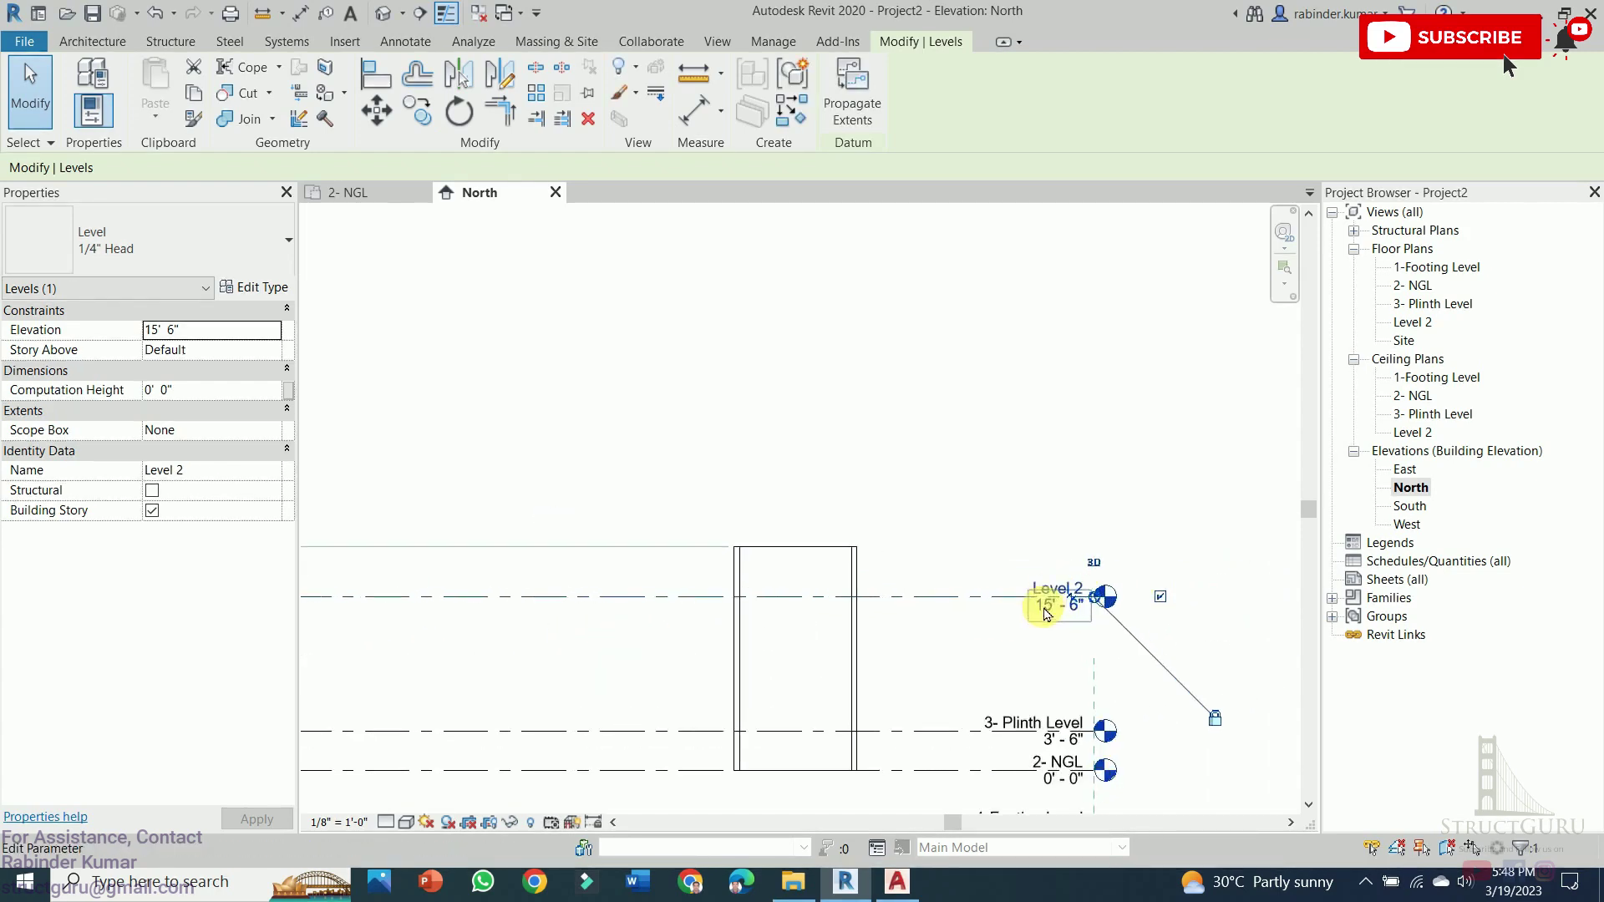
scroll(1046, 614, "up", 1)
Rename Level 2 to 4- First Floor and rename its plan views as well
left_click(1061, 587)
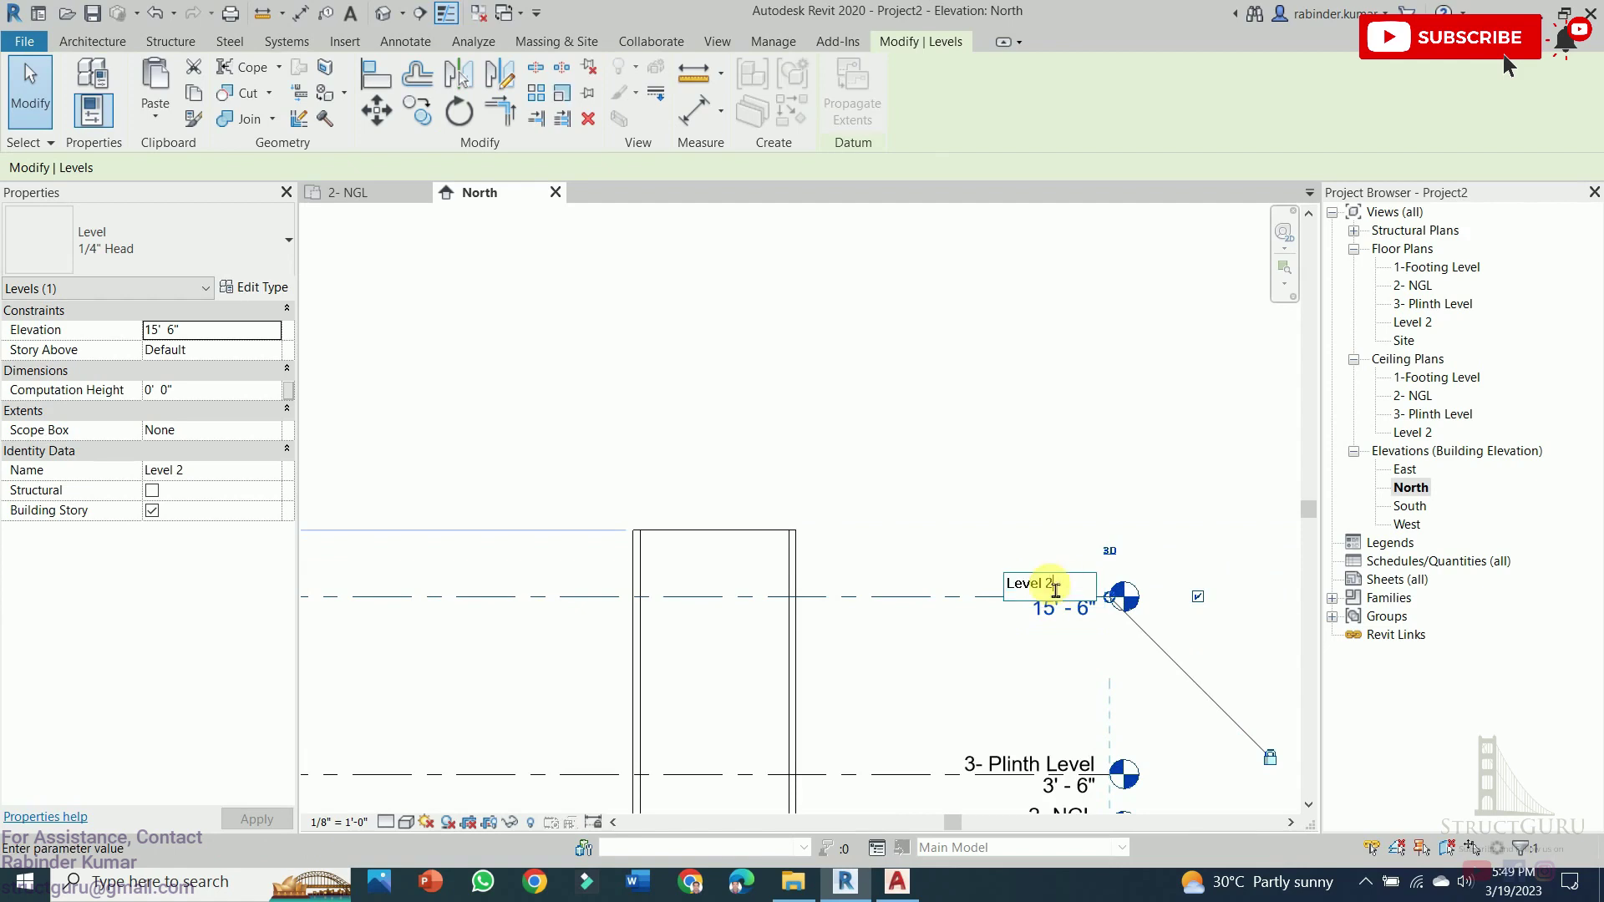
left_click_drag(1055, 590, 916, 599)
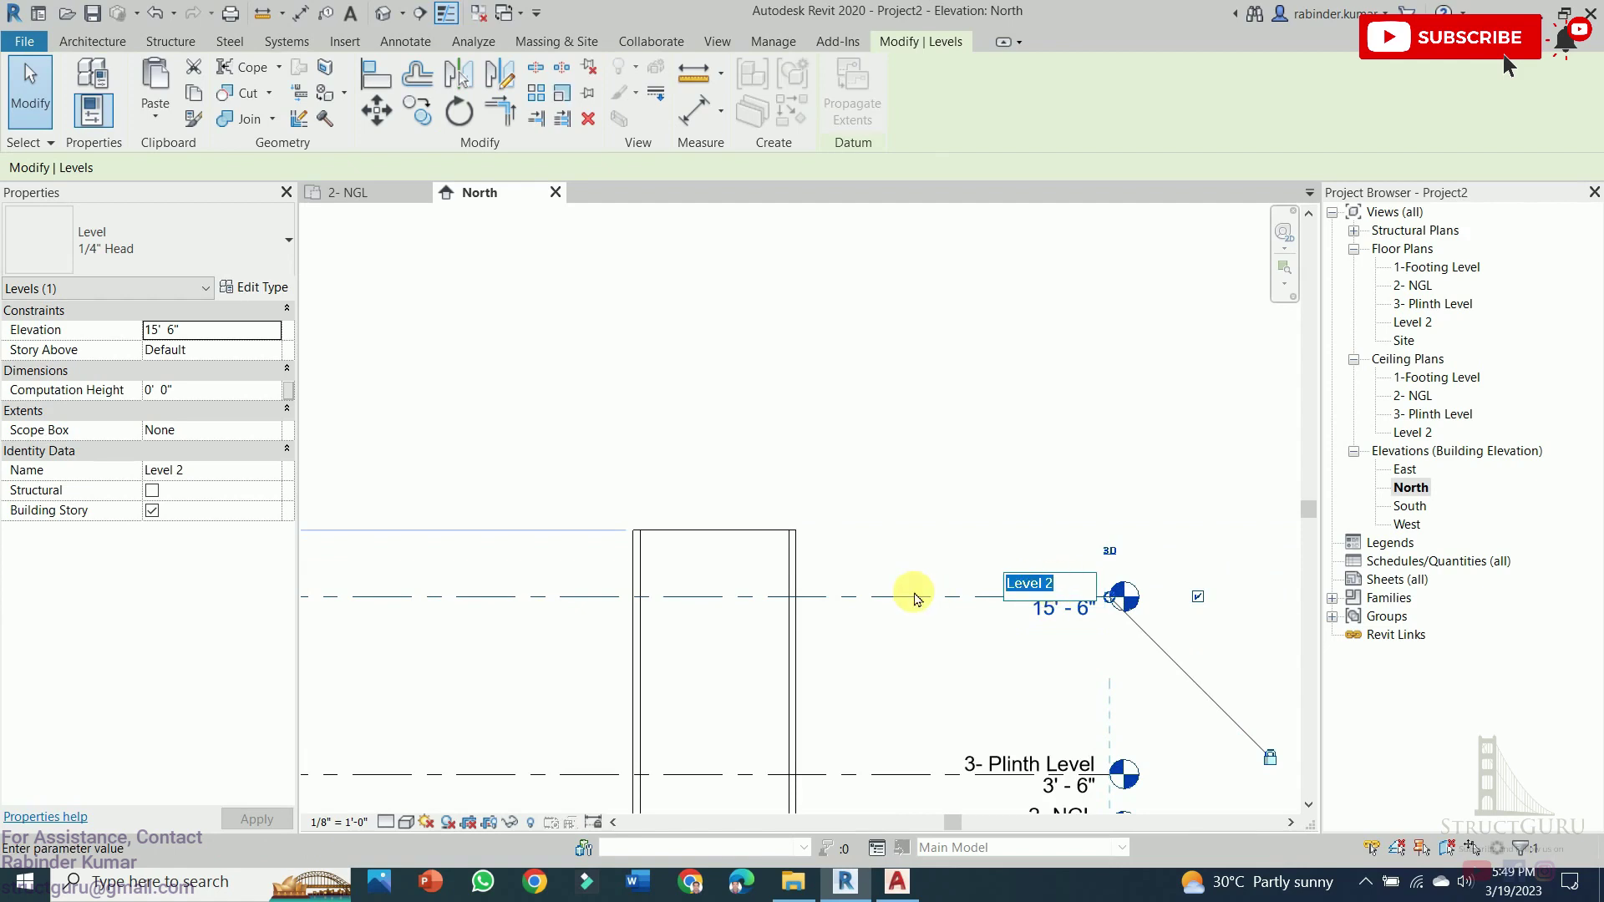
type("4- First Floor")
left_click(974, 476)
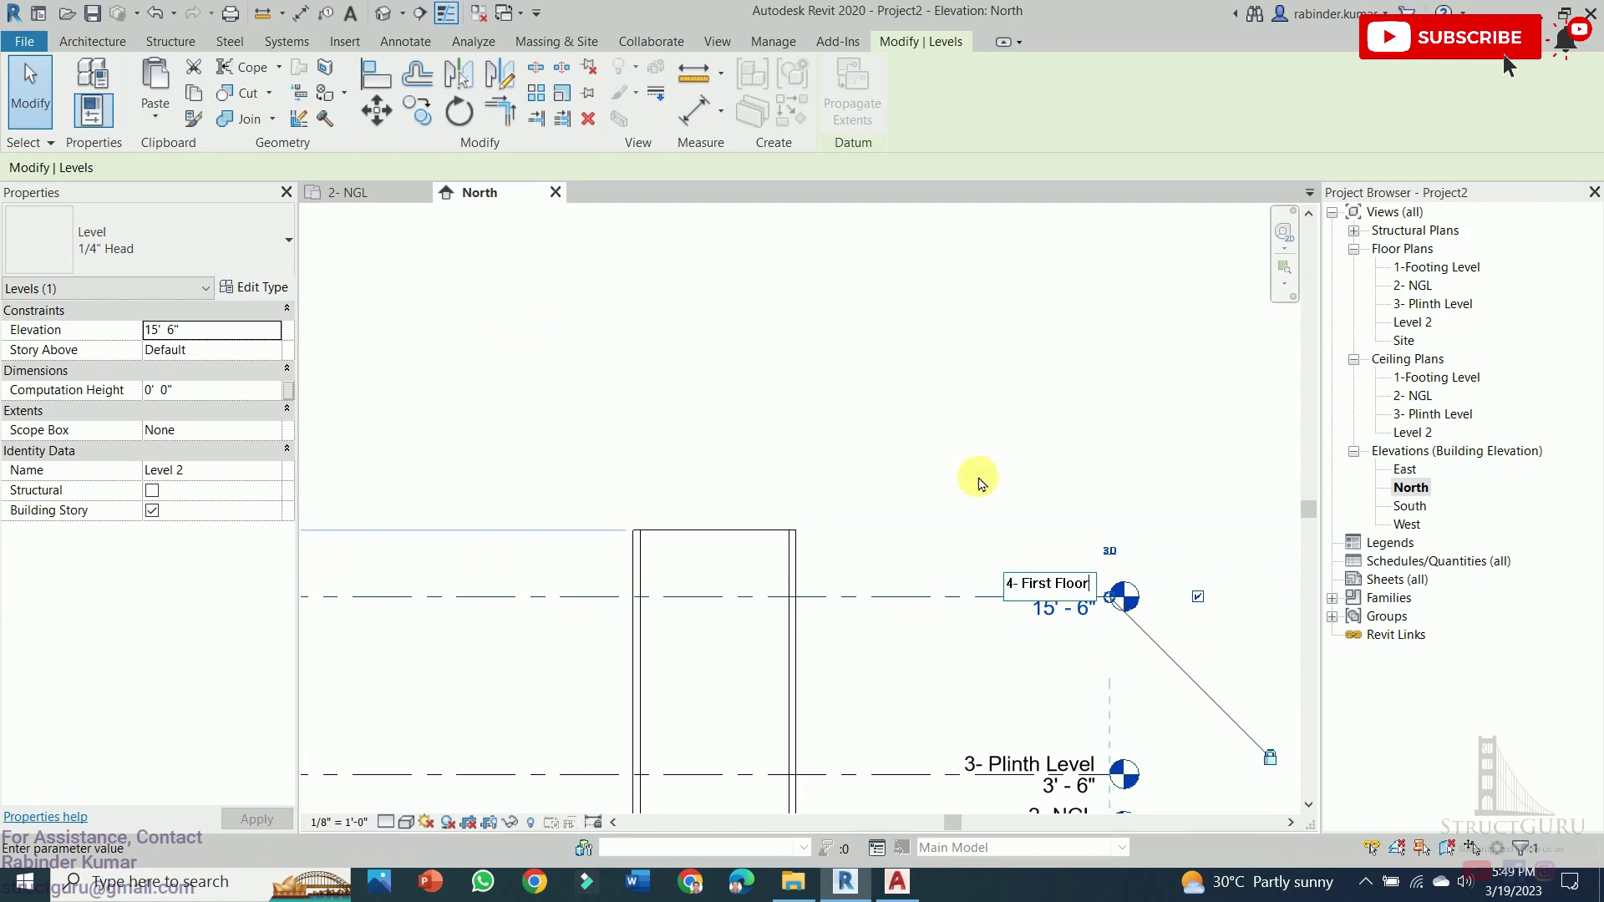
left_click(888, 443)
scroll(889, 584, "down", 2)
scroll(794, 606, "down", 2)
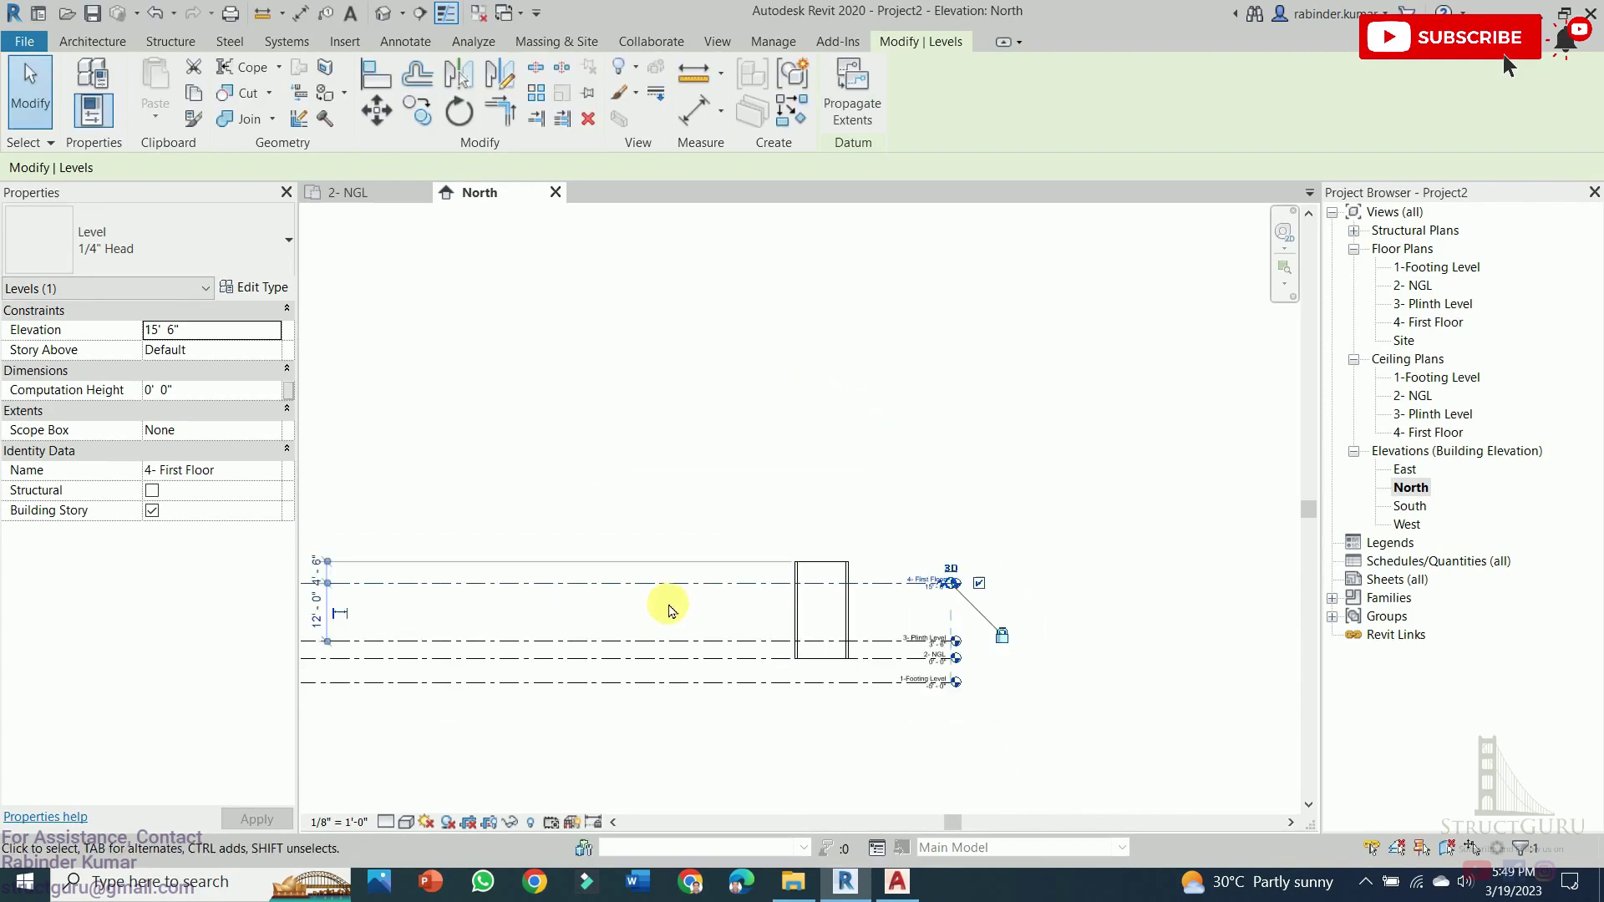
scroll(643, 612, "up", 1)
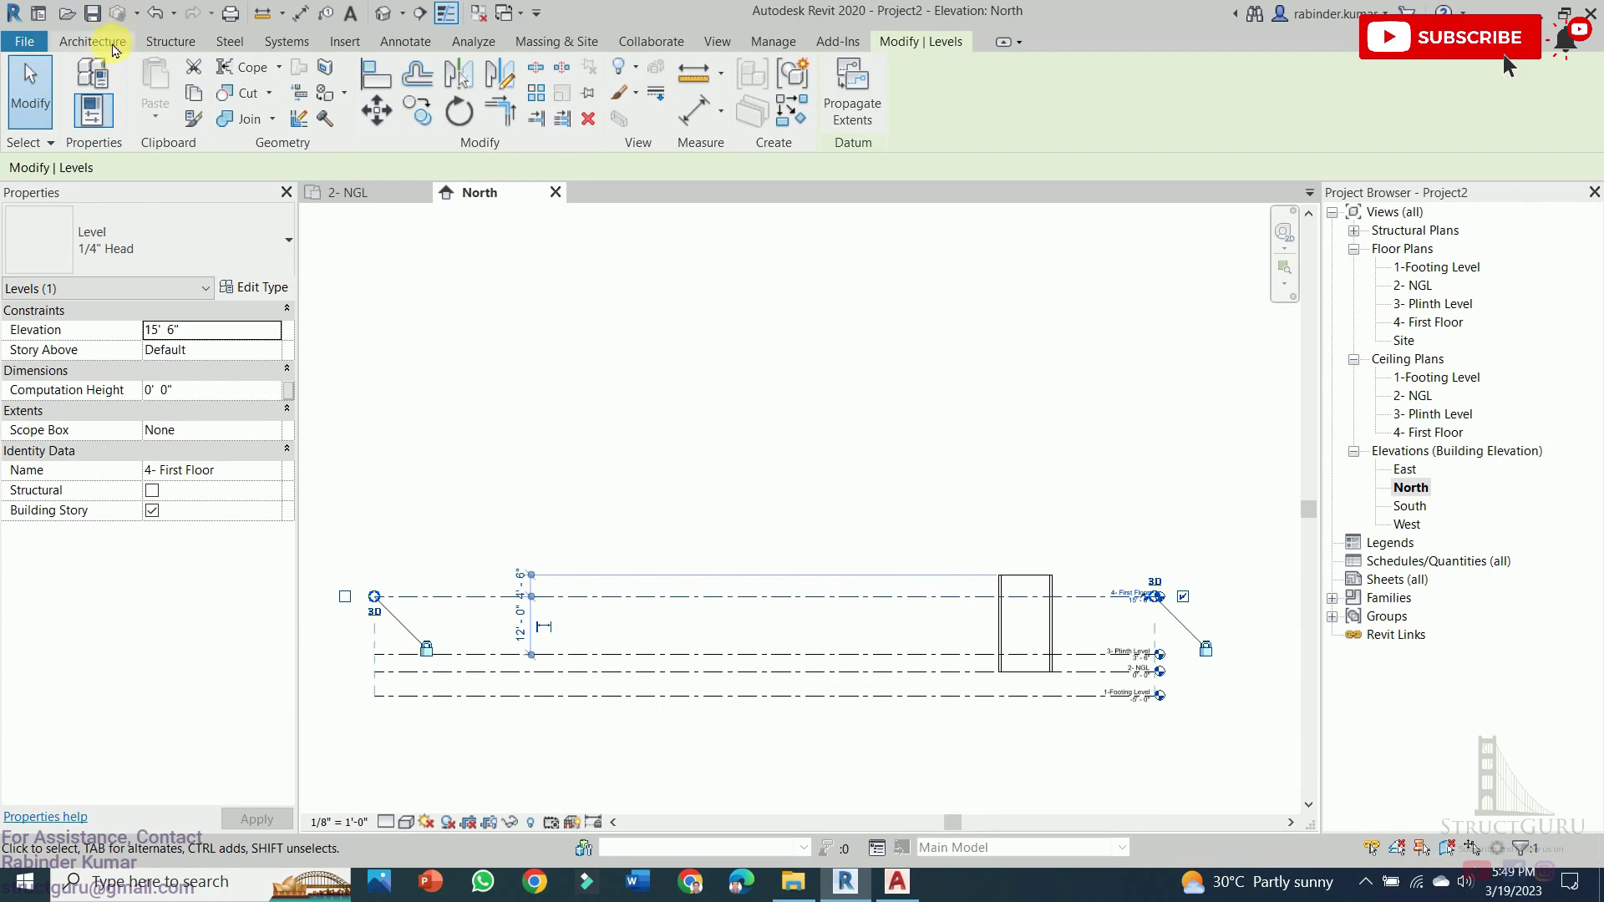
Draw a new level at 27'-6", 12' above 4- First Floor
left_click(114, 50)
key("l")
key("l")
key("Escape")
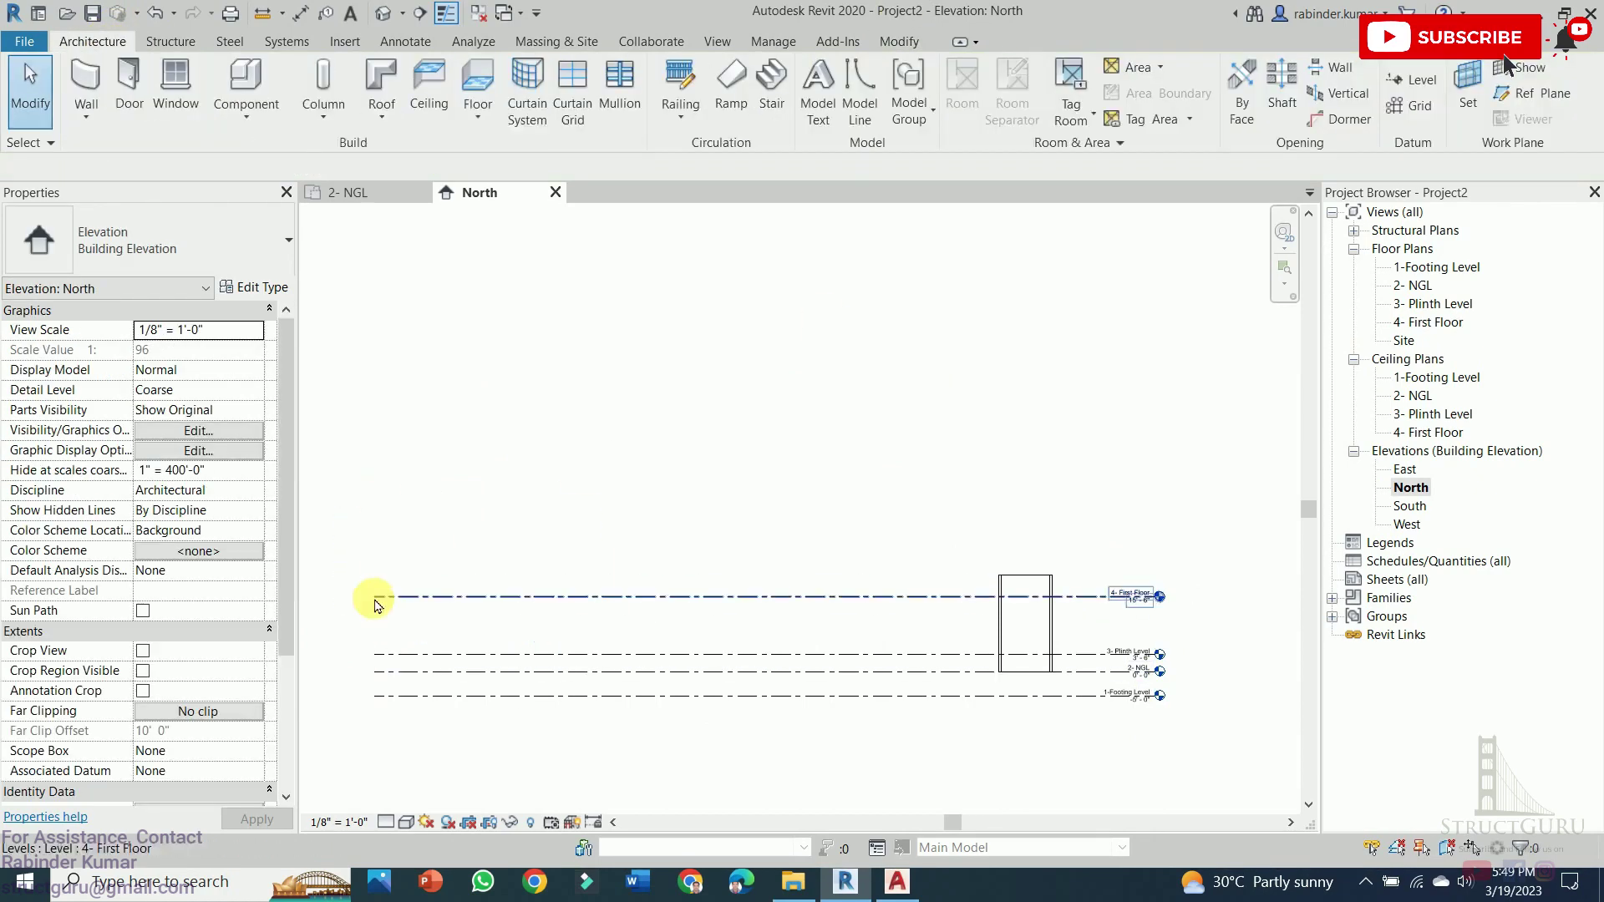
key("l")
key("l")
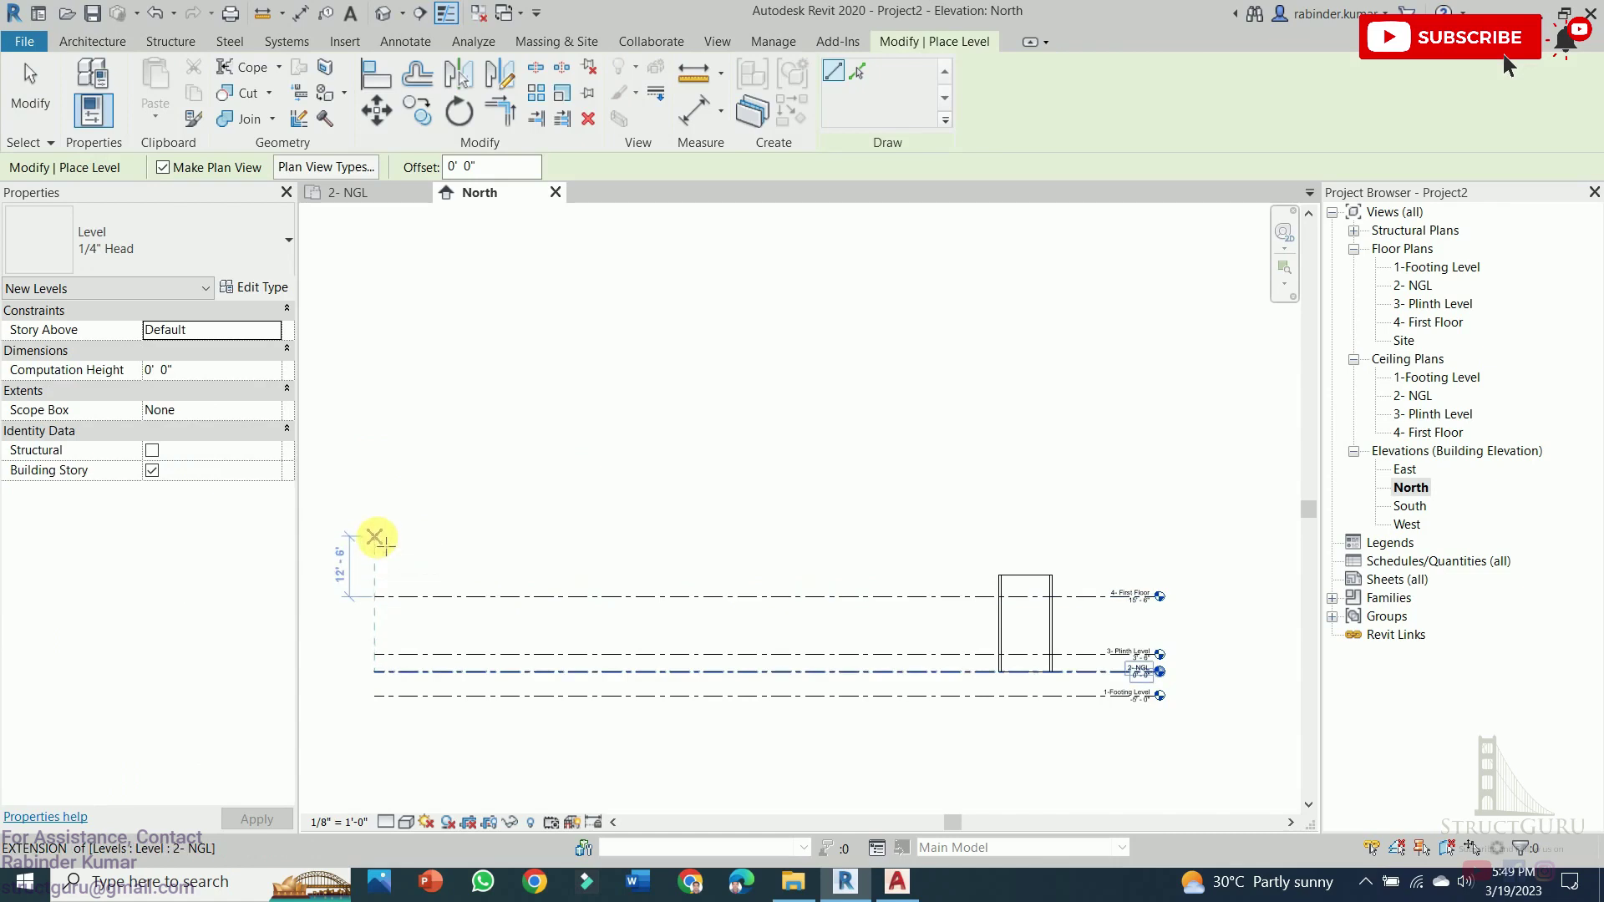
left_click(376, 537)
left_click(1159, 537)
scroll(1153, 555, "up", 3)
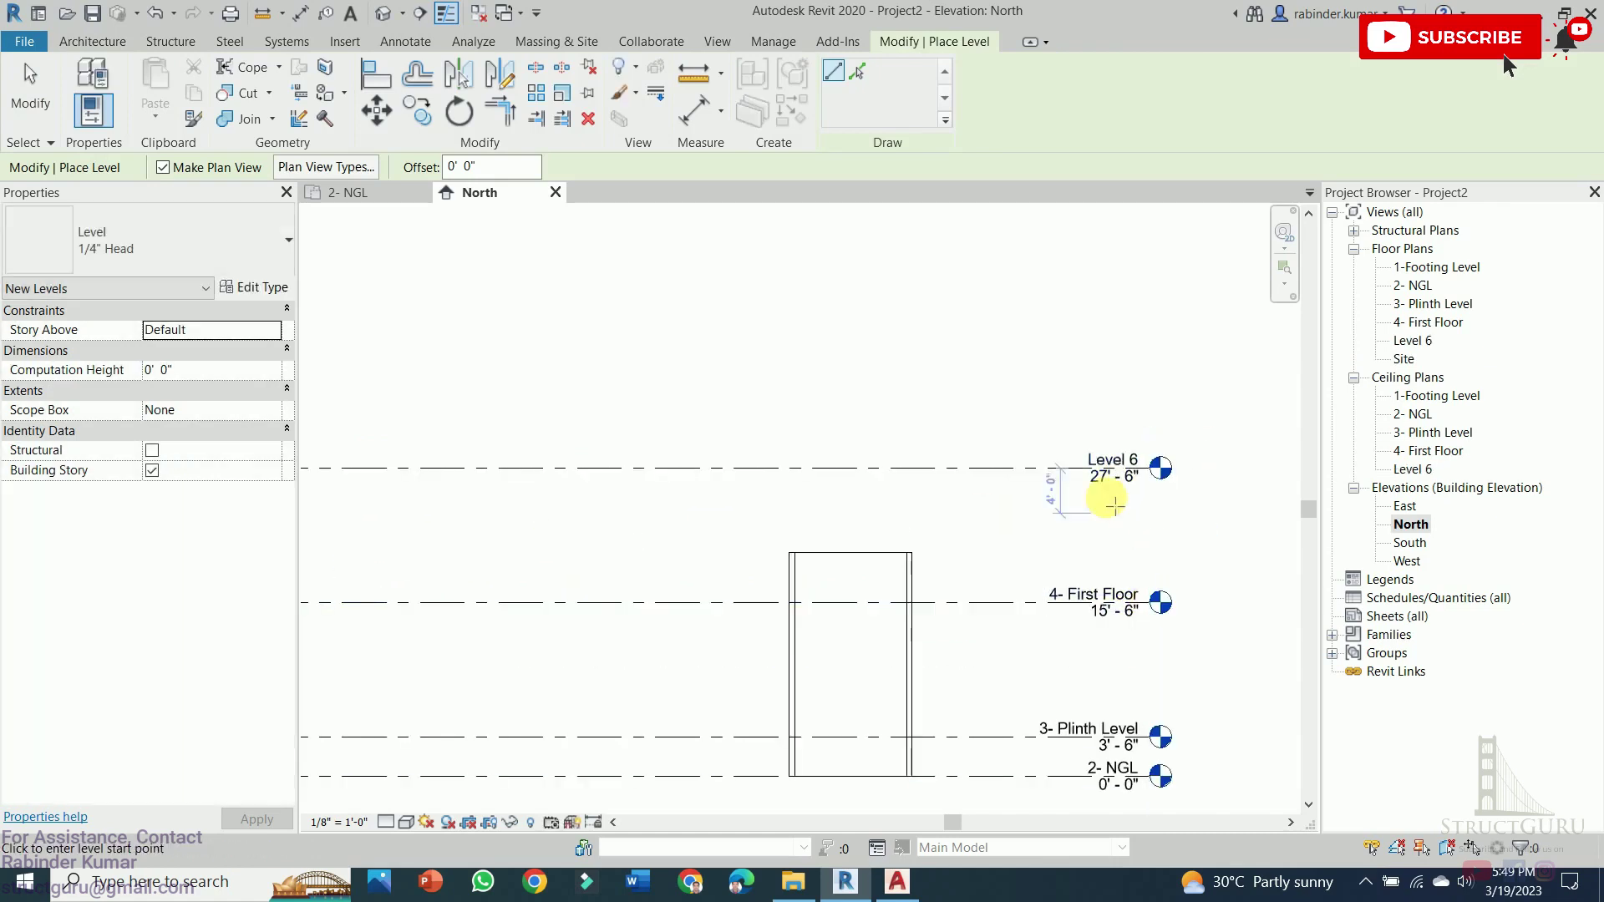
key("Escape")
Name the new level Roof level with matching plans, then pan to the levels' left ends
left_click(1127, 460)
type("Roof l")
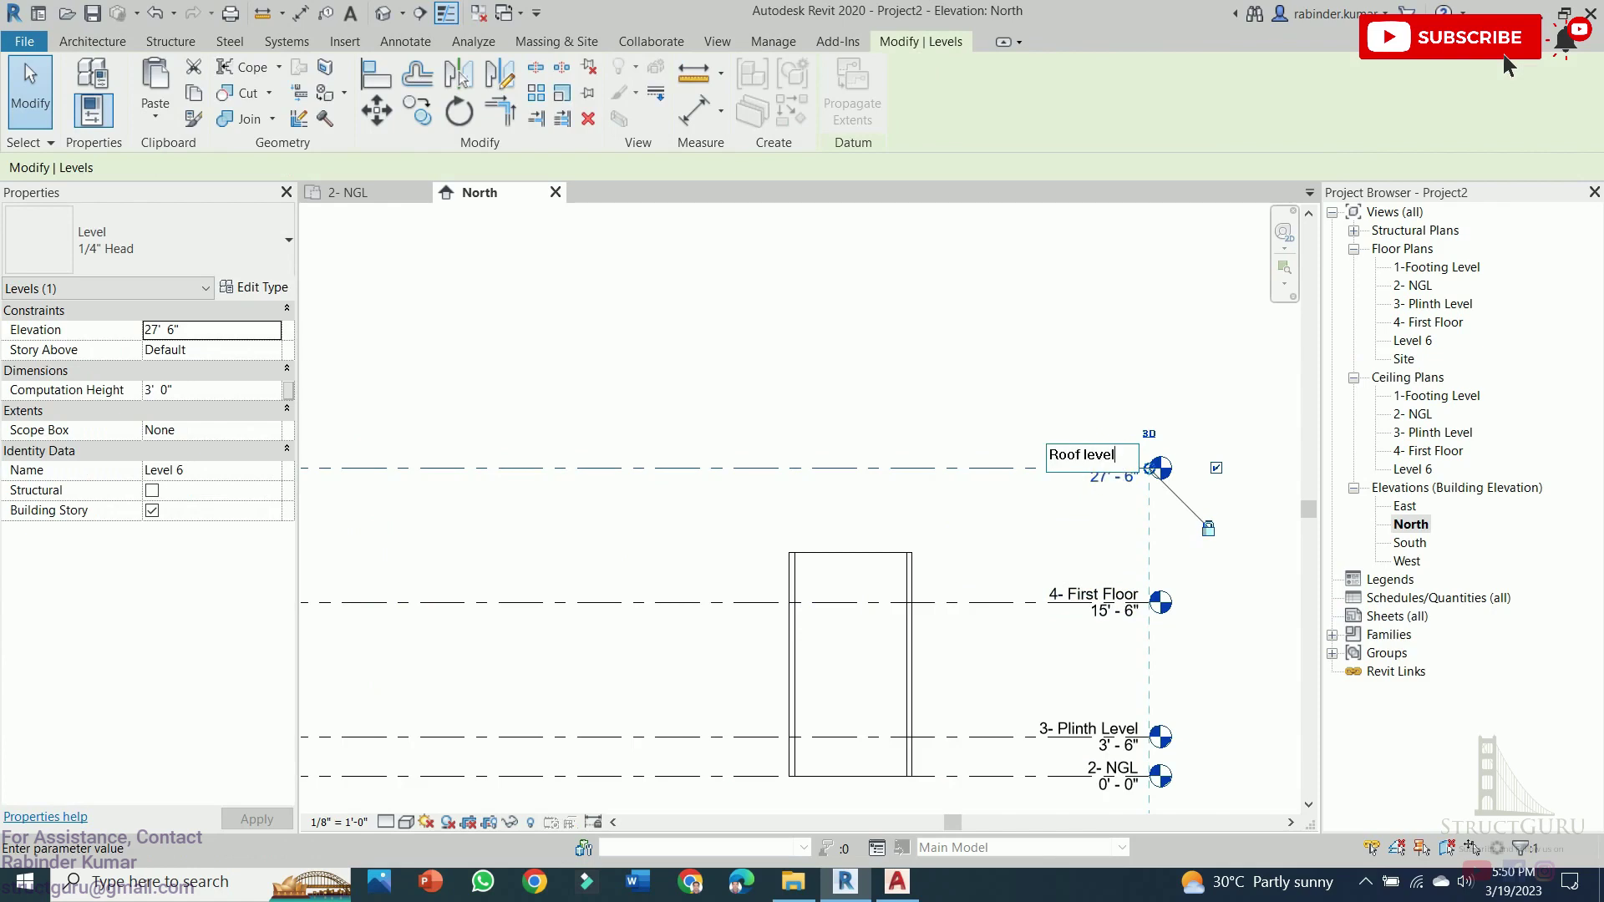
key("Return")
left_click(887, 443)
scroll(830, 423, "down", 3)
middle_click_drag(831, 423, 1071, 501)
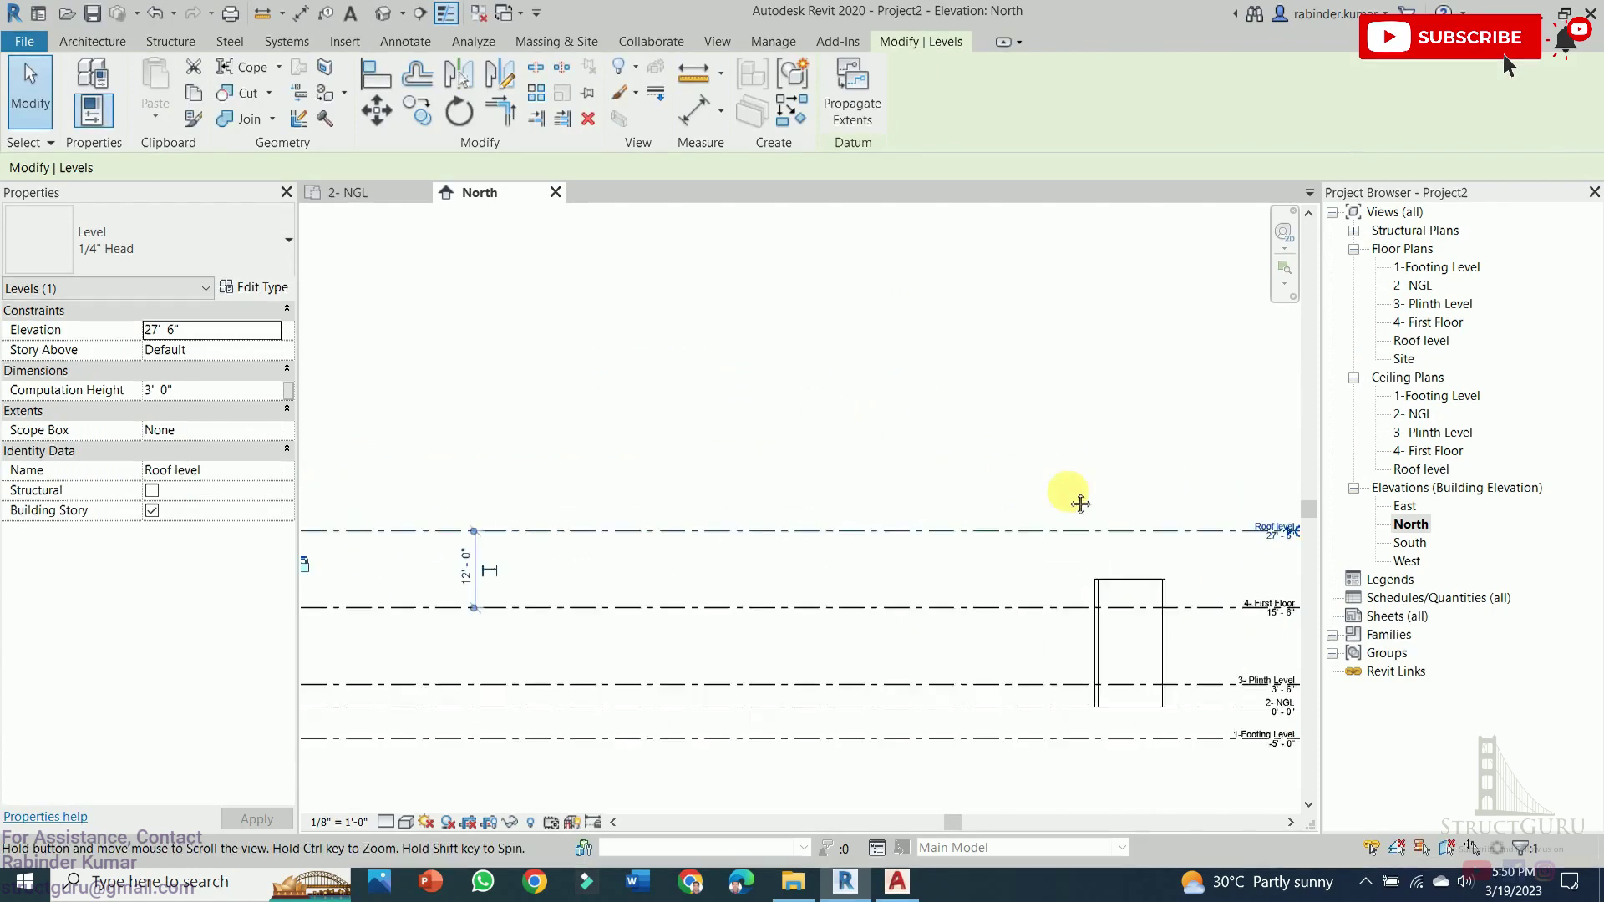
middle_click_drag(410, 490, 483, 509)
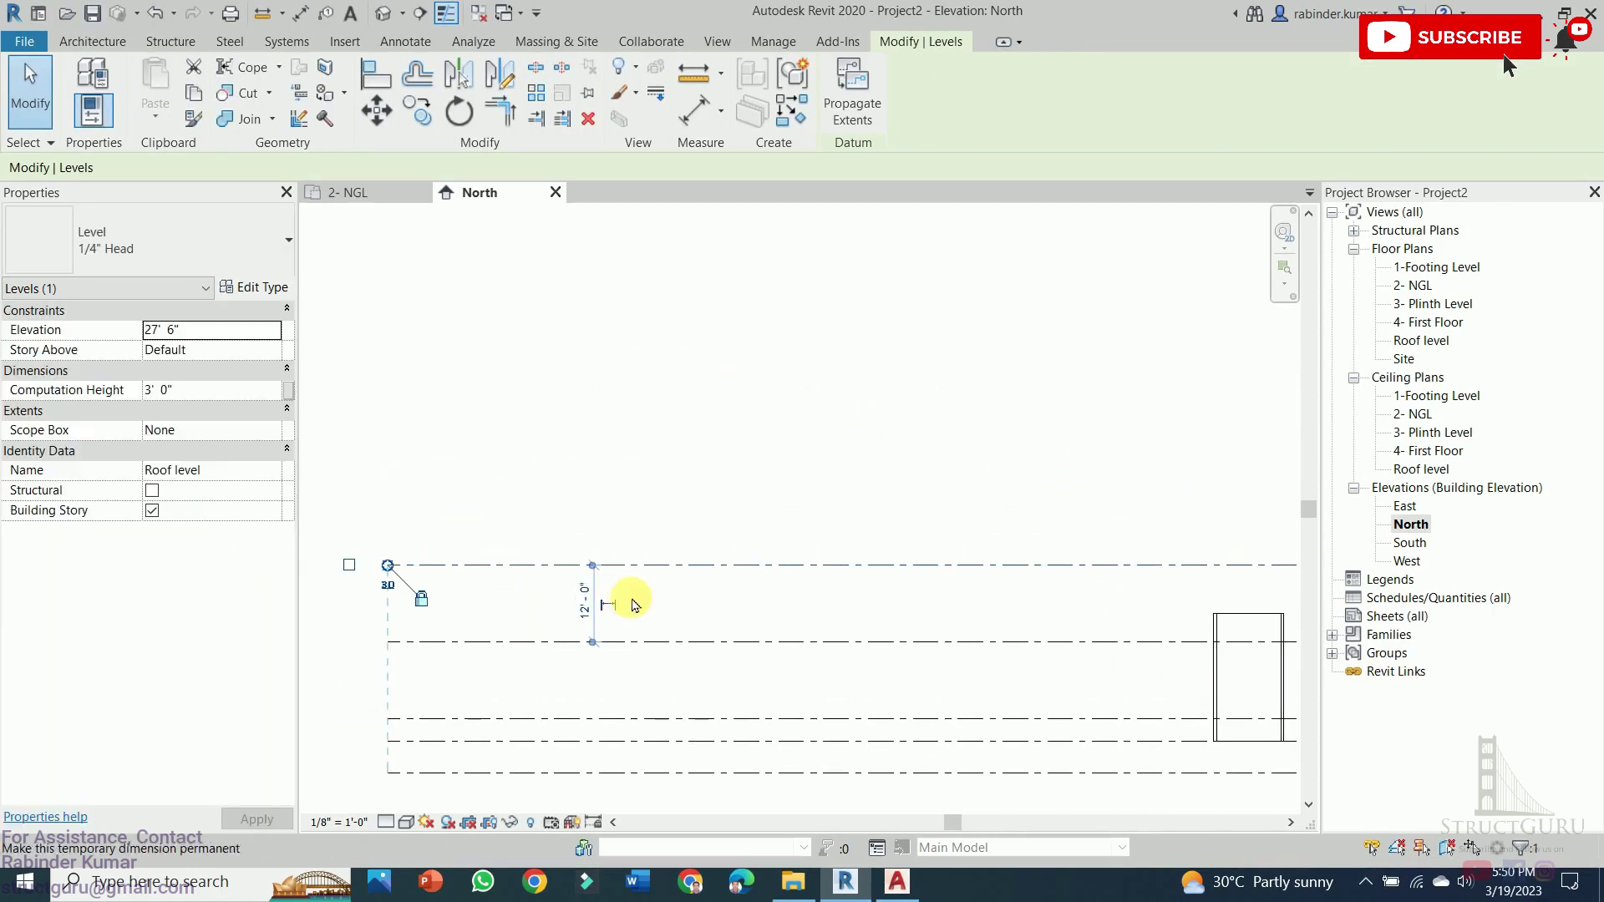
Add a new level 8' above the Roof level with the LL shortcut
key("l")
key("l")
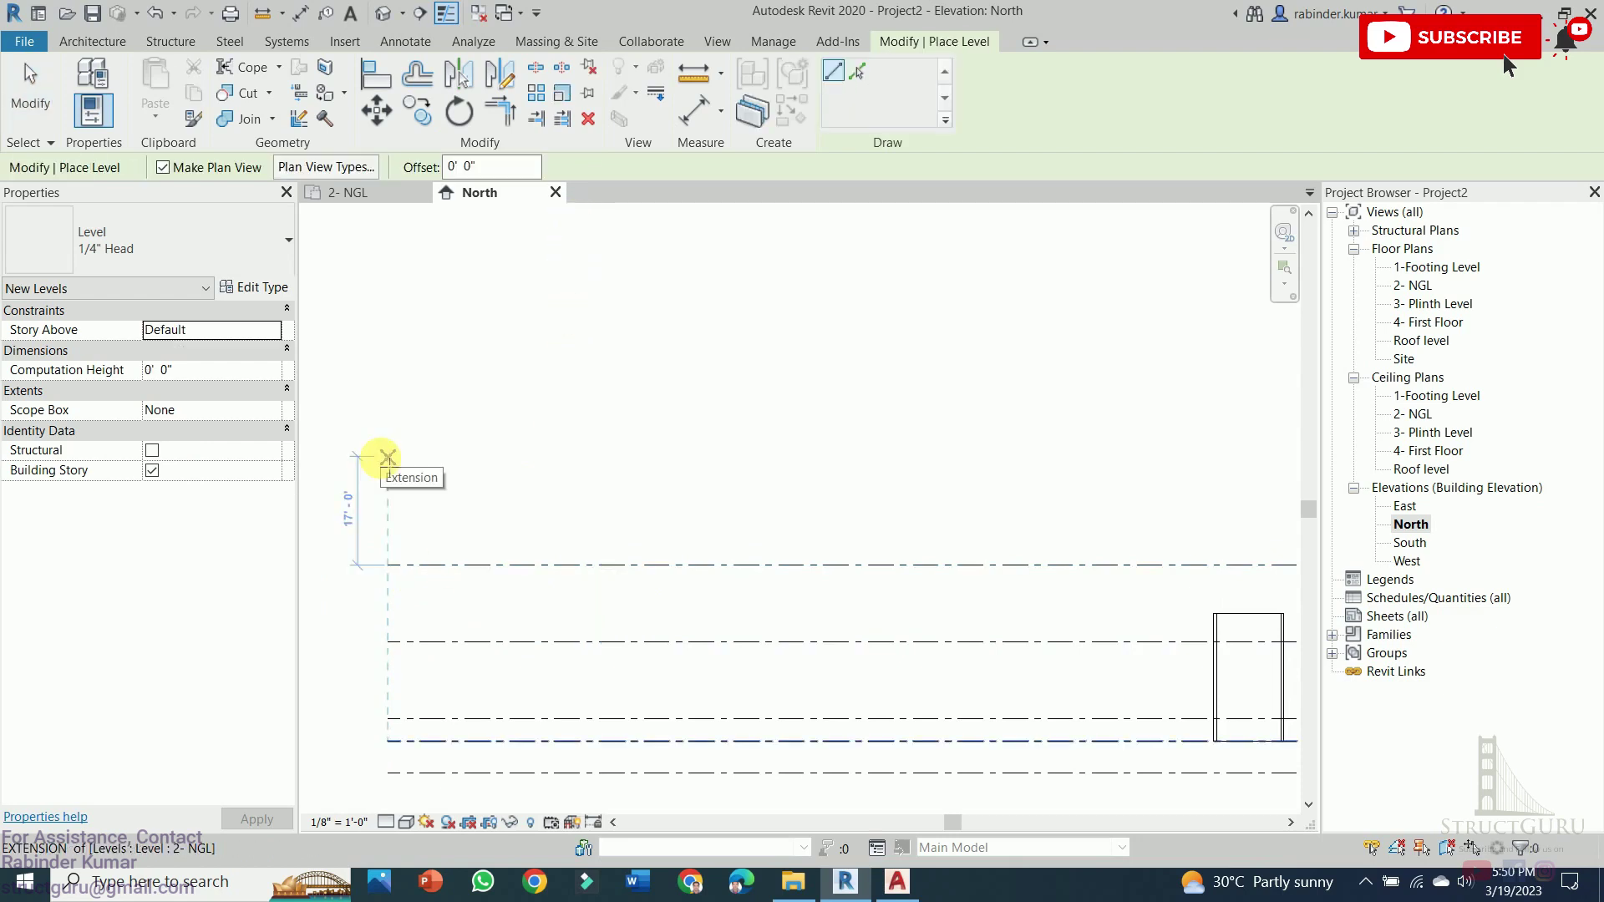
type("8")
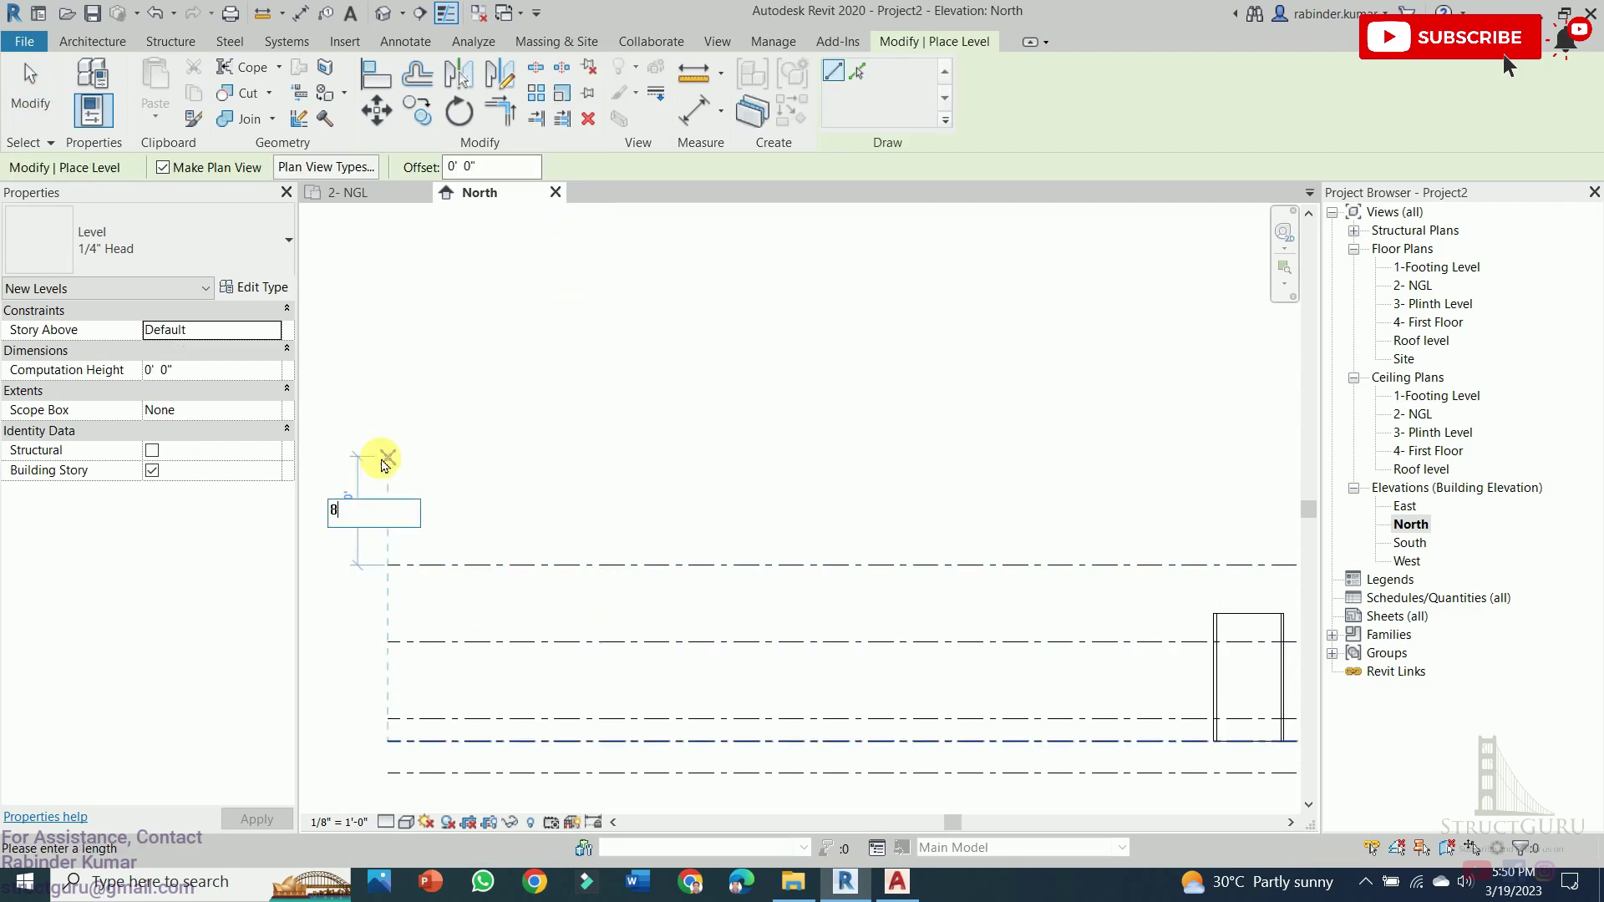
type("'")
key("Return")
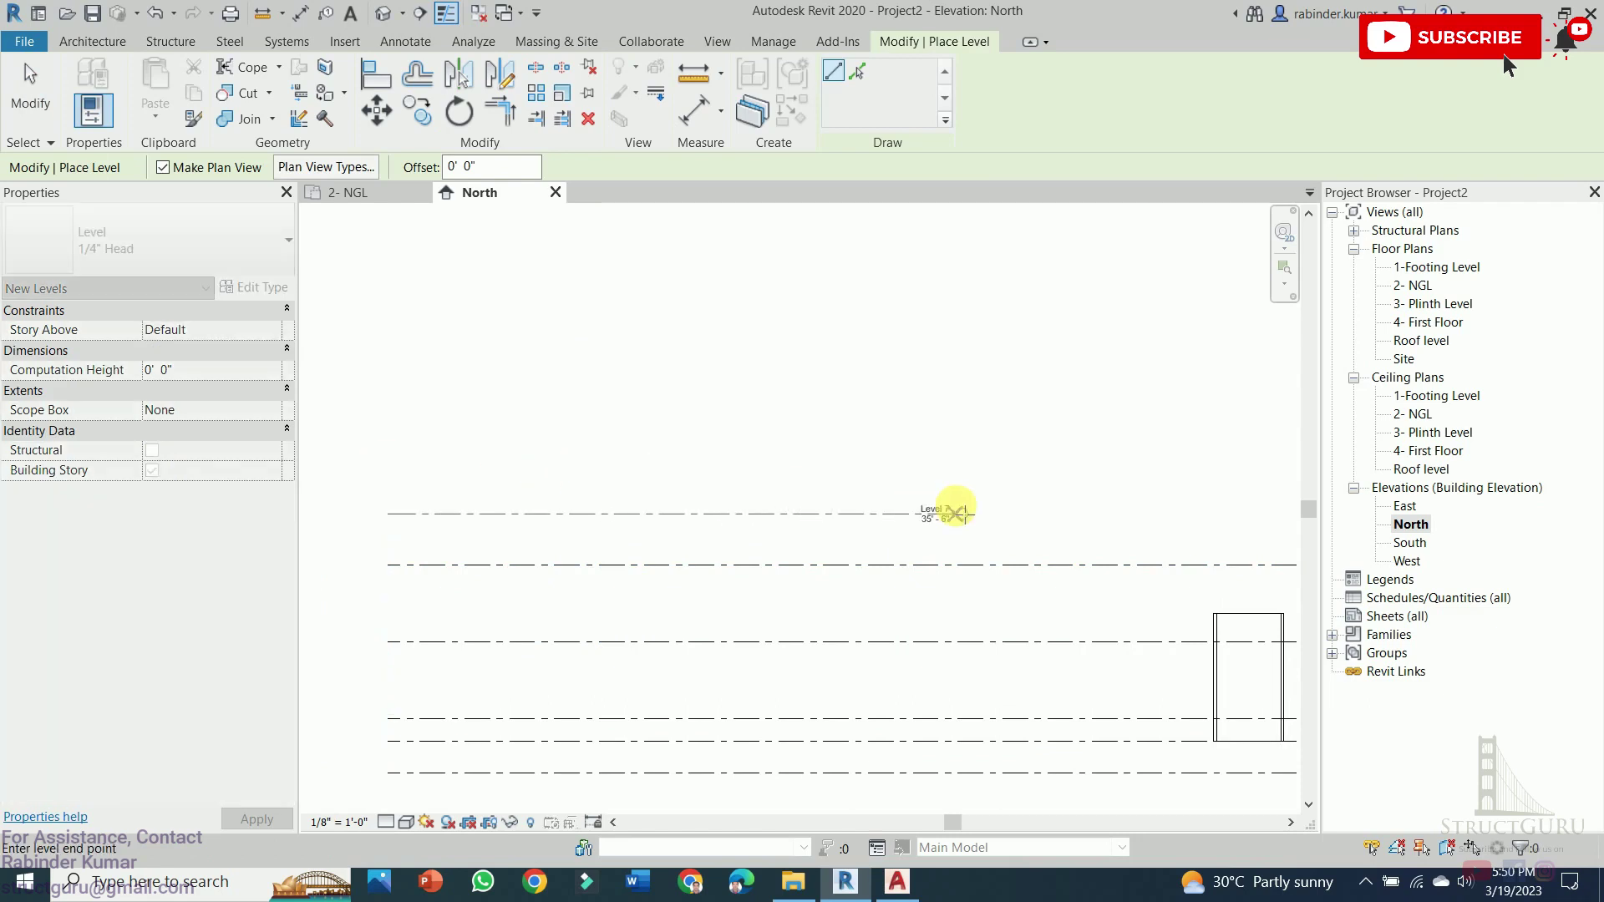
scroll(643, 531, "down", 3)
middle_click_drag(643, 531, 458, 527)
scroll(802, 541, "up", 3)
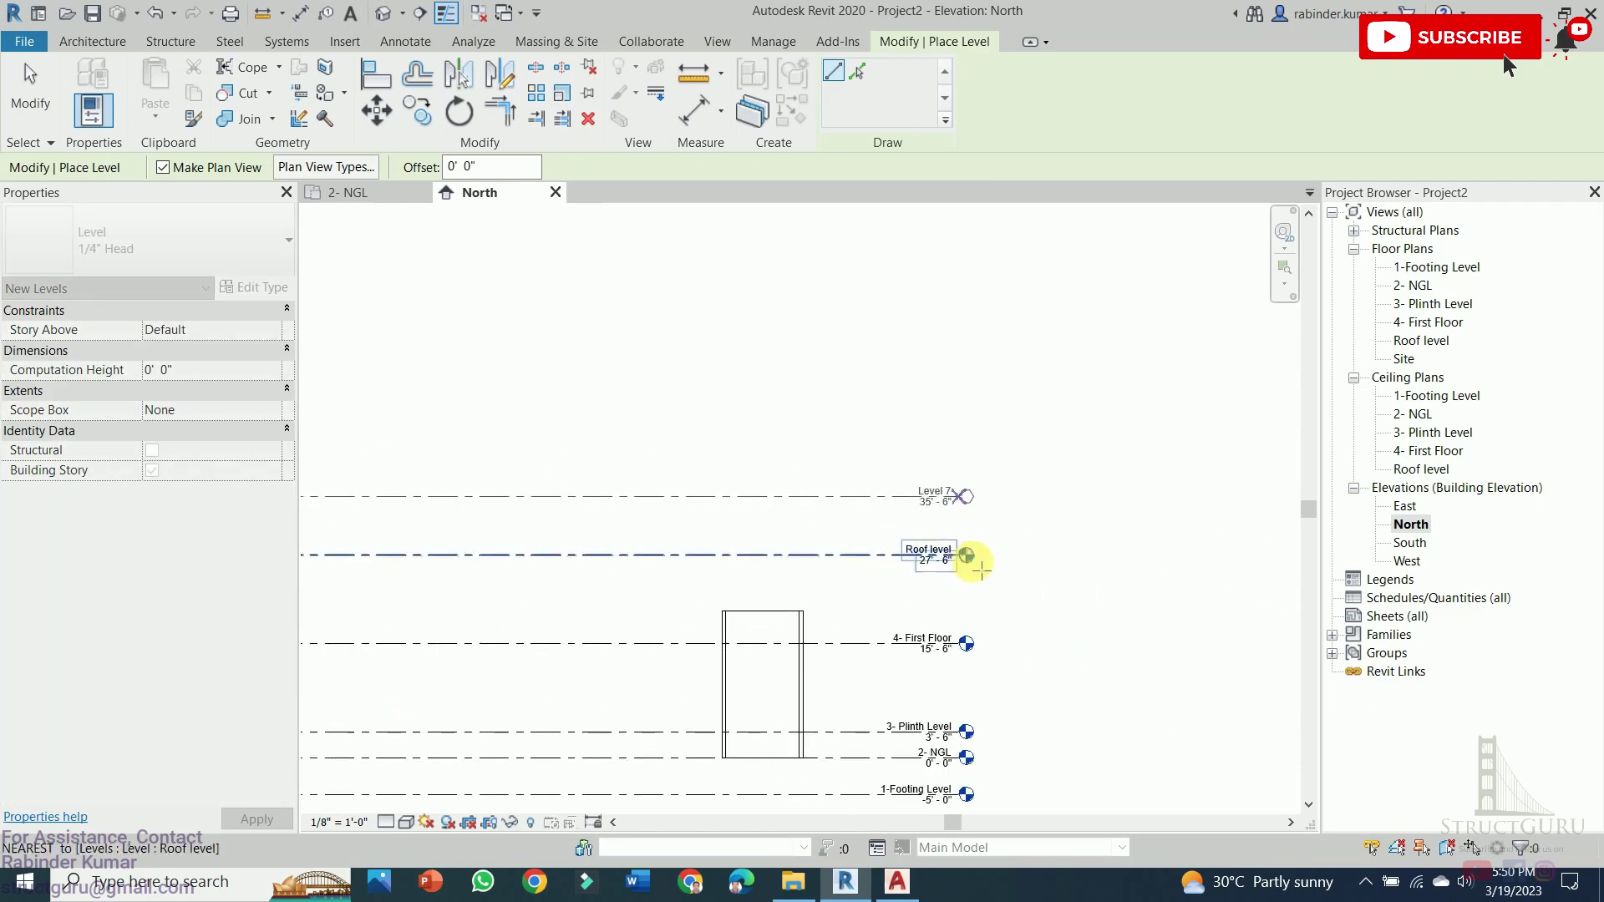
left_click(979, 569)
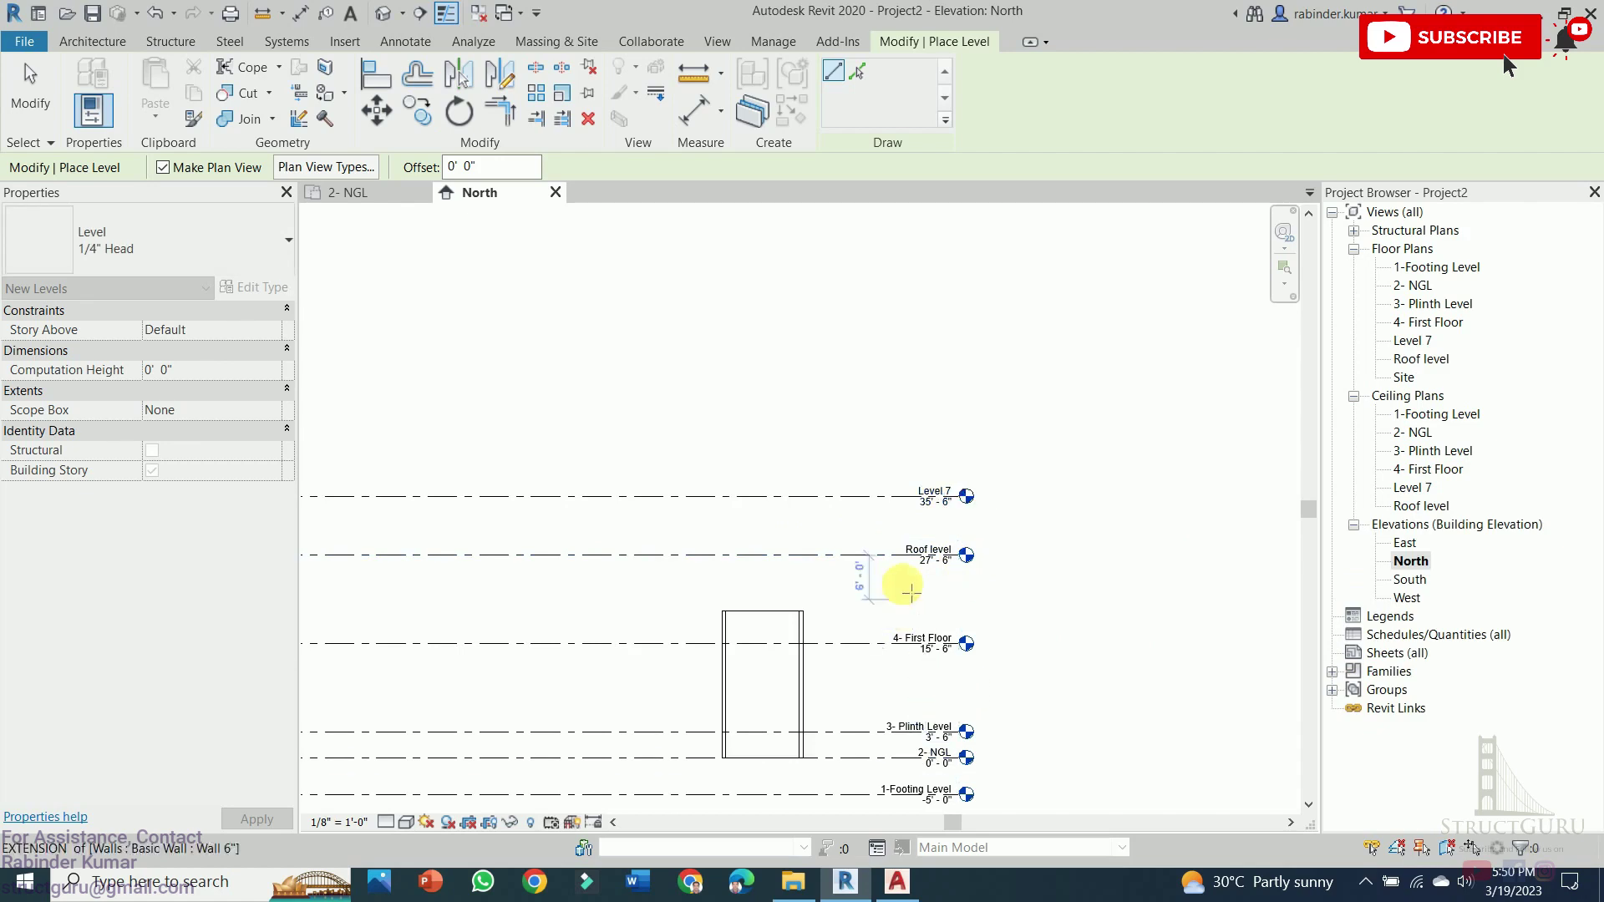
scroll(910, 584, "up", 2)
key("Escape")
key("Escape")
Rename the Roof level to 5- Roof level, renaming its matching views too
left_click(924, 537)
left_click(924, 539)
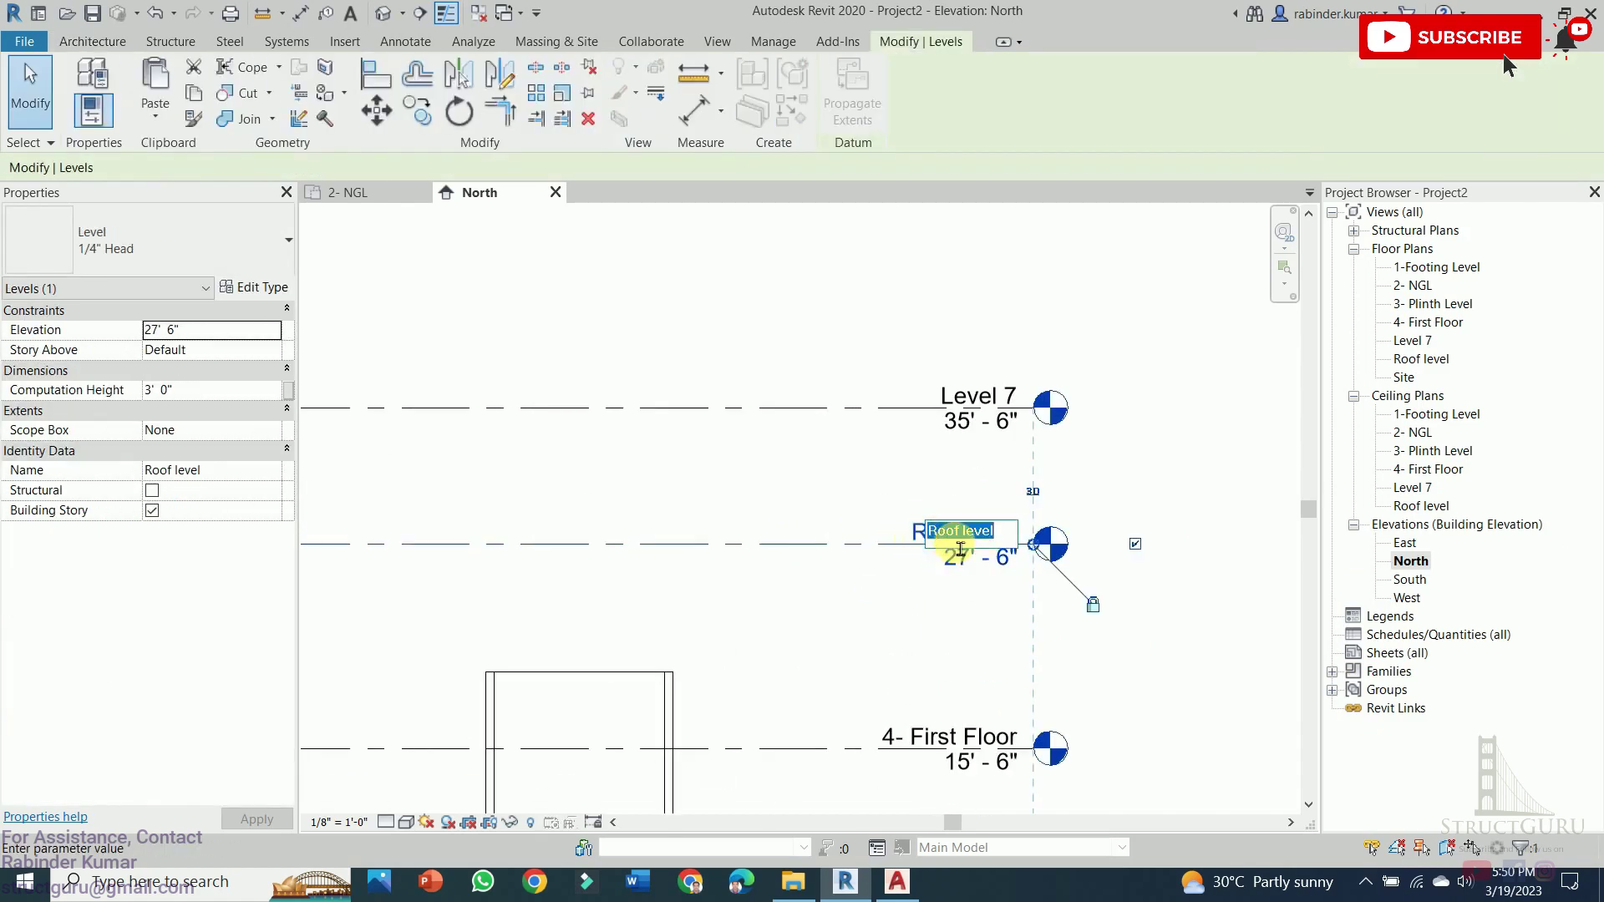
left_click(942, 544)
type("5")
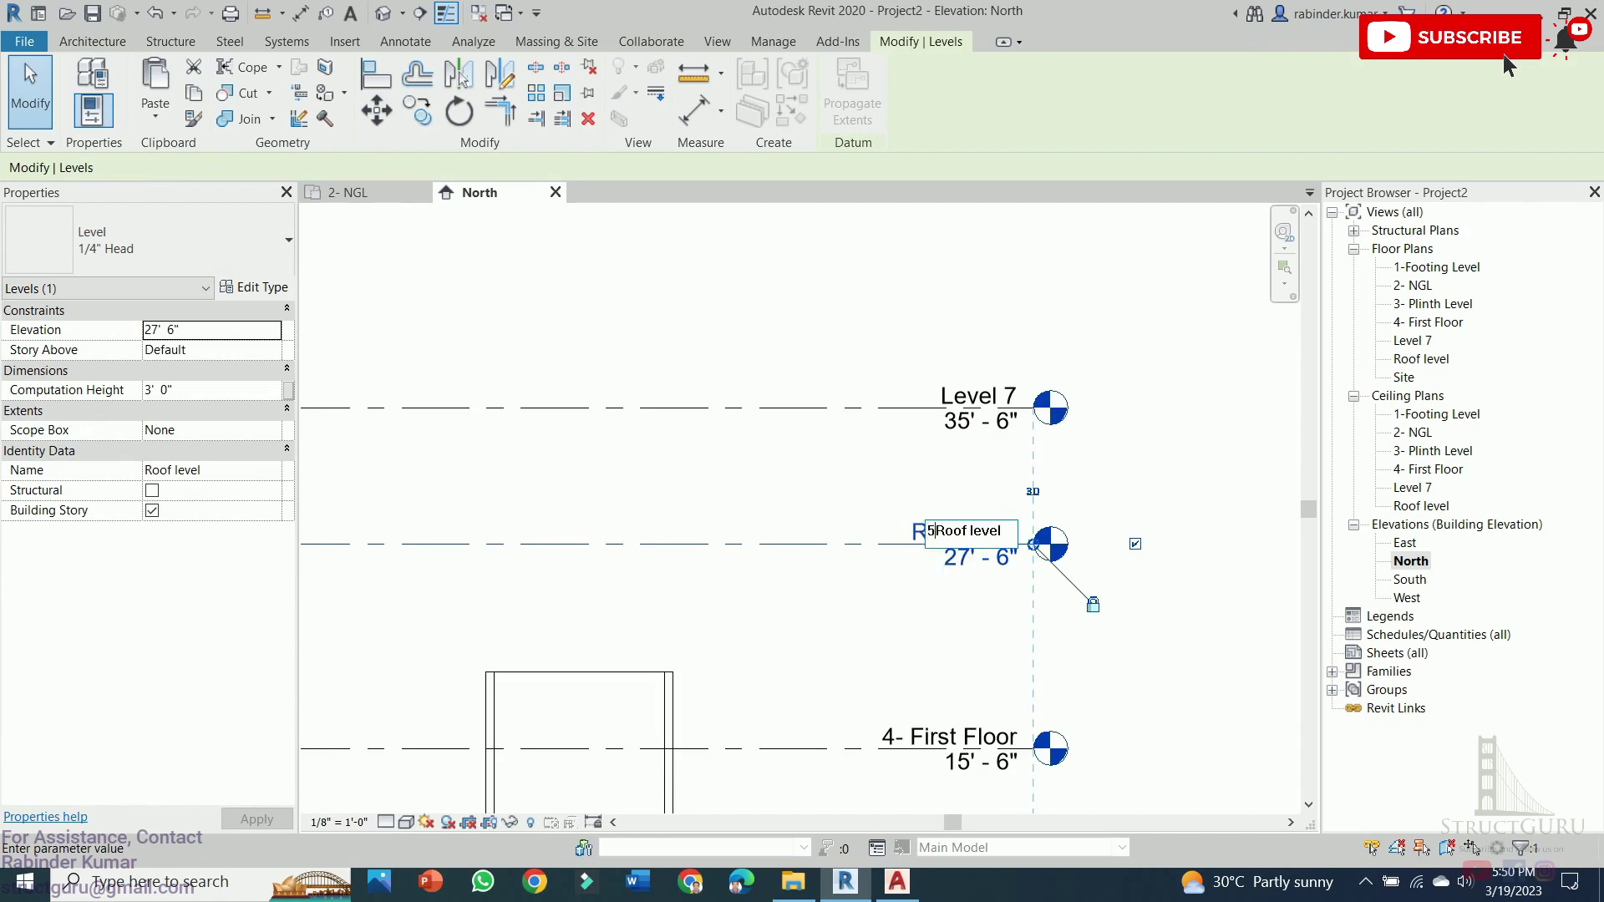
type("-")
left_click(960, 403)
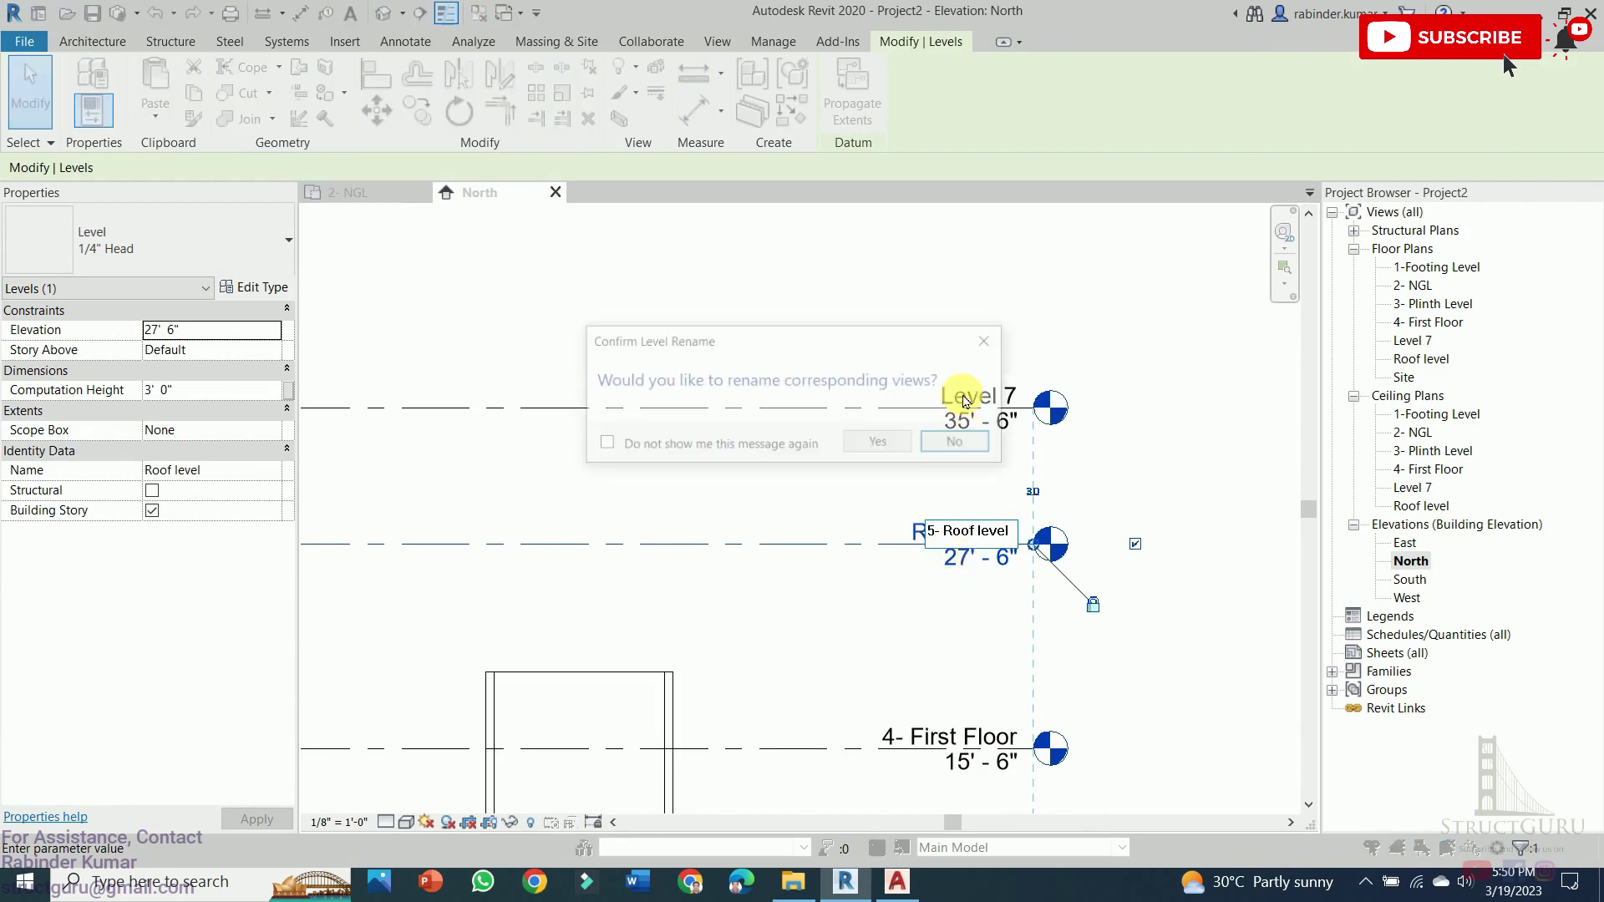
left_click(916, 432)
Rename Level 7 to 6- Stair Tower, renaming its matching views too
left_click(949, 397)
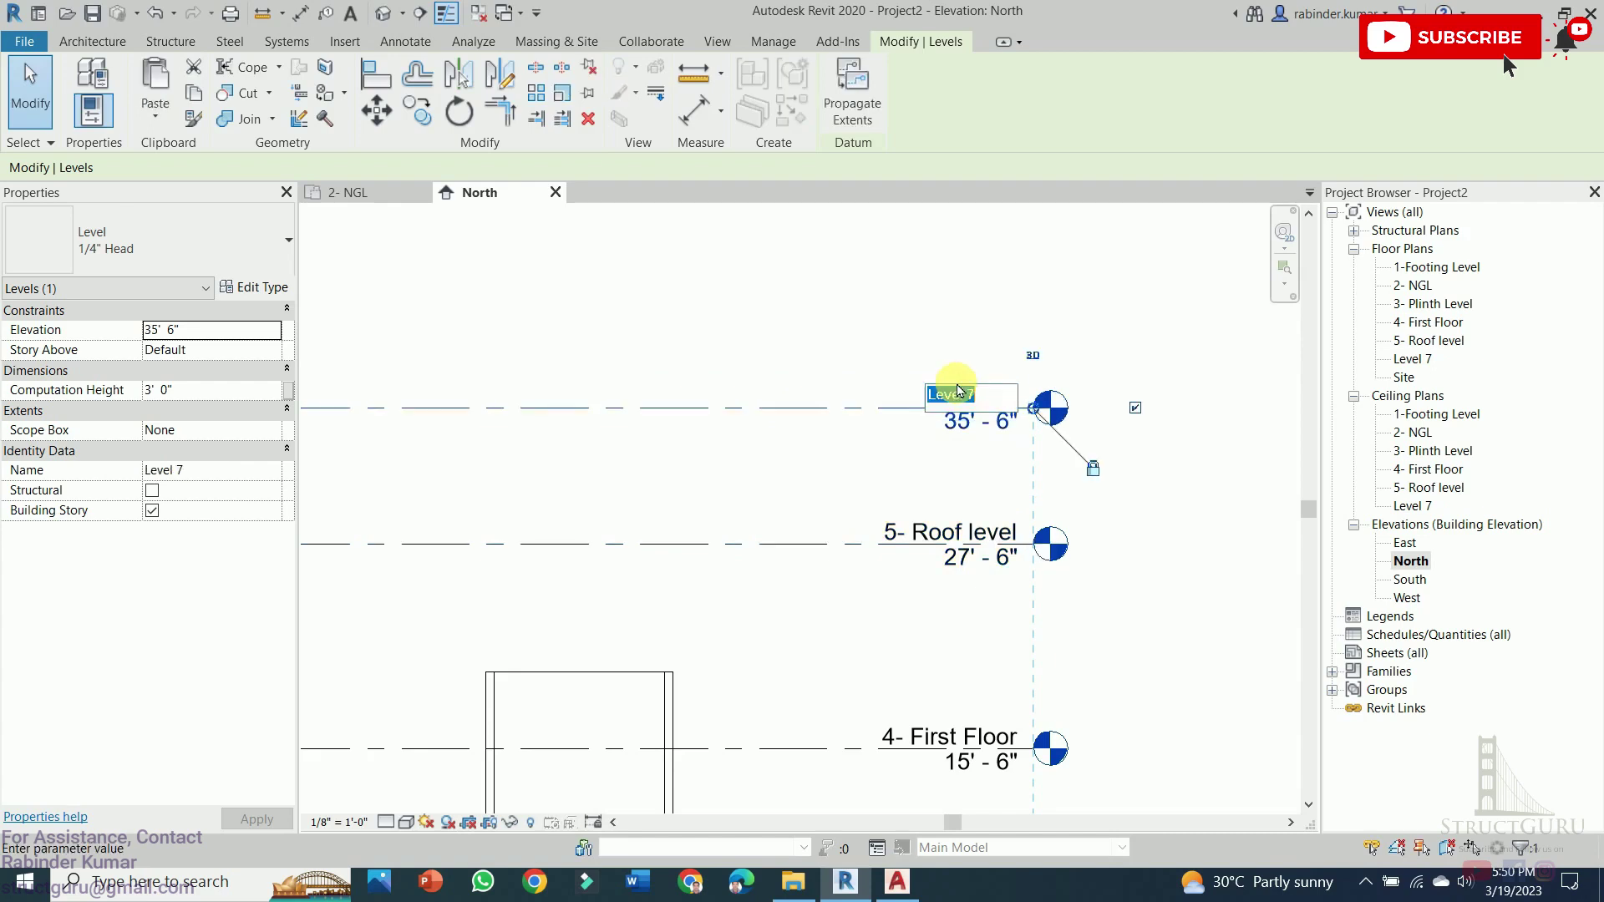
left_click(949, 397)
key("Home")
type("6")
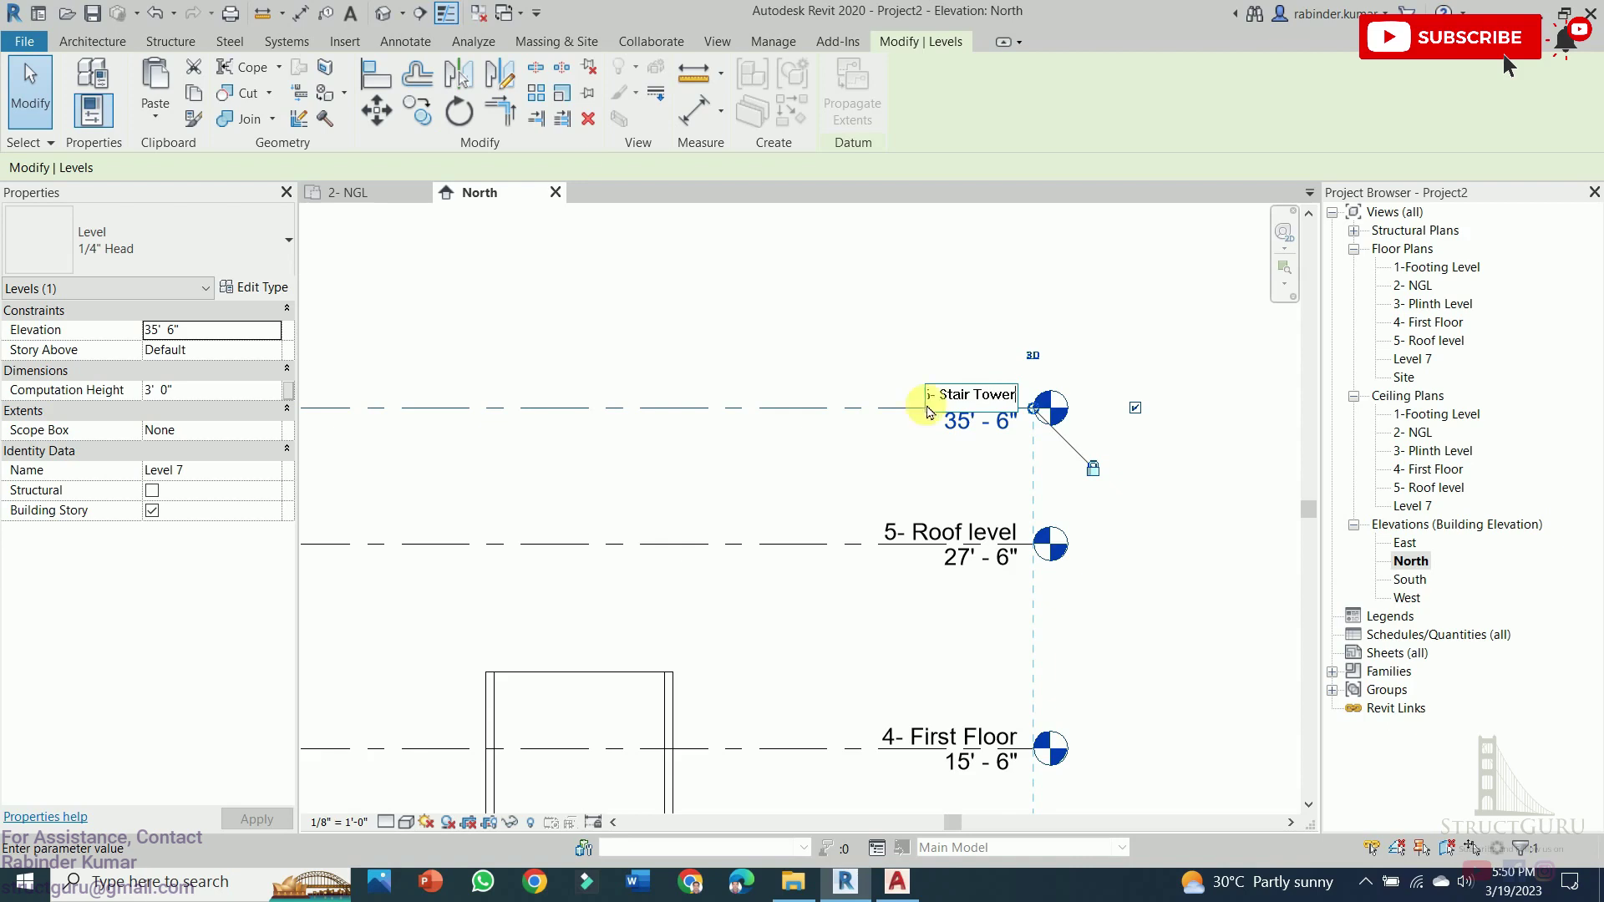
left_click(822, 365)
left_click(863, 441)
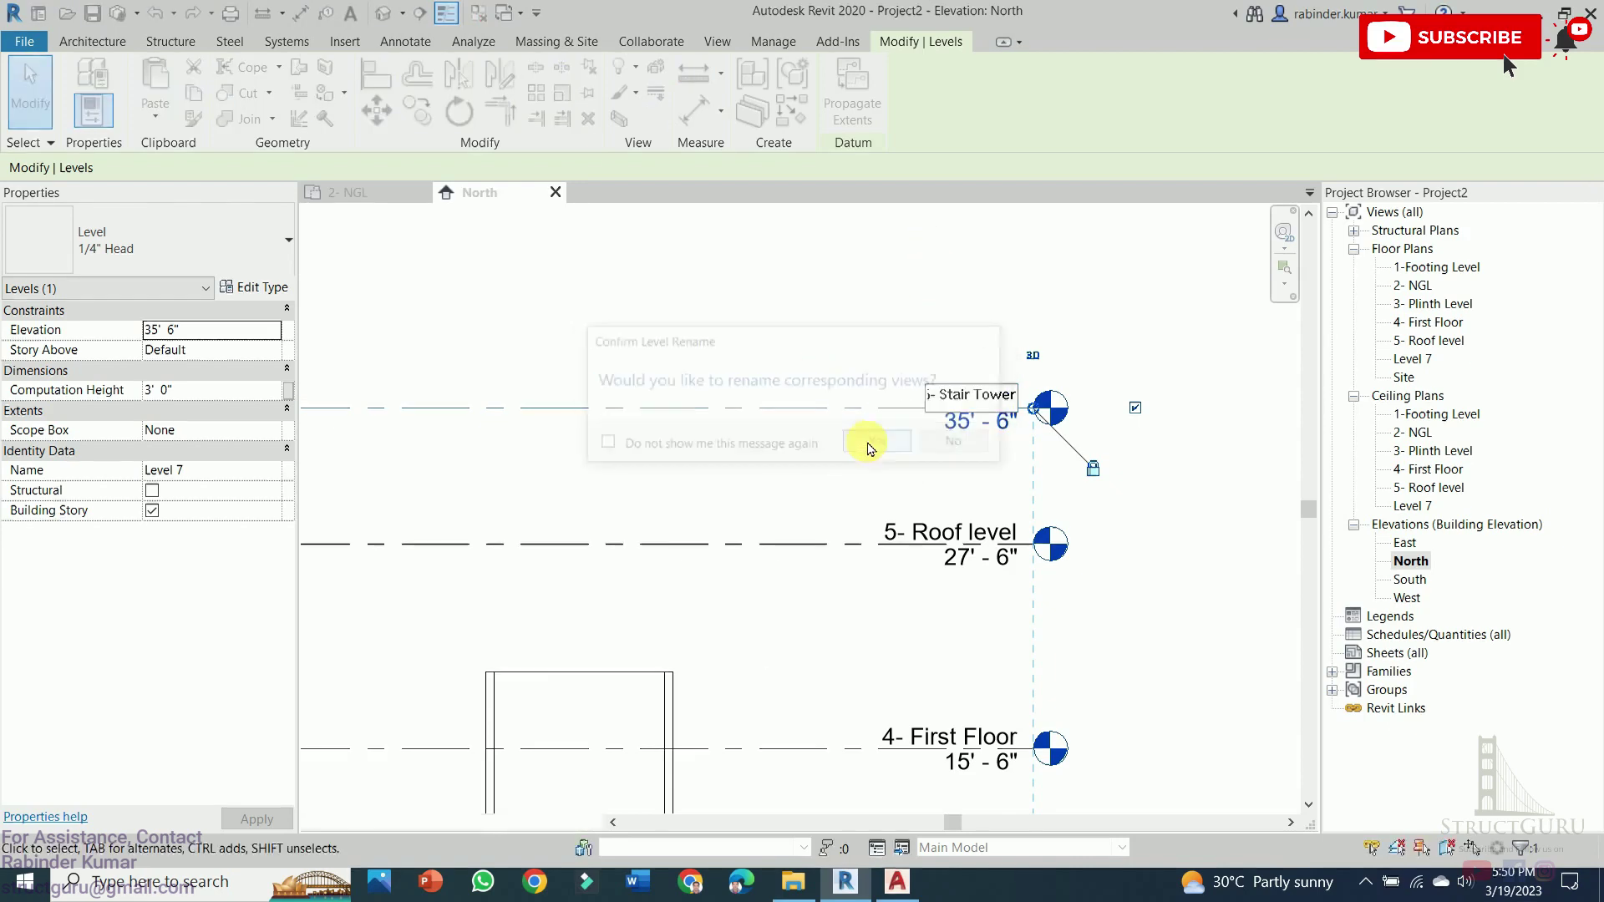
scroll(825, 437, "down", 4)
scroll(830, 448, "down", 3)
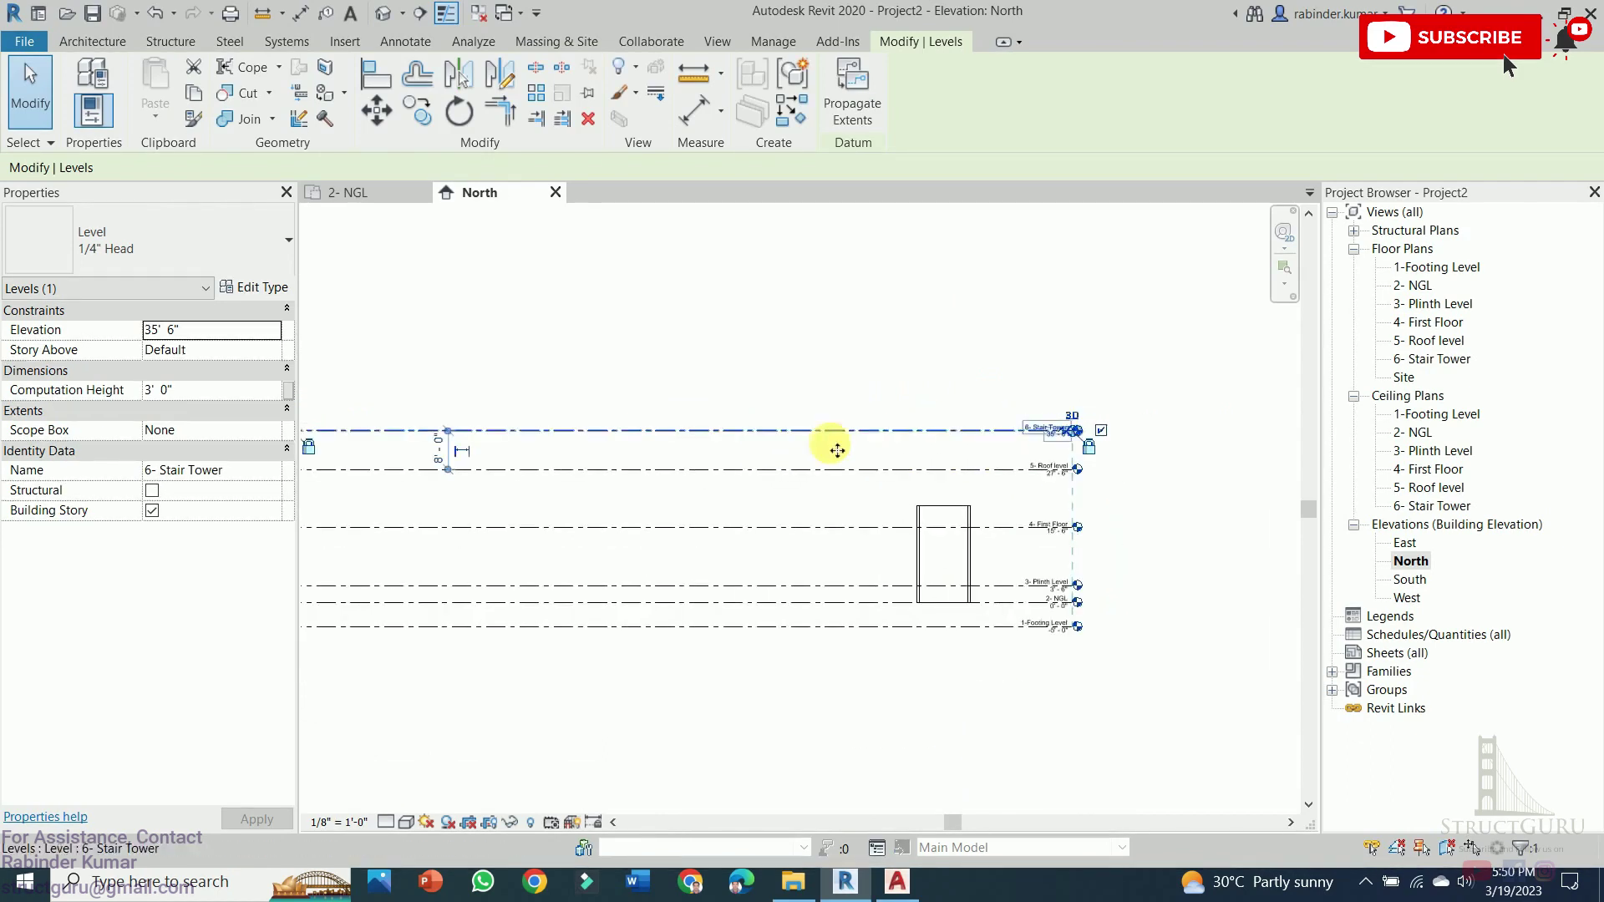
scroll(670, 444, "up", 4)
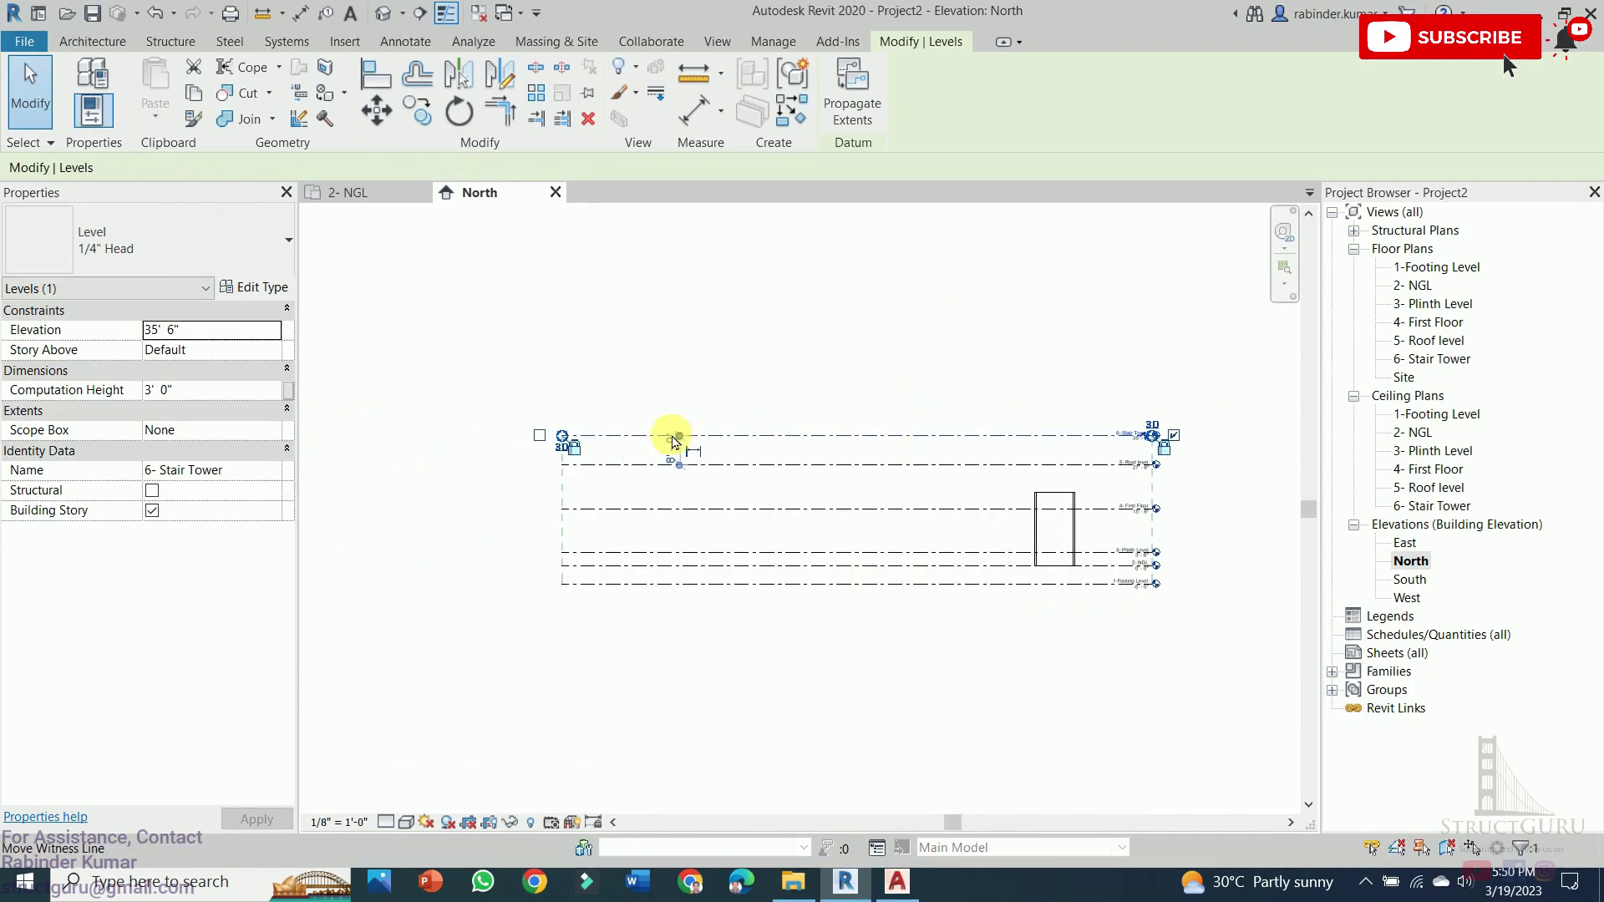
Place a new level 4' above 6- Stair Tower, correcting a mistyped 5' offset
left_click(91, 41)
left_click(1423, 80)
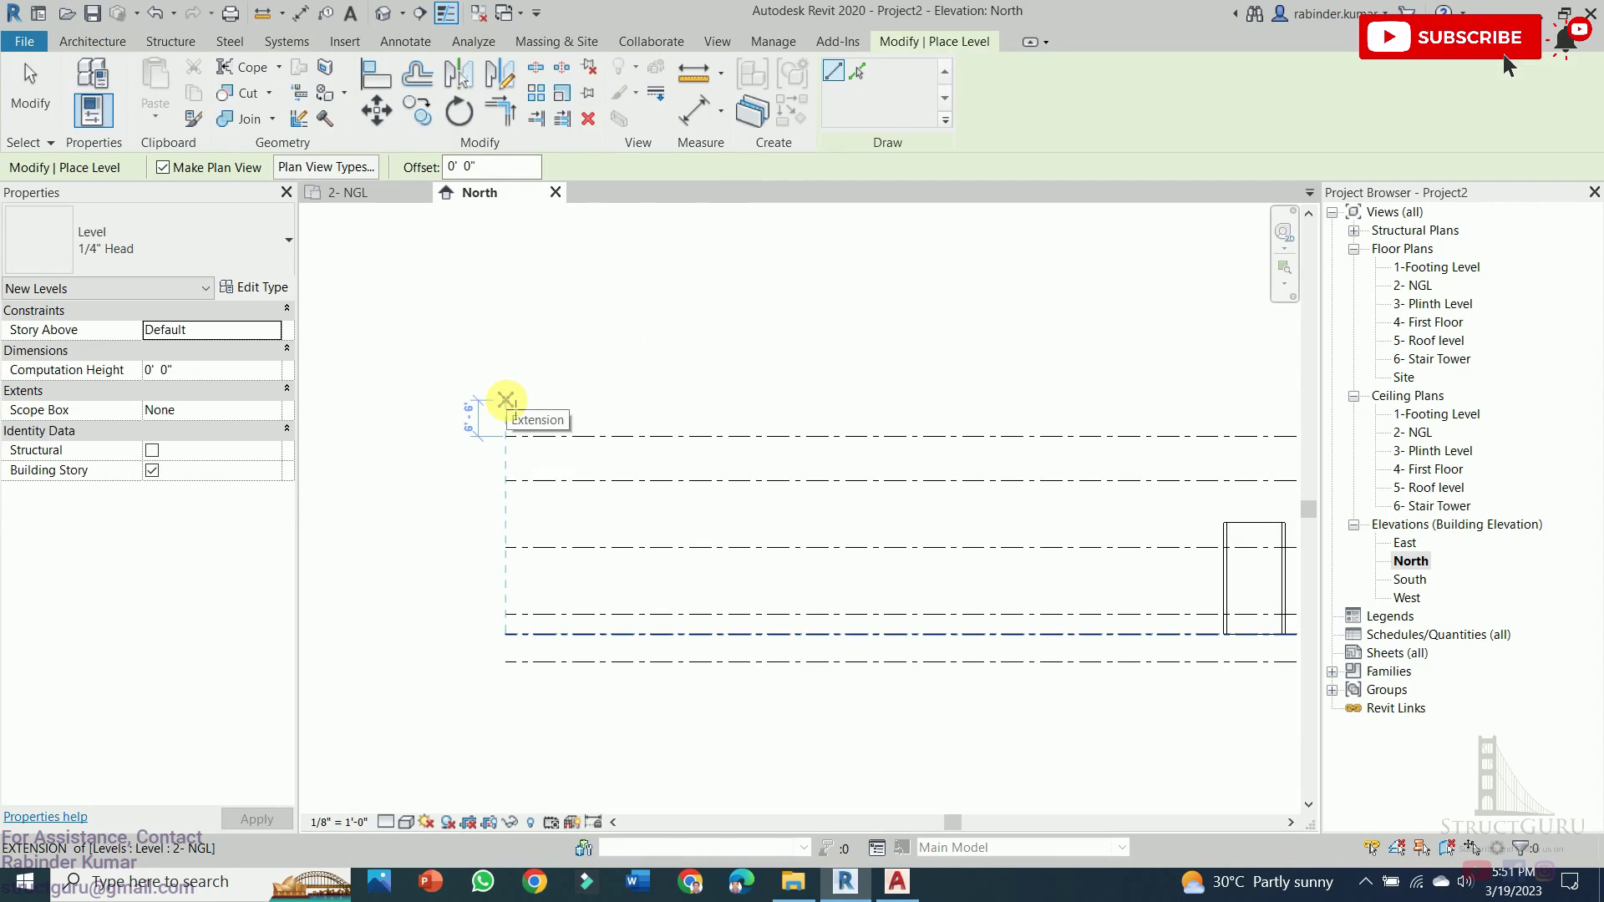
type("5")
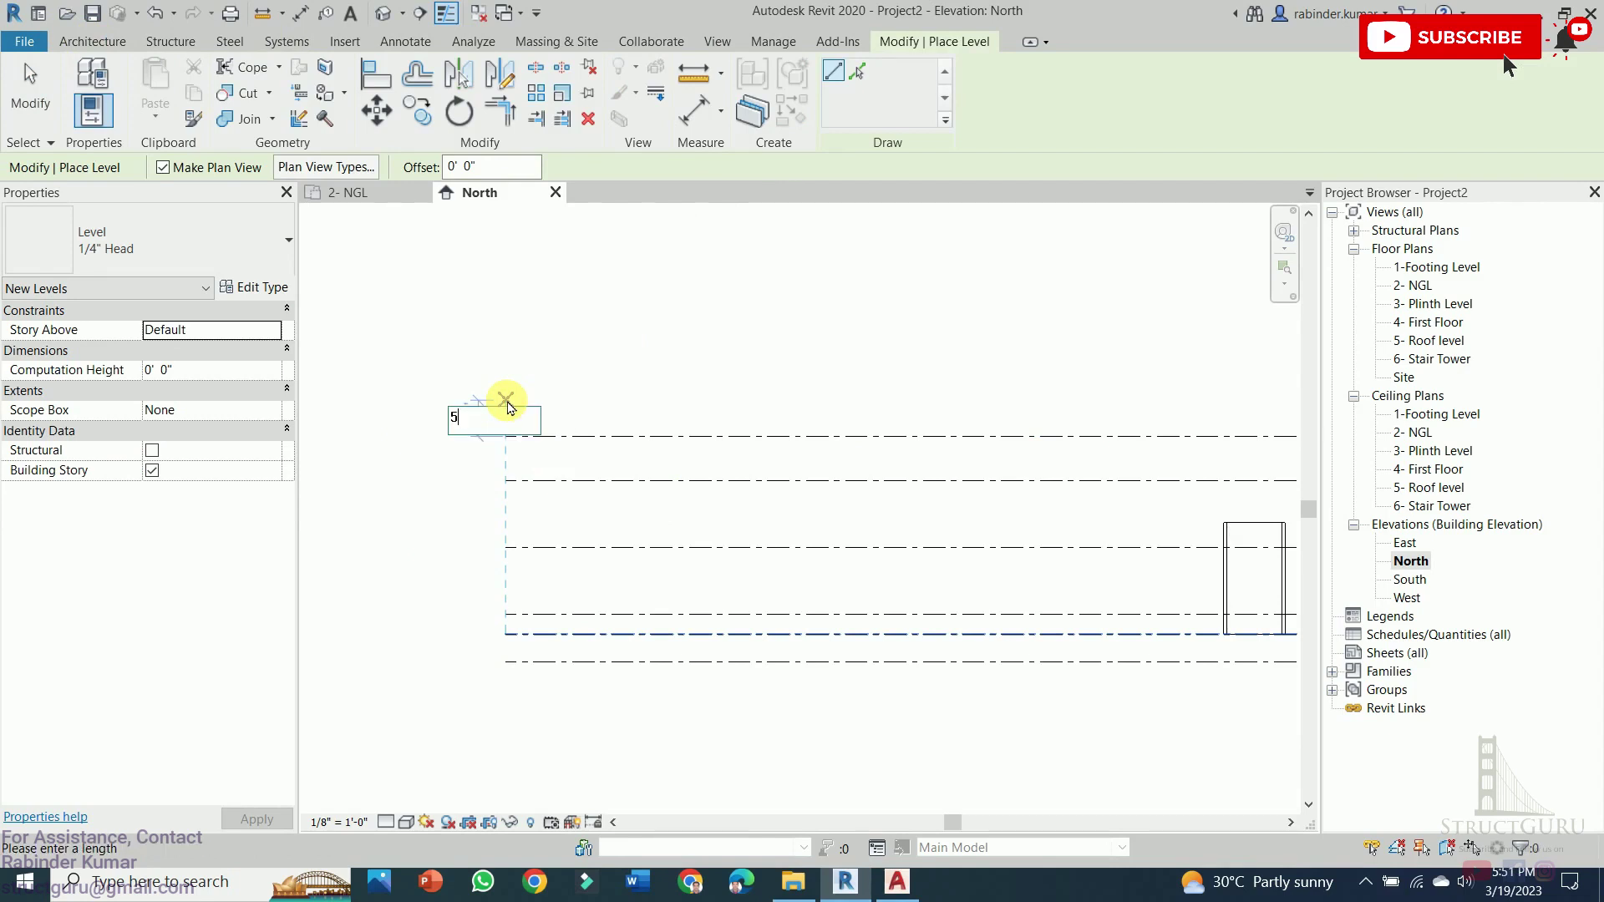
type("'")
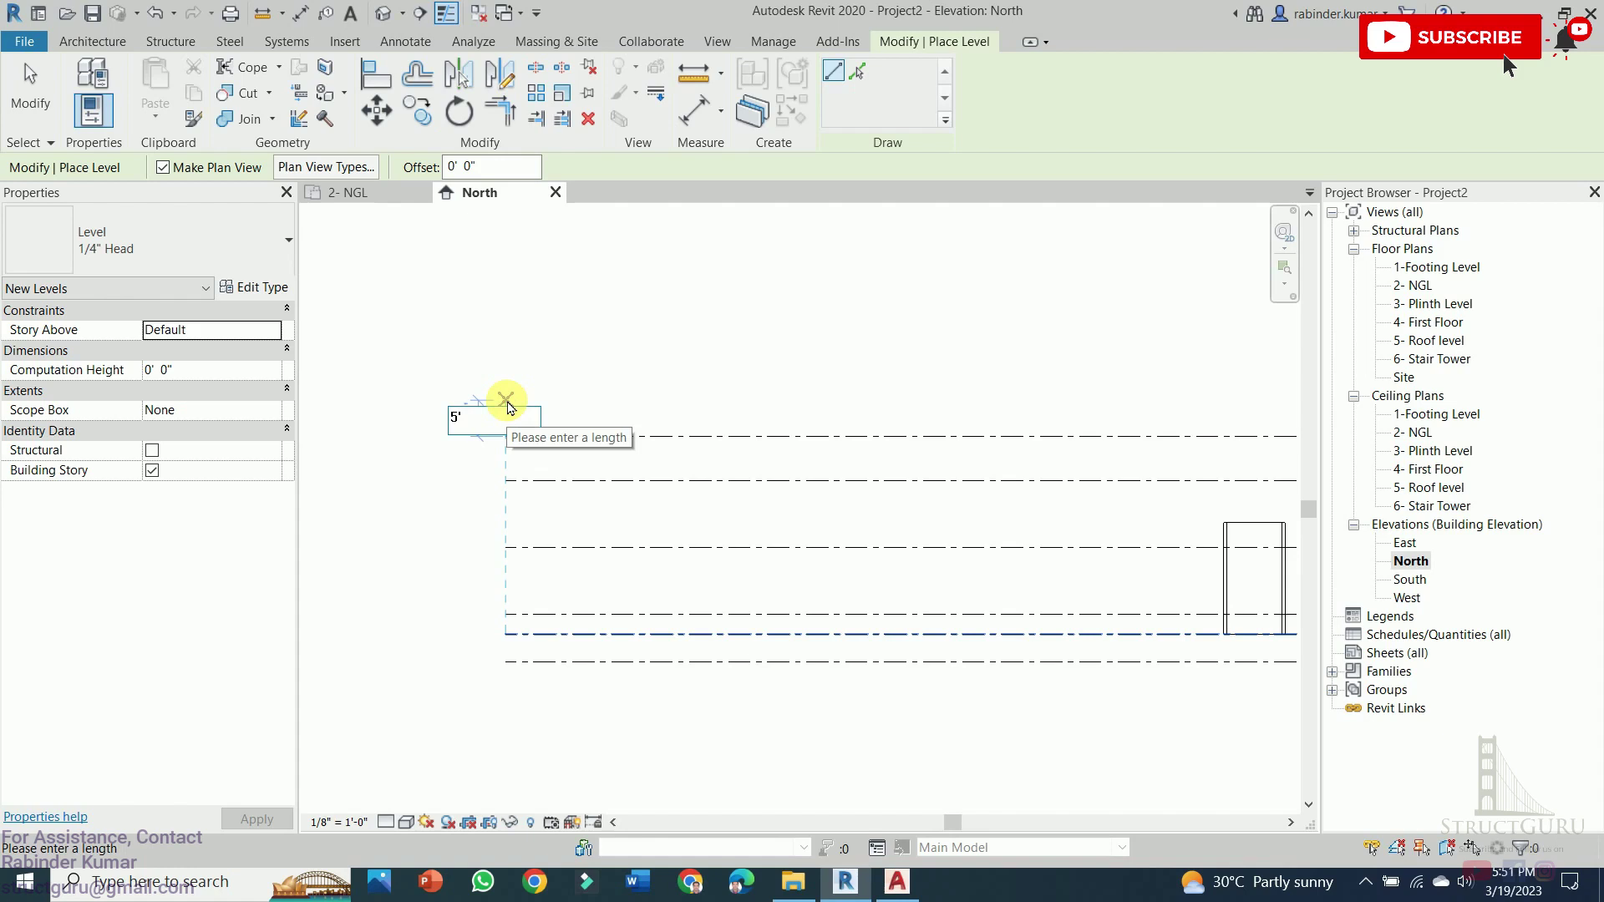
key("BackSpace")
key("BackSpace")
type("4'")
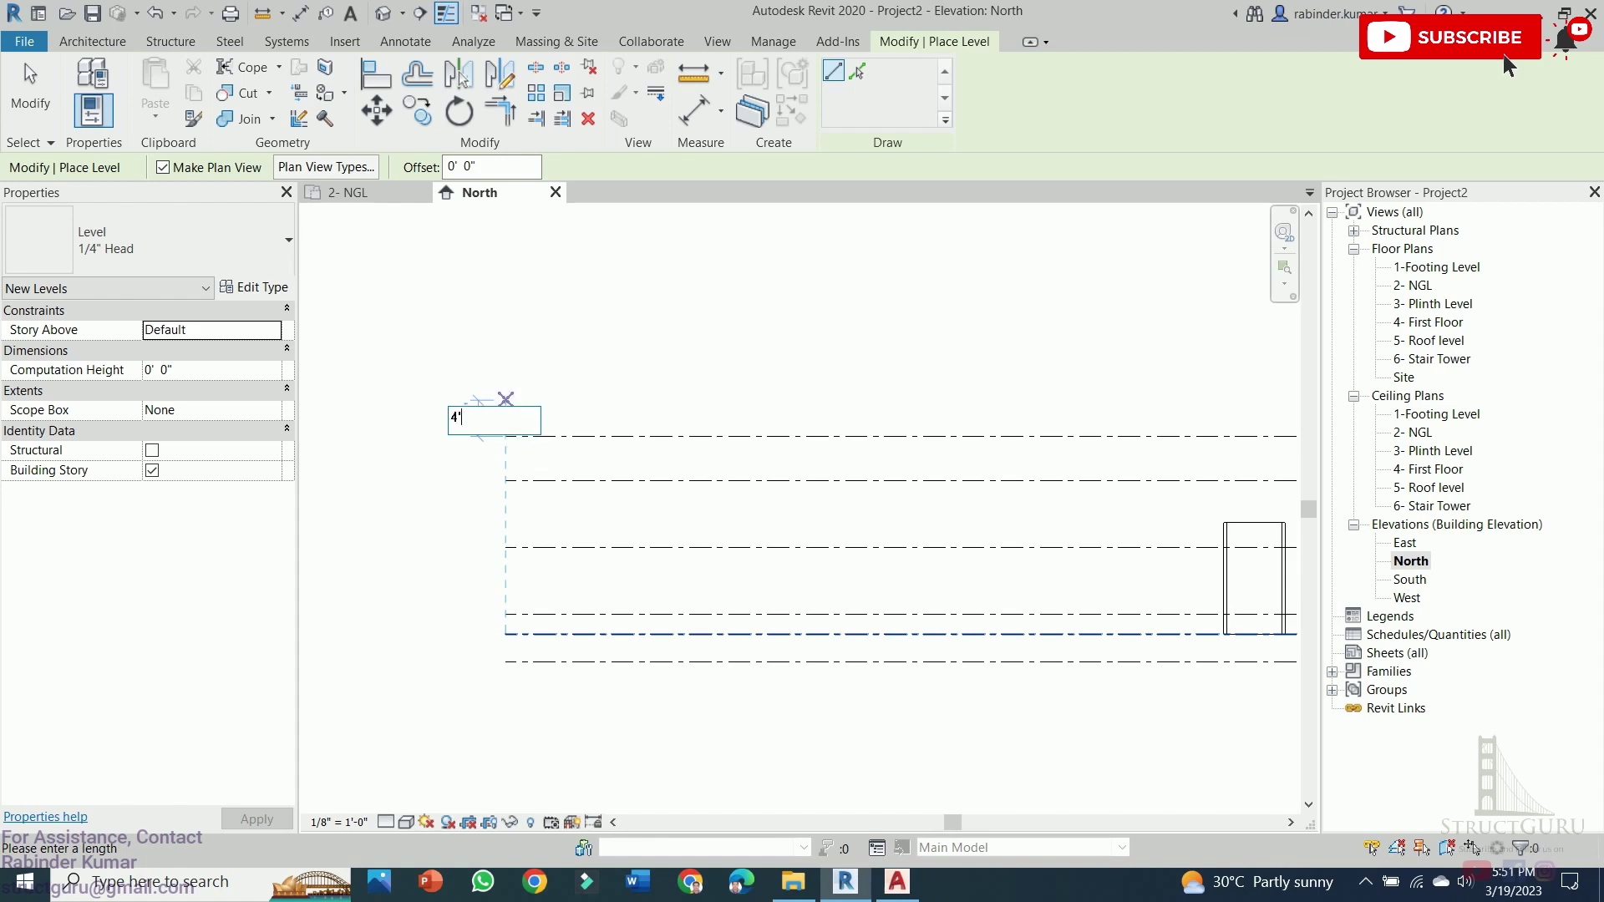
key("Return")
key("Escape")
key("Escape")
scroll(913, 422, "up", 5)
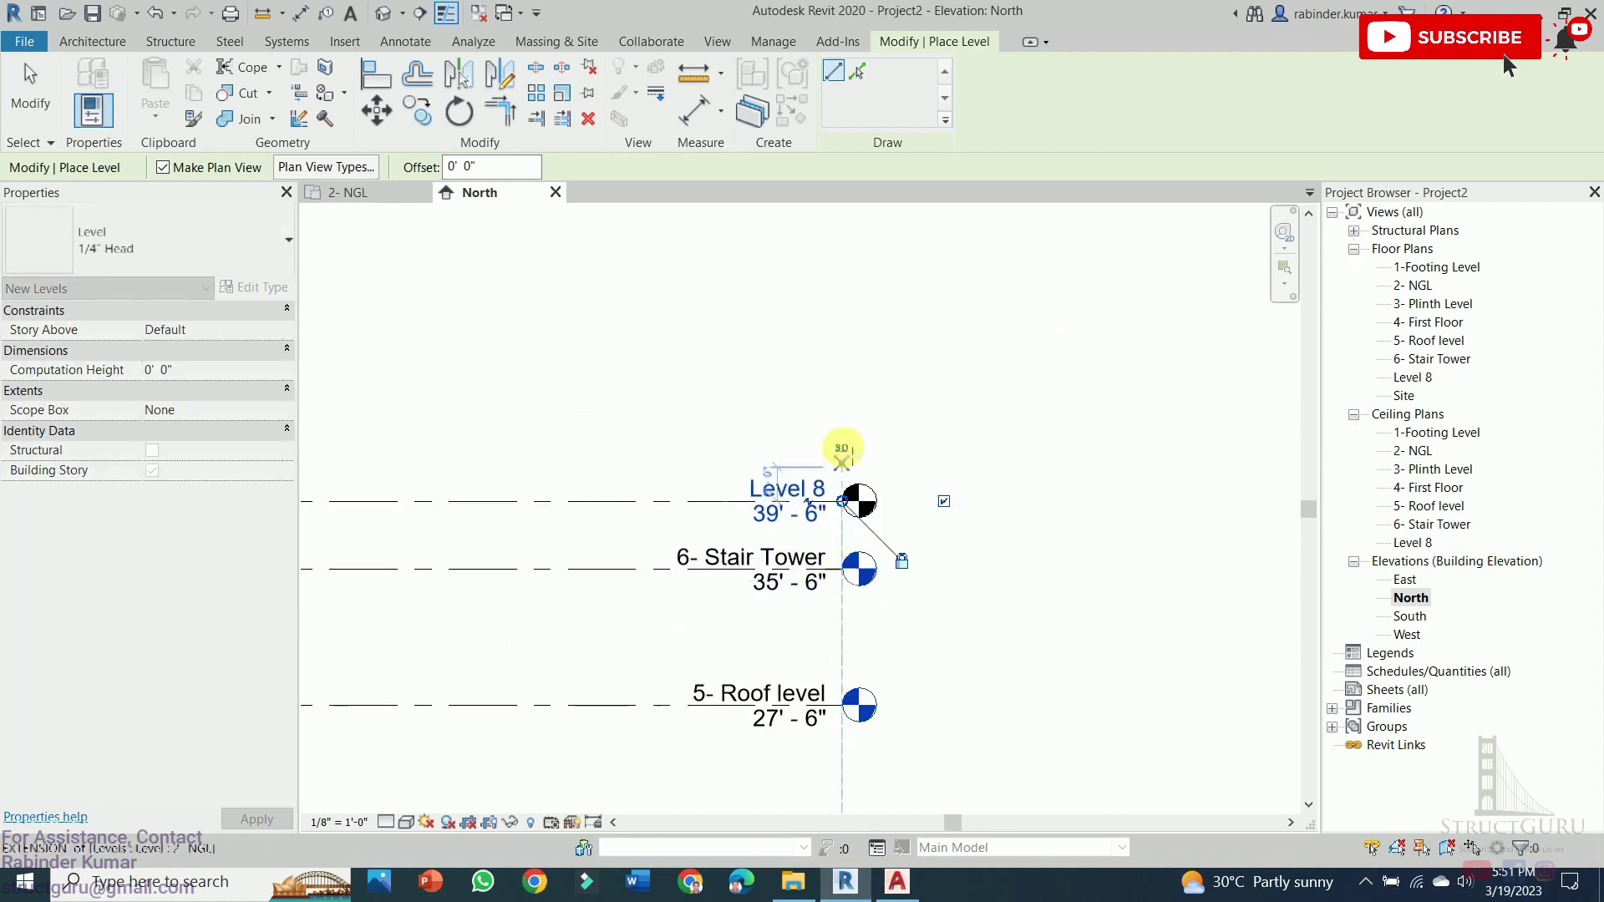
Rename Level 8 to 7- Water Tank and rename its matching views
double_click(768, 488)
type("7- Water Tank")
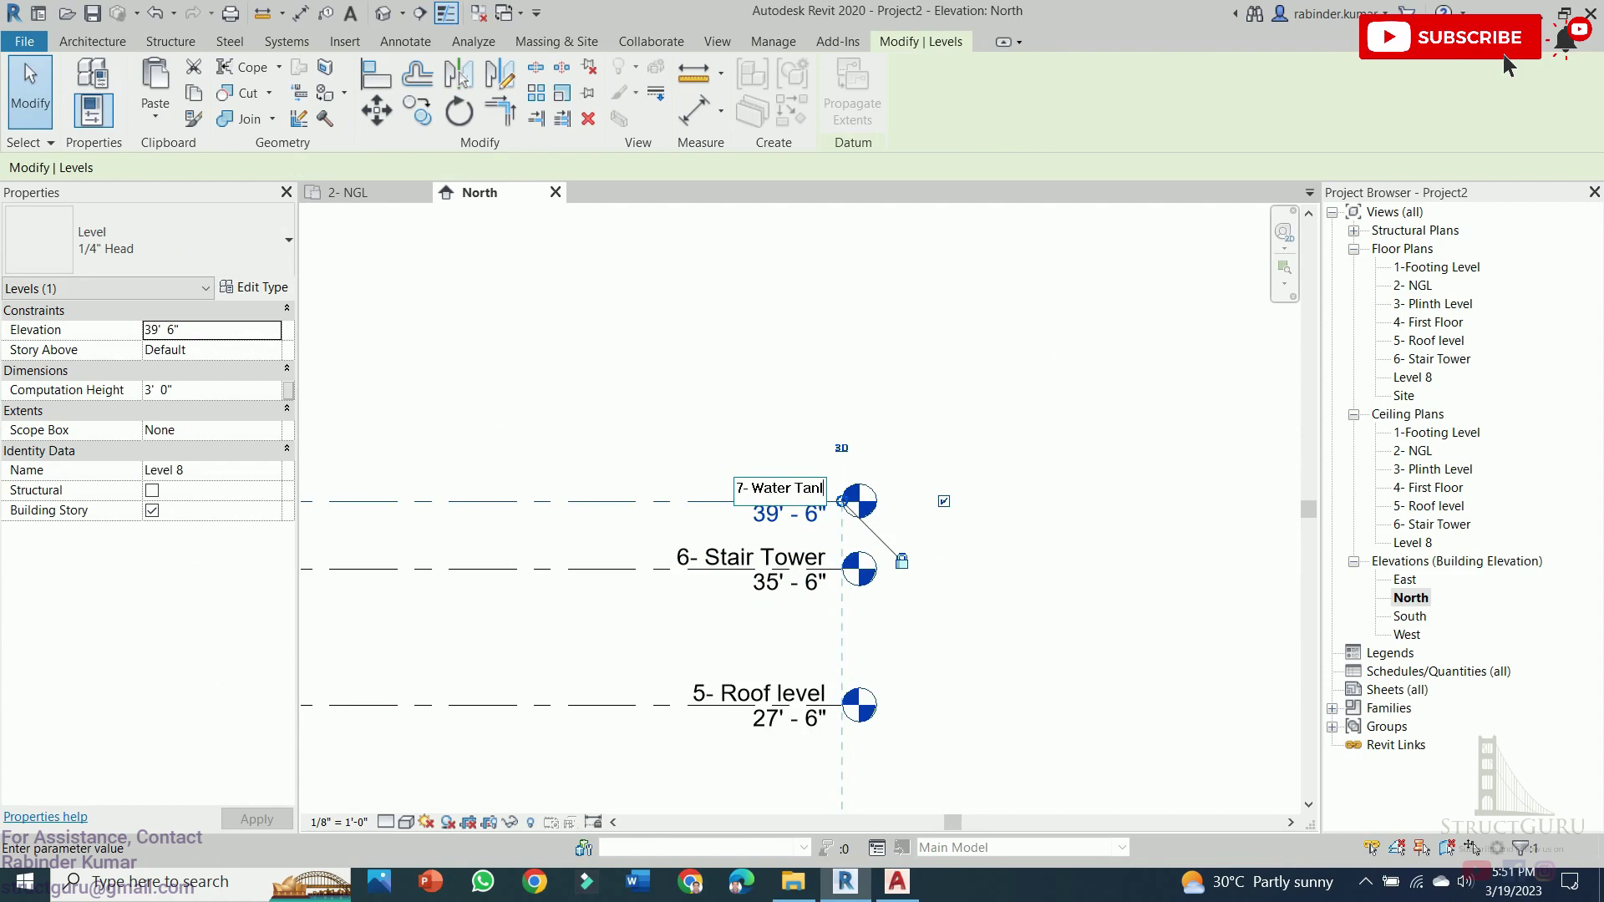
key("Return")
key("y")
scroll(1067, 537, "down", 5)
key("Escape")
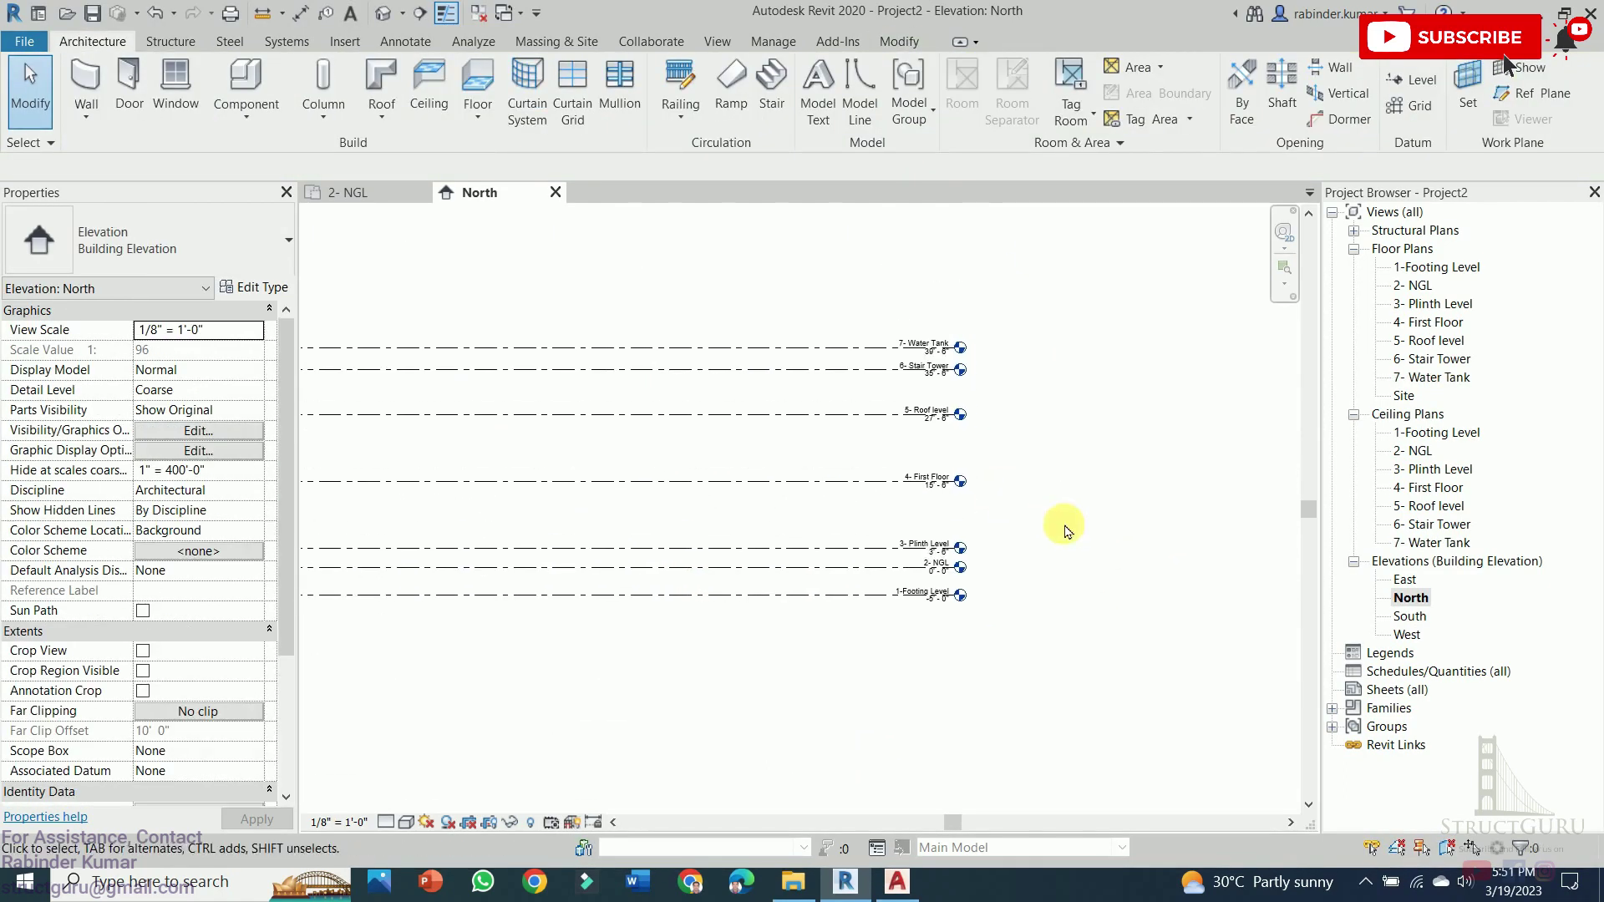
scroll(987, 473, "up", 2)
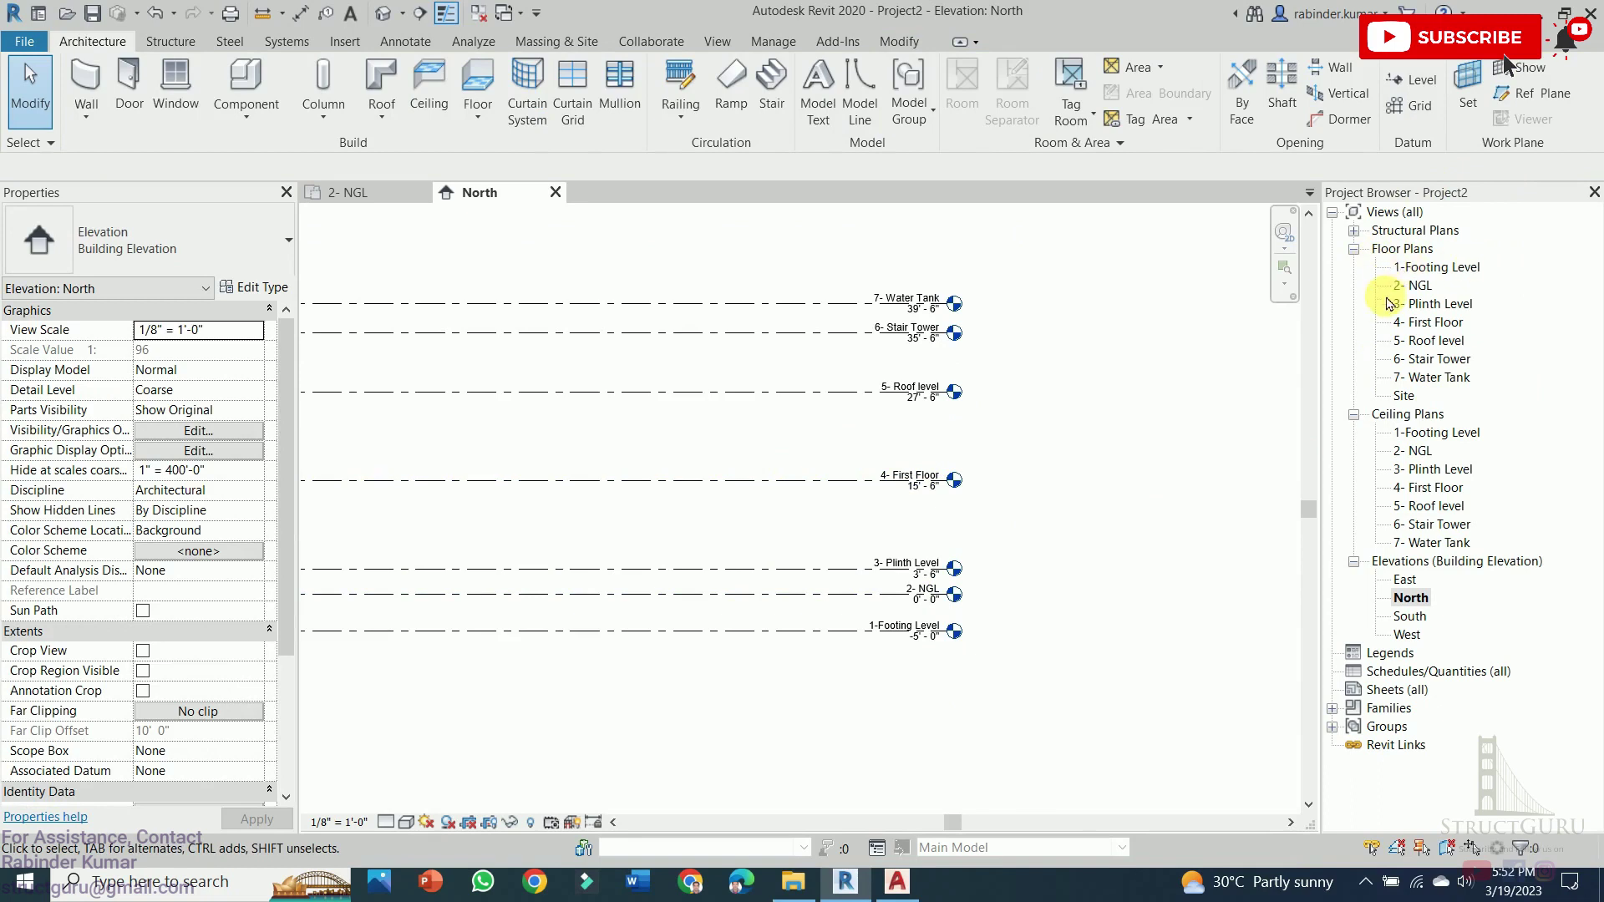
scroll(992, 573, "down", 2)
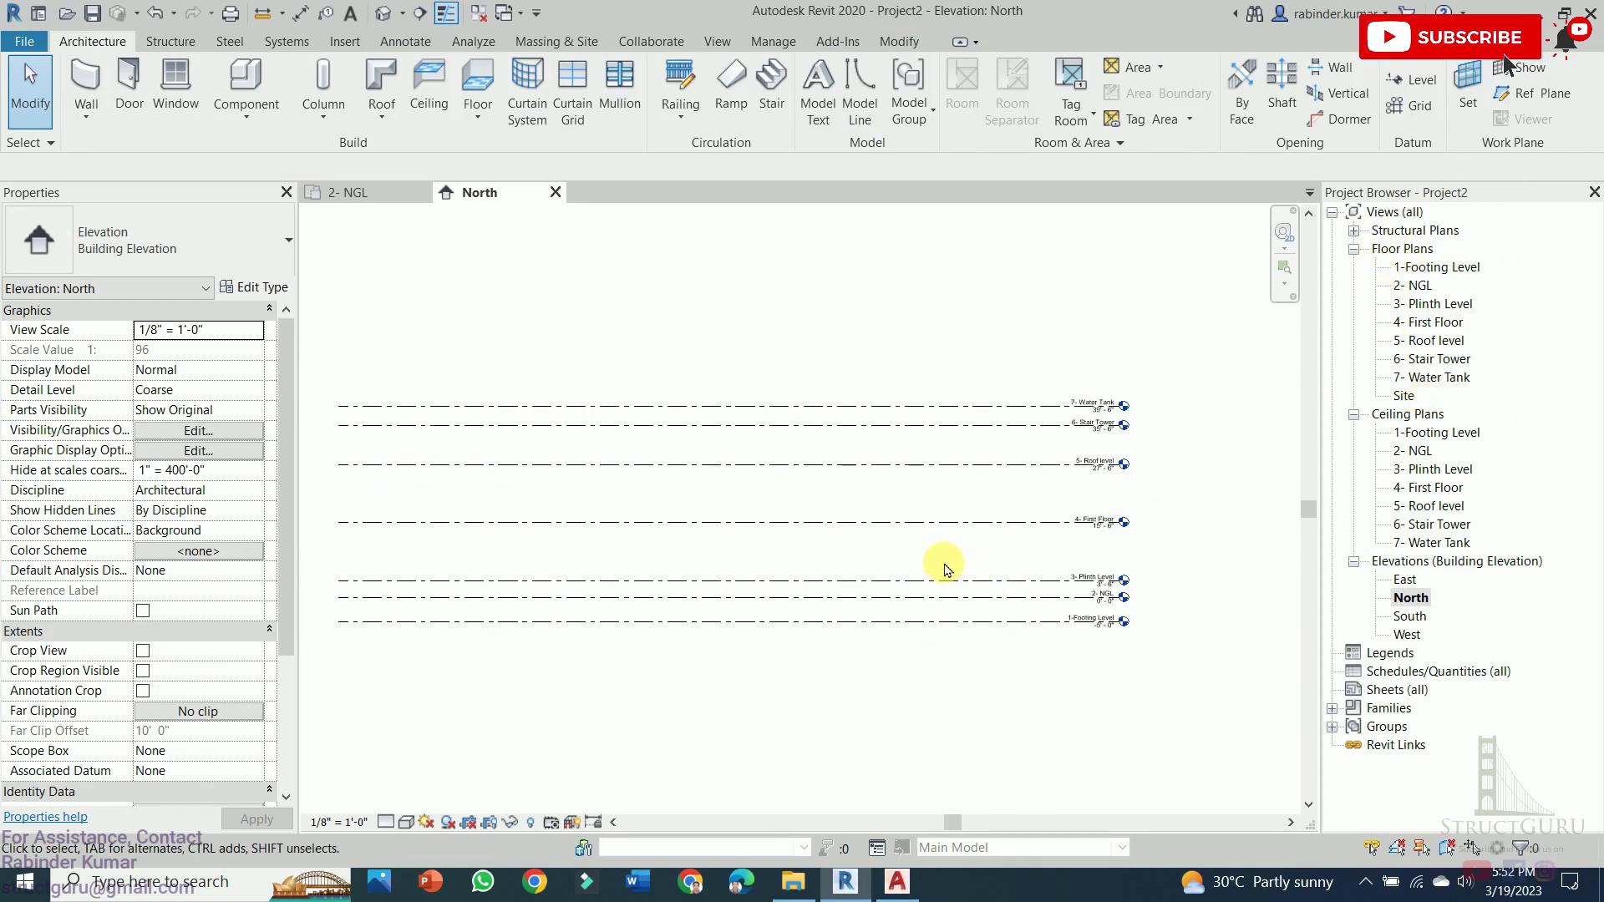
scroll(1028, 564, "up", 2)
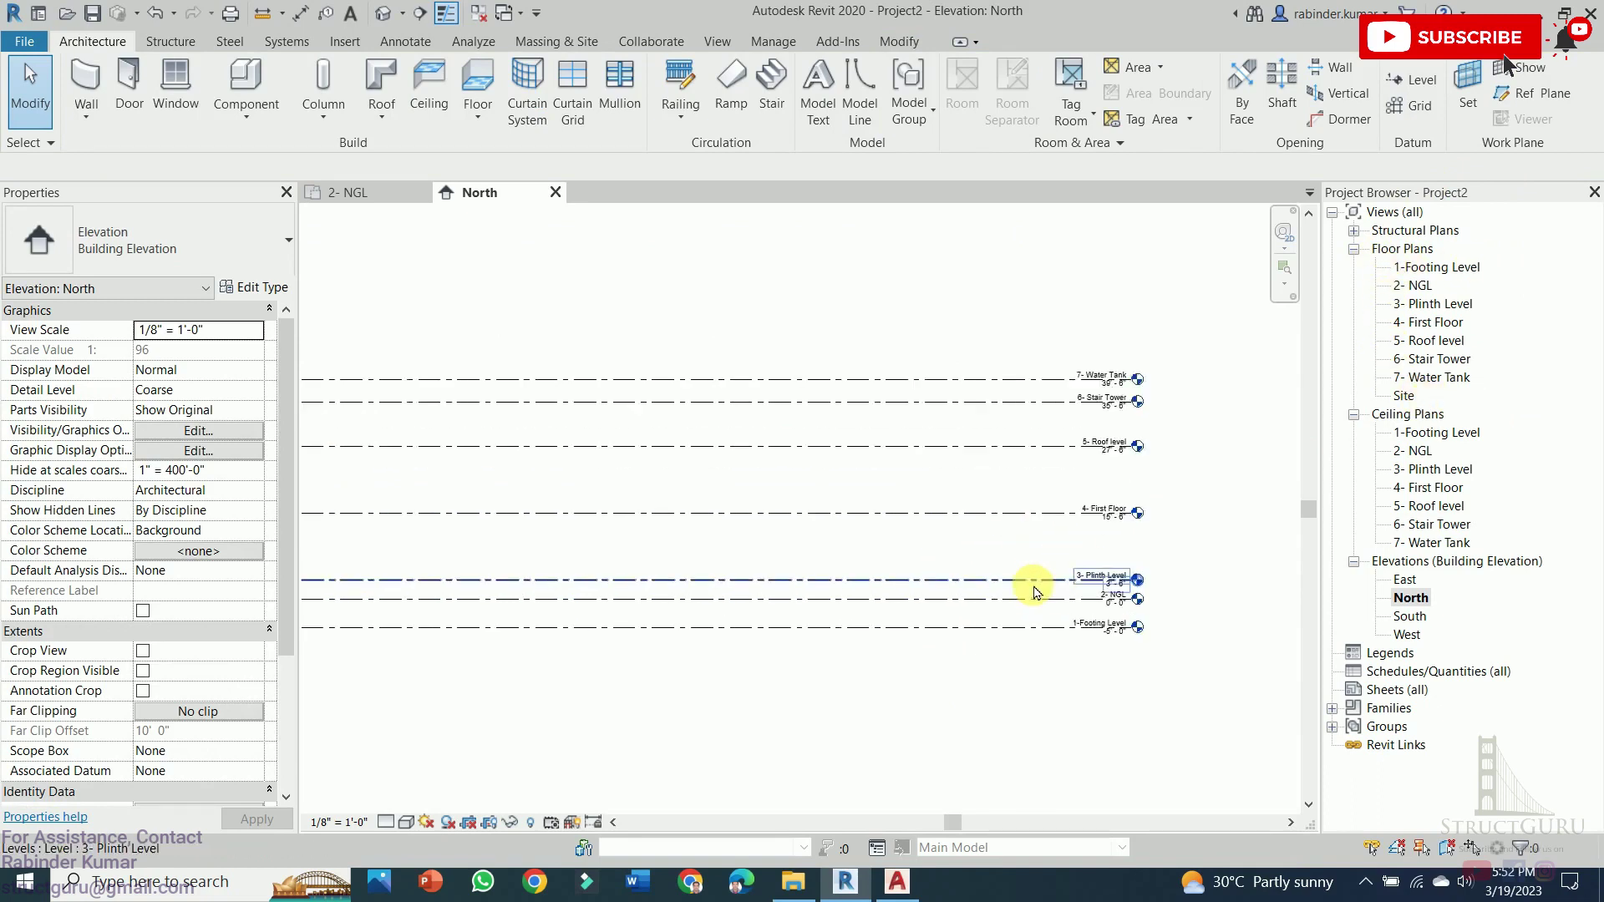